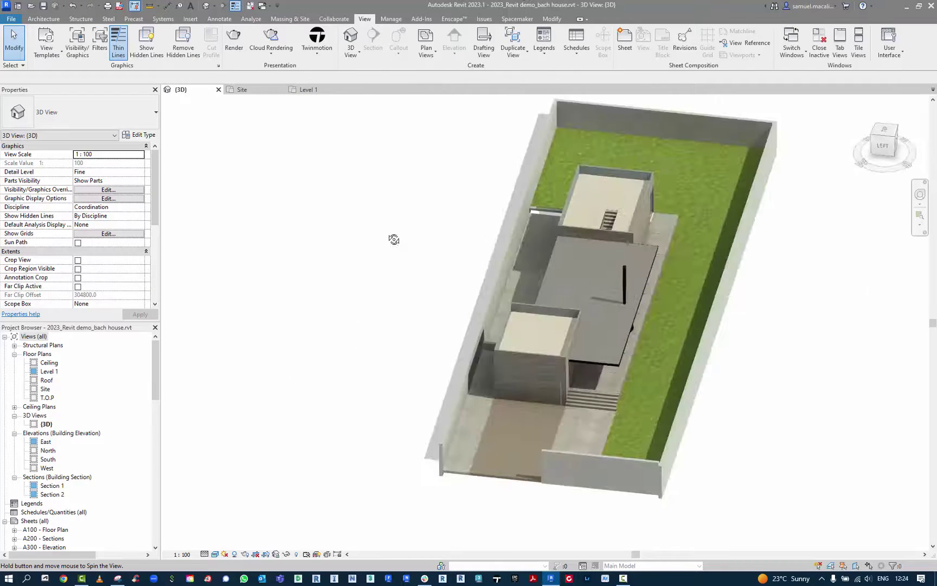
# - Review the Datasmith export settings of the Twinmotion exporter for the house model
pyautogui.scroll(5, 458, 383)
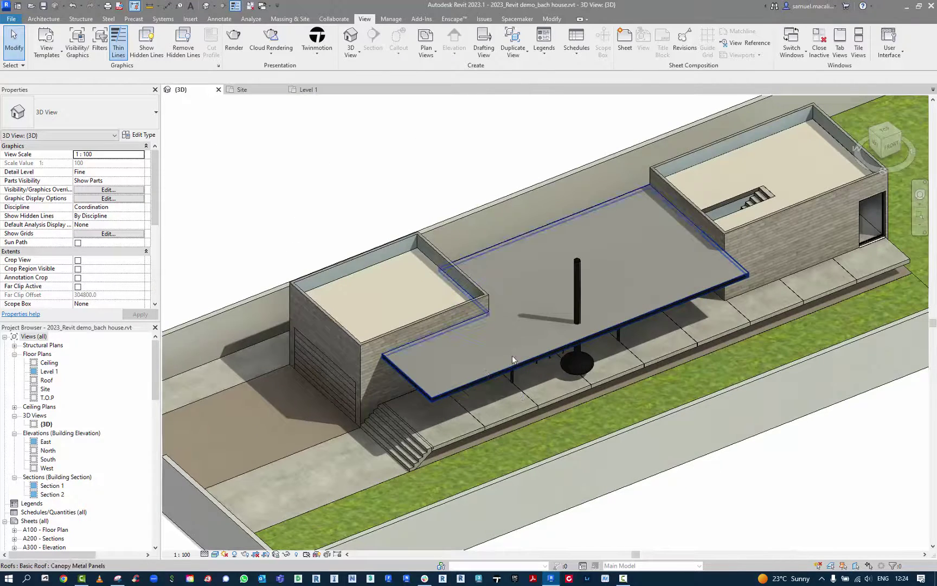
pyautogui.click(316, 49)
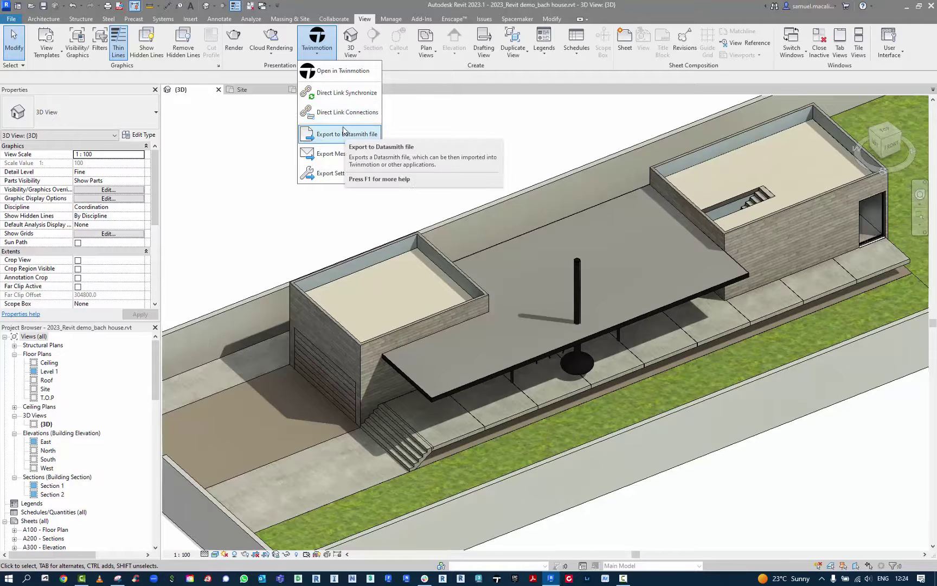
pyautogui.click(344, 174)
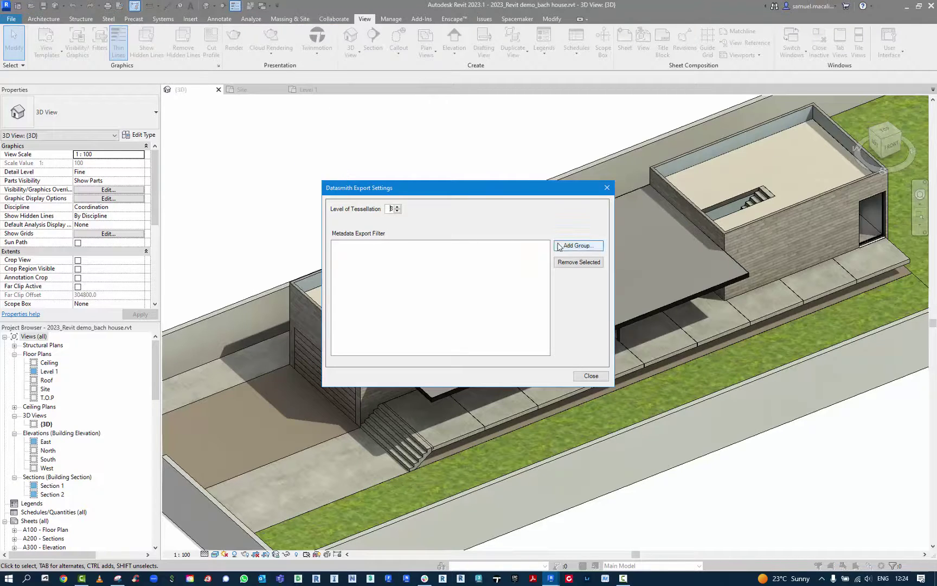
pyautogui.click(592, 376)
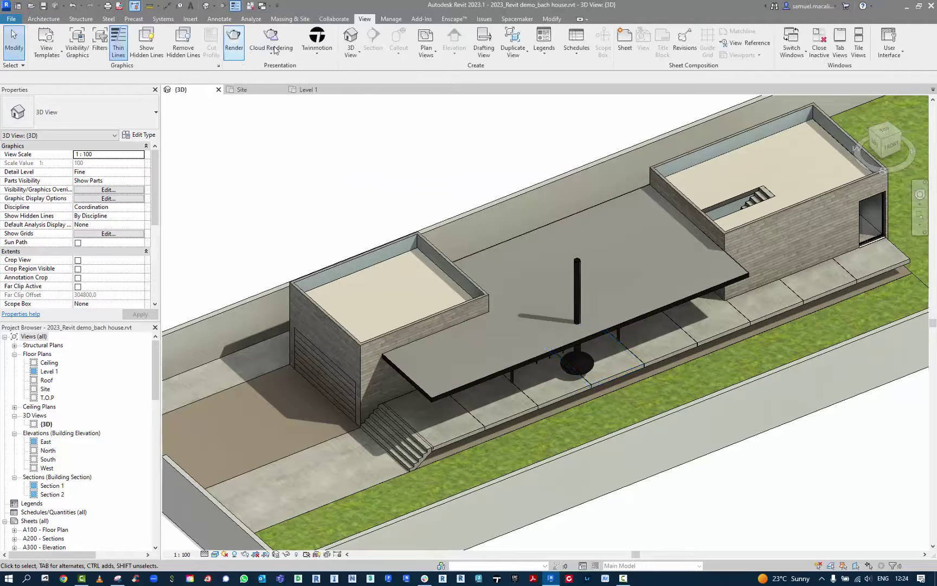
# - Open the 3D view in Twinmotion and choose a new project for the Direct Link
pyautogui.click(318, 48)
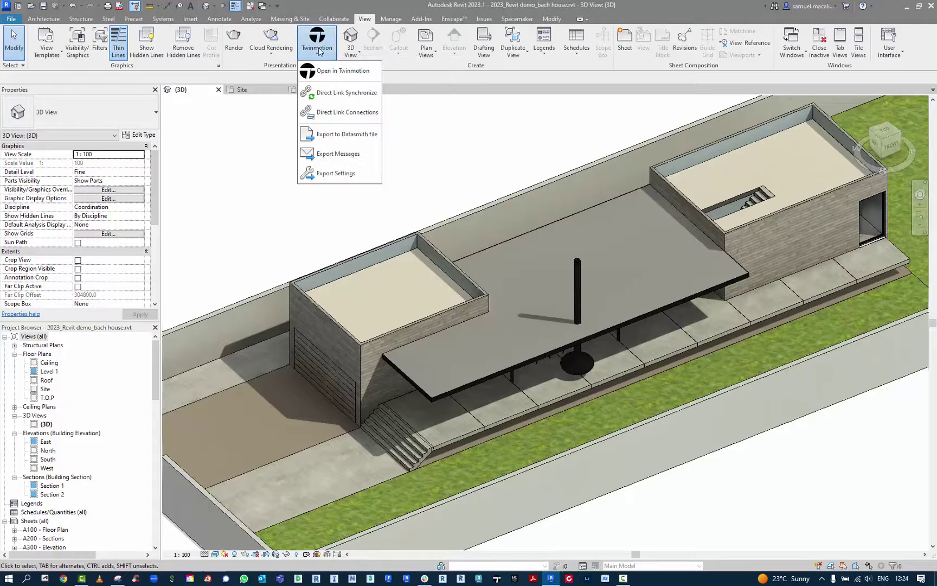
pyautogui.click(321, 74)
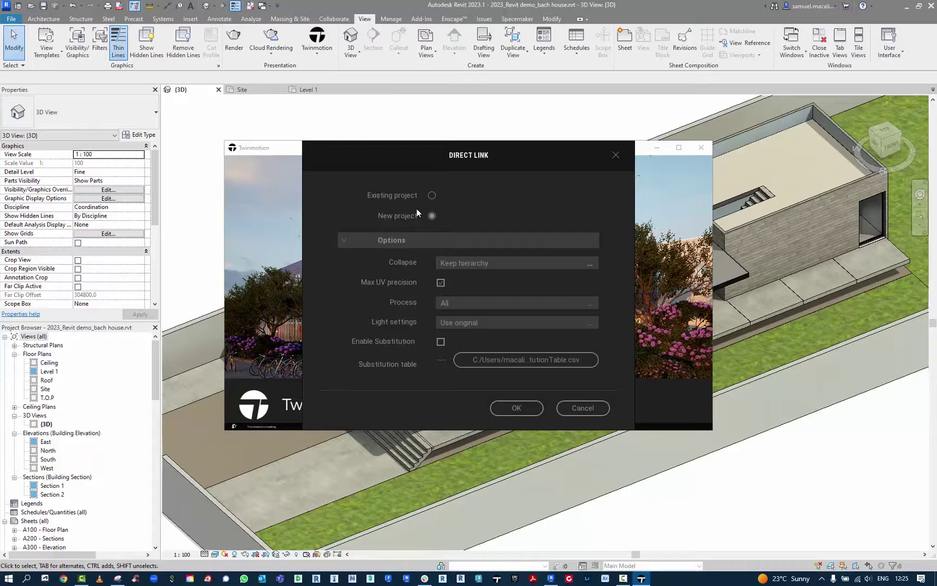
pyautogui.click(433, 196)
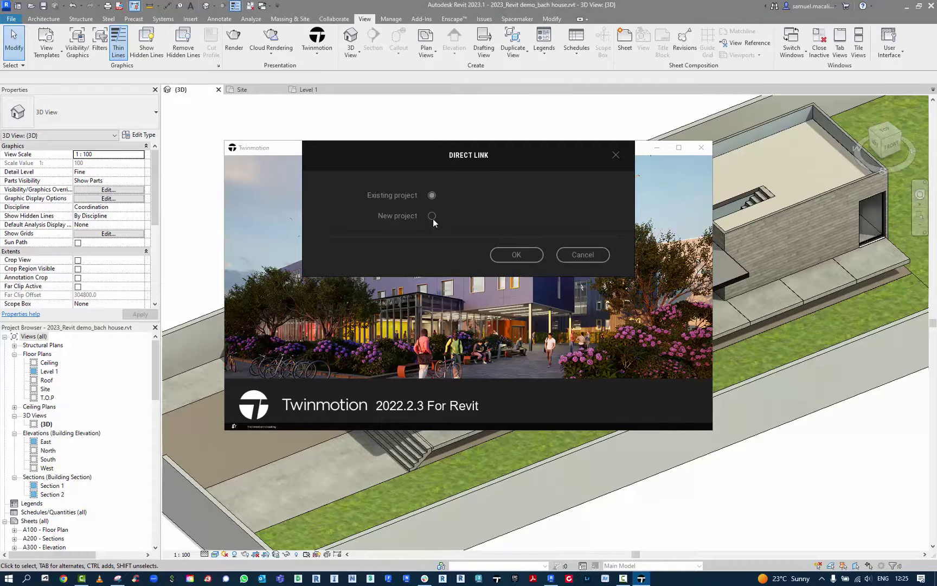
pyautogui.click(432, 216)
# - Create the Direct Link project with Collapse at Keep hierarchy, Process at All and Light settings at Use original
pyautogui.click(401, 238)
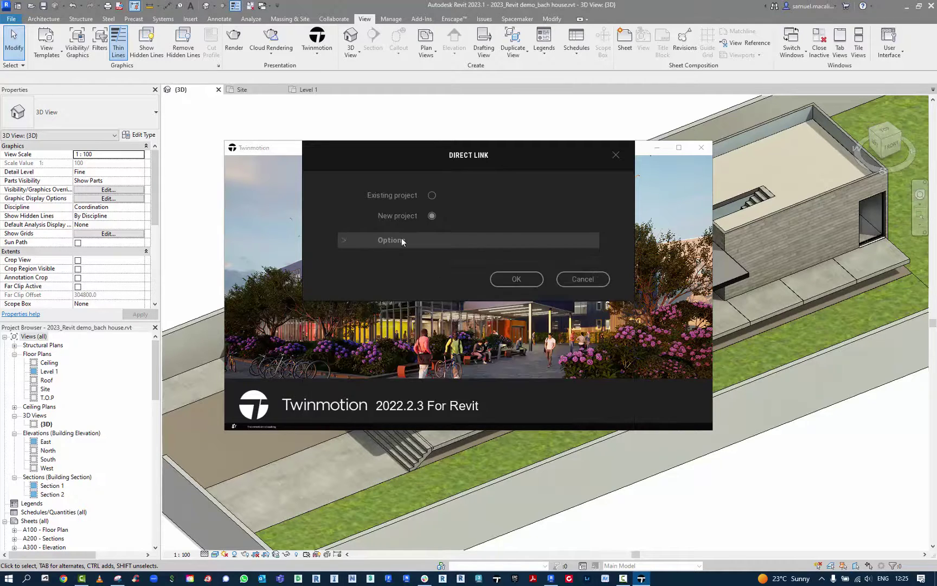
pyautogui.click(402, 239)
pyautogui.click(454, 266)
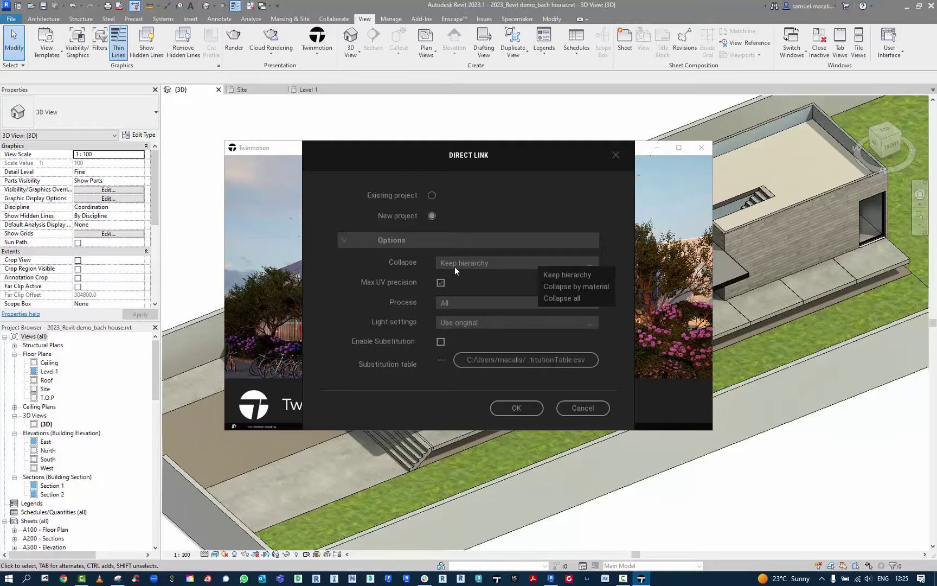
pyautogui.click(564, 276)
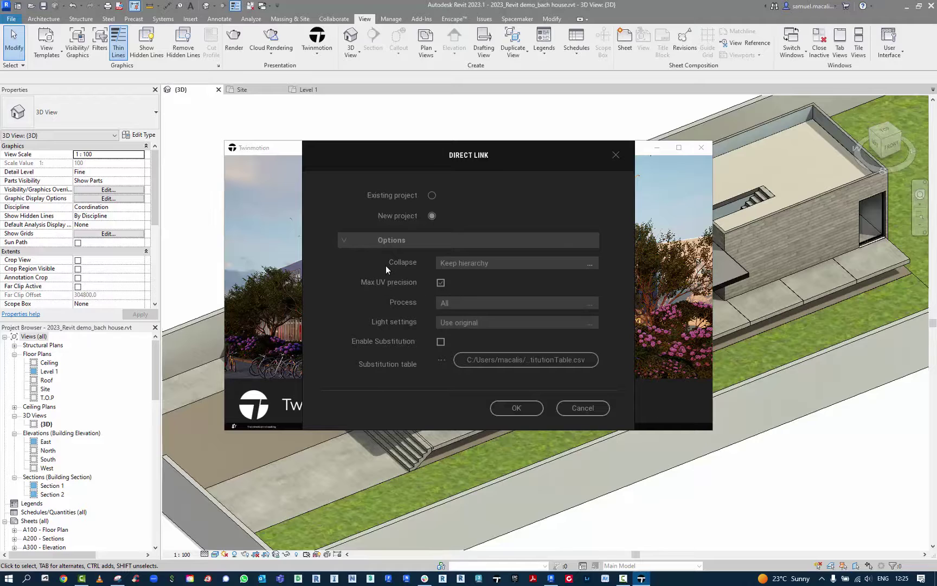
pyautogui.click(457, 307)
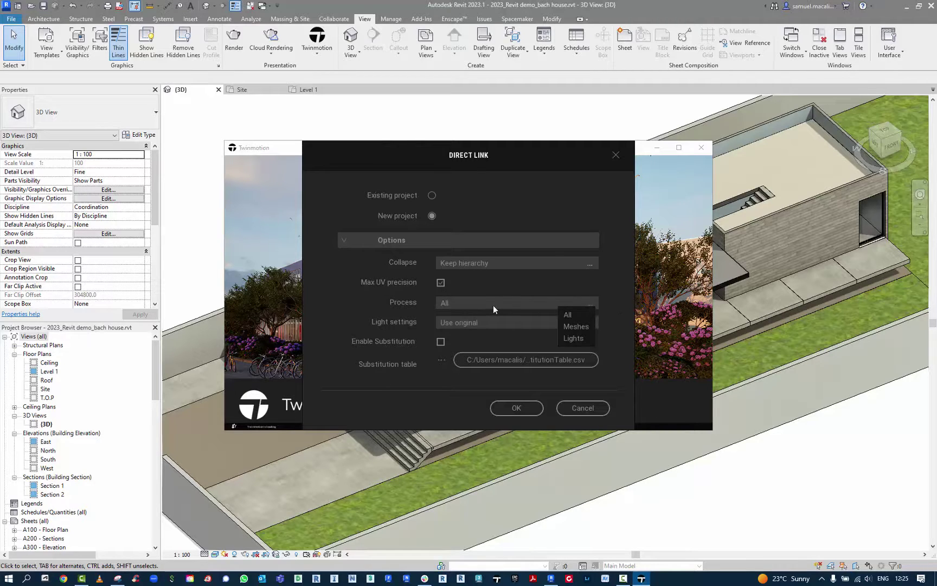
pyautogui.click(452, 320)
pyautogui.click(451, 321)
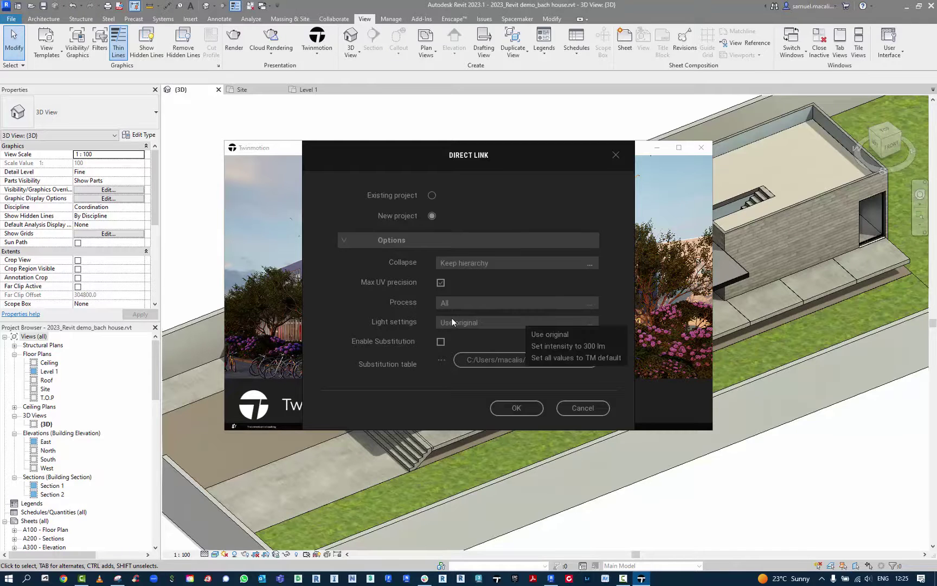
pyautogui.click(381, 305)
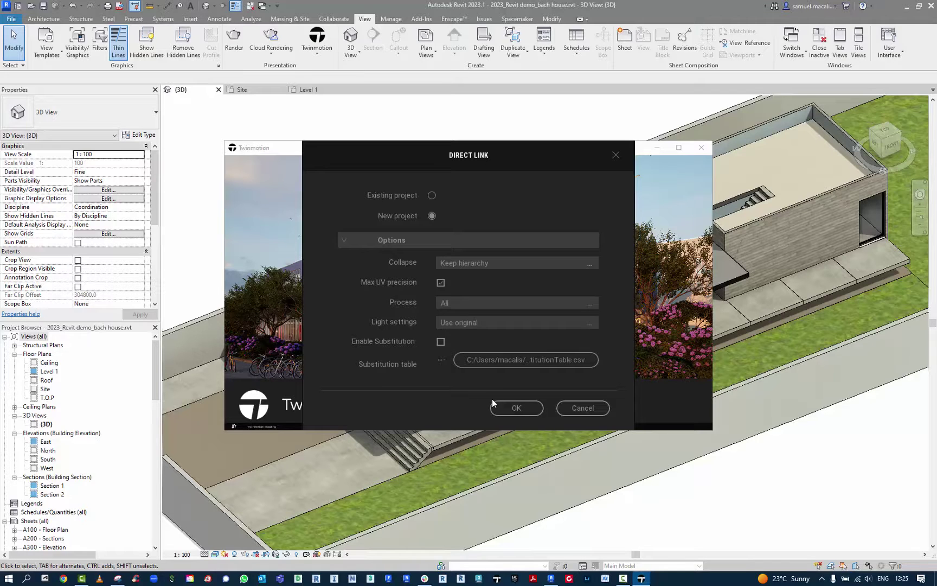
pyautogui.click(503, 408)
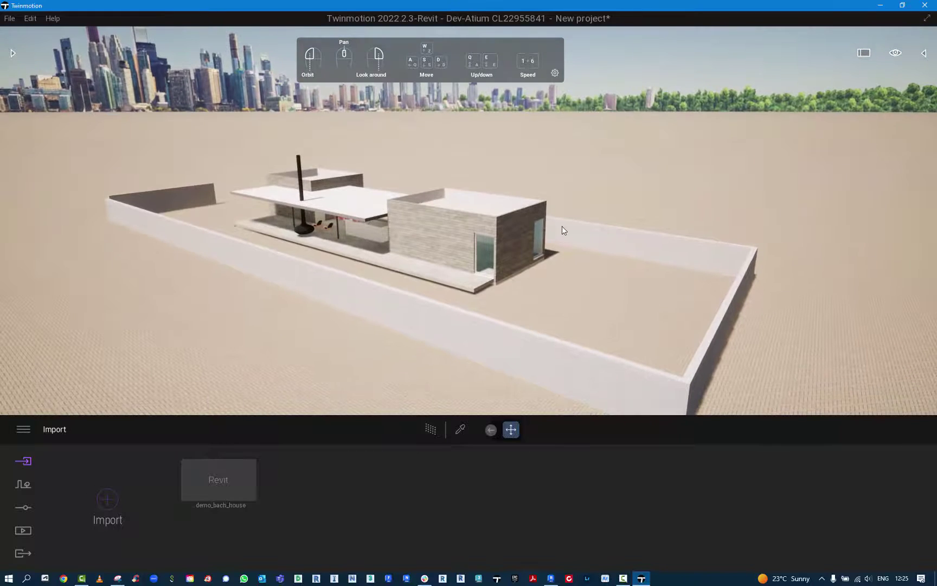
# - Delete the sandy ground around the house and set the location's background picture to None
pyautogui.click(565, 130)
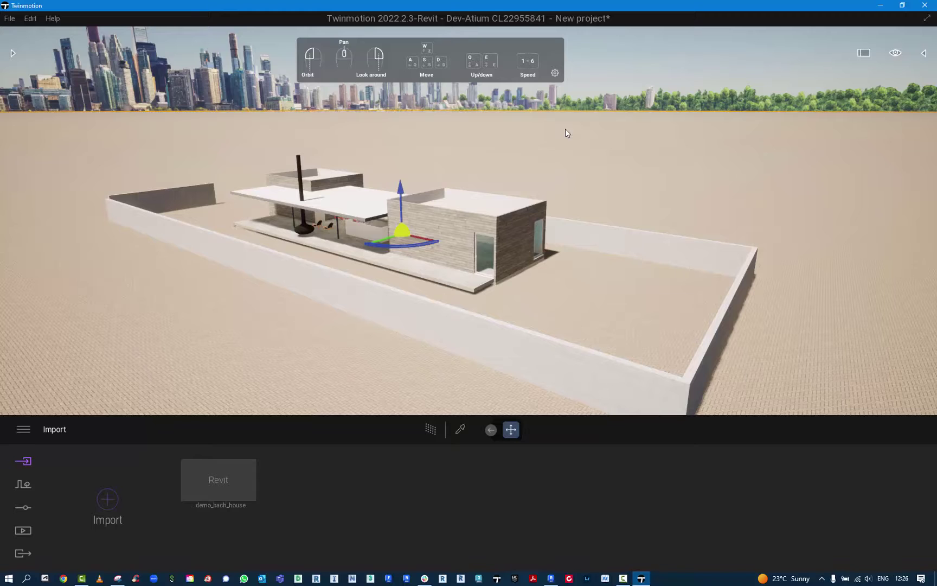
pyautogui.press('Delete')
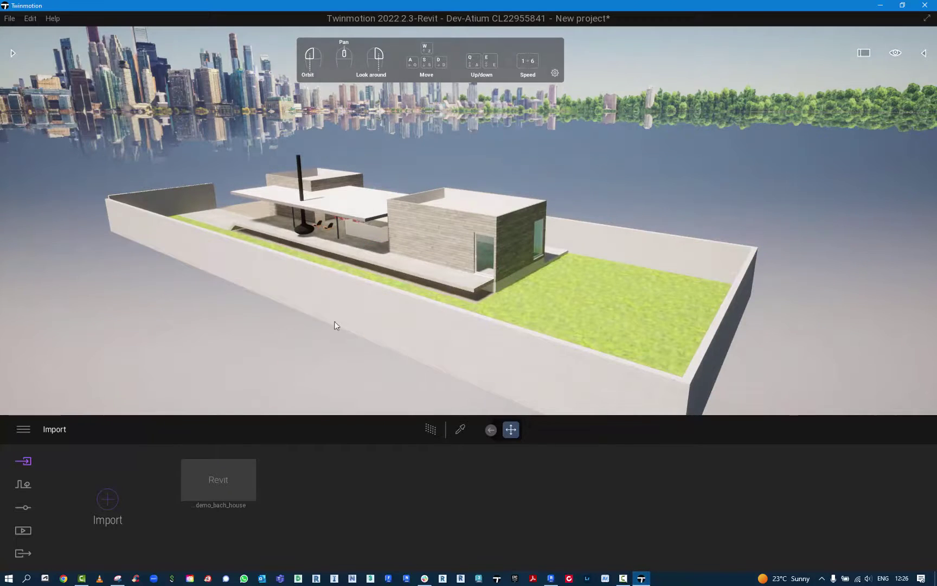
pyautogui.click(20, 510)
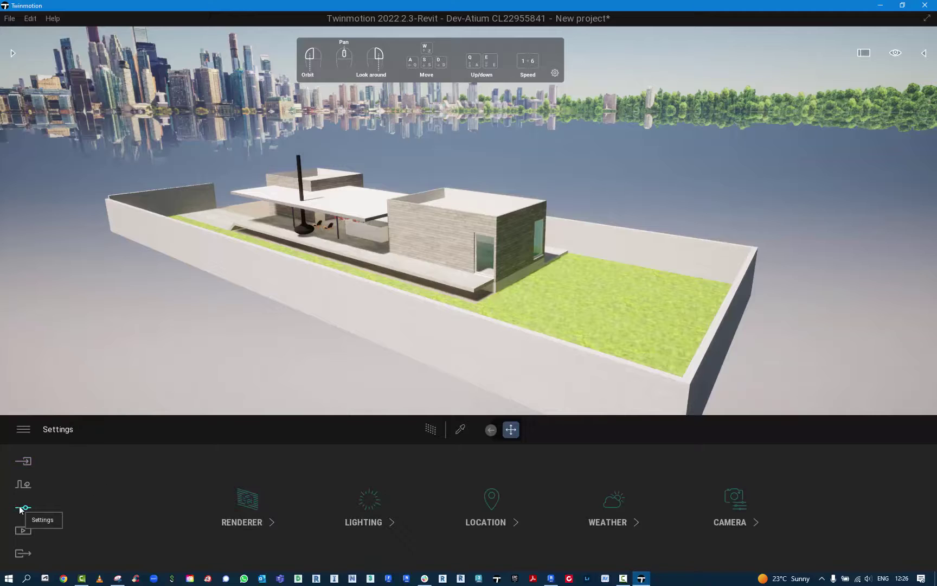
pyautogui.click(485, 500)
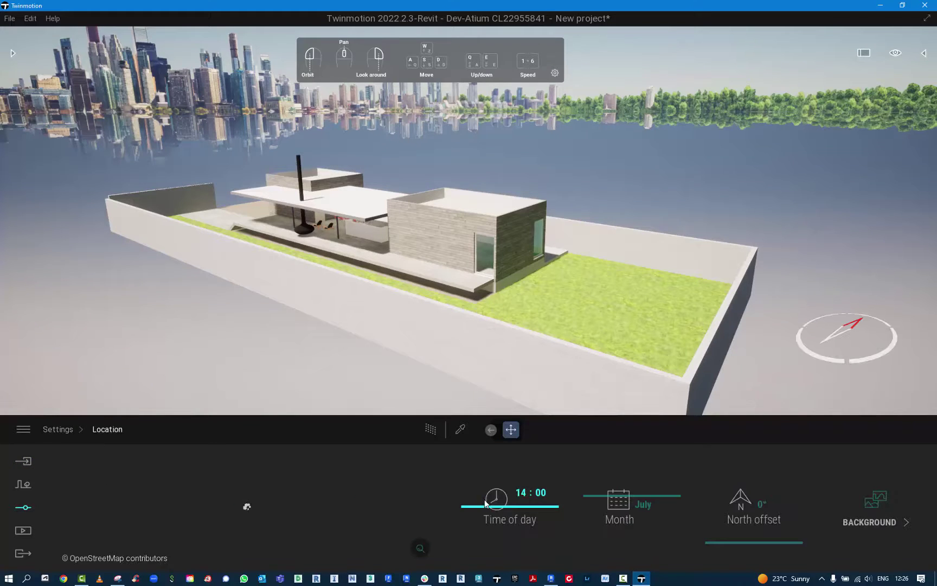
pyautogui.click(880, 522)
pyautogui.click(442, 506)
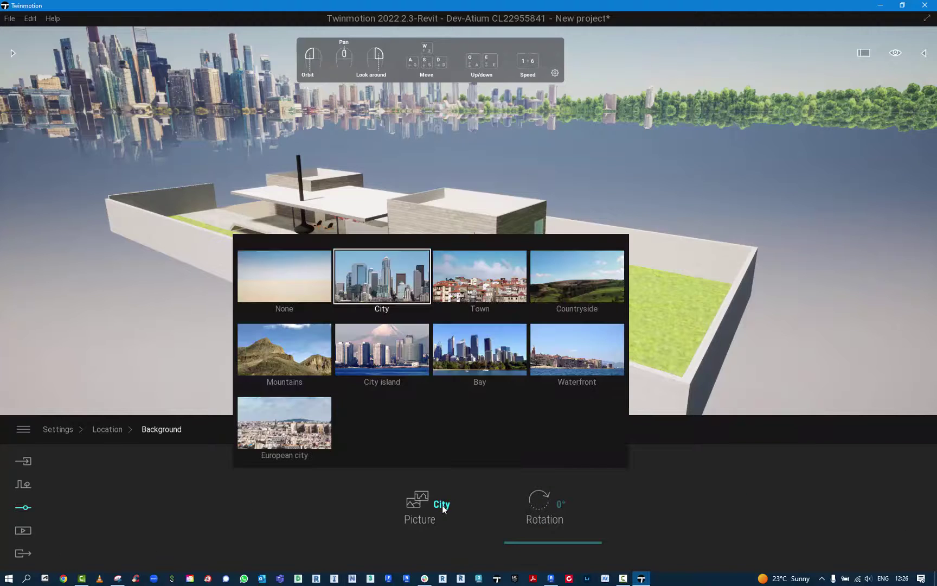
pyautogui.click(575, 286)
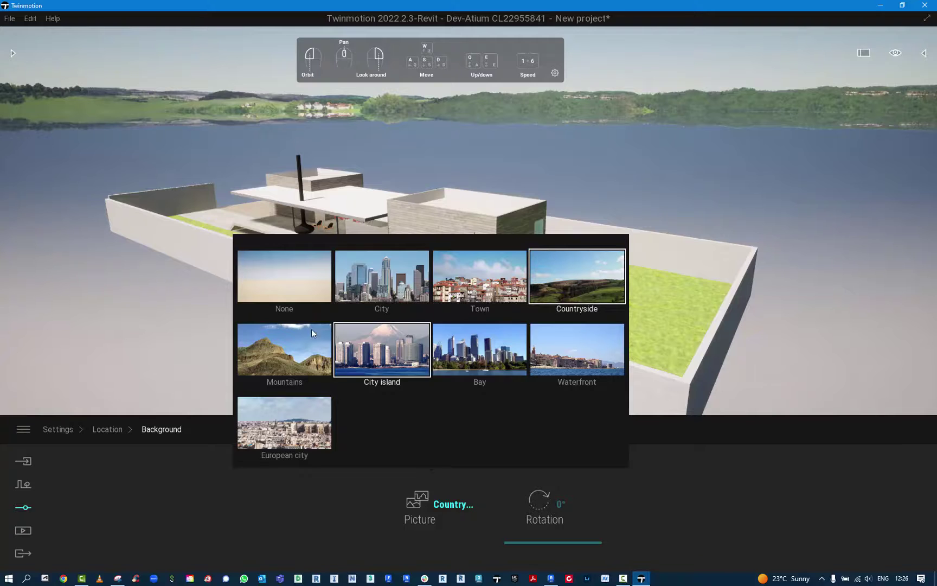
pyautogui.click(308, 290)
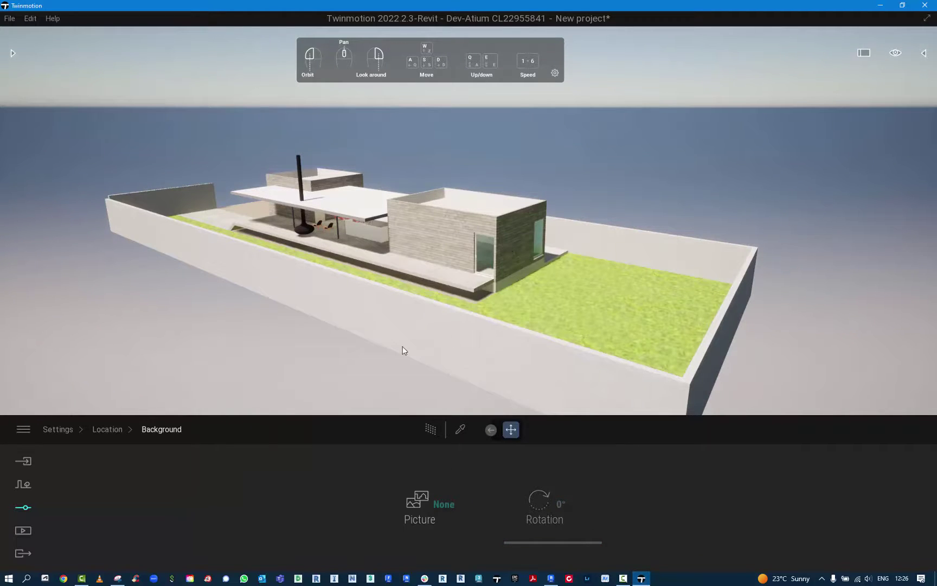
# - Examine the imported house, its canopy and the walled garden from several sides
pyautogui.moveTo(303, 335); pyautogui.dragTo(467, 322, button='right')
pyautogui.press('a')
pyautogui.press('a')
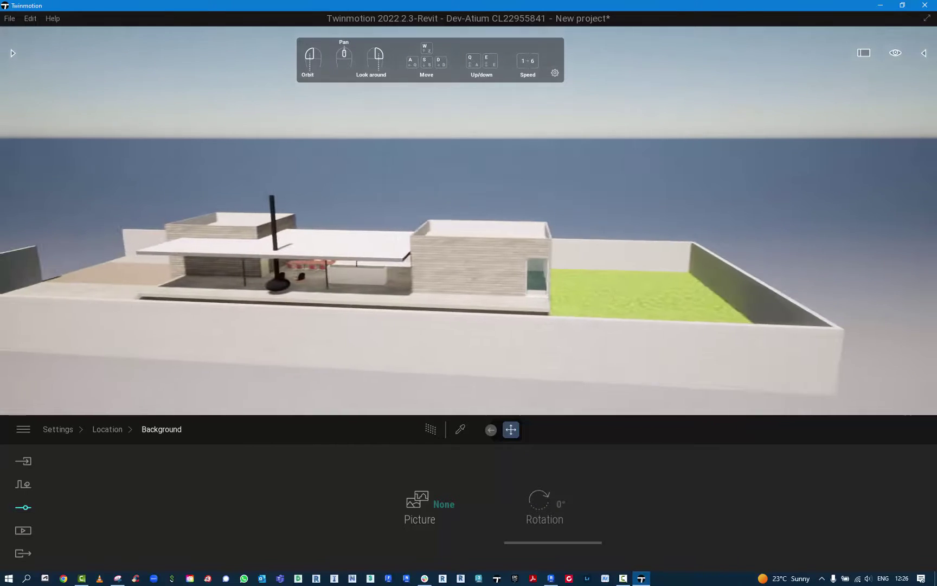
pyautogui.press('s')
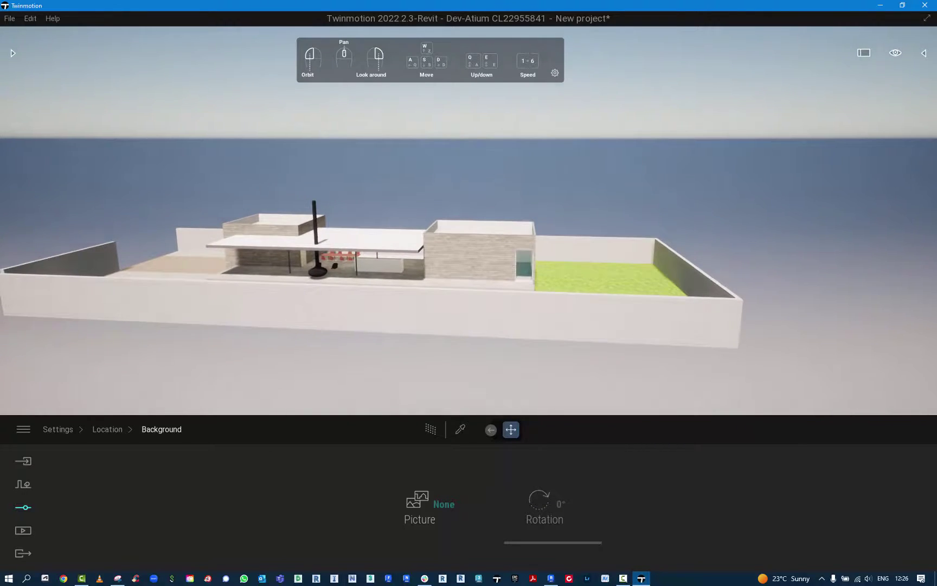
pyautogui.press('w')
pyautogui.press('d')
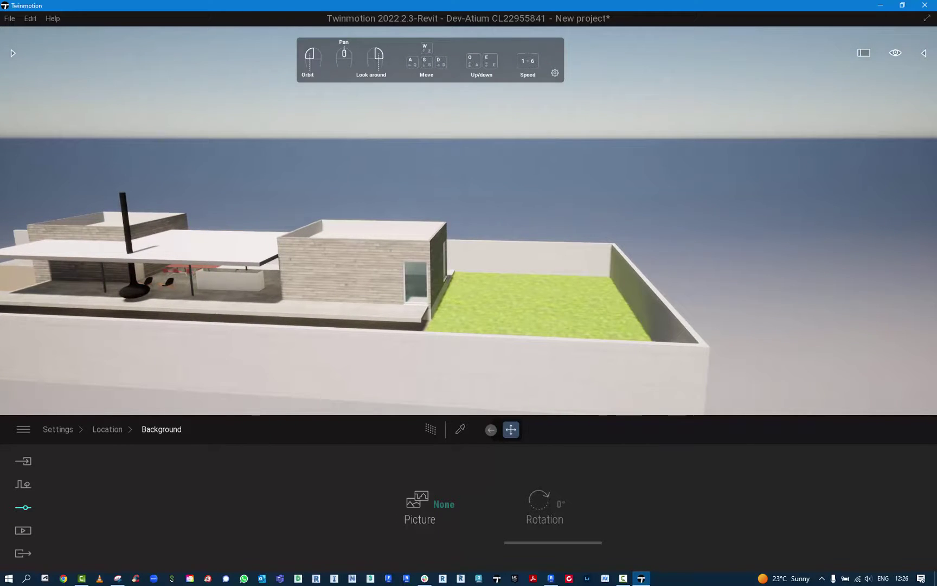
pyautogui.press('q')
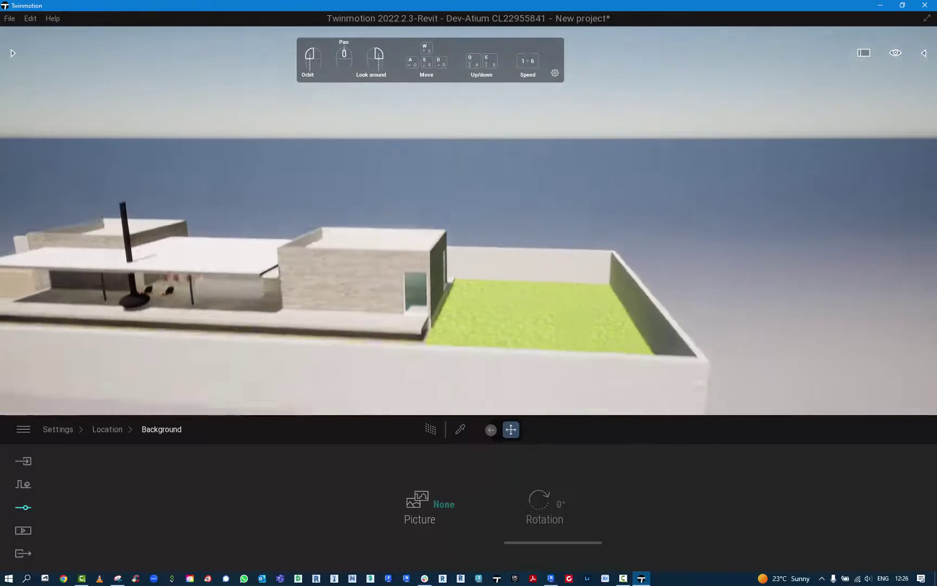
pyautogui.press('e')
pyautogui.moveTo(261, 305); pyautogui.dragTo(332, 303, button='right')
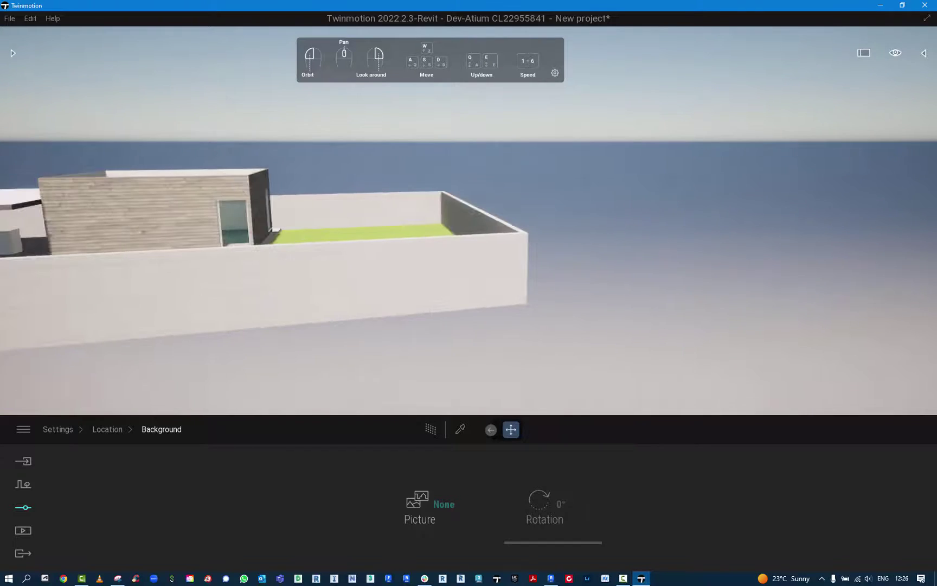
pyautogui.press('d')
pyautogui.press('a')
pyautogui.press('e')
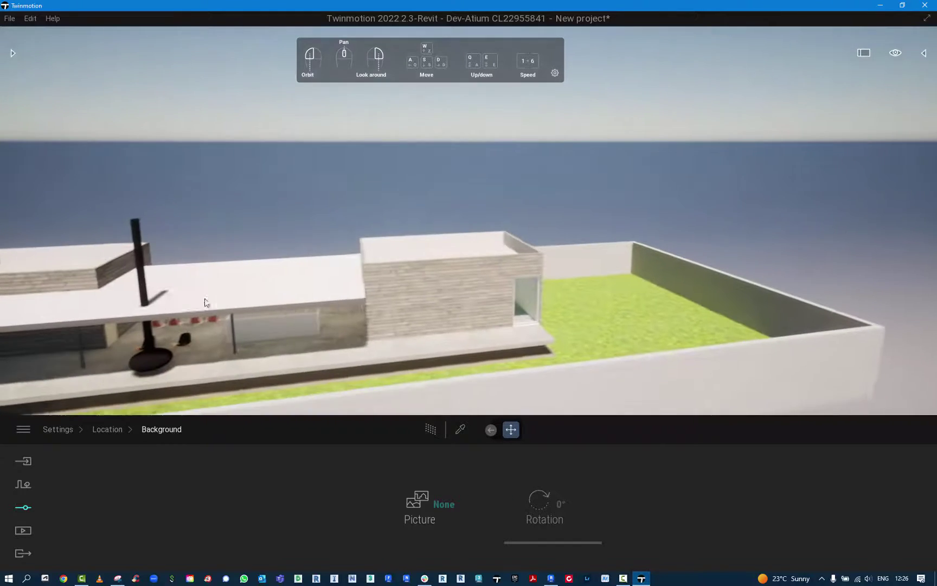
pyautogui.press('a')
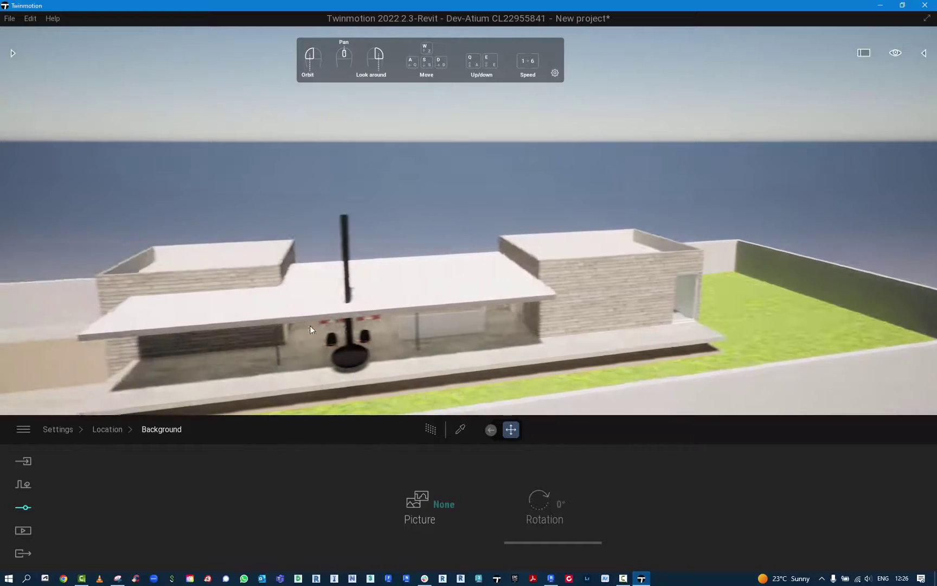
pyautogui.press('a')
# - Examine the rooftop and its stair opening from above and up close
pyautogui.moveTo(335, 335); pyautogui.dragTo(527, 384, button='right')
pyautogui.press('w')
pyautogui.press('w')
pyautogui.press('s')
pyautogui.press('w')
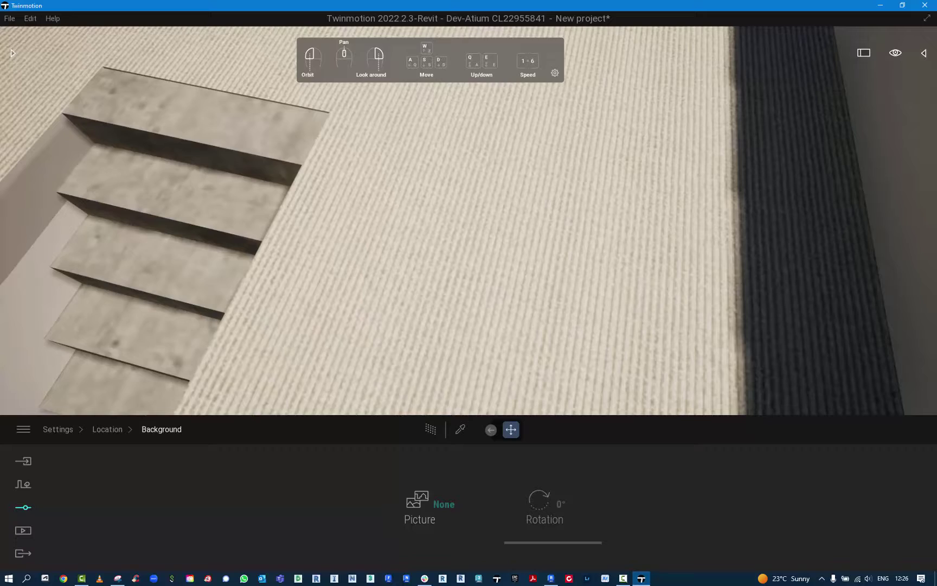
pyautogui.press('s')
pyautogui.moveTo(423, 260); pyautogui.dragTo(308, 251, button='right')
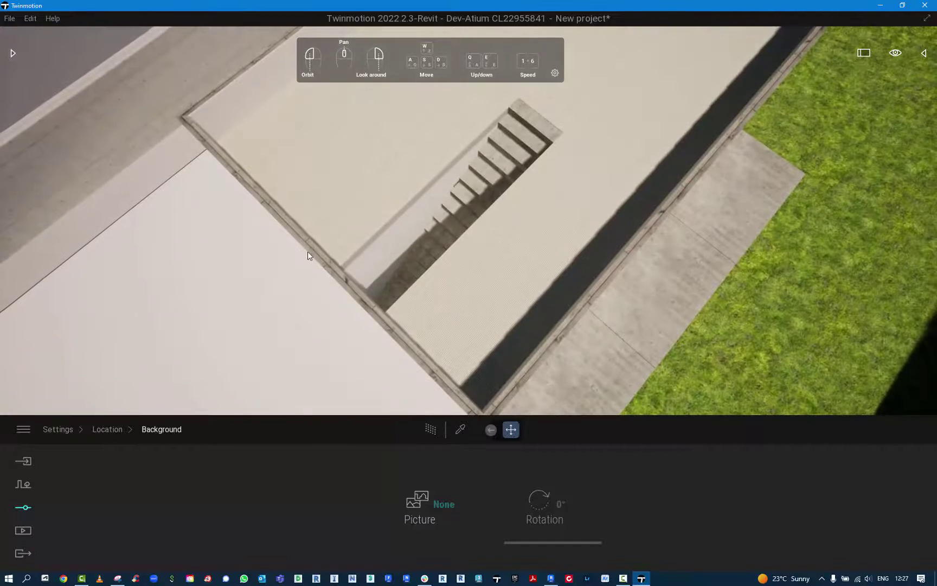
pyautogui.moveTo(432, 239); pyautogui.dragTo(416, 184, button='right')
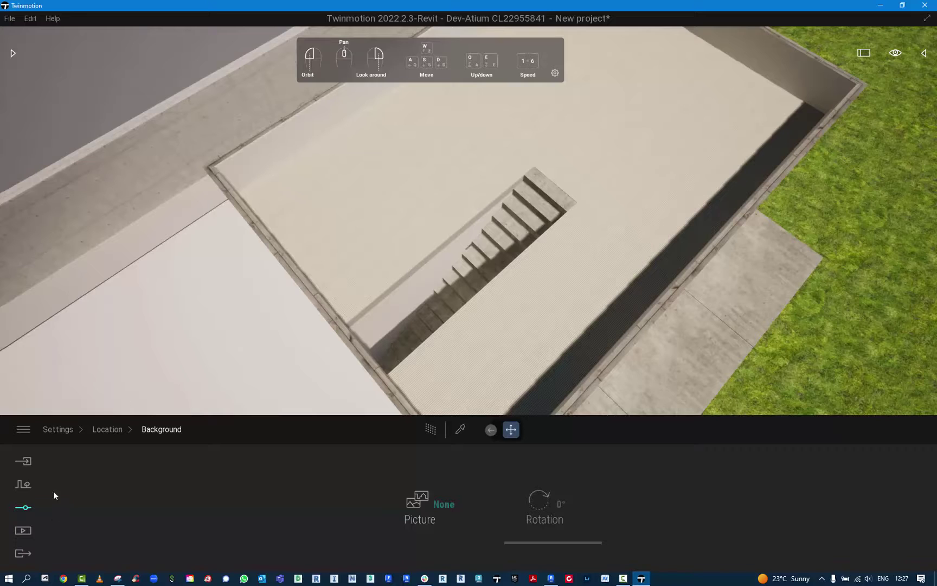
# - Look over the management options of the imported Revit house model and refresh its Direct Link
pyautogui.click(24, 462)
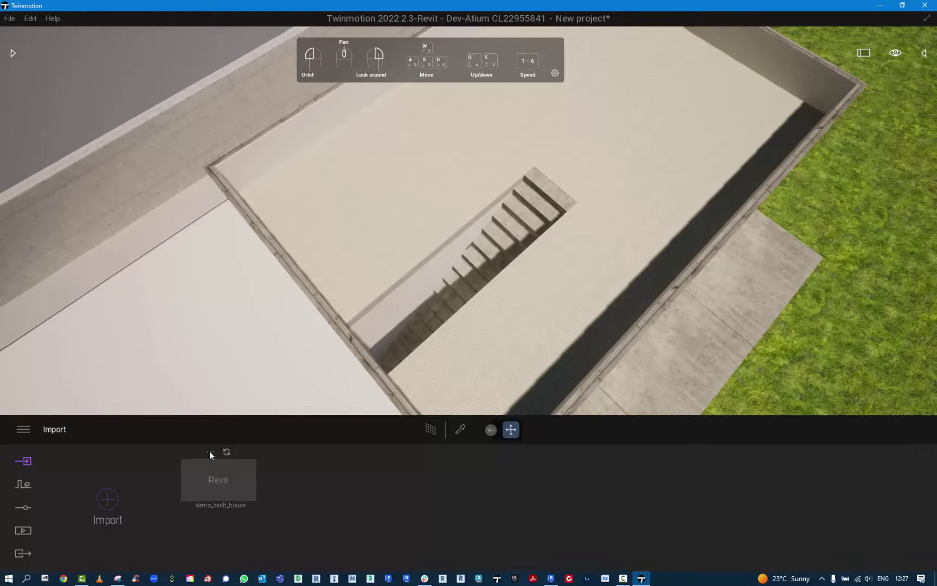
pyautogui.click(210, 452)
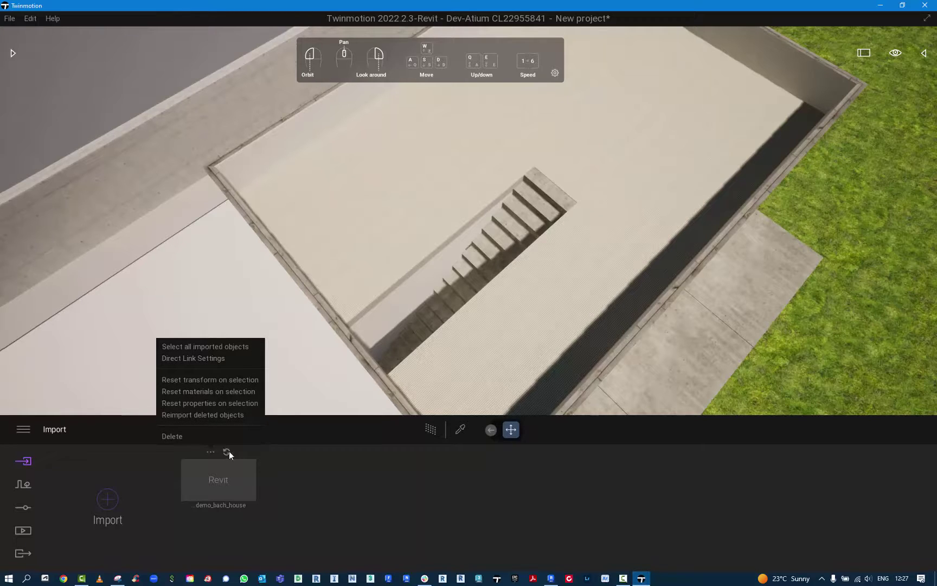
pyautogui.click(273, 457)
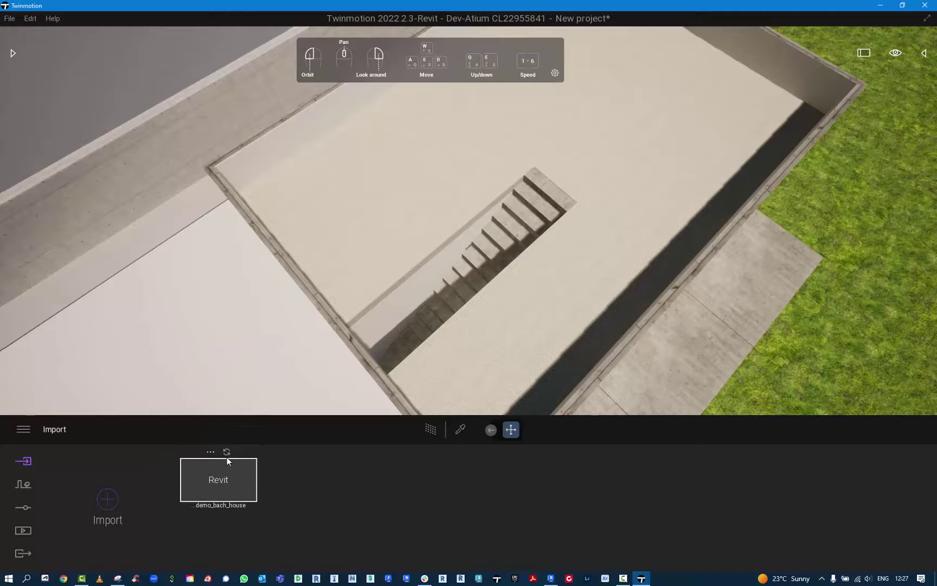
pyautogui.click(226, 452)
# - Switch to Revit, open the Roof floor plan of the bach house and save the project
pyautogui.moveTo(551, 579)
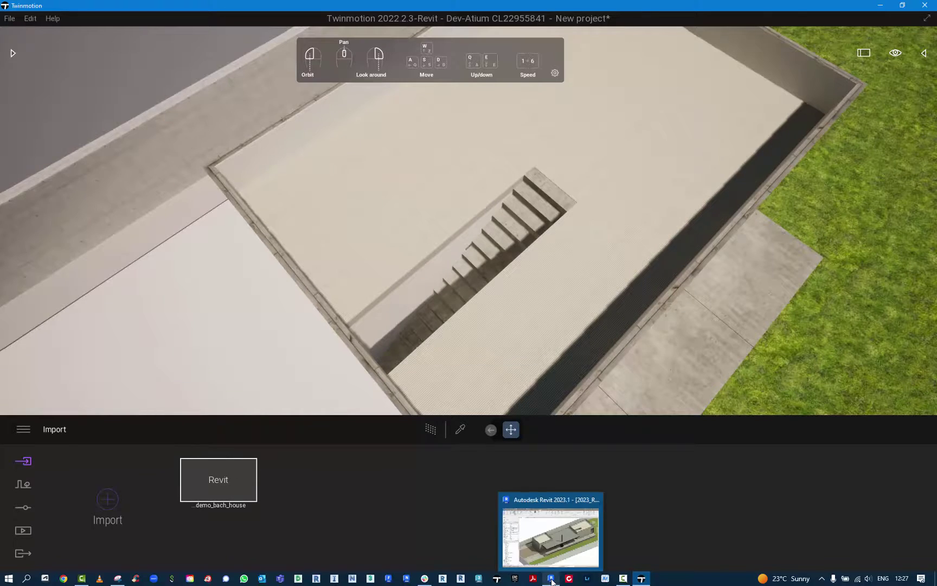
pyautogui.click(548, 545)
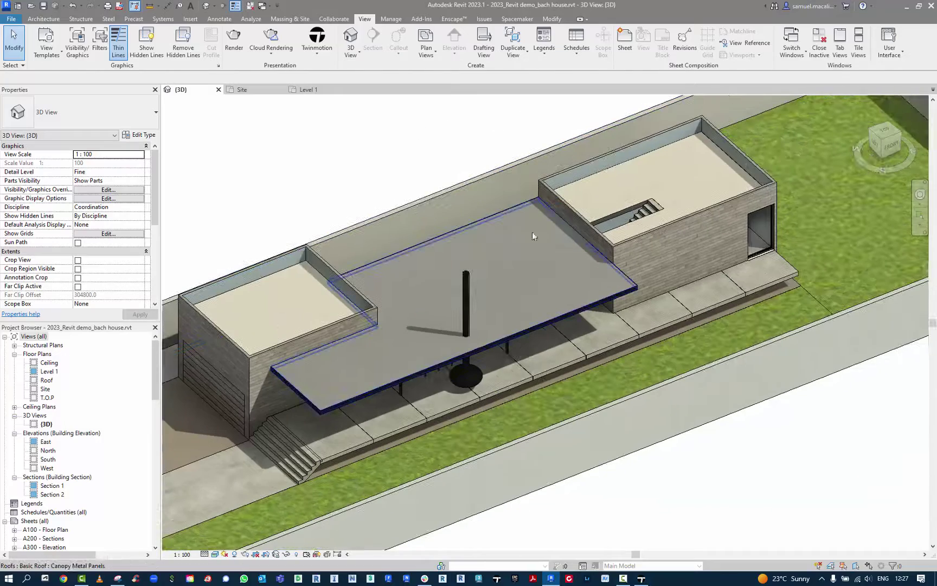
pyautogui.scroll(3, 632, 199)
pyautogui.click(633, 198)
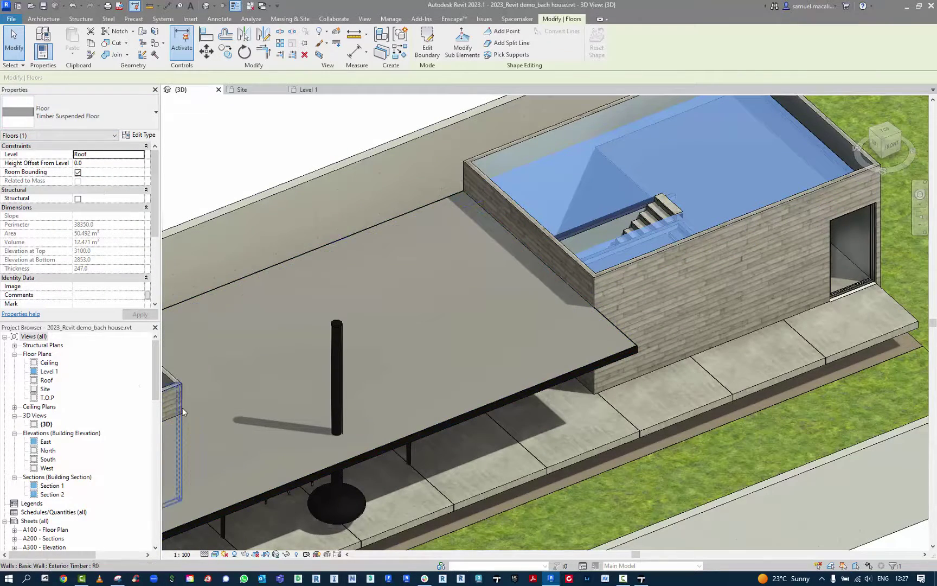
pyautogui.doubleClick(45, 381)
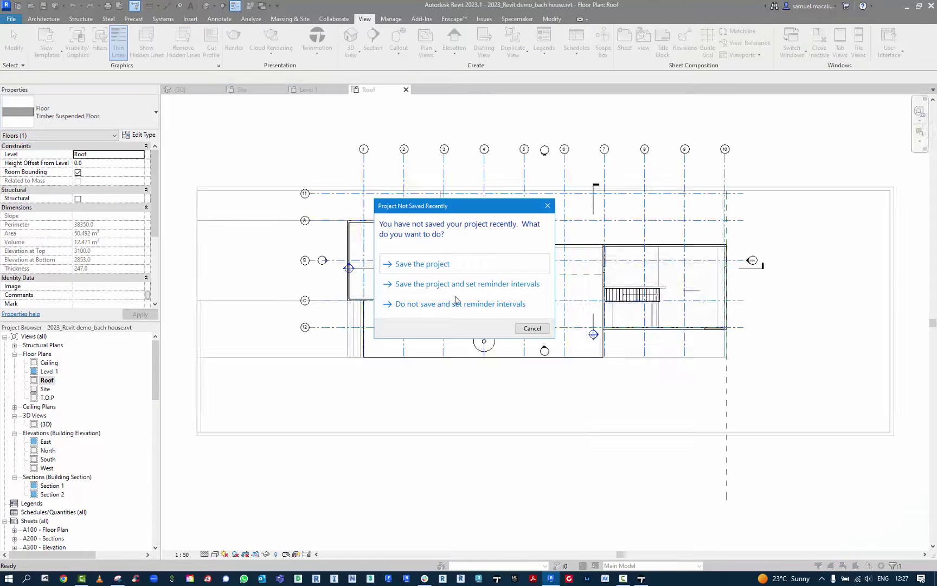
pyautogui.click(445, 266)
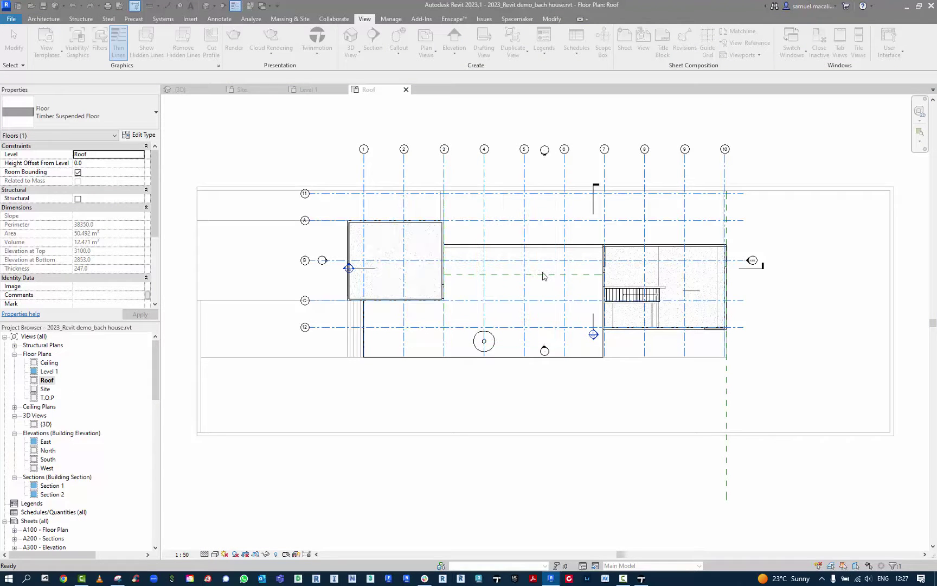
# - Draw Exterior Timber walls along both long sides of the rooftop stair opening
pyautogui.click(601, 327)
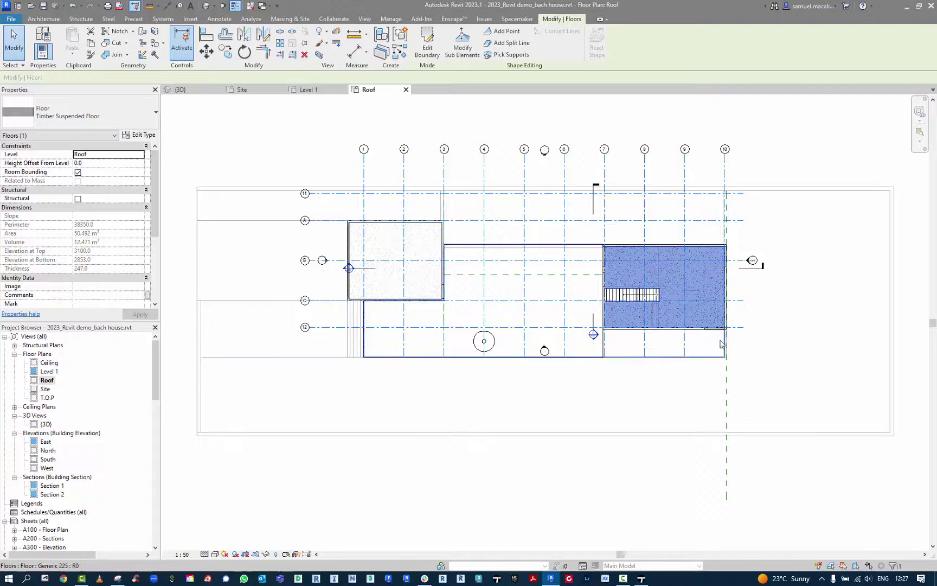
pyautogui.click(43, 18)
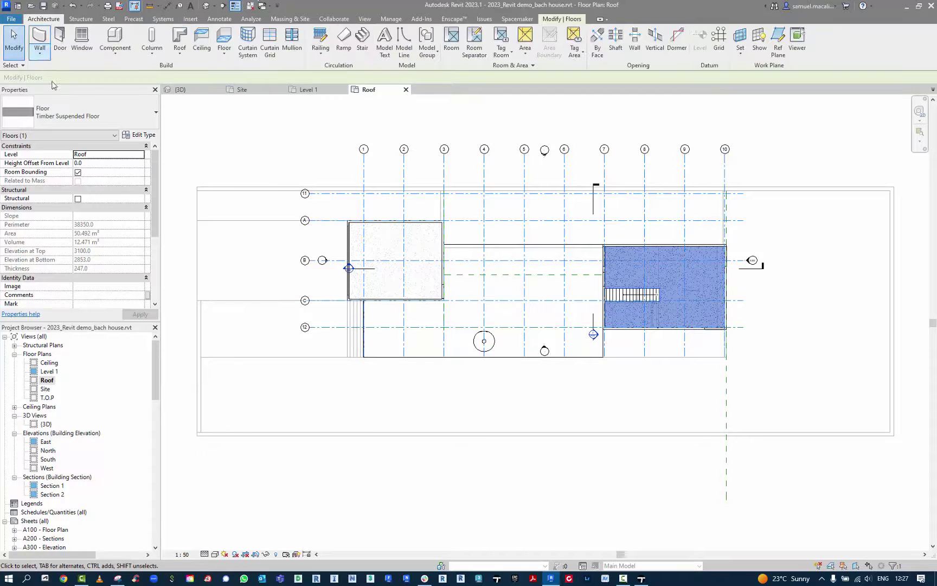
pyautogui.click(40, 55)
pyautogui.click(55, 73)
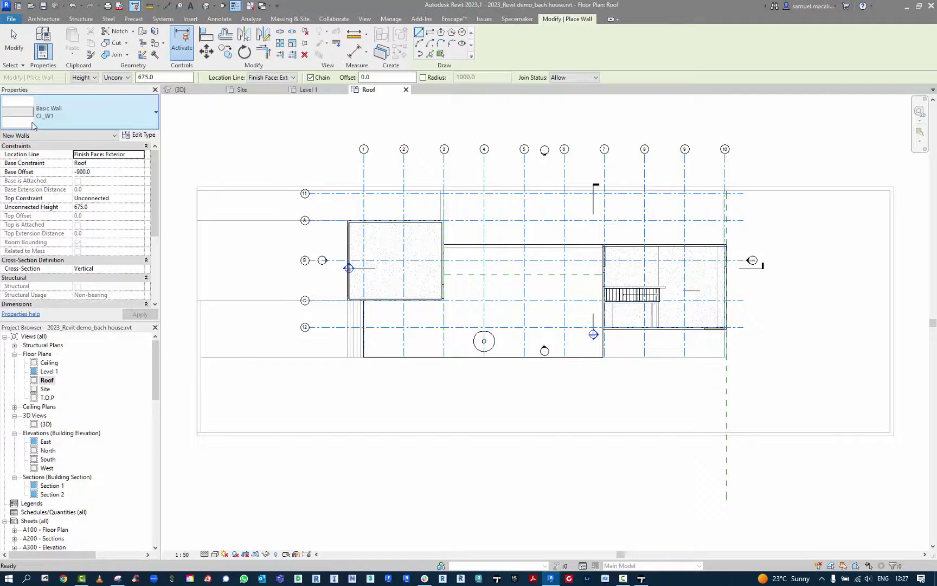
pyautogui.click(121, 109)
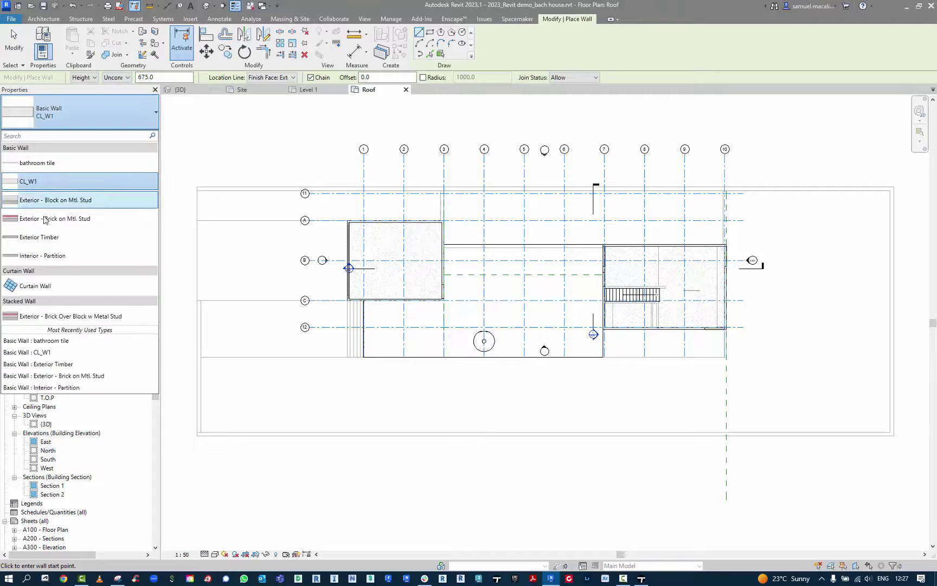
pyautogui.click(39, 238)
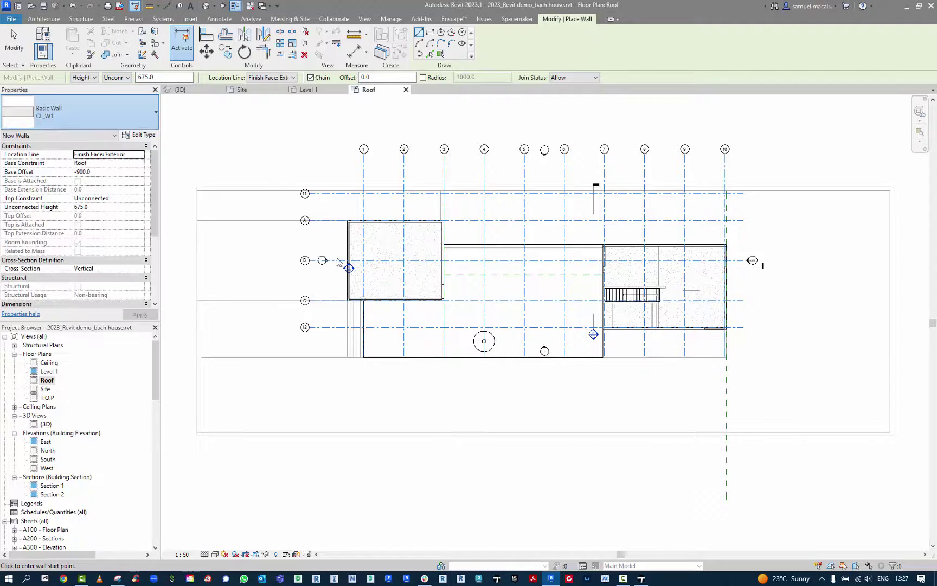
pyautogui.scroll(3, 521, 293)
pyautogui.scroll(2, 439, 301)
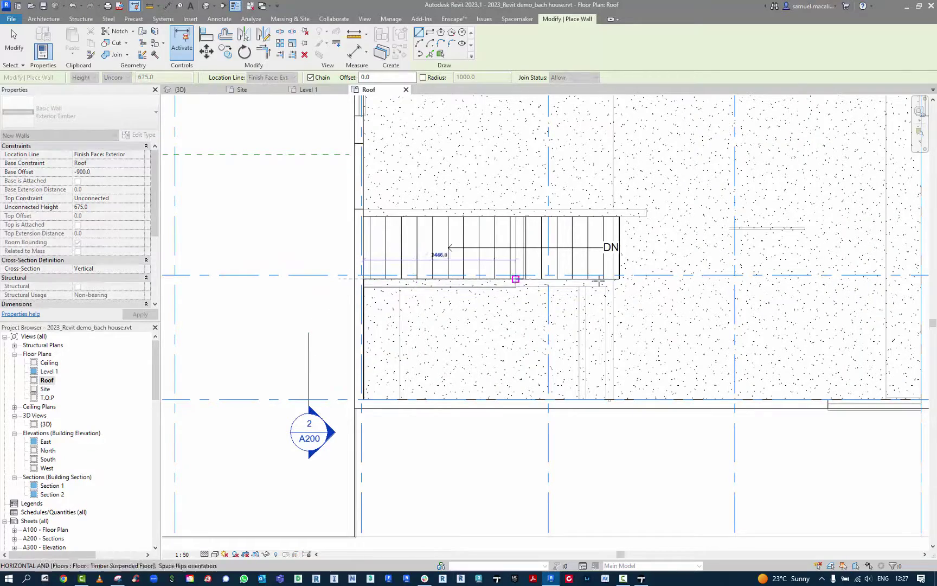
pyautogui.scroll(2, 625, 281)
pyautogui.scroll(2, 626, 283)
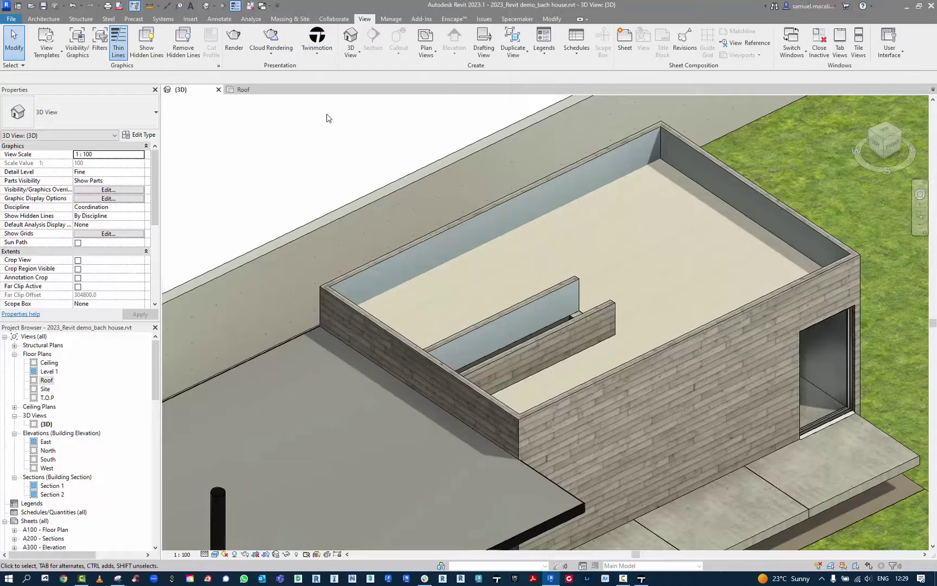
# - Synchronize the Revit model through Direct Link and switch to Twinmotion to check the new walls beside the stair opening
pyautogui.click(316, 56)
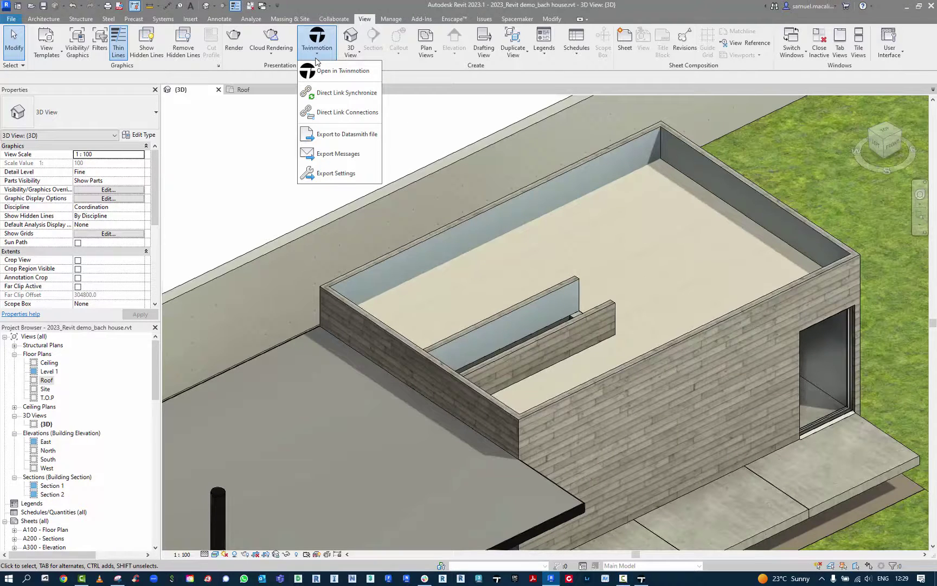
pyautogui.click(319, 94)
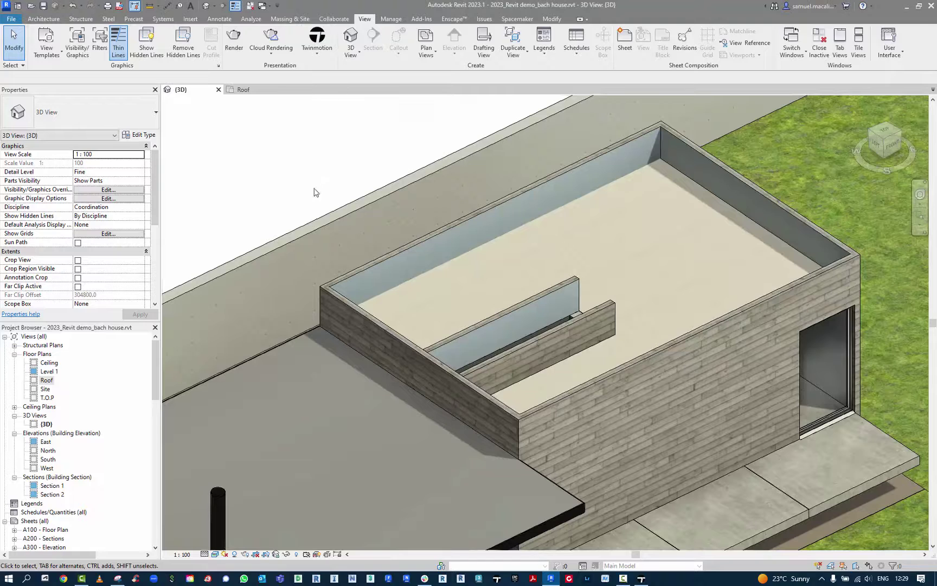
pyautogui.click(640, 579)
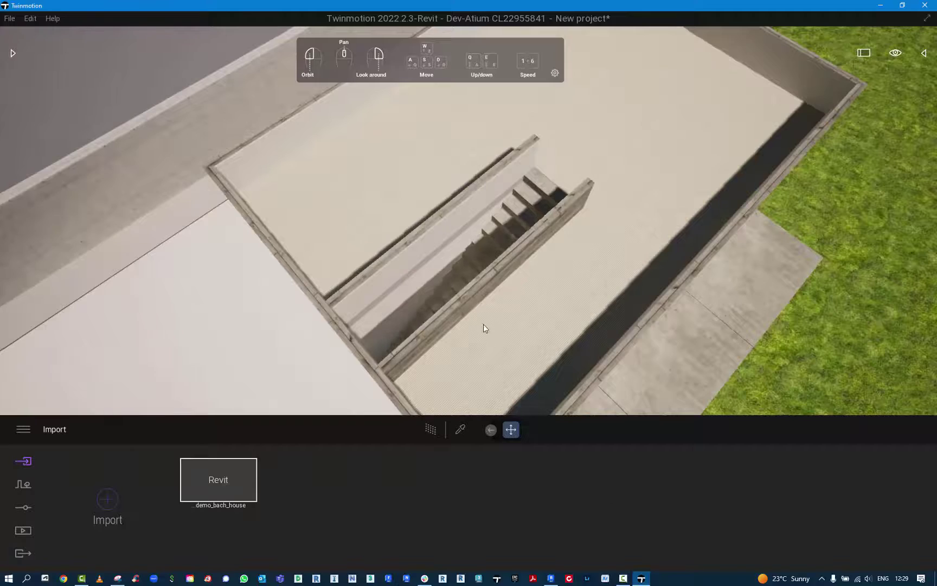
pyautogui.moveTo(510, 335); pyautogui.dragTo(486, 182, button='middle')
pyautogui.moveTo(486, 182); pyautogui.dragTo(472, 125, button='right')
pyautogui.moveTo(489, 189); pyautogui.dragTo(489, 63, button='middle')
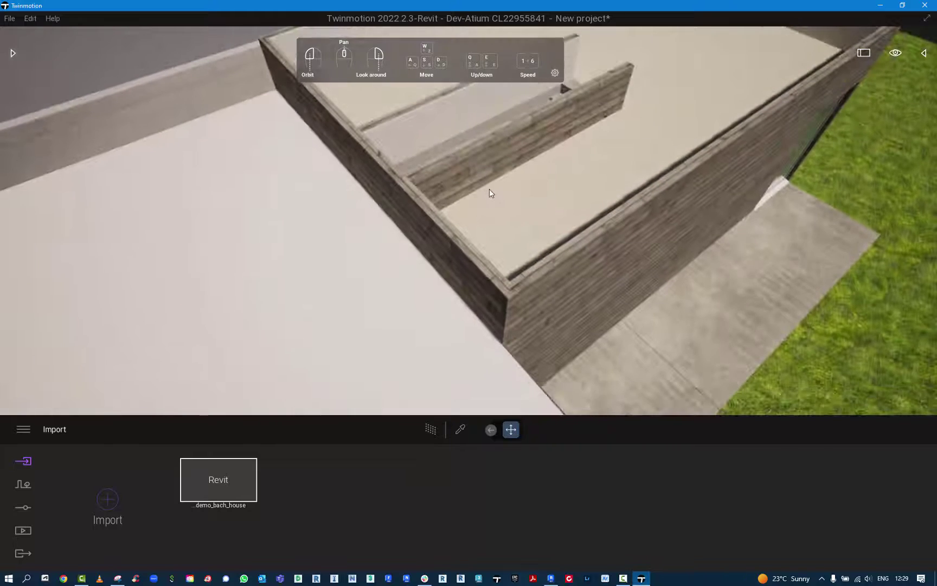
pyautogui.moveTo(489, 189); pyautogui.dragTo(460, 148, button='right')
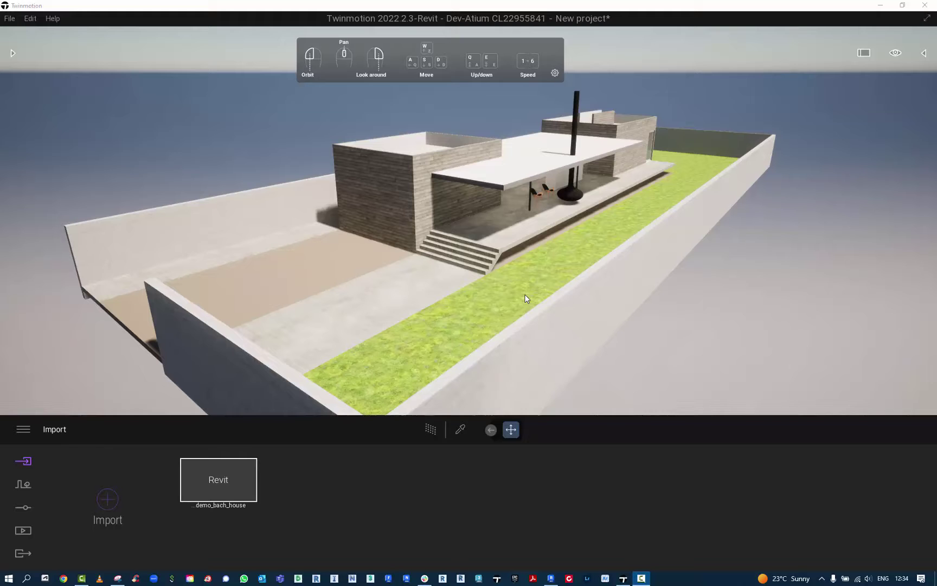
# - Walk through the model from the front steps along the covered terrace to the interior and the staircase
pyautogui.click(456, 298)
pyautogui.scroll(5, 448, 299)
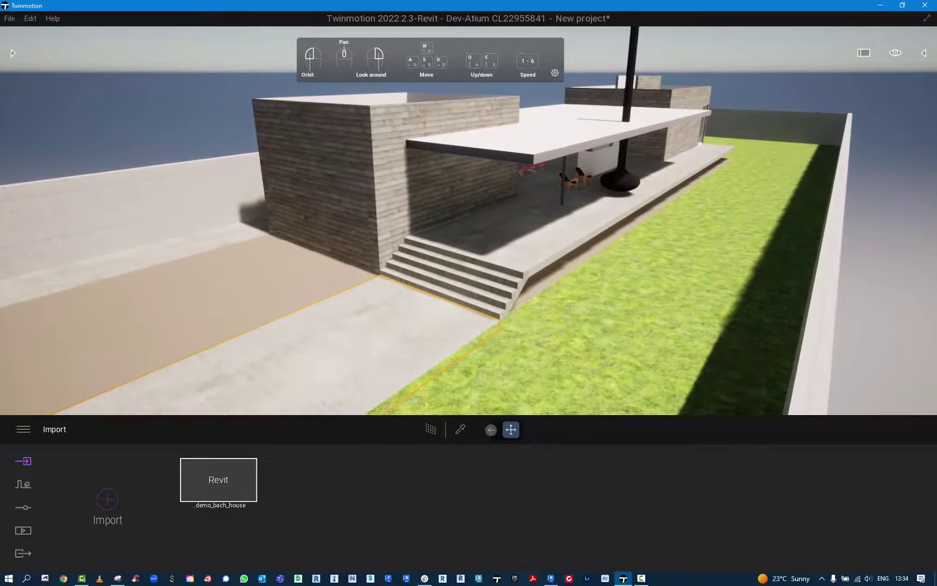
pyautogui.moveTo(448, 300); pyautogui.dragTo(541, 262, button='right')
pyautogui.press('w')
pyautogui.moveTo(572, 332); pyautogui.dragTo(567, 312, button='right')
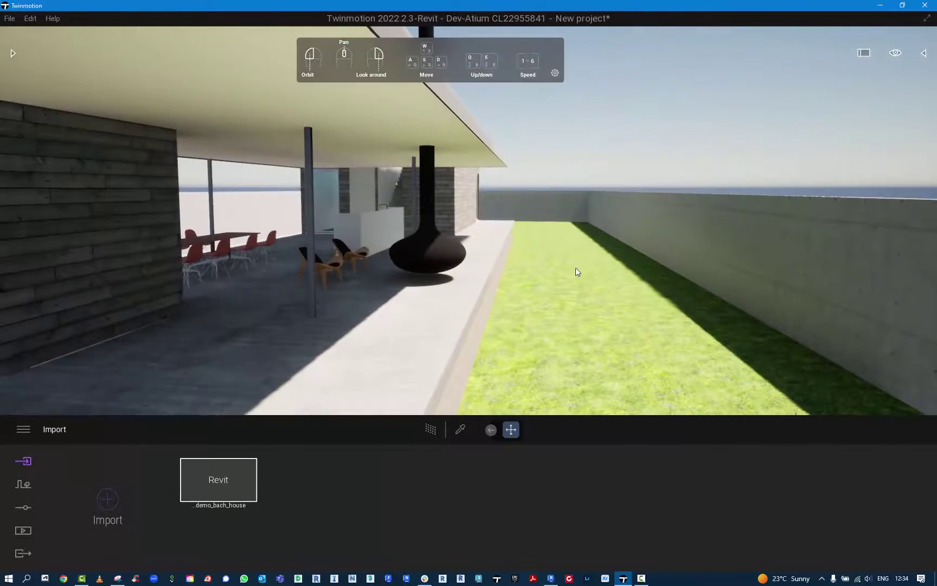
pyautogui.moveTo(575, 267); pyautogui.dragTo(114, 264, button='right')
pyautogui.press('d')
pyautogui.press('w')
pyautogui.press('d')
pyautogui.press('w')
pyautogui.press('s')
pyautogui.press('d')
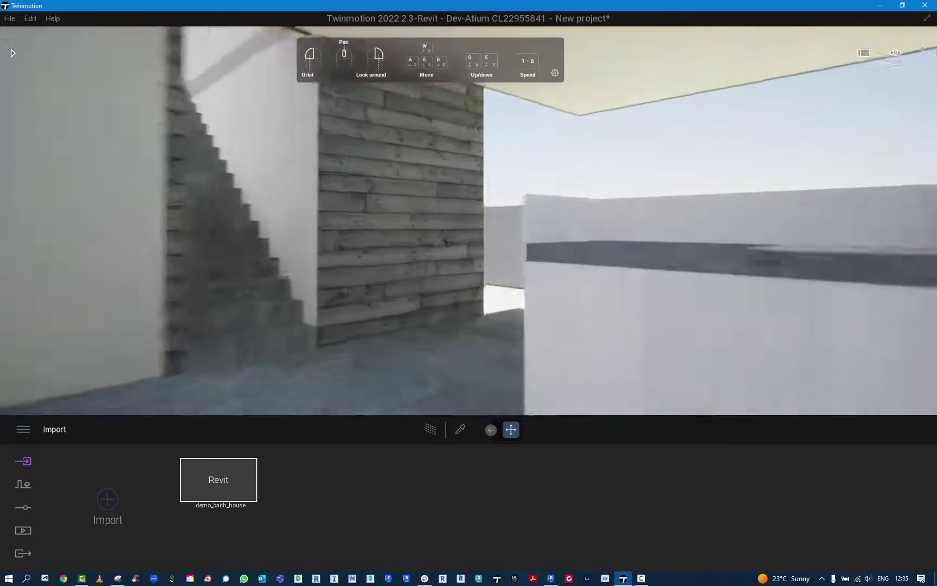
pyautogui.press('w')
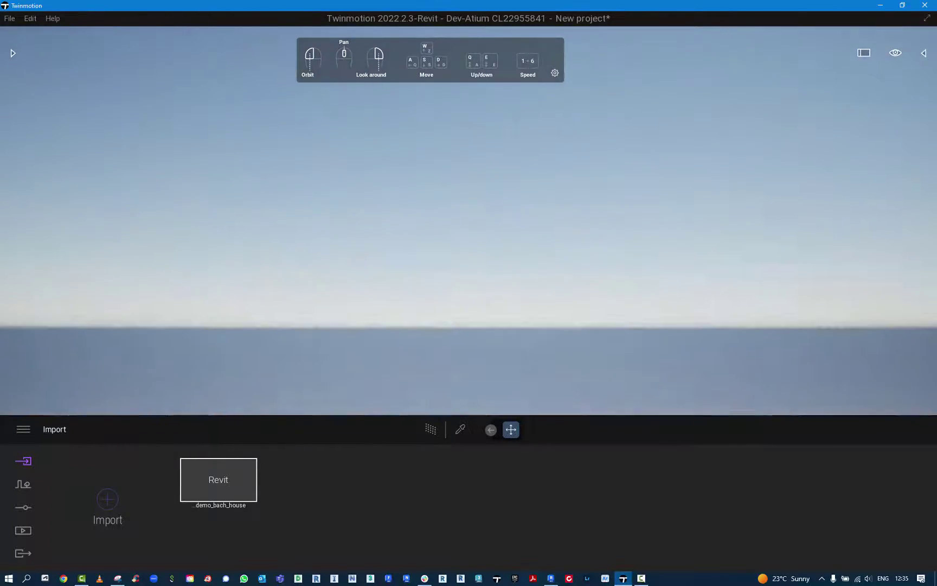
# - Return to the front of the house and examine the timber facade, entrance steps and canopy from the driveway
pyautogui.press('s')
pyautogui.moveTo(468, 220); pyautogui.dragTo(499, 228, button='right')
pyautogui.press('w')
pyautogui.press('w')
pyautogui.press('w')
pyautogui.press('w')
pyautogui.moveTo(347, 163); pyautogui.dragTo(369, 163, button='right')
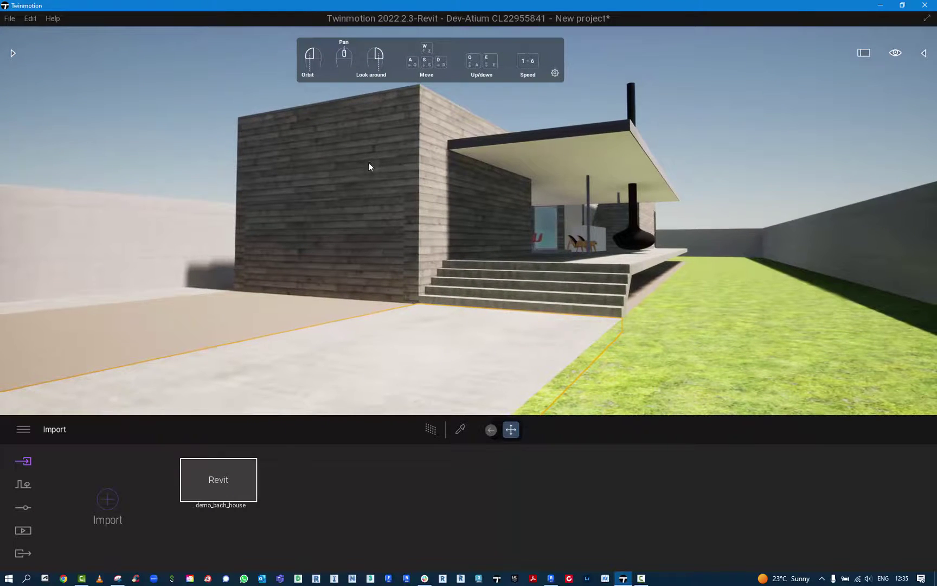
# - Open the Outdoor collection of HDRI environments in the asset library
pyautogui.click(12, 54)
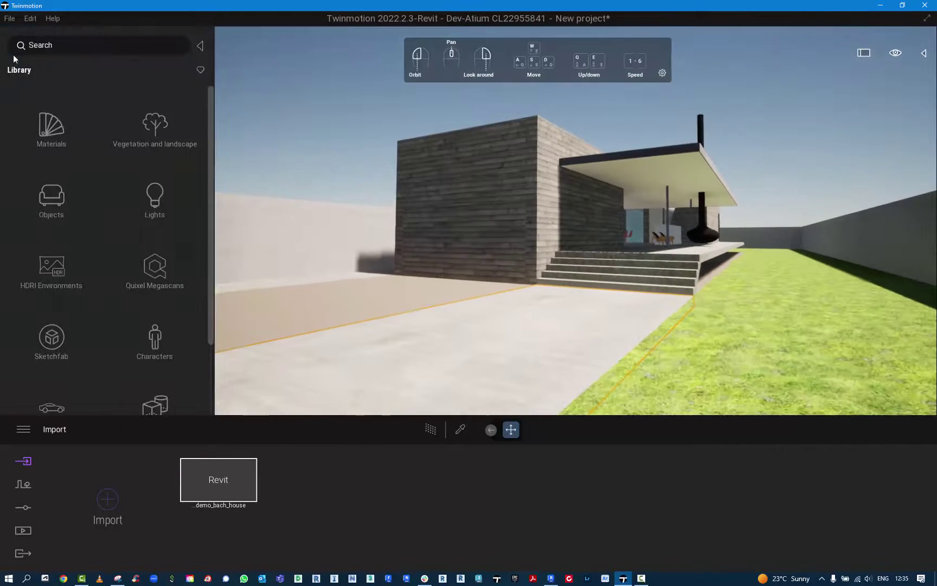
pyautogui.click(52, 264)
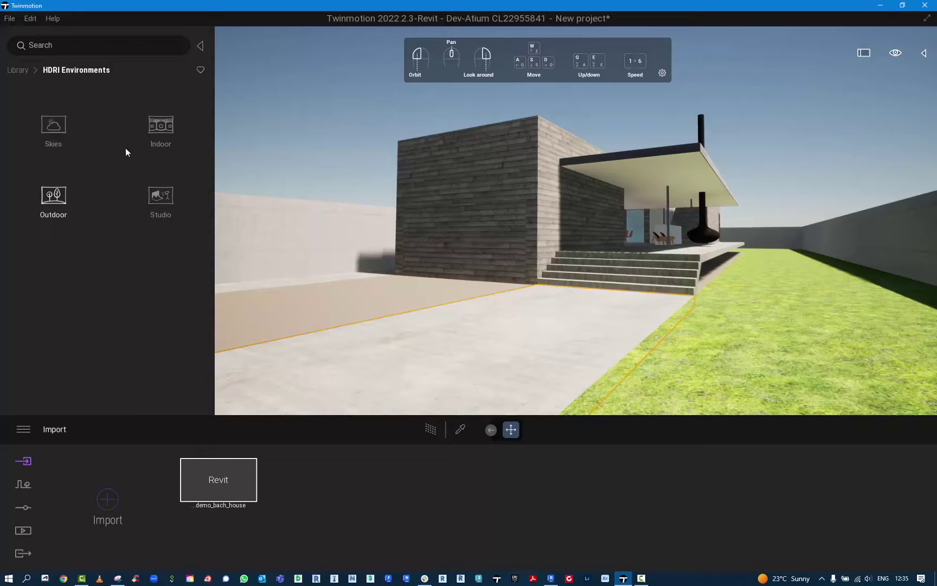
pyautogui.click(49, 200)
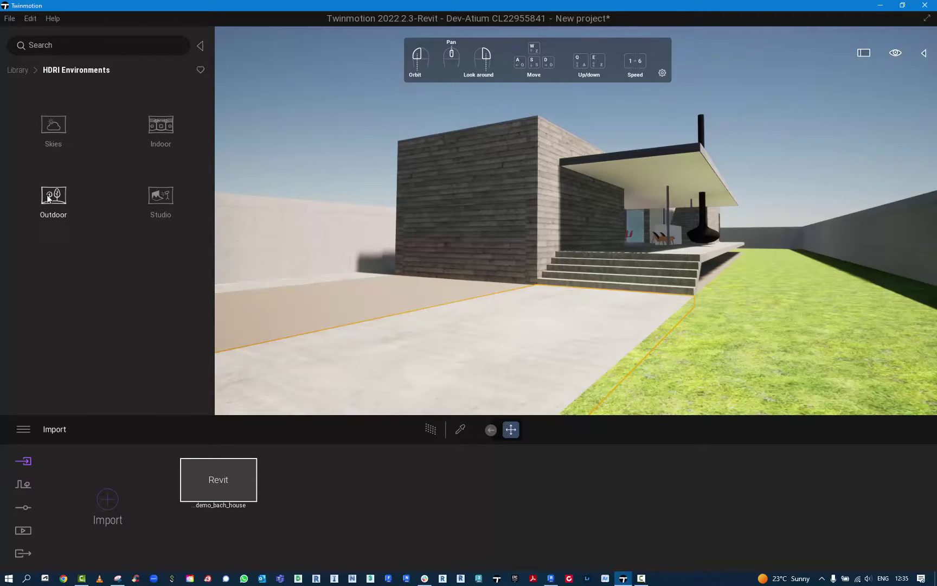
# - Sign in to the Epic Games account and check the sign-in status
pyautogui.click(9, 19)
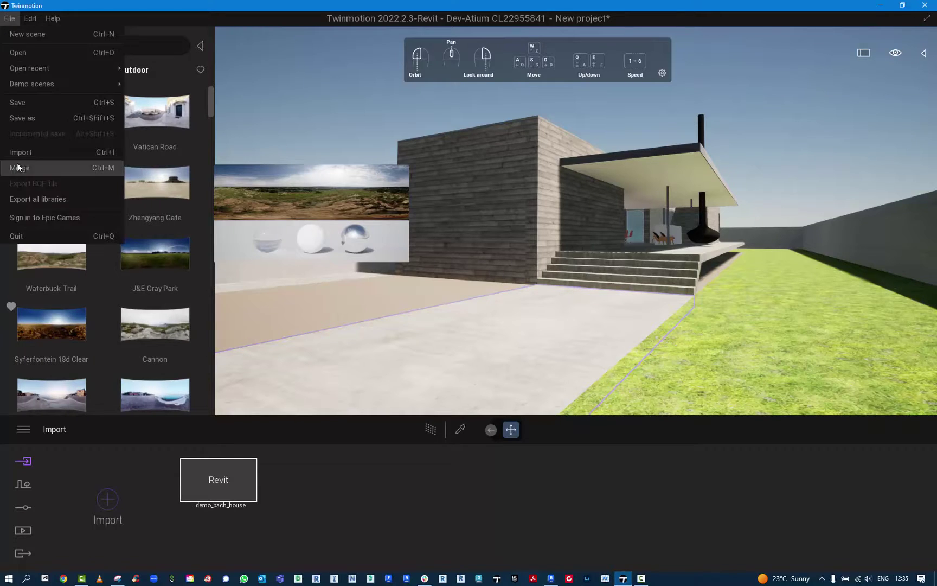
pyautogui.click(30, 218)
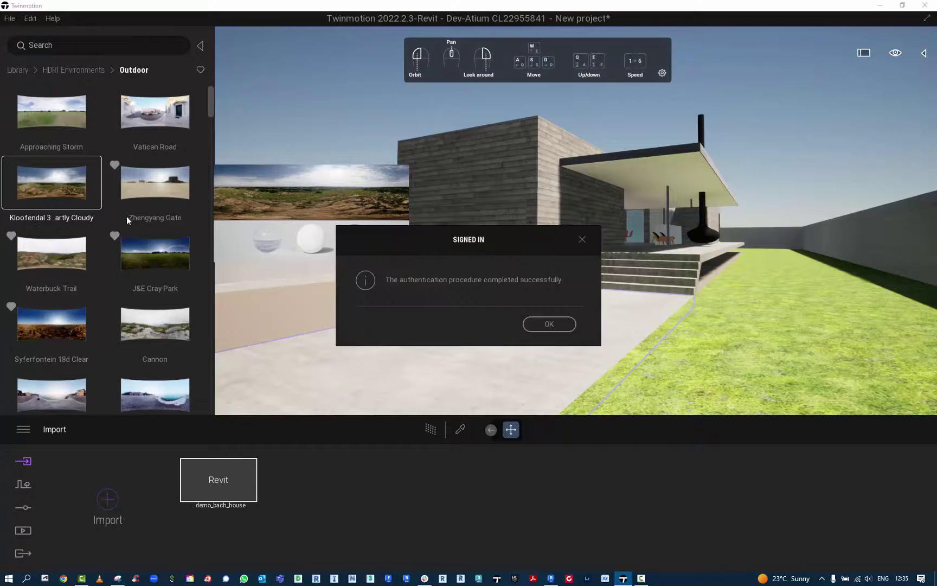
pyautogui.click(549, 324)
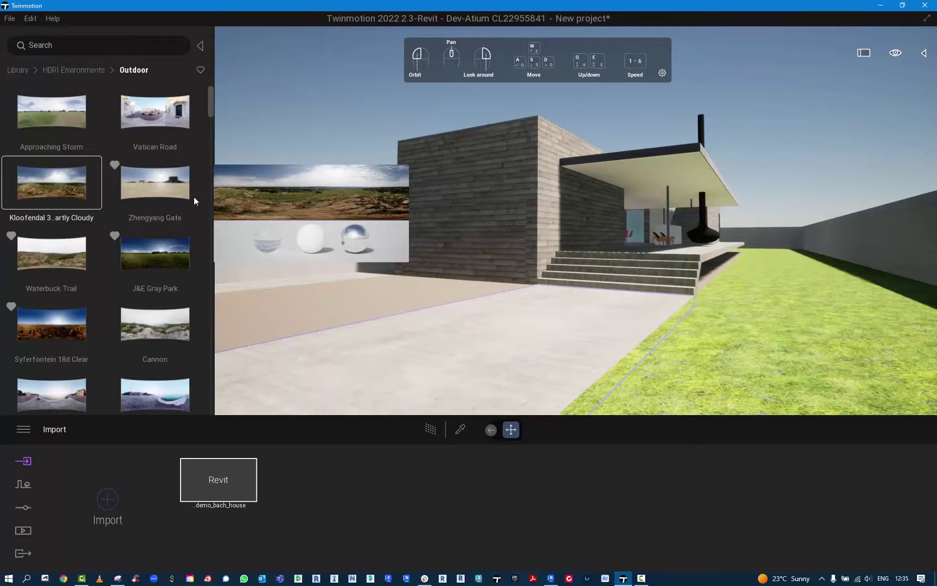
pyautogui.click(9, 19)
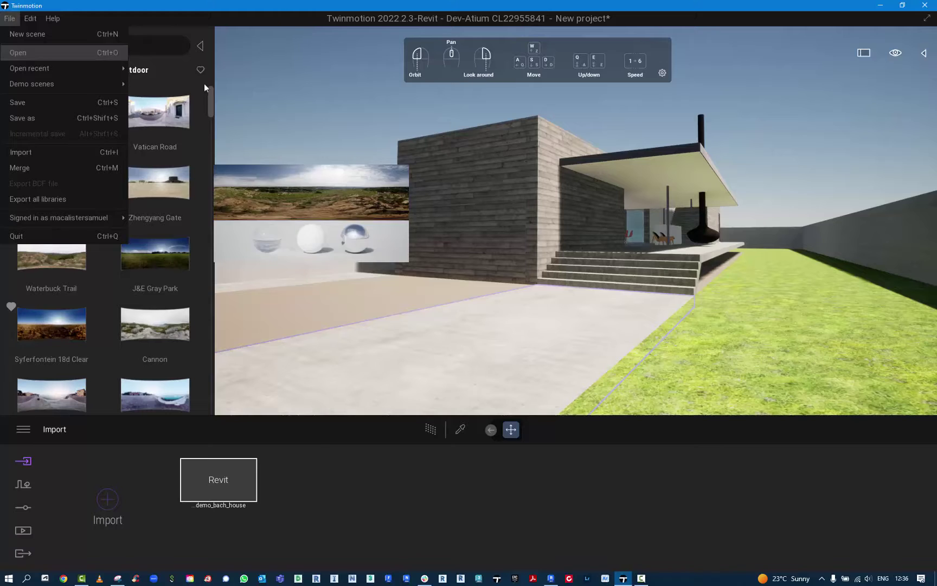
# - Apply the Spruit Sunrise outdoor HDRI environment to the scene and view the house front against it
pyautogui.click(208, 100)
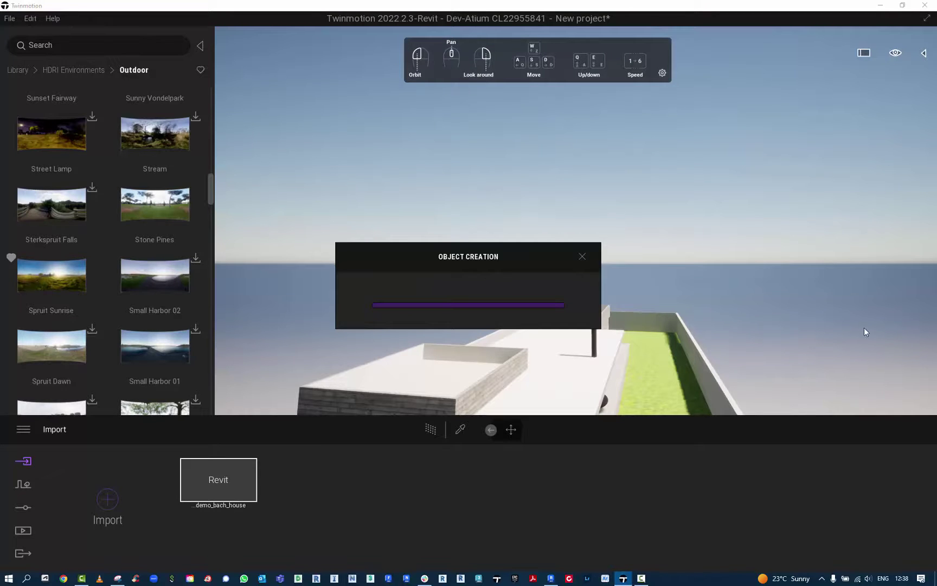
pyautogui.moveTo(542, 244); pyautogui.dragTo(813, 240, button='right')
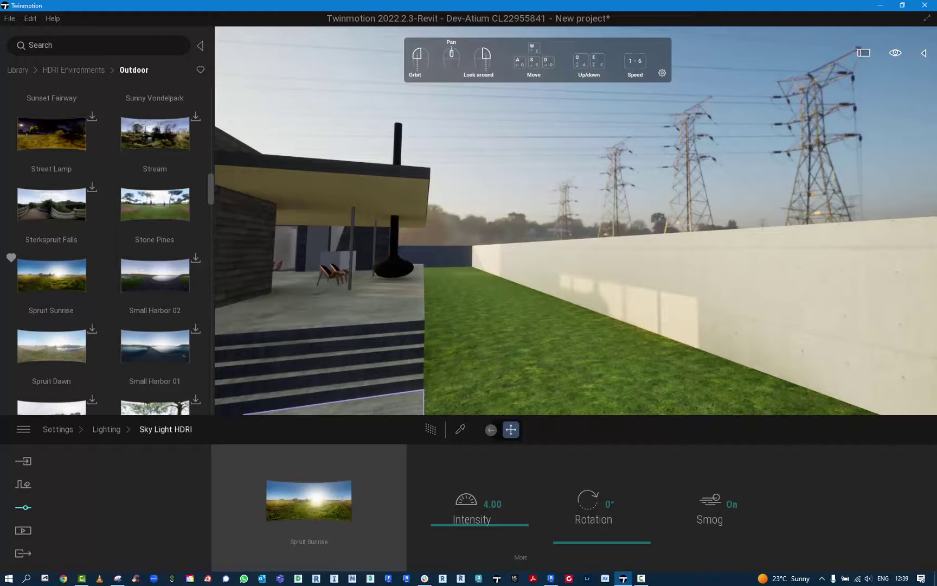
pyautogui.press('s')
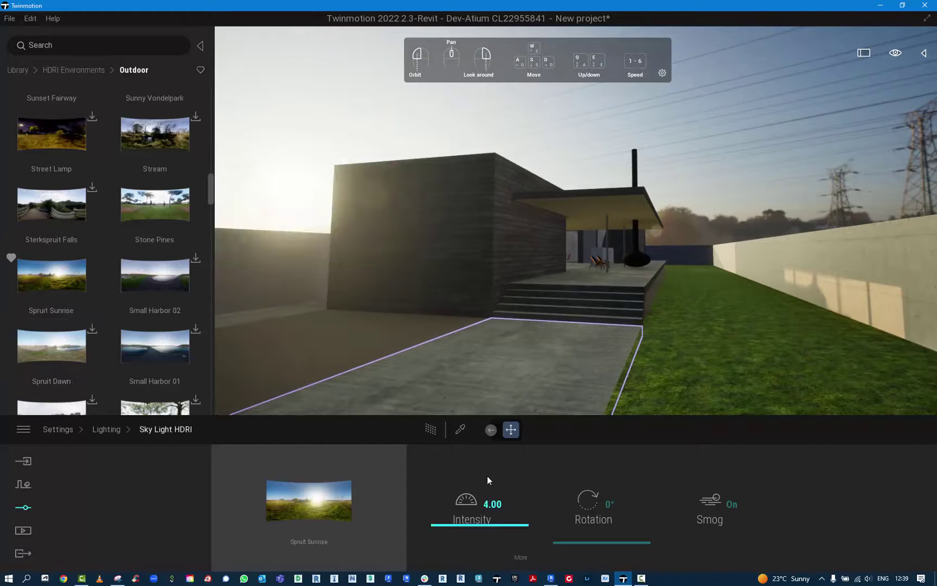
# - Set the Spruit Sunrise sky rotation to 227° and turn off HDRI affects lighting
pyautogui.moveTo(563, 542); pyautogui.dragTo(540, 487)
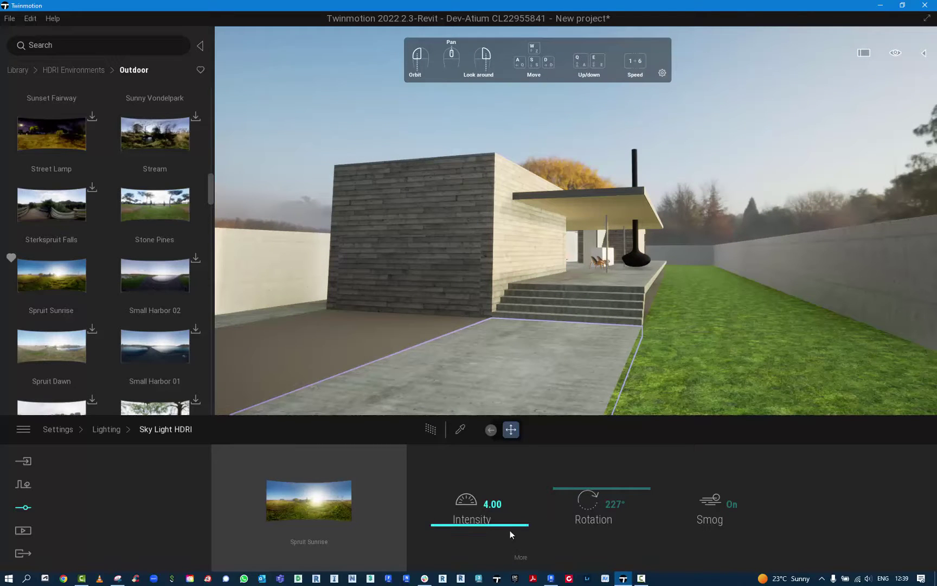
pyautogui.click(521, 557)
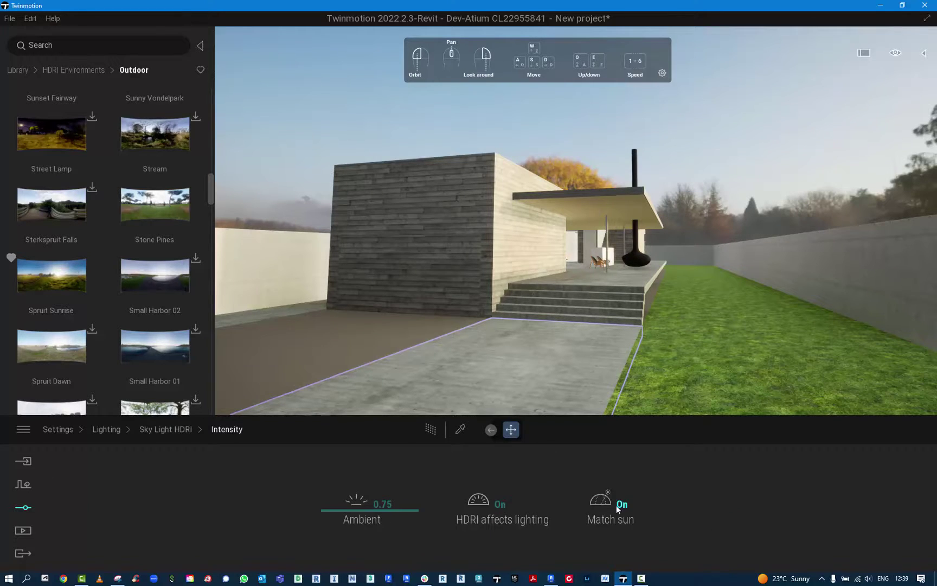
pyautogui.click(497, 505)
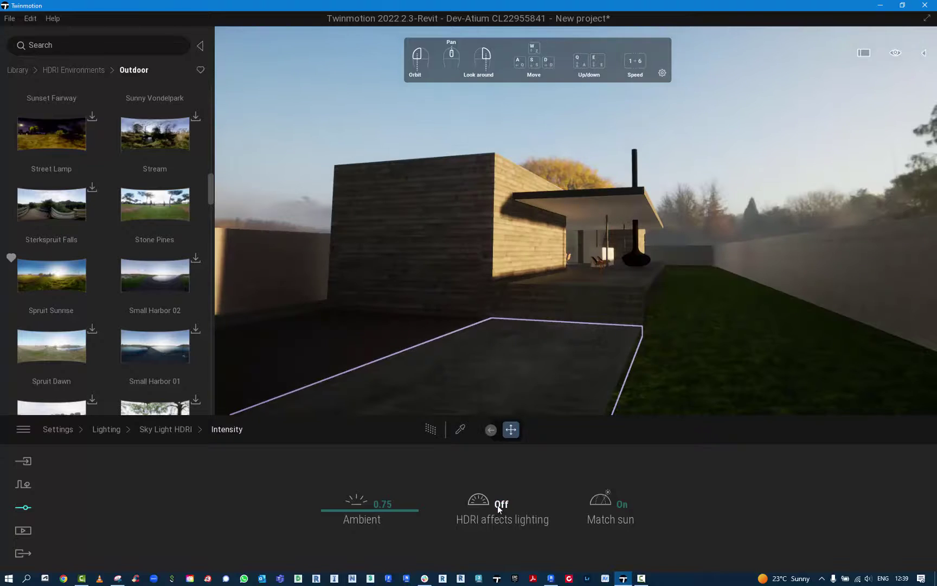
# - Turn HDRI affects lighting on, comparing the scene with it off and with Match sun off, and leave both options on
pyautogui.click(497, 505)
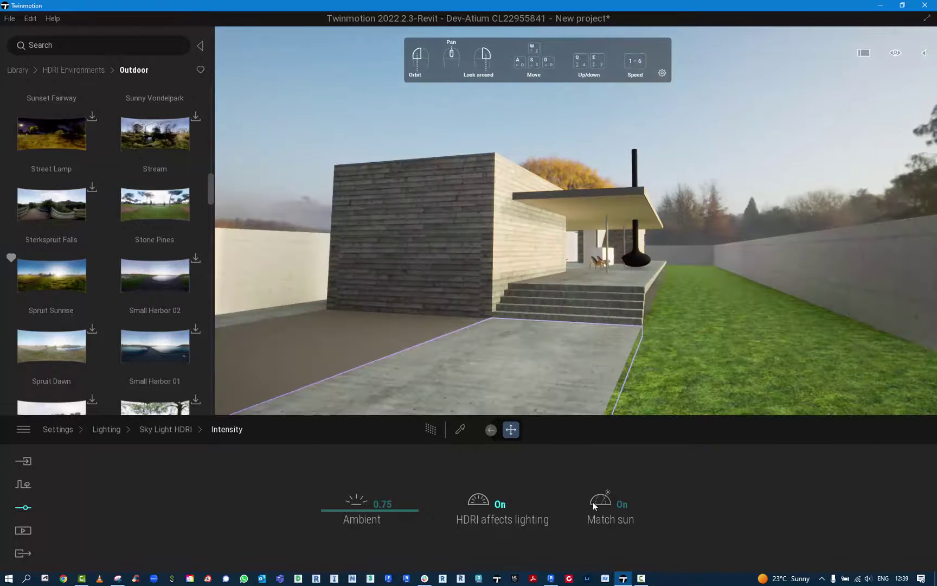
pyautogui.click(498, 504)
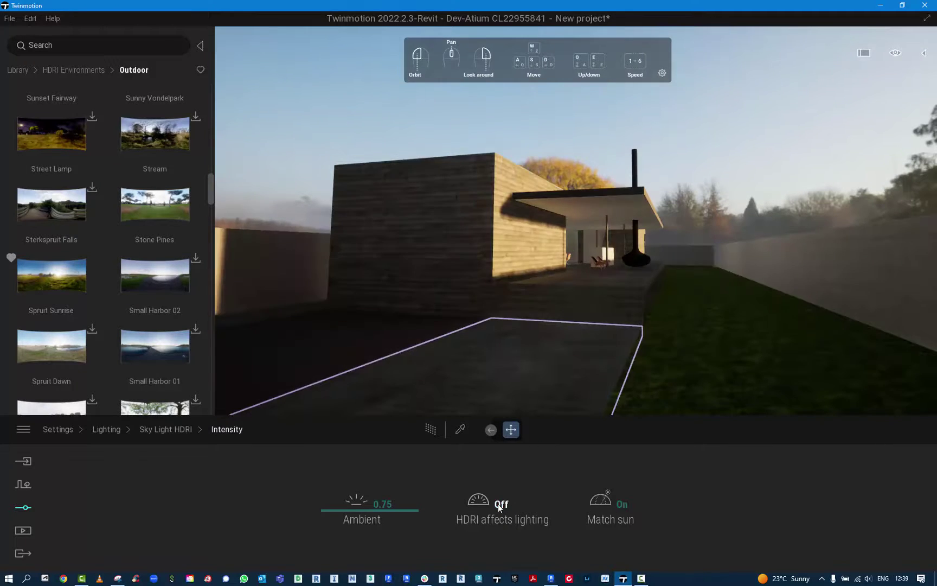
pyautogui.click(498, 504)
pyautogui.click(620, 502)
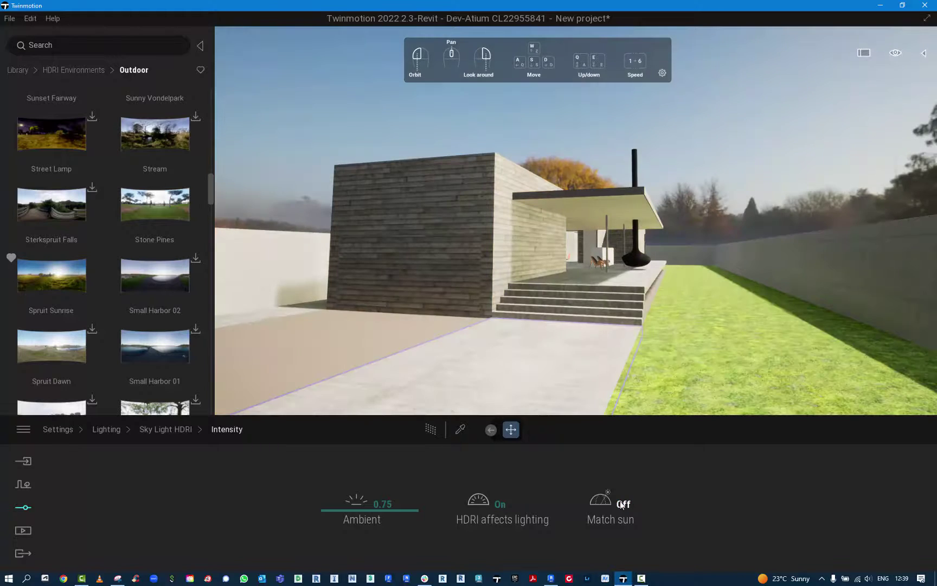
pyautogui.click(620, 502)
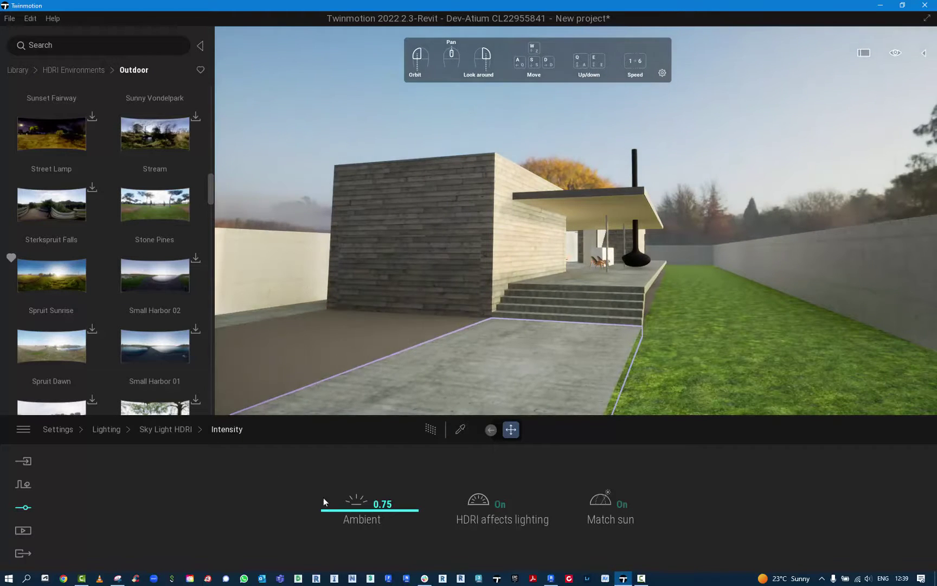
# - Set the Spruit Sunrise sky light intensity to 10
pyautogui.click(165, 428)
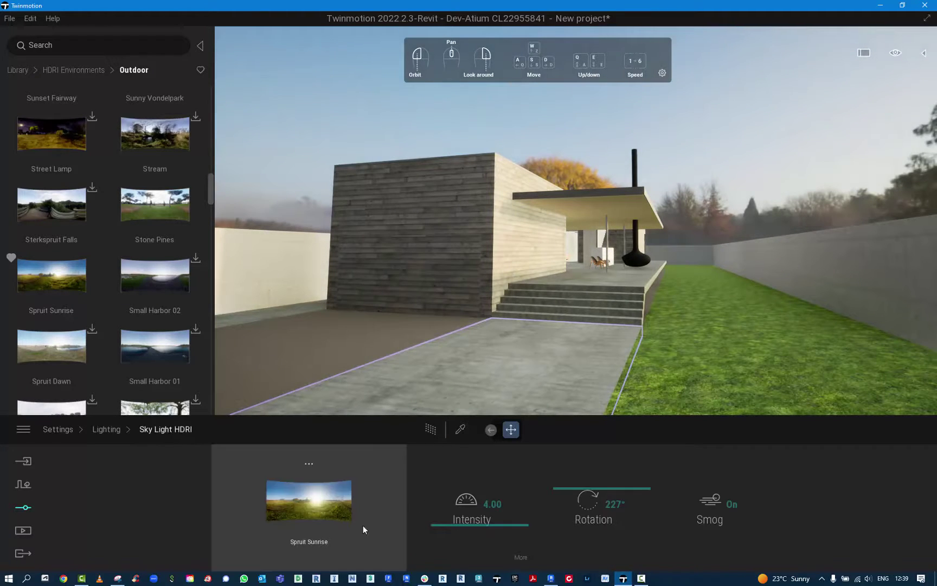
pyautogui.click(310, 463)
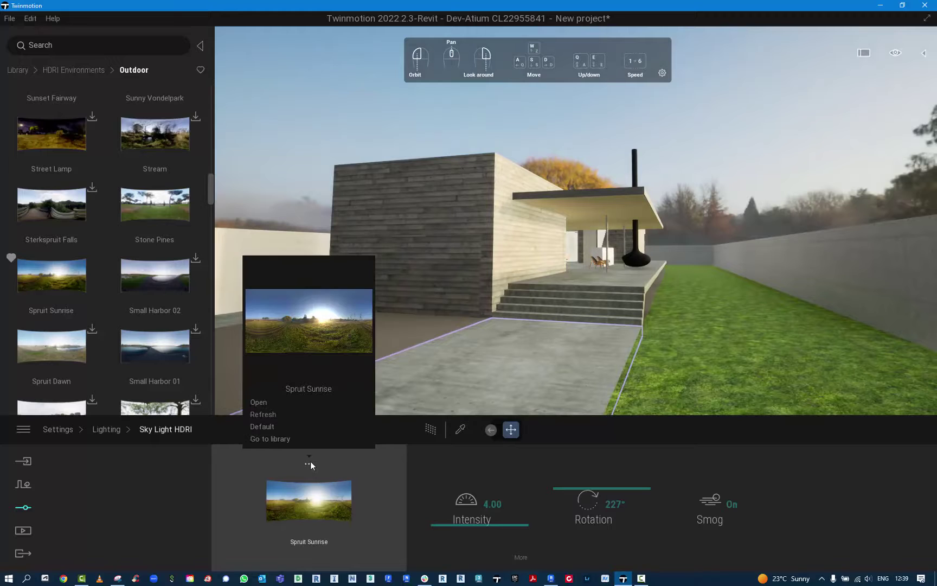
pyautogui.click(464, 466)
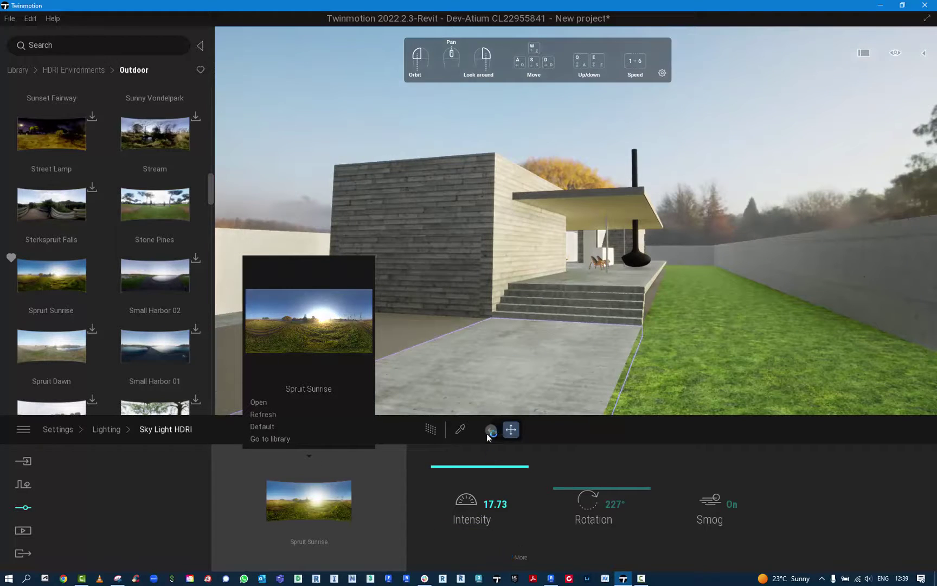
pyautogui.doubleClick(496, 504)
pyautogui.write('10')
pyautogui.press('Return')
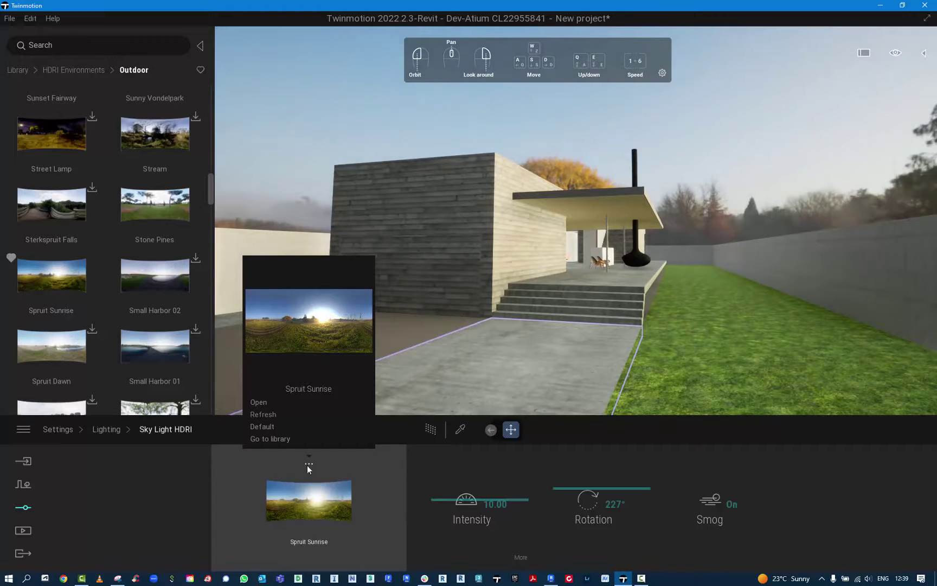
pyautogui.click(308, 464)
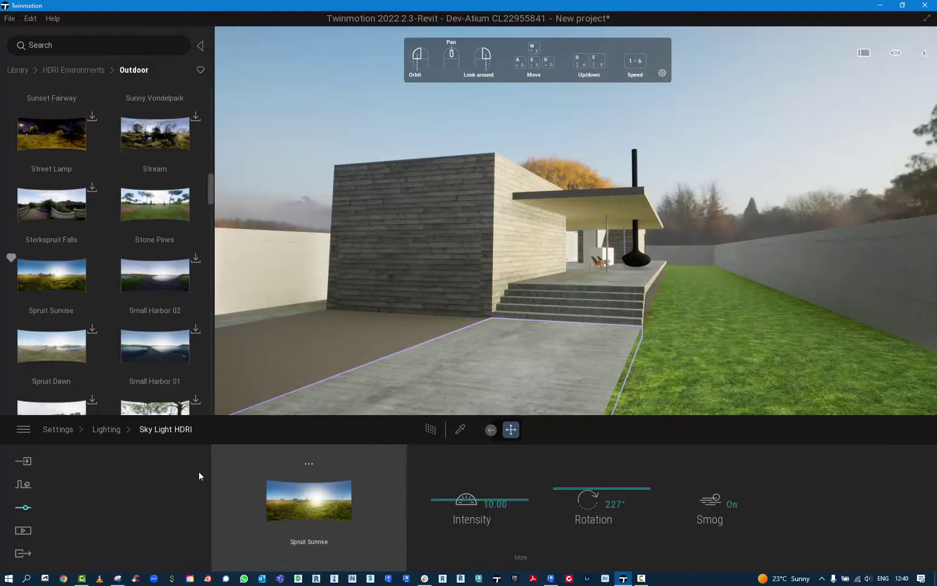
# - Review the Sky Light HDRI intensity options and switch the lighting environment to Backdrop HDRI
pyautogui.click(520, 557)
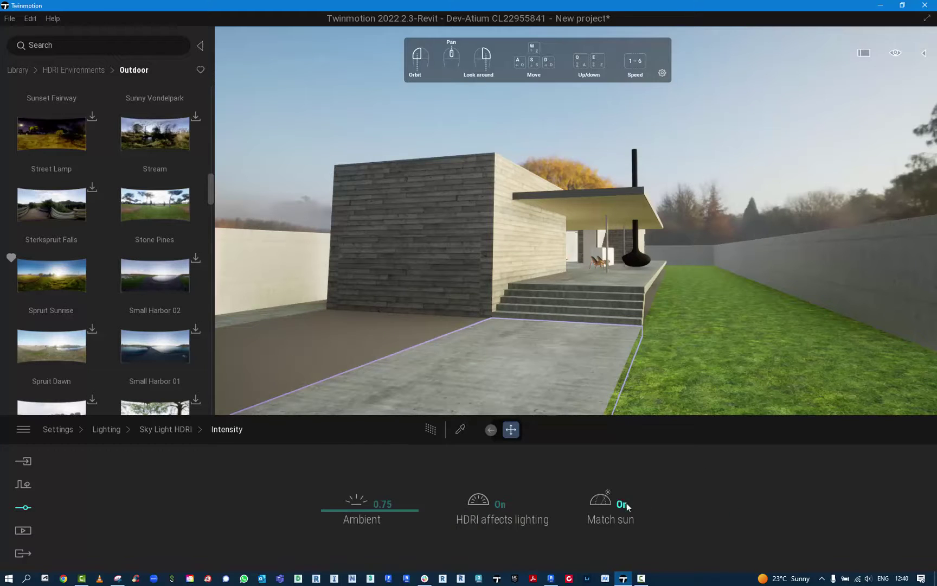
pyautogui.click(113, 427)
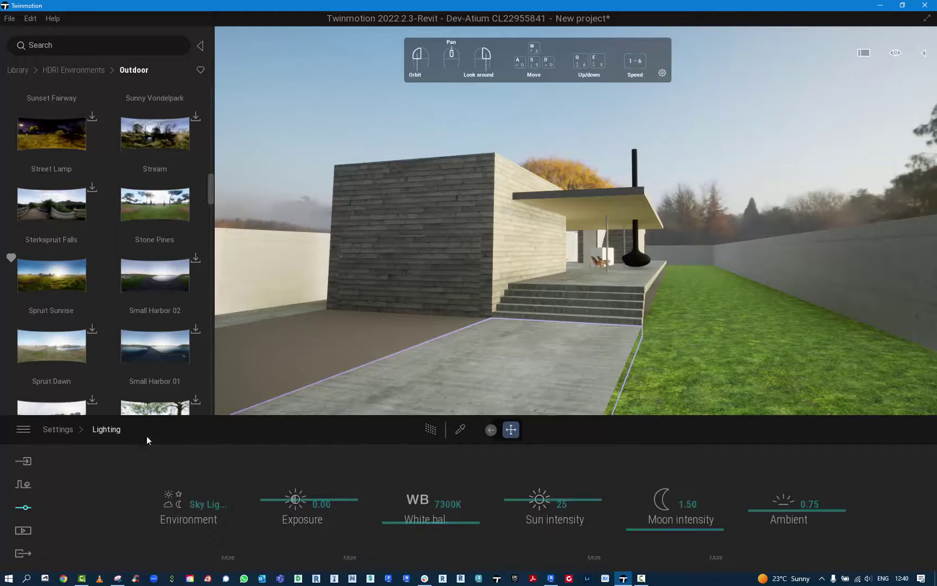
pyautogui.click(228, 557)
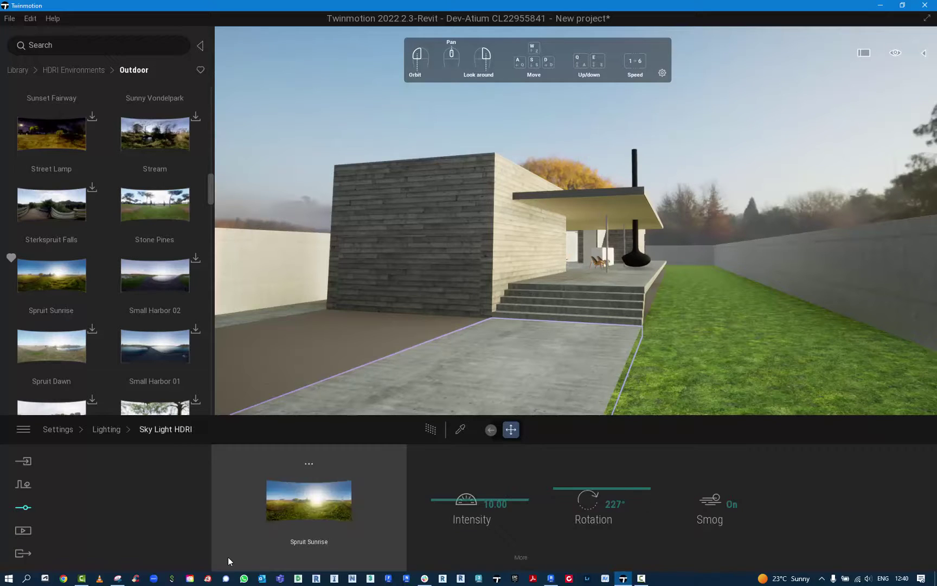
pyautogui.click(111, 431)
pyautogui.click(199, 510)
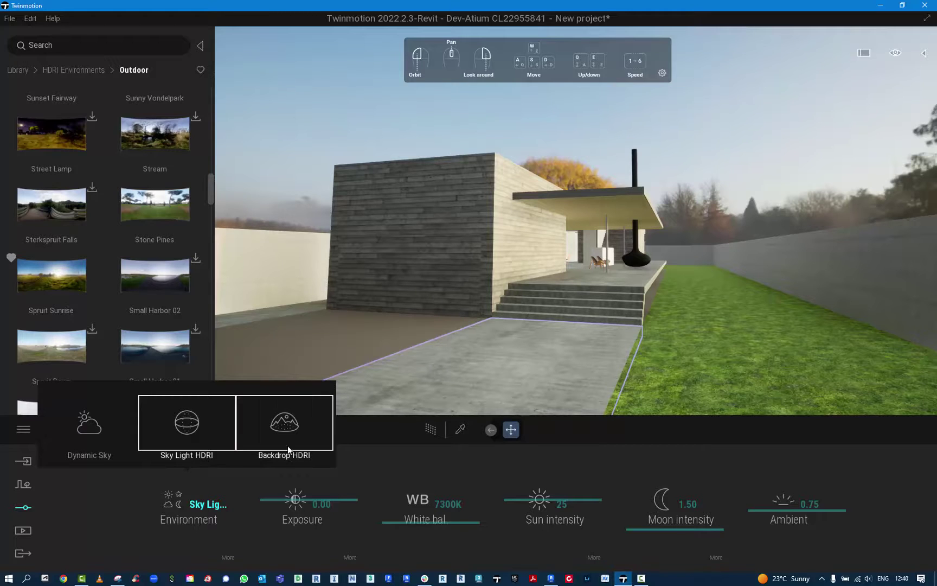
pyautogui.click(290, 427)
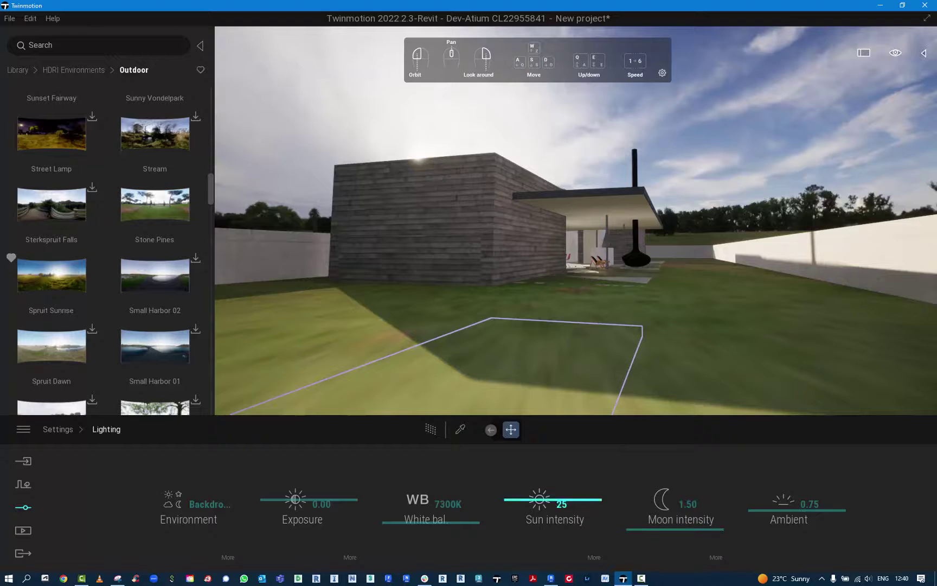
# - Set the HDRI backdrop's height offset to -2.5 m and its rotation to about 69°
pyautogui.click(228, 556)
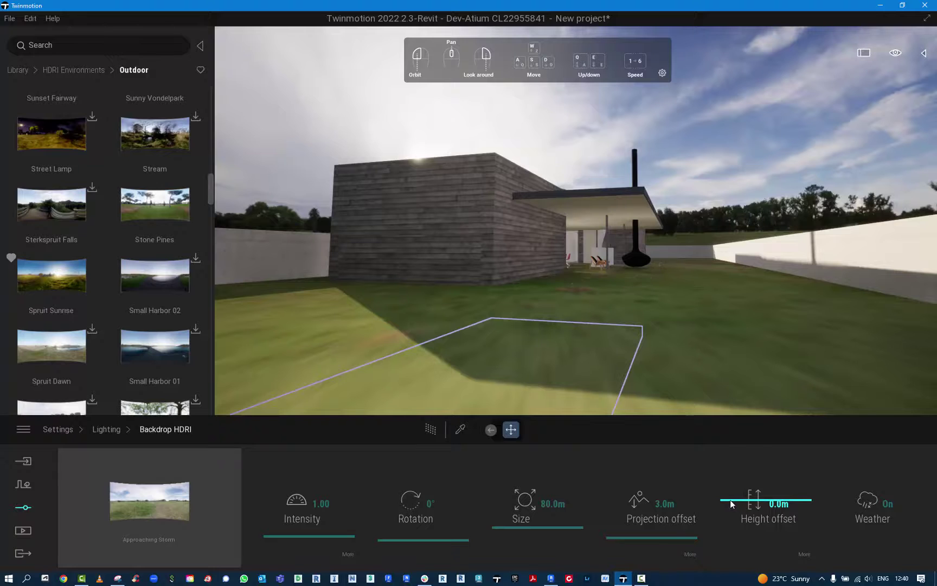
pyautogui.moveTo(730, 499); pyautogui.dragTo(727, 510)
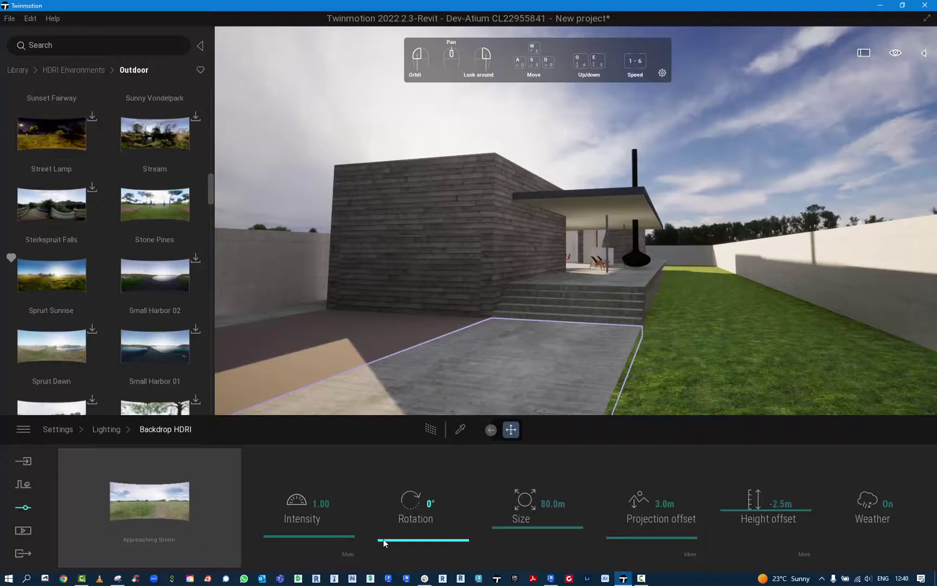
pyautogui.moveTo(384, 541); pyautogui.dragTo(328, 521)
# - Set the HDRI backdrop's intensity to 1 and turn its weather off
pyautogui.click(328, 504)
pyautogui.write('1')
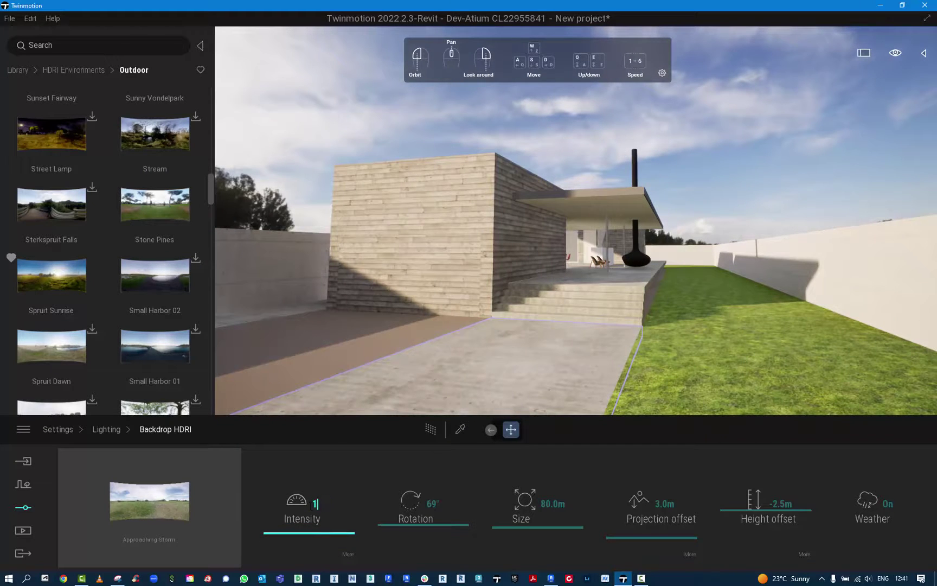
pyautogui.click(900, 473)
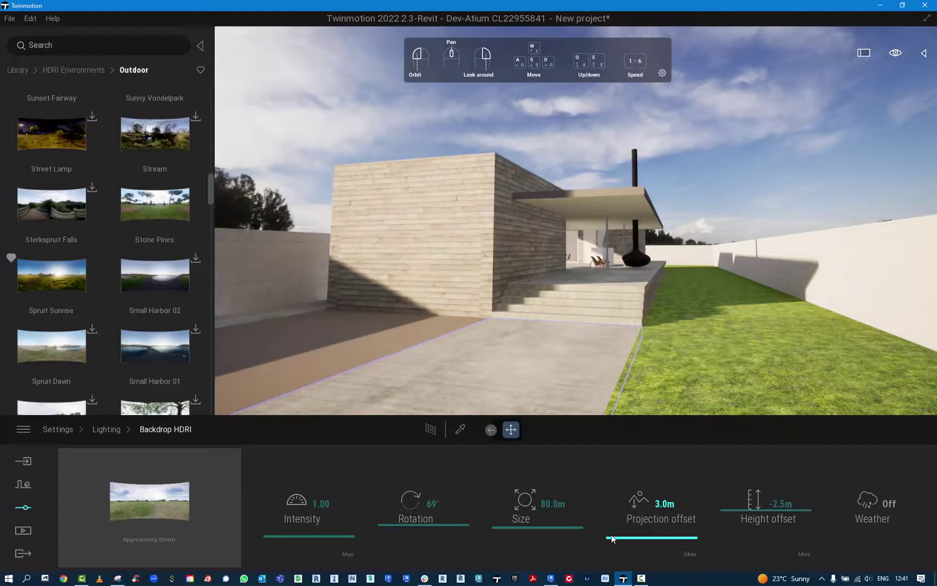
# - Set the backdrop's projection offset to 4 m and check its tilt option
pyautogui.moveTo(611, 537)
pyautogui.mouseDown()
pyautogui.moveTo(607, 483)
pyautogui.moveTo(602, 537)
pyautogui.mouseUp()
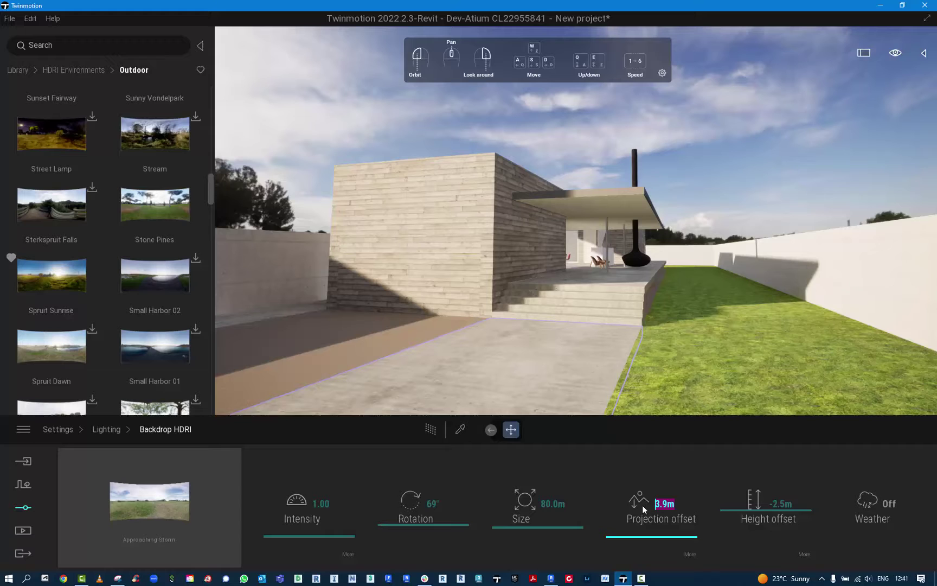
pyautogui.write('4')
pyautogui.press('Tab')
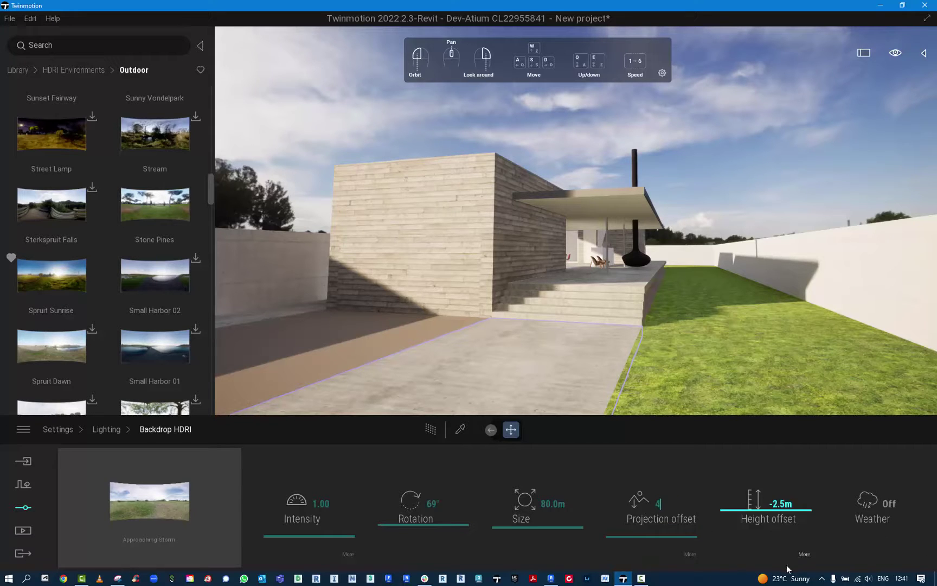
pyautogui.click(690, 554)
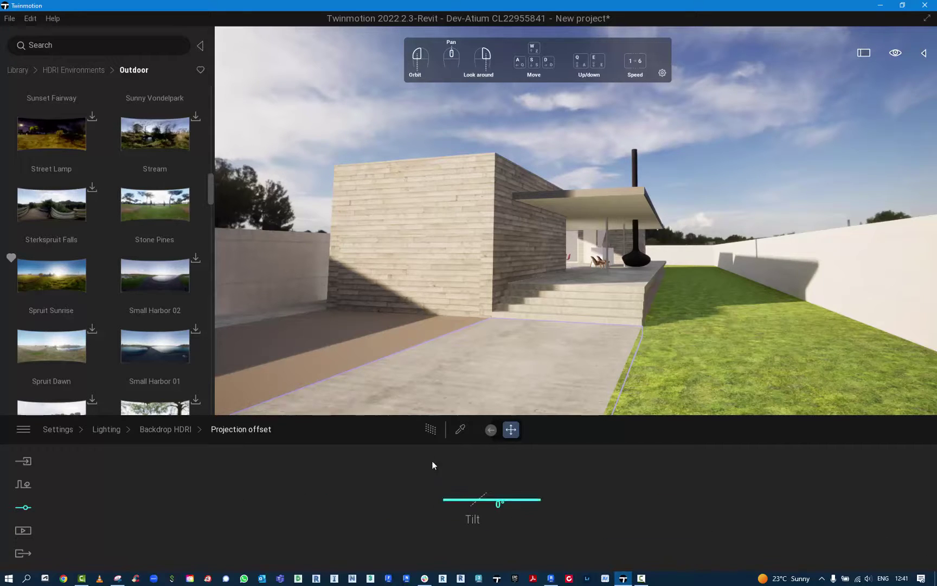
pyautogui.click(163, 429)
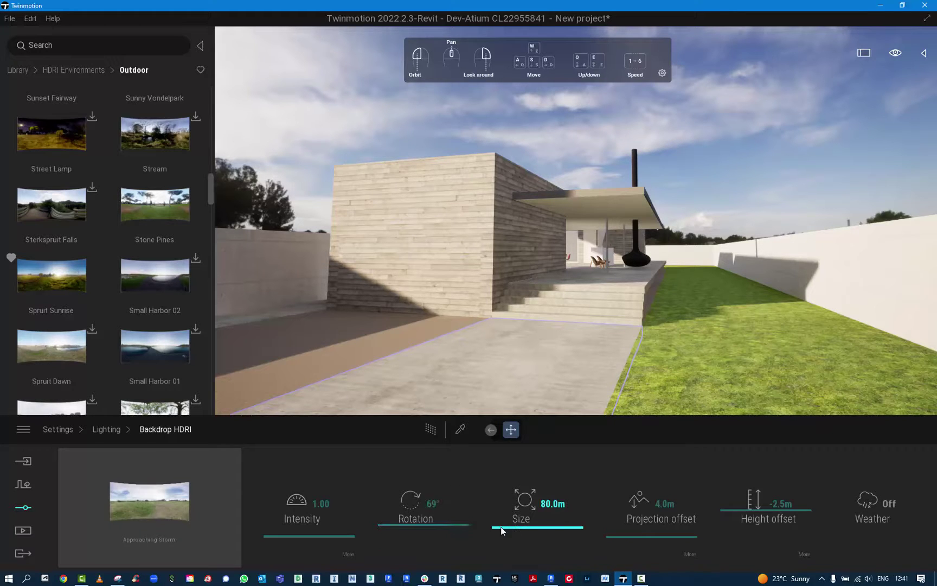
# - Enlarge the HDRI backdrop to a size of 120 m
pyautogui.moveTo(502, 531)
pyautogui.mouseDown()
pyautogui.moveTo(493, 431)
pyautogui.moveTo(492, 546)
pyautogui.moveTo(490, 524)
pyautogui.mouseUp()
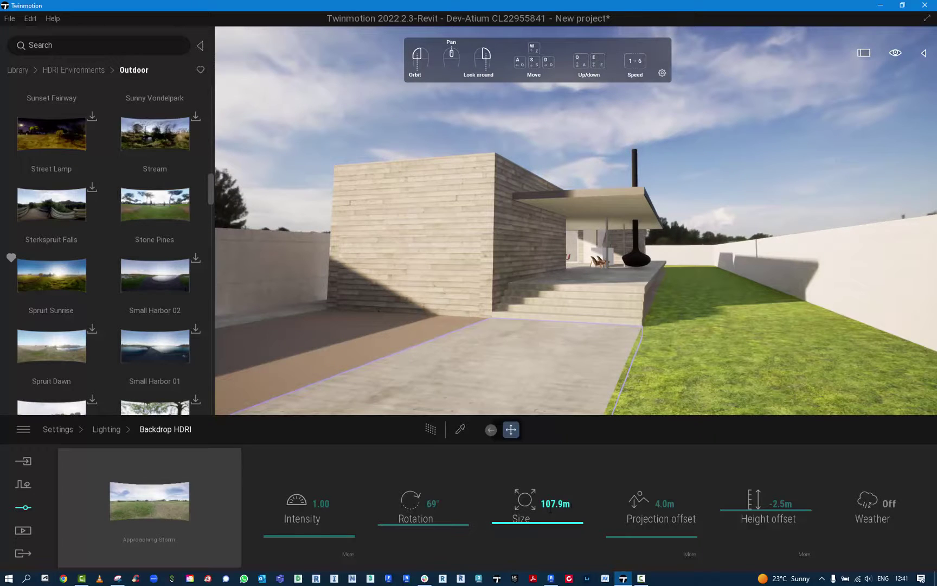
pyautogui.doubleClick(551, 506)
pyautogui.write('120')
pyautogui.press('Return')
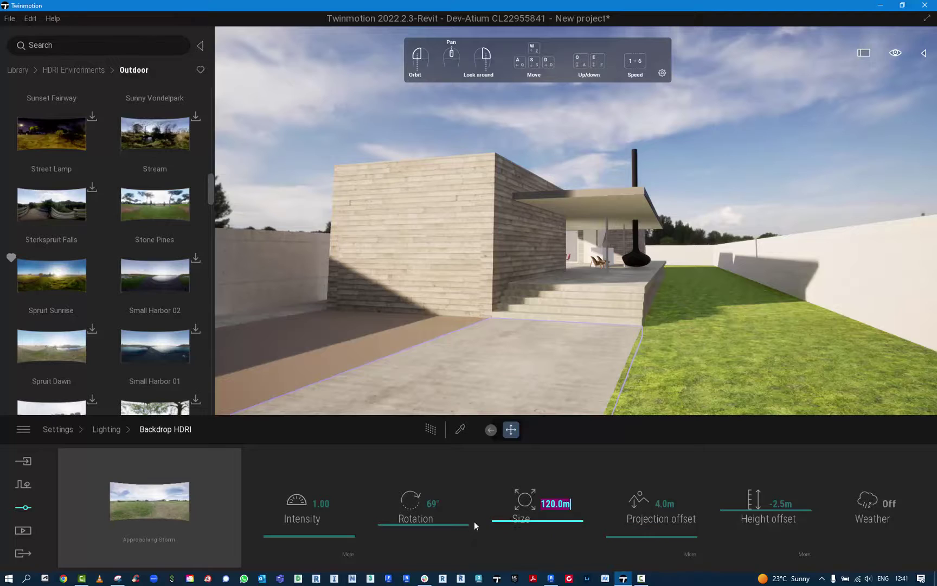
# - Set the HDRI backdrop's rotation to 50°
pyautogui.moveTo(383, 522); pyautogui.dragTo(410, 534)
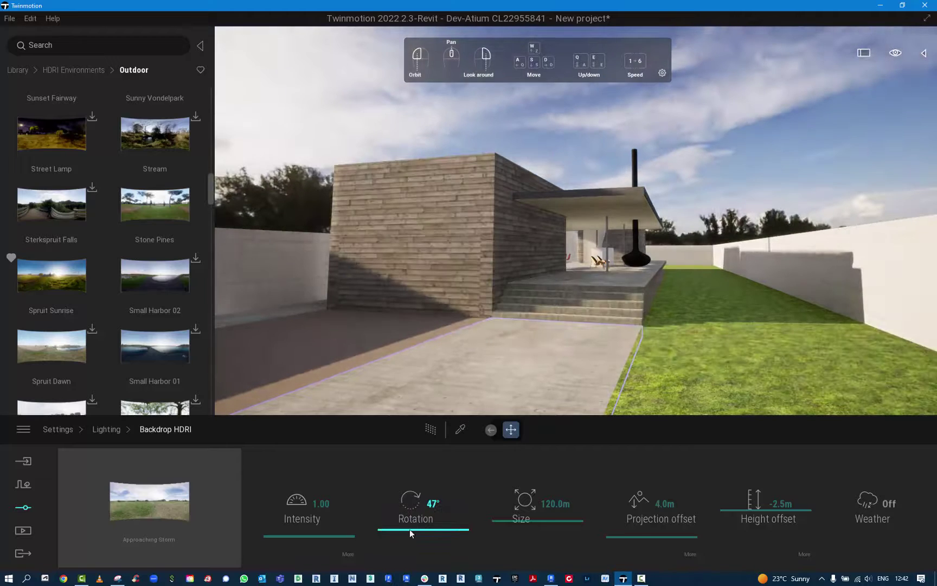
pyautogui.click(434, 503)
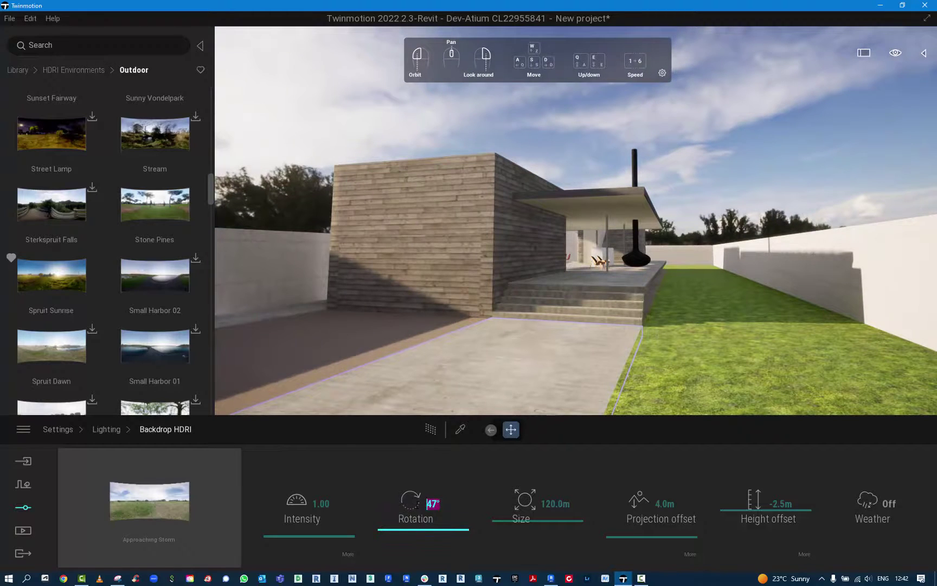
pyautogui.write('50')
pyautogui.press('Return')
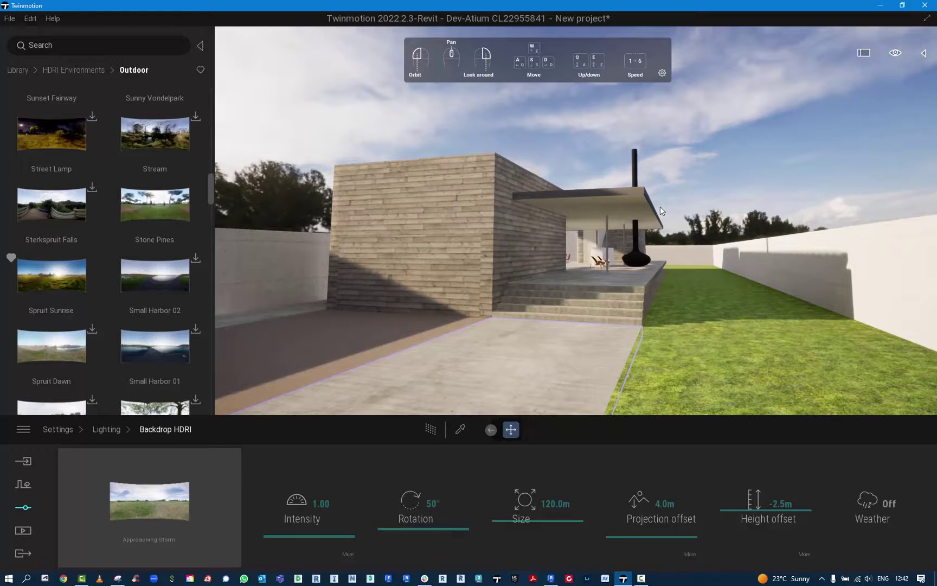
# - Preview the house with the Path Tracer from the renderer settings and turn it back off
pyautogui.click(58, 430)
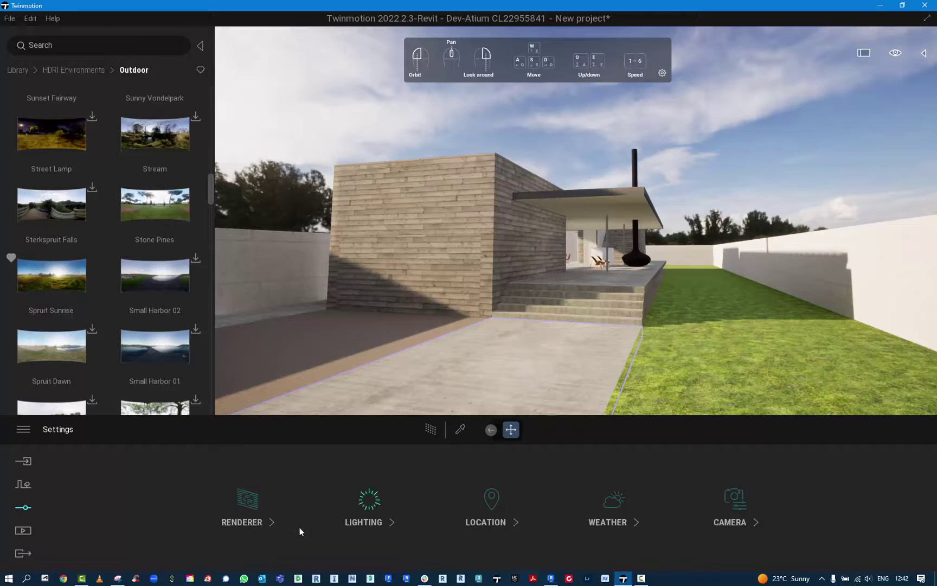
pyautogui.click(247, 512)
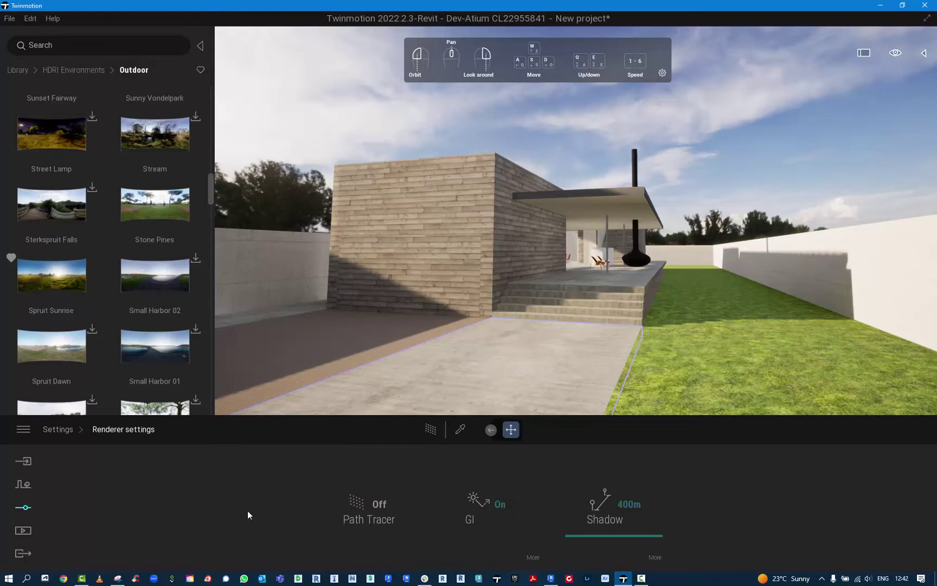
pyautogui.click(380, 506)
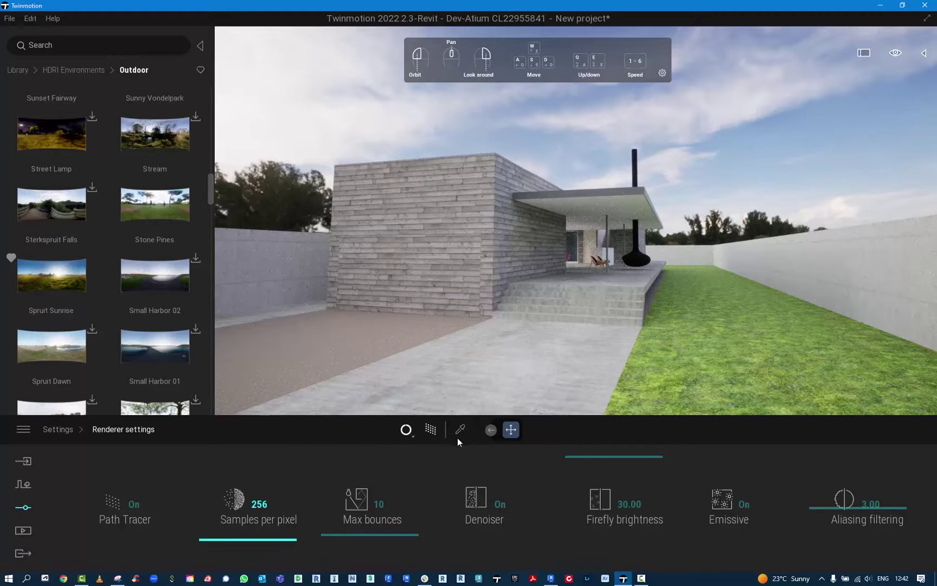
pyautogui.click(134, 505)
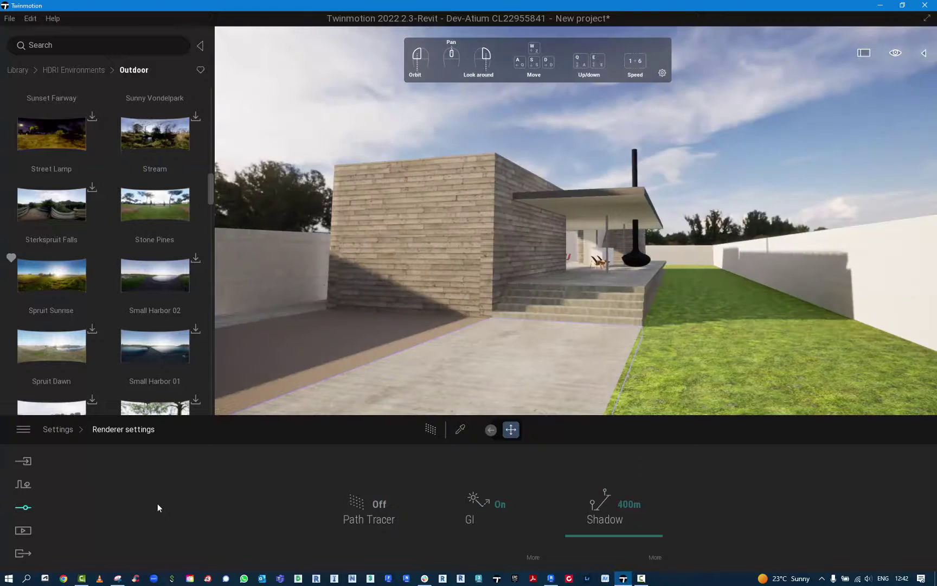
# - Toggle global illumination (GI) to compare its effect on the house and leave it off
pyautogui.click(498, 507)
pyautogui.click(499, 504)
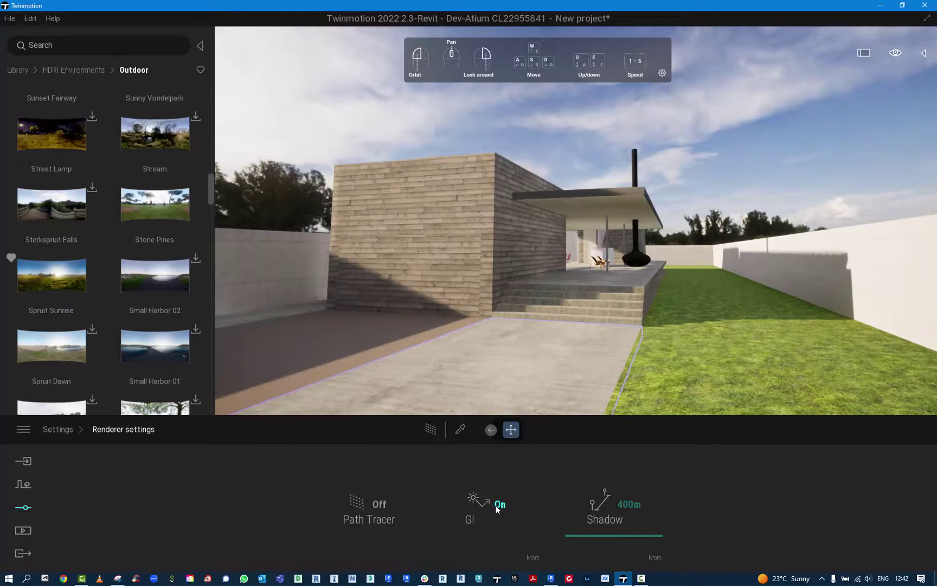
pyautogui.click(498, 505)
pyautogui.click(497, 505)
pyautogui.click(497, 507)
# - Set the renderer's shadow distance to 500 m
pyautogui.moveTo(579, 536)
pyautogui.mouseDown()
pyautogui.moveTo(576, 520)
pyautogui.moveTo(571, 559)
pyautogui.moveTo(588, 535)
pyautogui.mouseUp()
pyautogui.moveTo(642, 505); pyautogui.dragTo(588, 508)
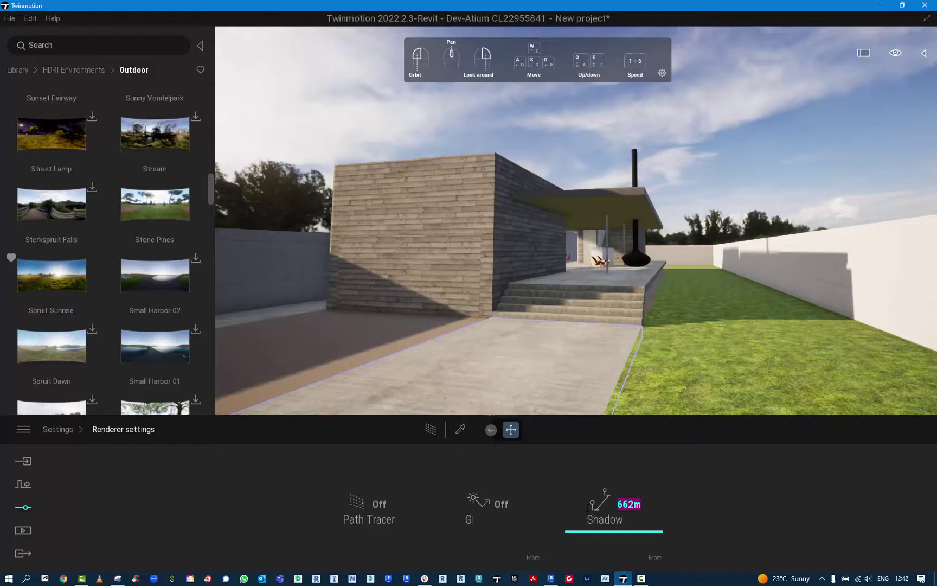
pyautogui.write('500')
pyautogui.press('Return')
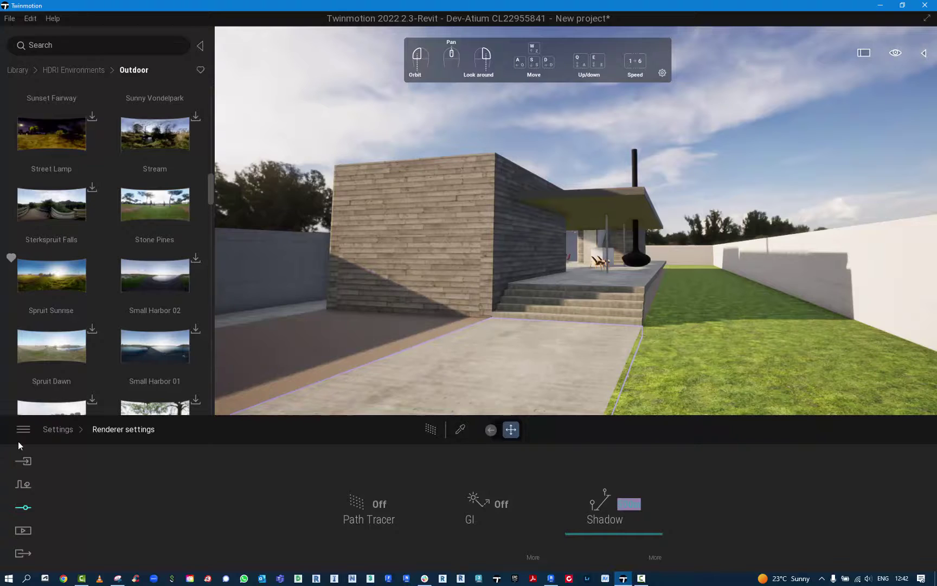
# - Return to the library's main categories and look at the Vehicles collection
pyautogui.click(50, 70)
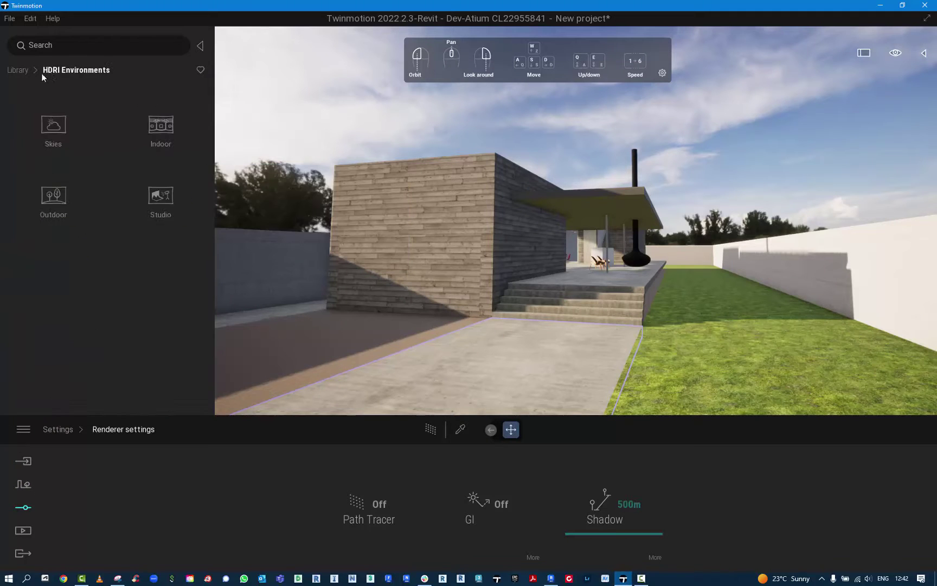
pyautogui.click(23, 72)
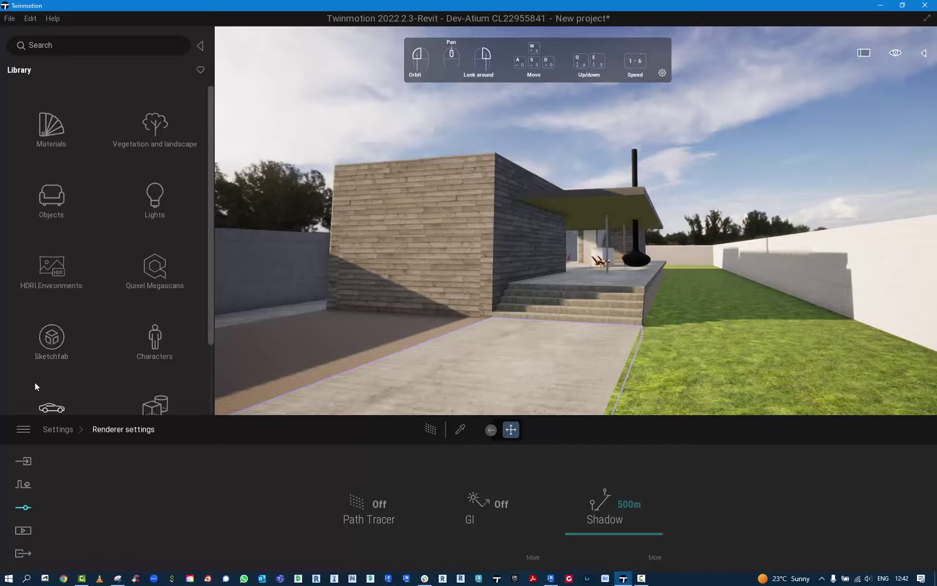
pyautogui.scroll(-1, 36, 385)
pyautogui.click(43, 362)
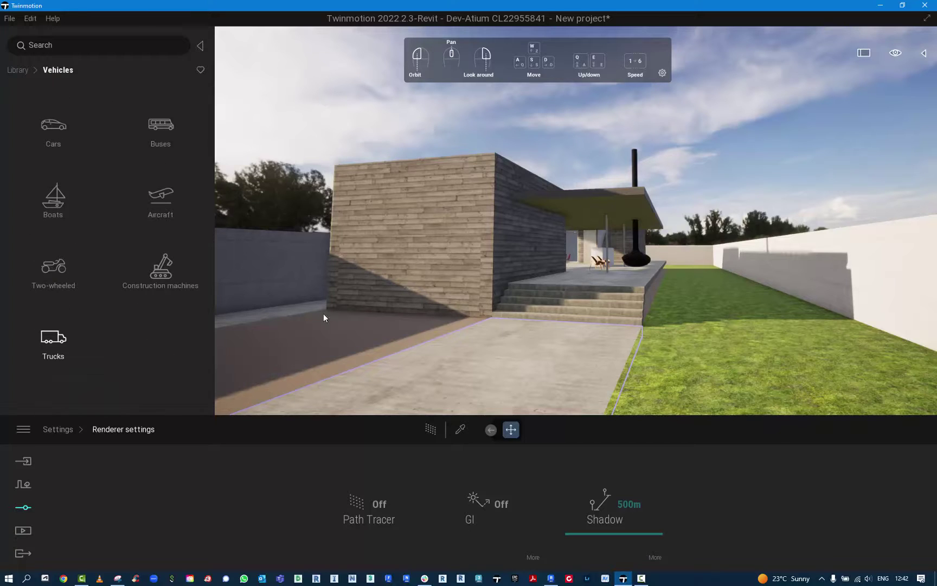
pyautogui.click(18, 70)
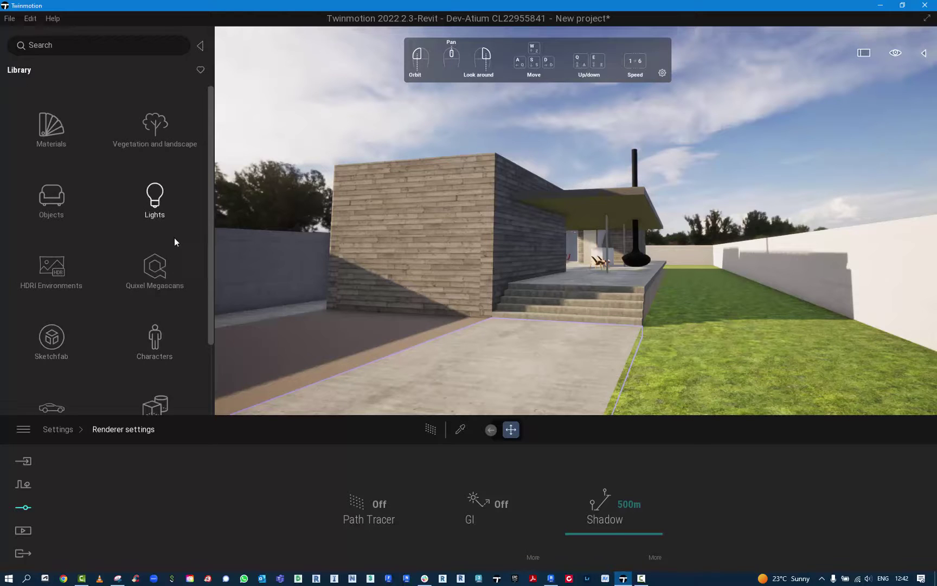
# - Apply the Grass 5 nature ground material to the lawn beside the house
pyautogui.click(53, 129)
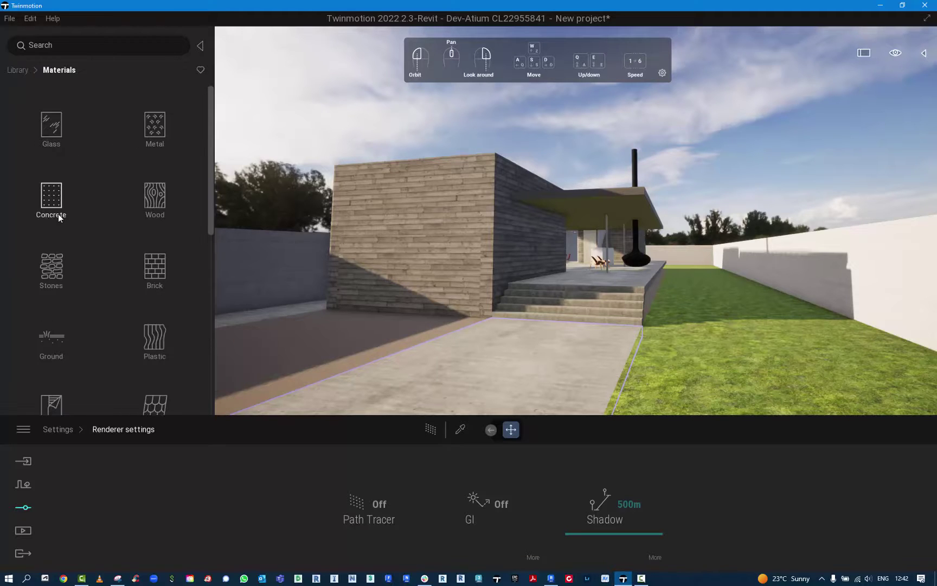
pyautogui.moveTo(458, 354); pyautogui.dragTo(336, 402, button='right')
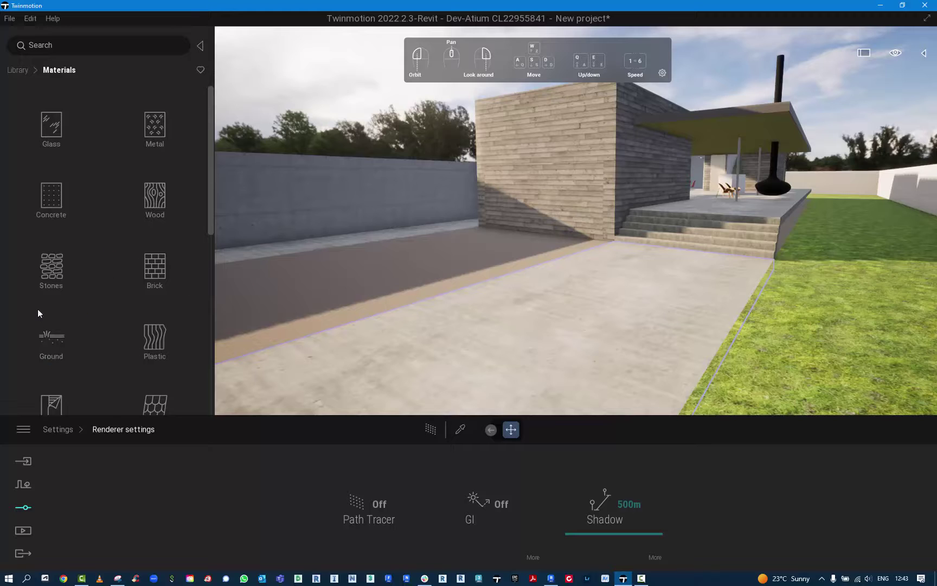
pyautogui.click(54, 347)
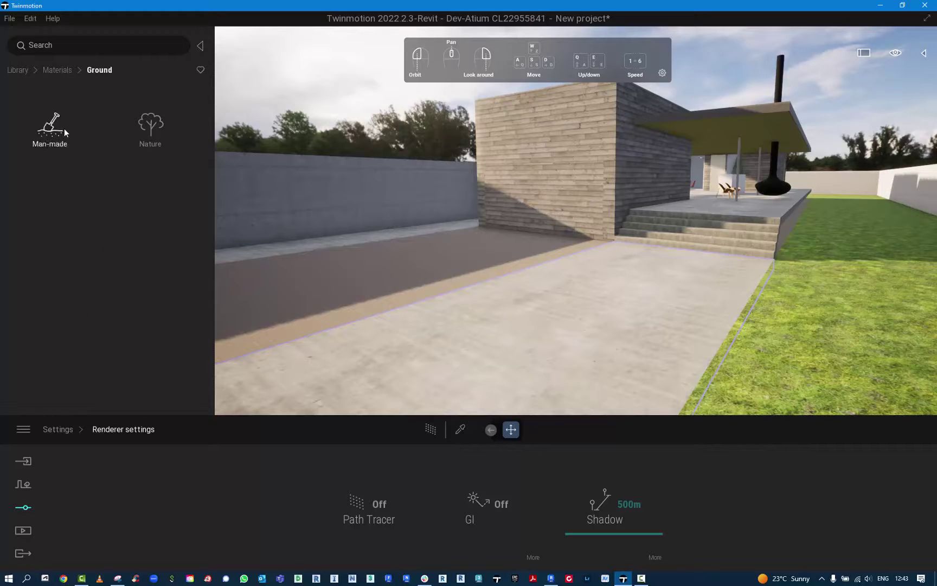
pyautogui.click(142, 134)
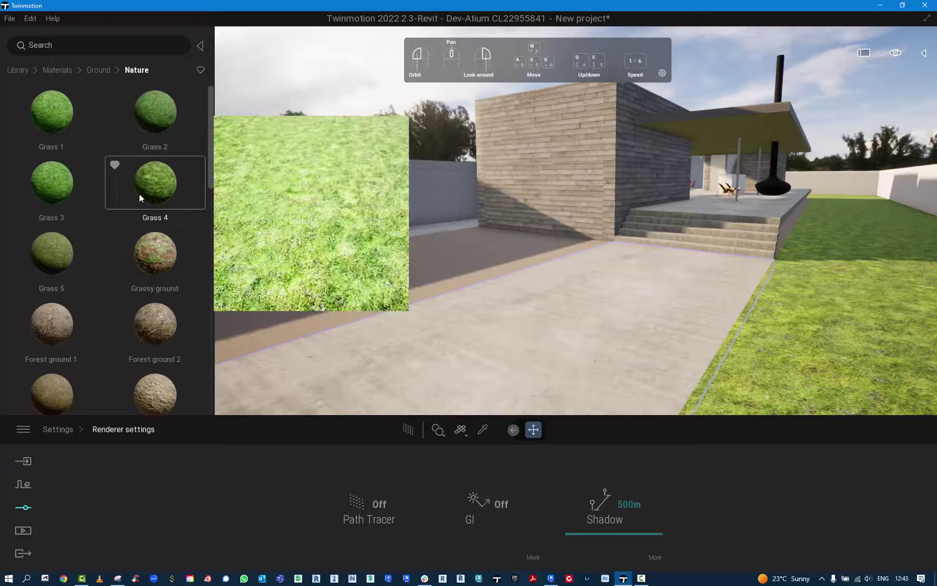
pyautogui.scroll(-1, 69, 259)
pyautogui.scroll(-8, 69, 259)
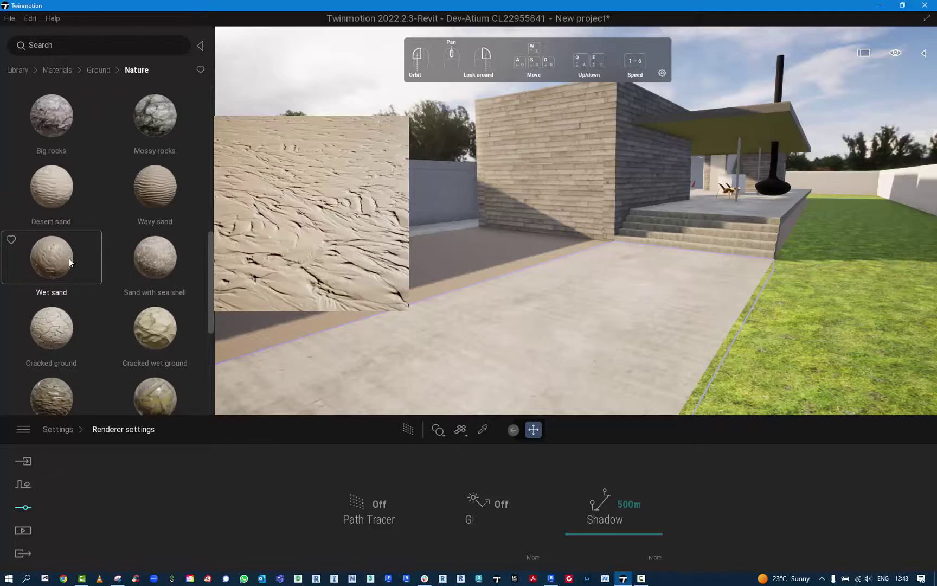
pyautogui.scroll(-2, 69, 259)
pyautogui.scroll(2, 68, 258)
pyautogui.scroll(7, 69, 258)
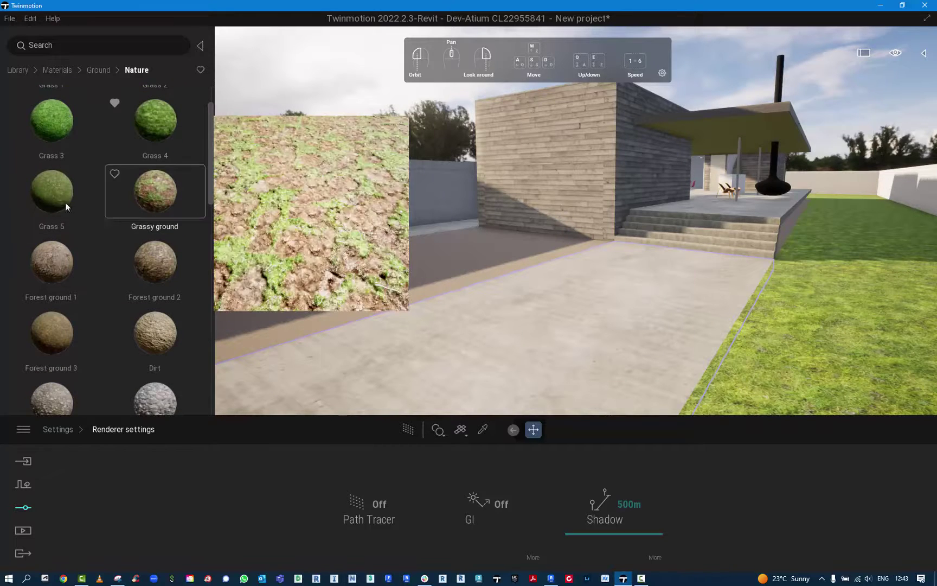
pyautogui.moveTo(54, 190); pyautogui.dragTo(805, 341)
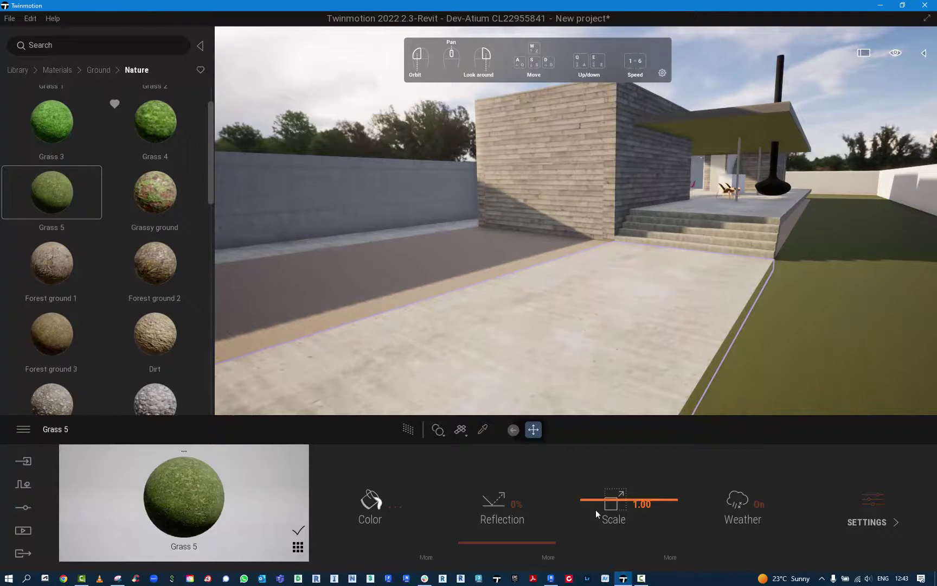
# - Adjust the lawn's Grass 5 texture scale, trying 10 and 20 before setting it to 15
pyautogui.moveTo(589, 498); pyautogui.dragTo(578, 445)
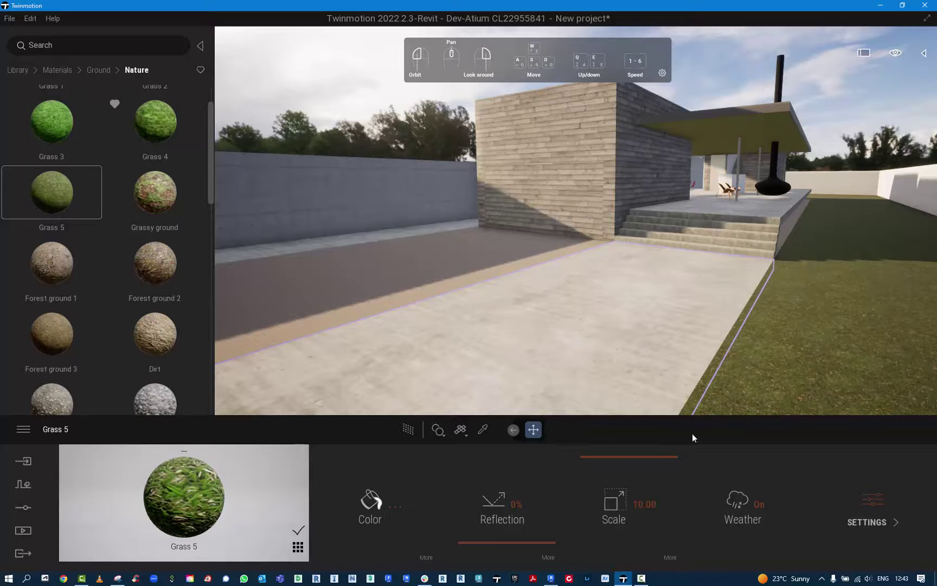
pyautogui.moveTo(726, 353); pyautogui.dragTo(825, 386, button='right')
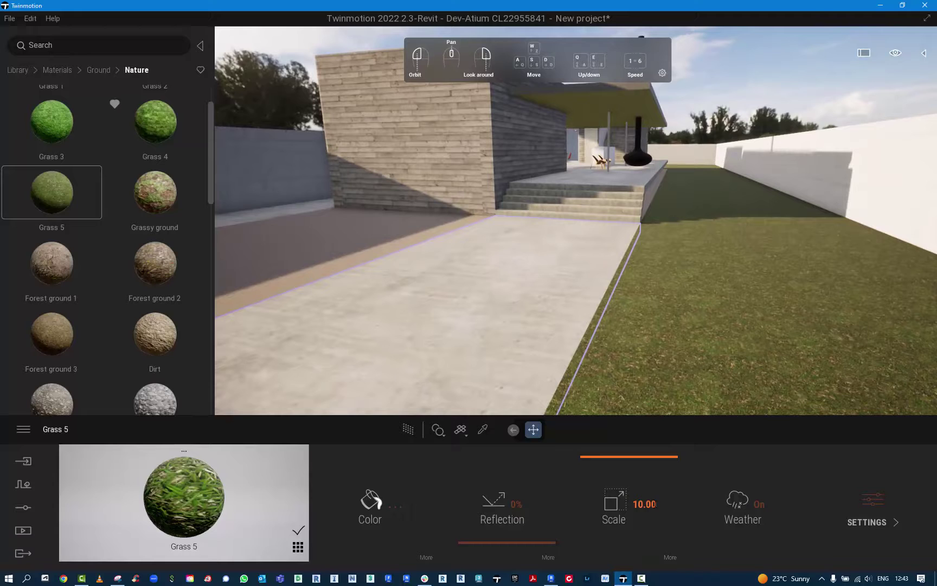
pyautogui.moveTo(655, 505); pyautogui.dragTo(617, 506)
pyautogui.write('20')
pyautogui.press('Return')
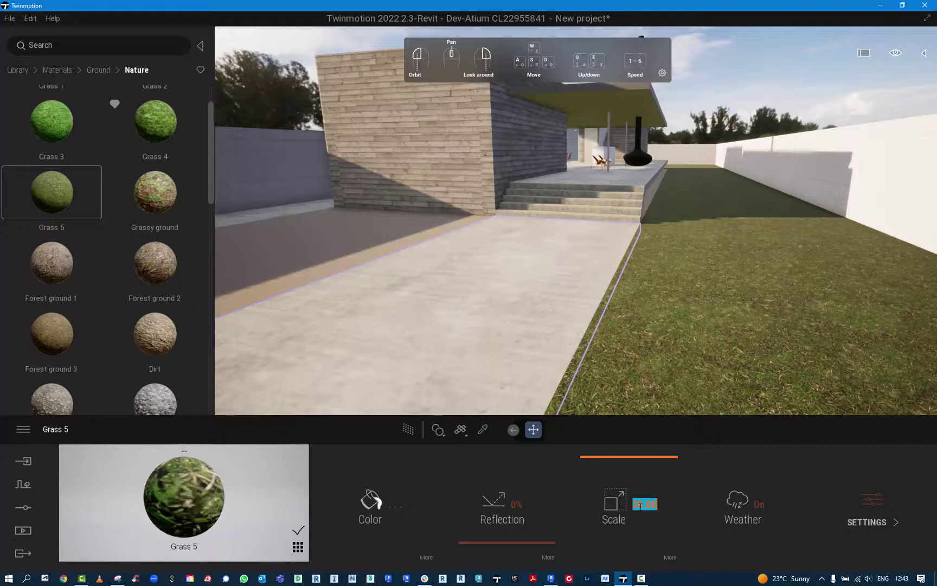
pyautogui.write('15')
pyautogui.press('Return')
pyautogui.press('w')
pyautogui.moveTo(576, 221); pyautogui.dragTo(678, 282, button='right')
pyautogui.moveTo(576, 221); pyautogui.dragTo(408, 241, button='right')
# - Apply the Square cobblestone man-made ground material to the concrete paving in front of the steps and set its scale to 10
pyautogui.click(88, 73)
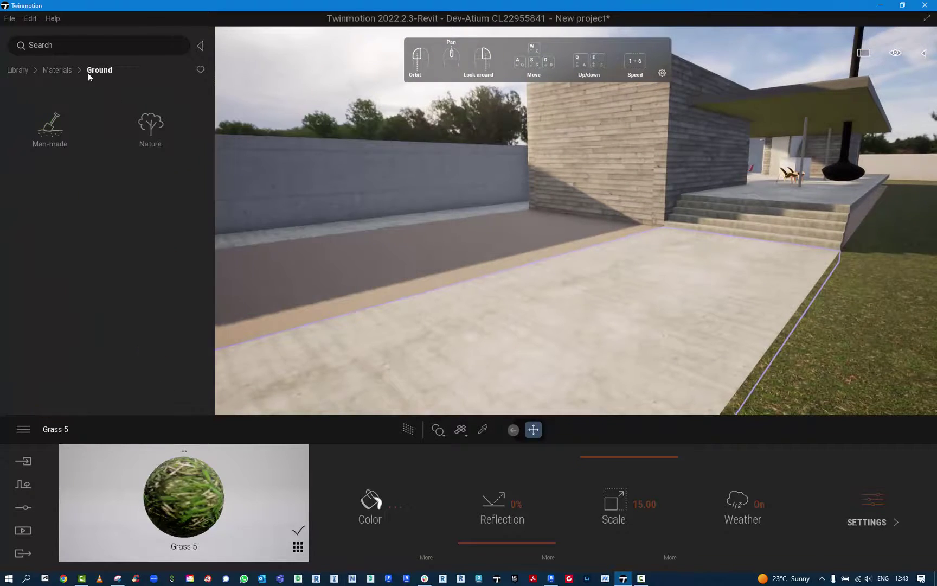
pyautogui.click(50, 133)
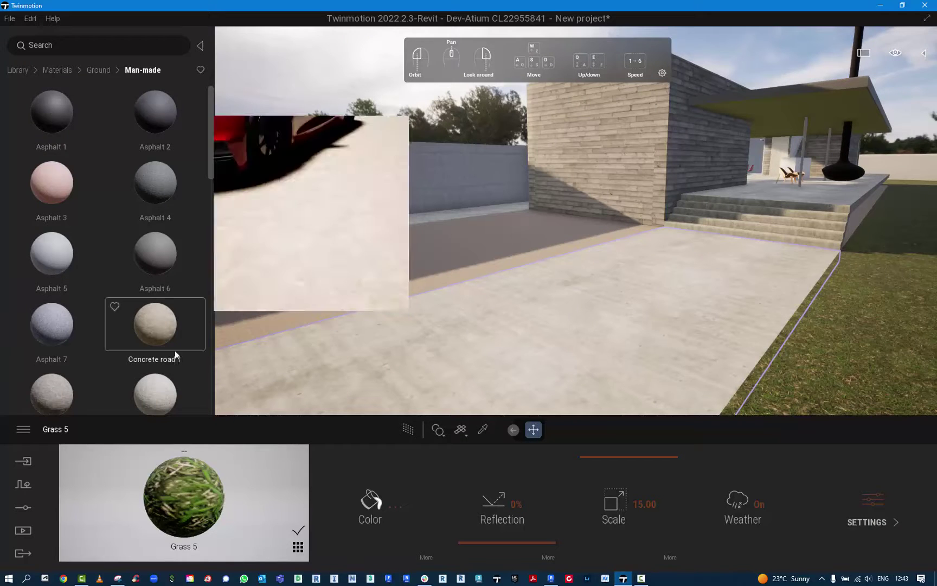
pyautogui.moveTo(137, 209)
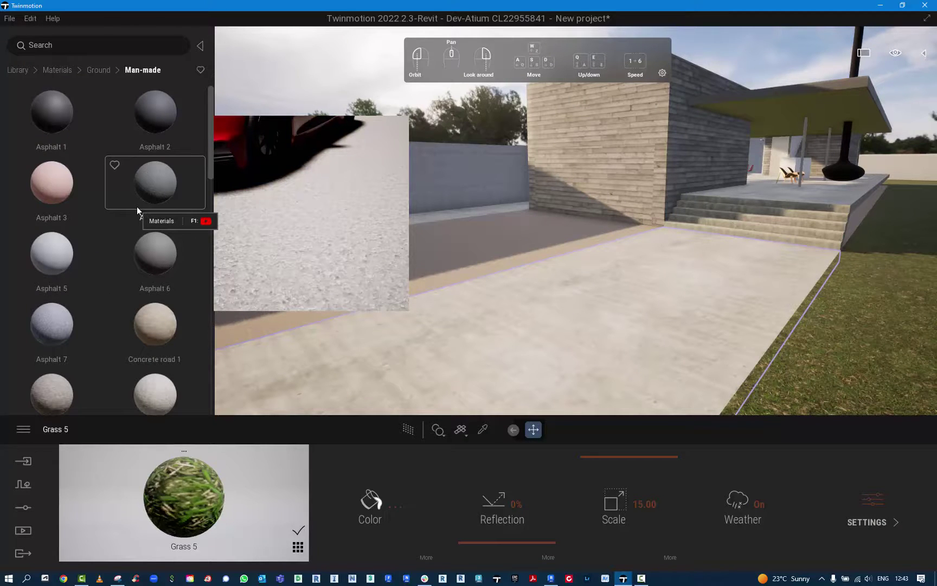
pyautogui.moveTo(69, 124)
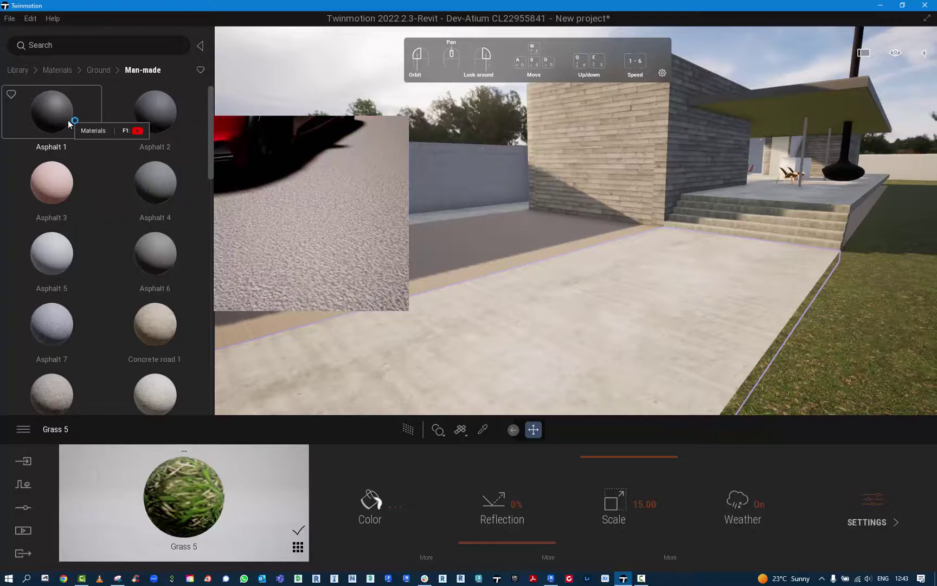
pyautogui.scroll(-2, 98, 276)
pyautogui.moveTo(61, 315)
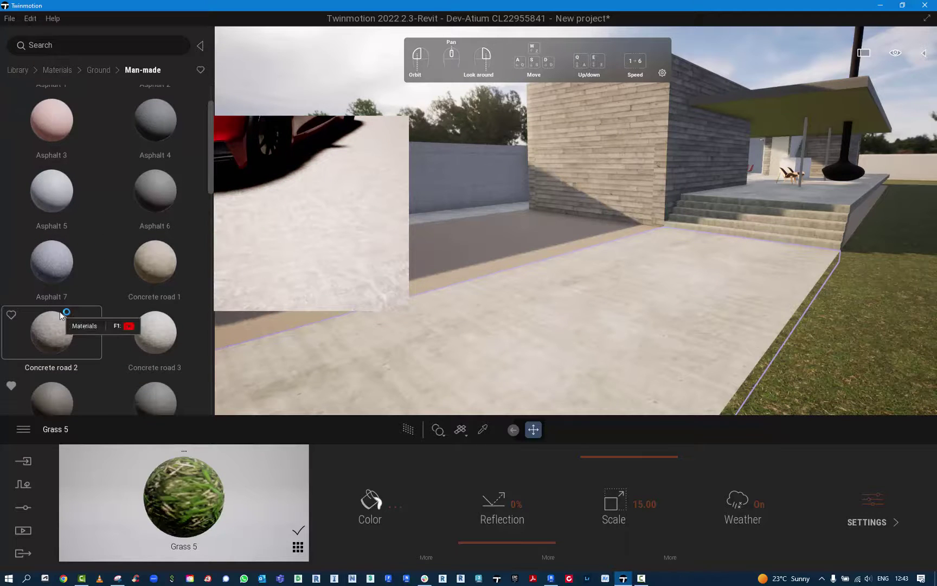
pyautogui.scroll(-2, 61, 315)
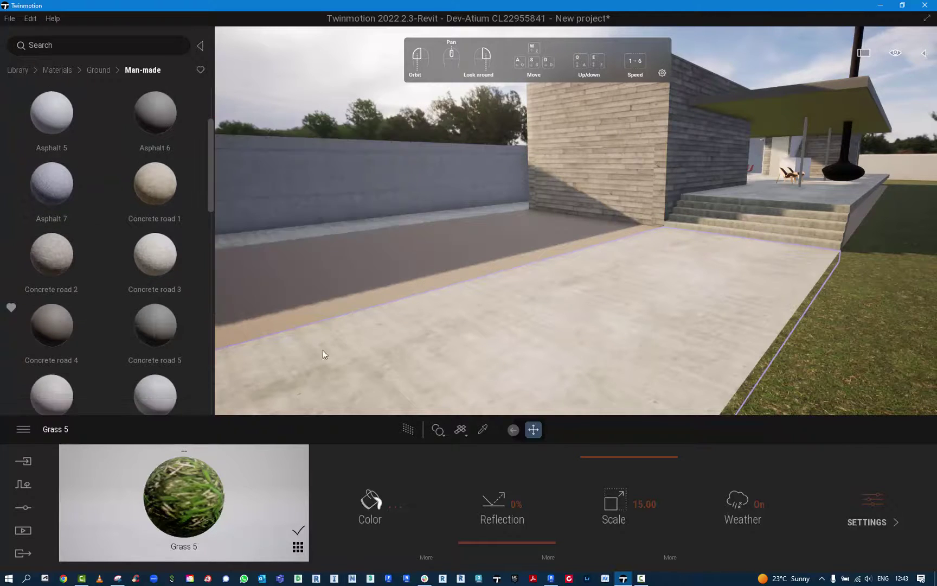
pyautogui.scroll(-6, 66, 318)
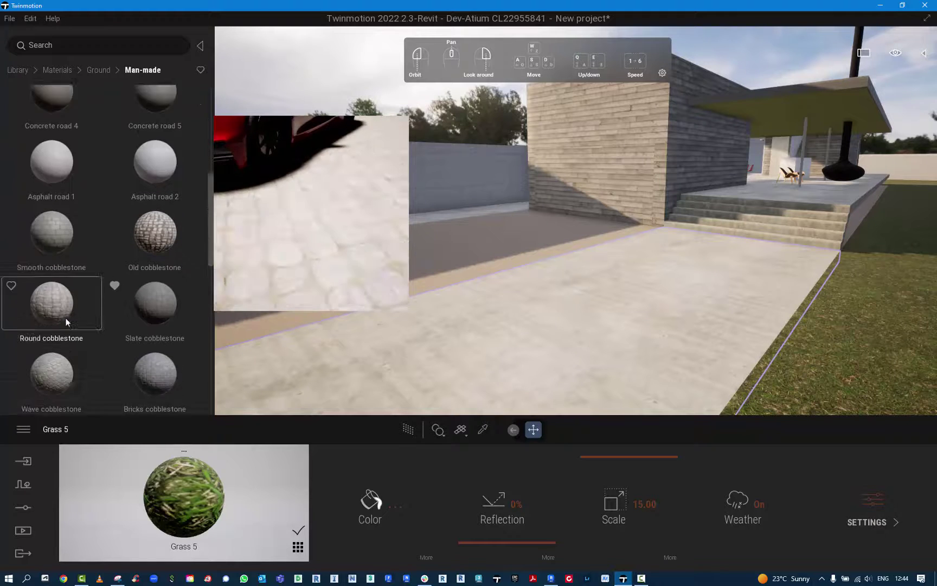
pyautogui.scroll(-4, 67, 322)
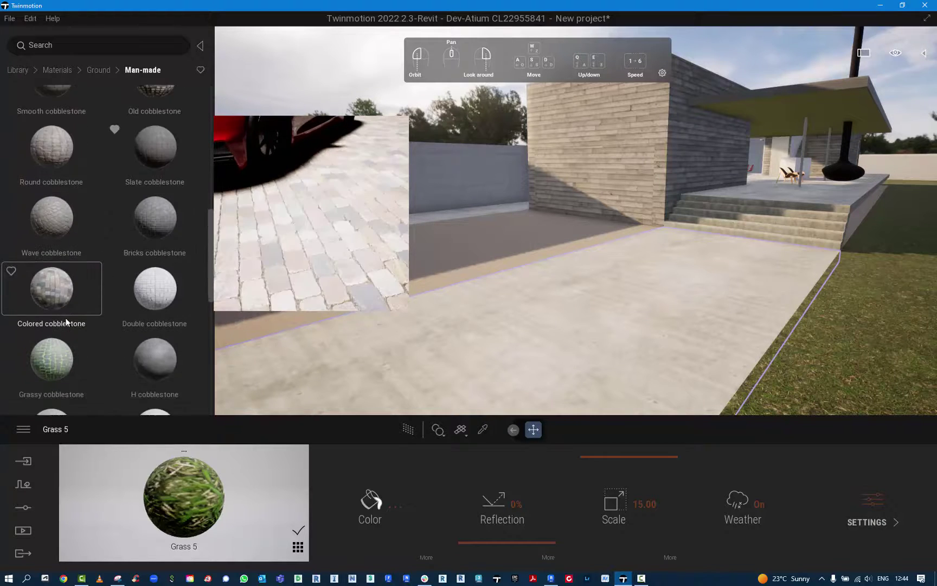
pyautogui.scroll(-11, 66, 320)
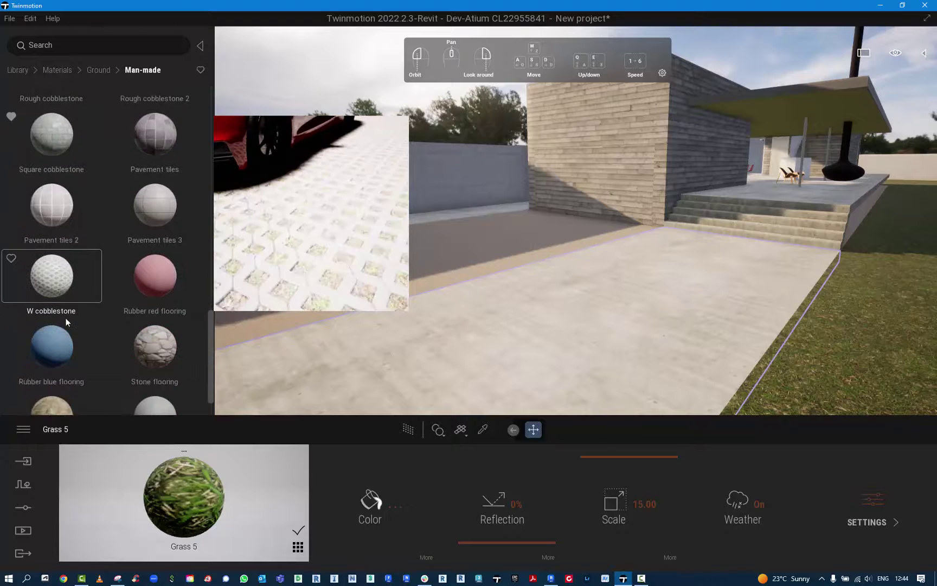
pyautogui.scroll(-1, 66, 318)
pyautogui.scroll(1, 55, 296)
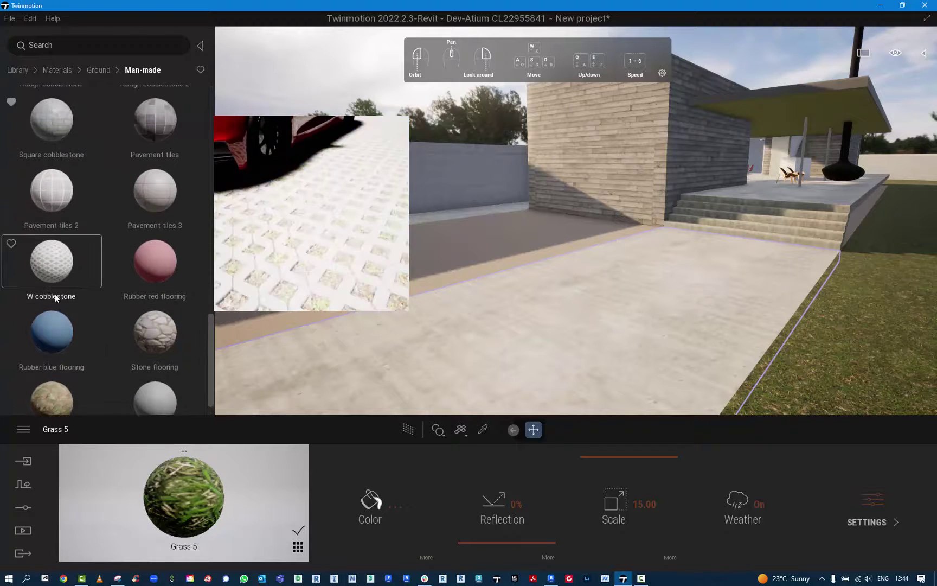
pyautogui.scroll(1, 49, 252)
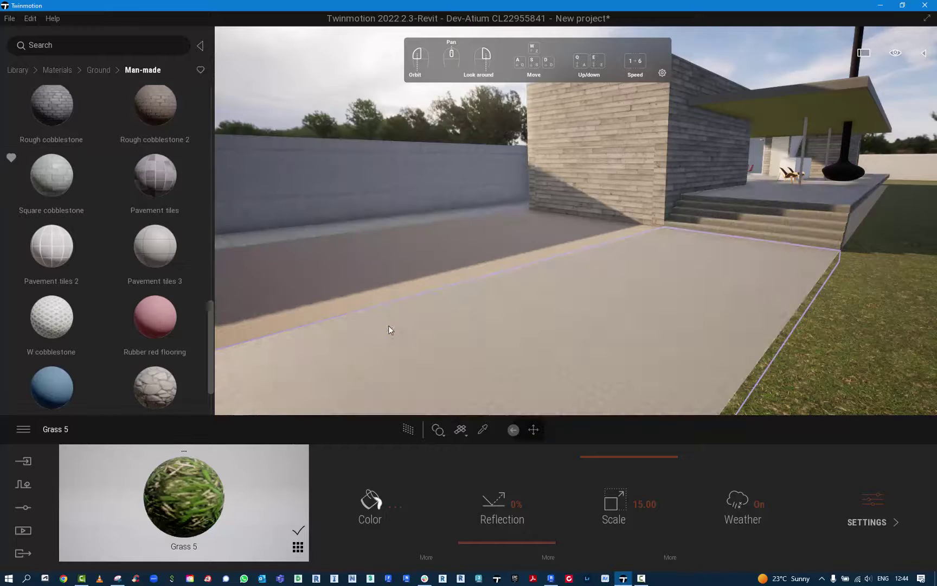
pyautogui.moveTo(388, 325); pyautogui.dragTo(395, 344)
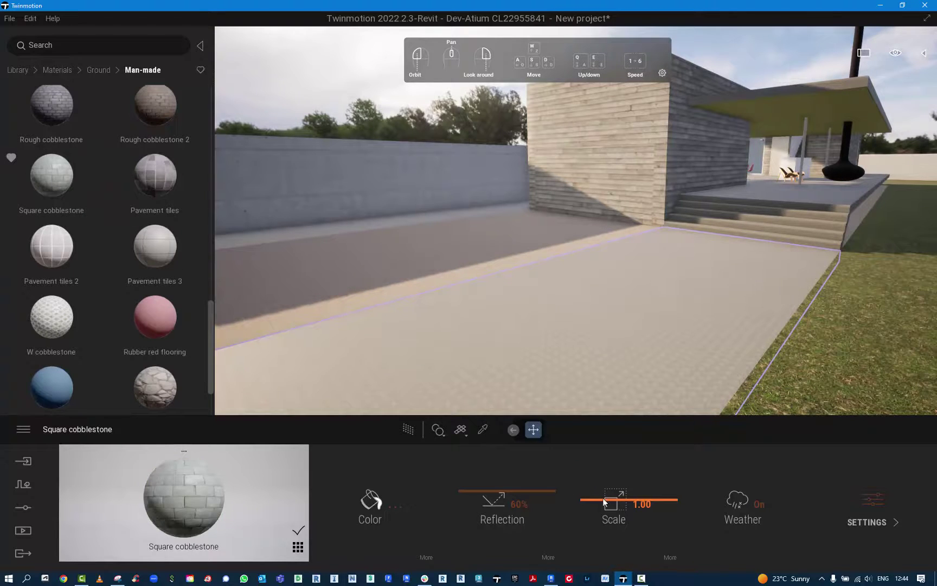
pyautogui.moveTo(603, 502); pyautogui.dragTo(594, 448)
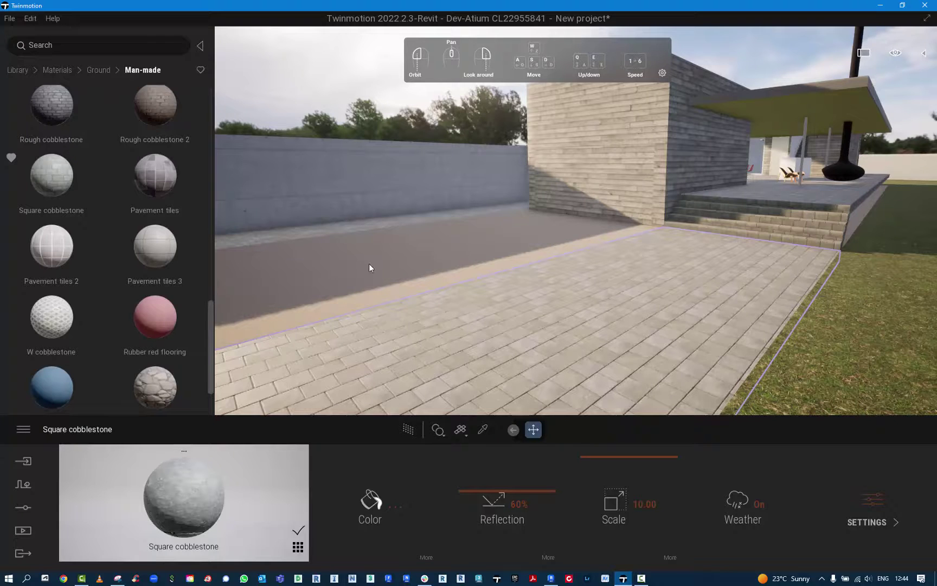
# - Apply the Asphalt 7 material to the brown ground slab beside the cobblestone paving and set its scale to 10
pyautogui.scroll(4, 106, 152)
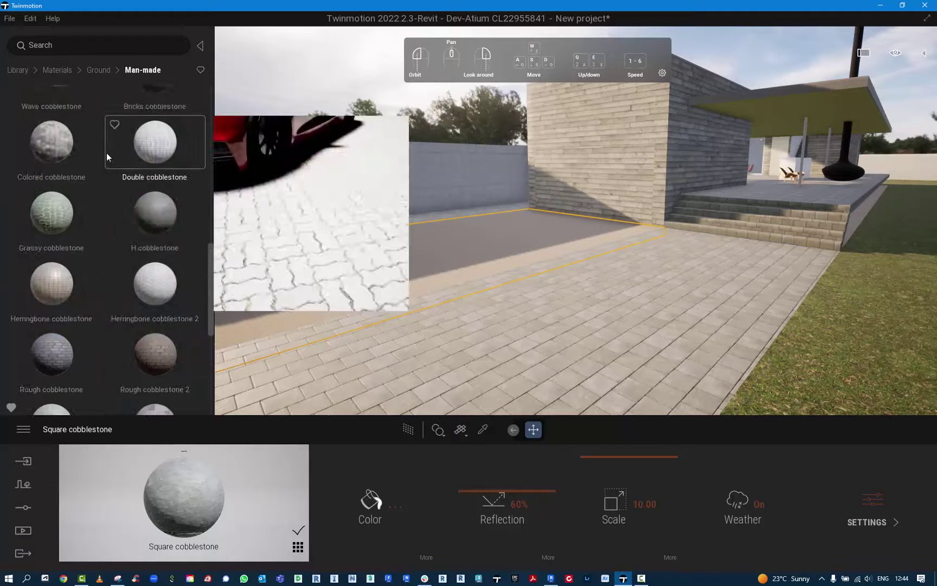
pyautogui.scroll(8, 107, 152)
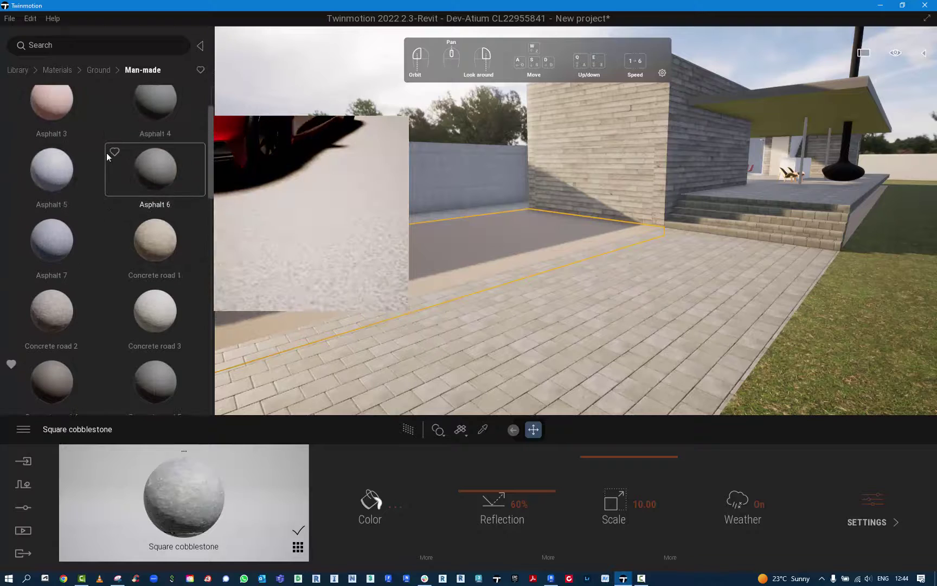
pyautogui.scroll(2, 107, 153)
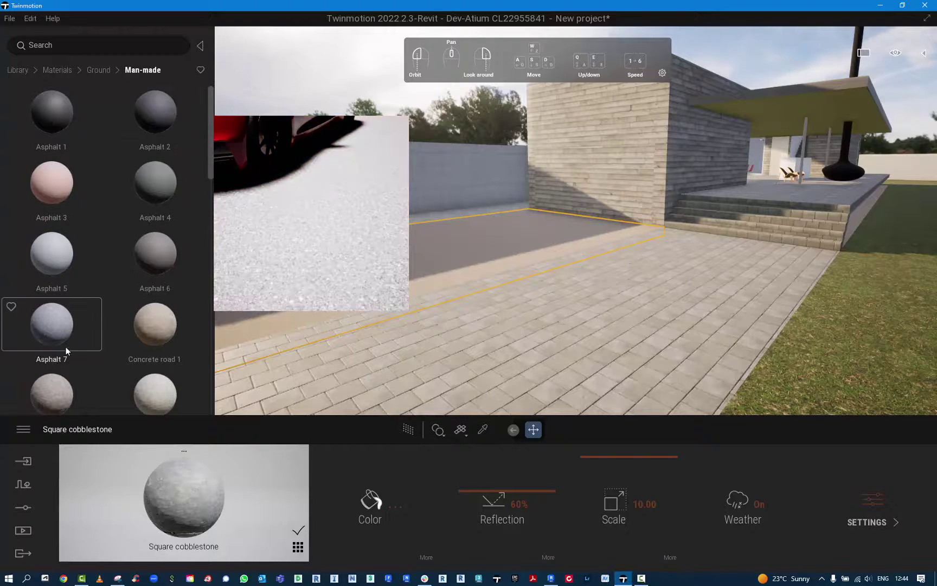
pyautogui.moveTo(54, 327); pyautogui.dragTo(372, 273)
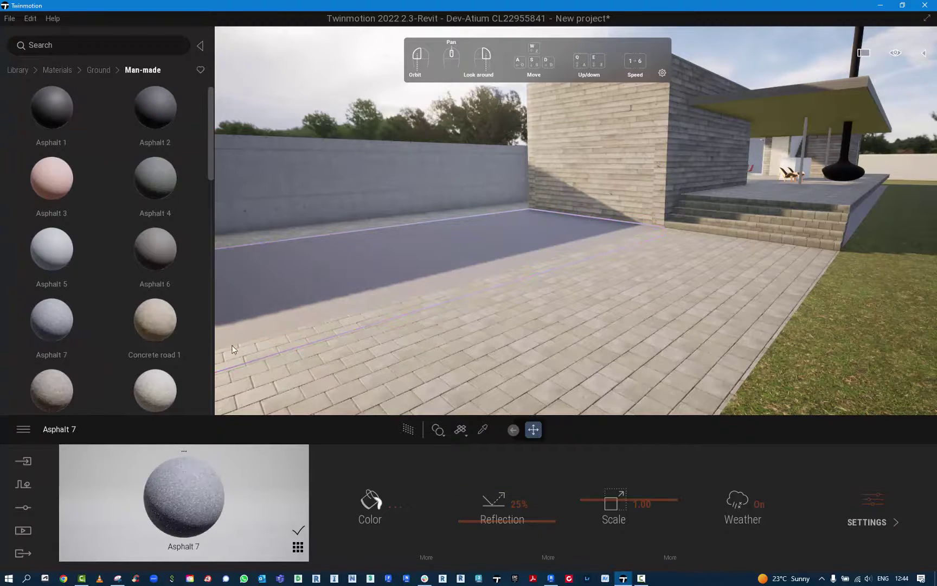
pyautogui.moveTo(589, 503); pyautogui.dragTo(578, 435)
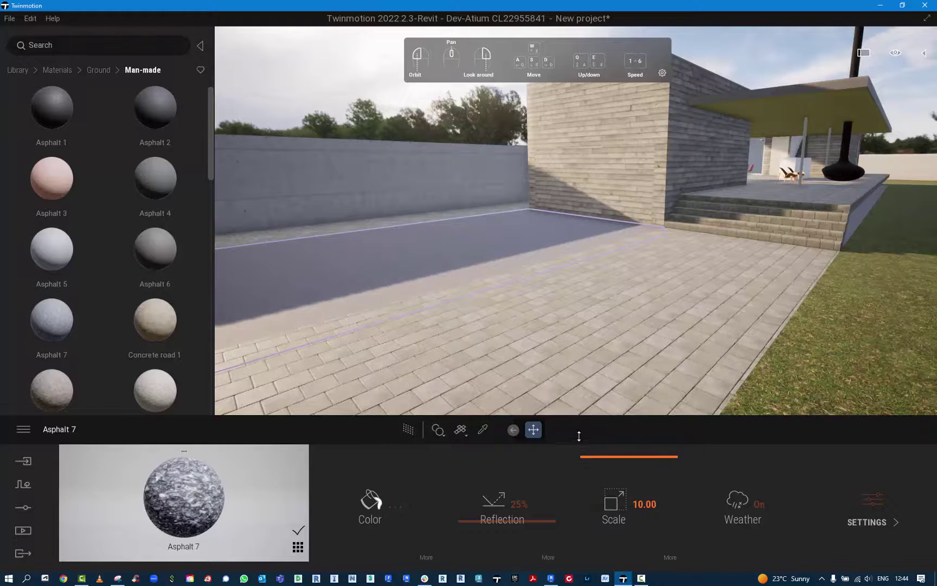
pyautogui.scroll(4, 304, 296)
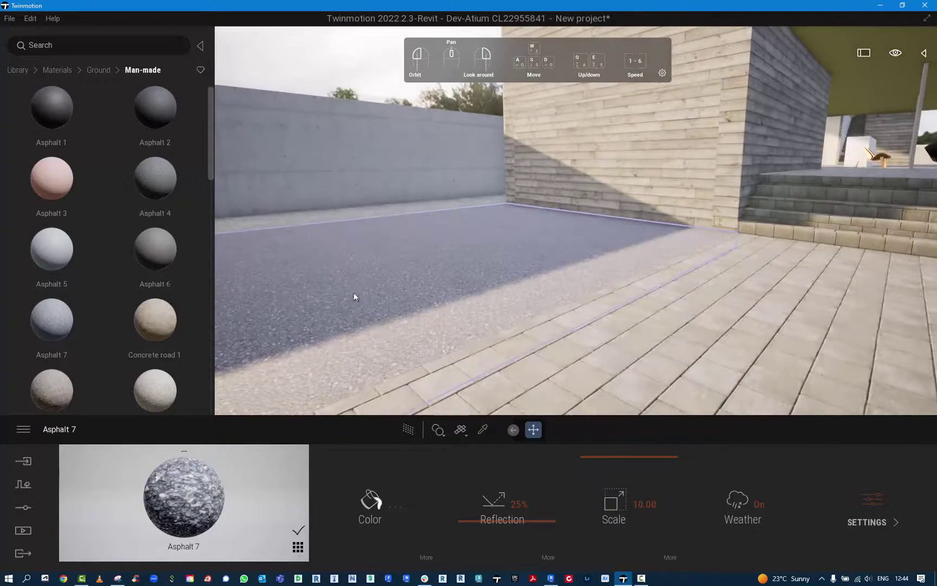
# - Try to lower the asphalt slab along its vertical axis with an offset of -0.05
pyautogui.moveTo(353, 293)
pyautogui.mouseDown(button='right')
pyautogui.moveTo(396, 293)
pyautogui.moveTo(238, 303)
pyautogui.moveTo(361, 297)
pyautogui.moveTo(239, 304)
pyautogui.moveTo(393, 307)
pyautogui.moveTo(333, 307)
pyautogui.moveTo(353, 310)
pyautogui.mouseUp(button='right')
pyautogui.press('w')
pyautogui.press('s')
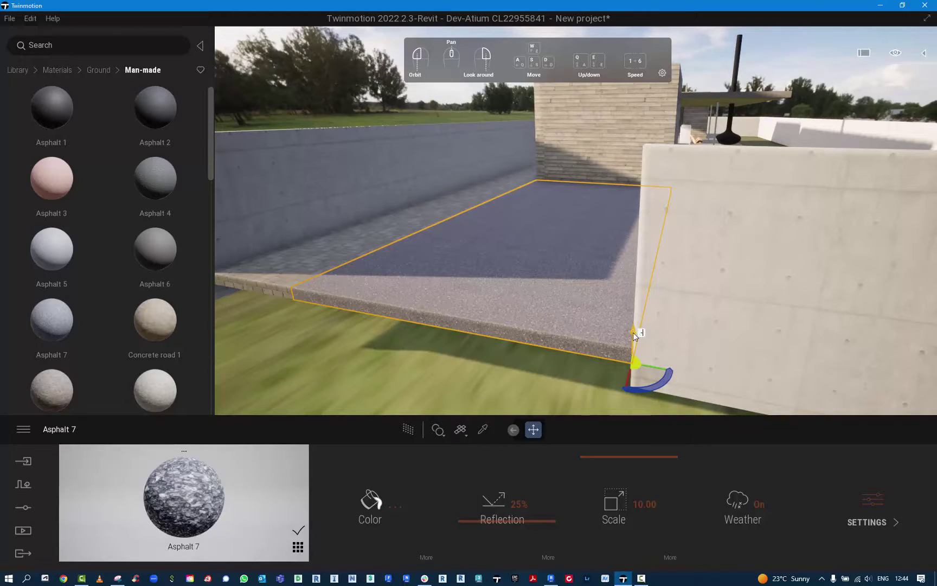
pyautogui.write('-0.05')
pyautogui.press('Return')
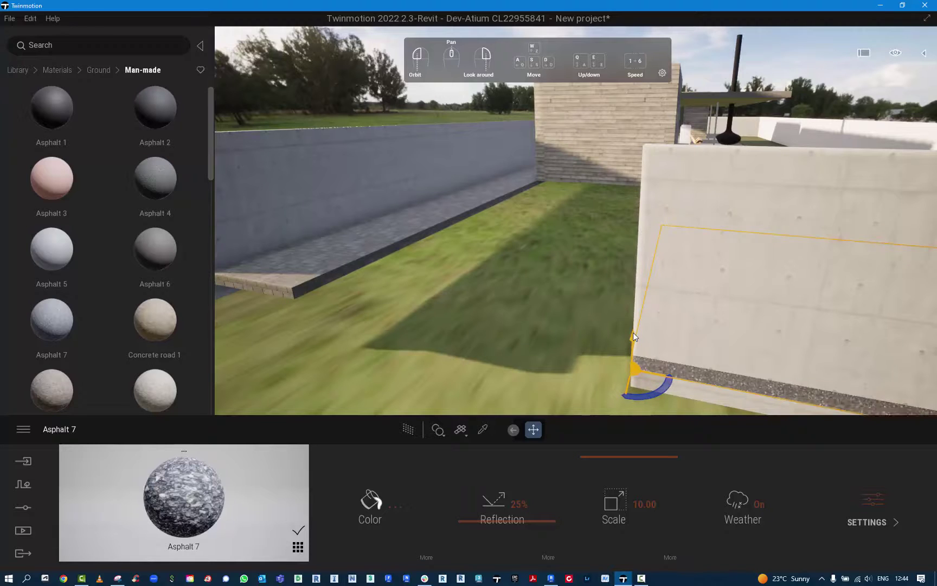
# - Undo the last lowering of the asphalt slab and lower it only slightly, just below the adjoining cobblestone paving
pyautogui.hotkey('ctrl', 'z')
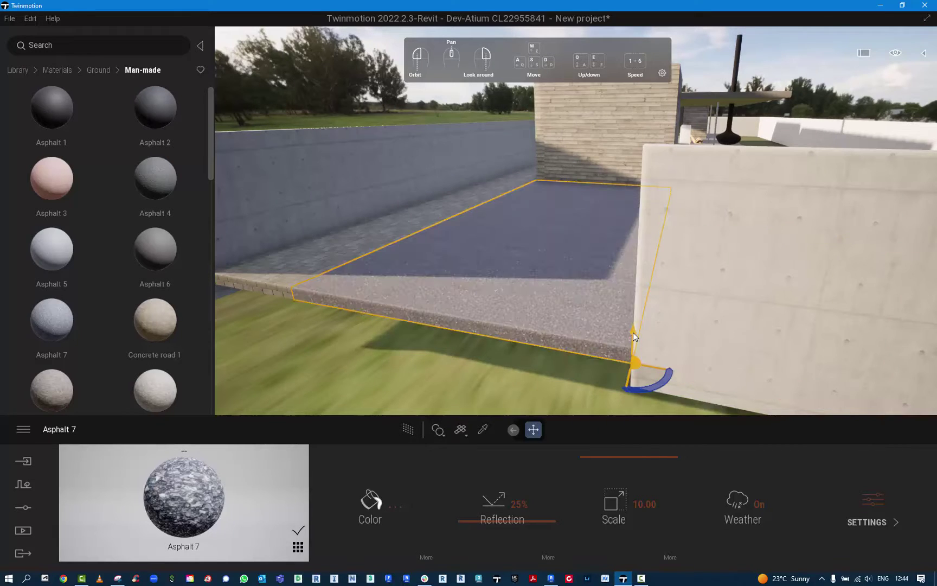
pyautogui.moveTo(633, 336); pyautogui.dragTo(633, 337)
pyautogui.click(314, 366)
pyautogui.scroll(5, 290, 291)
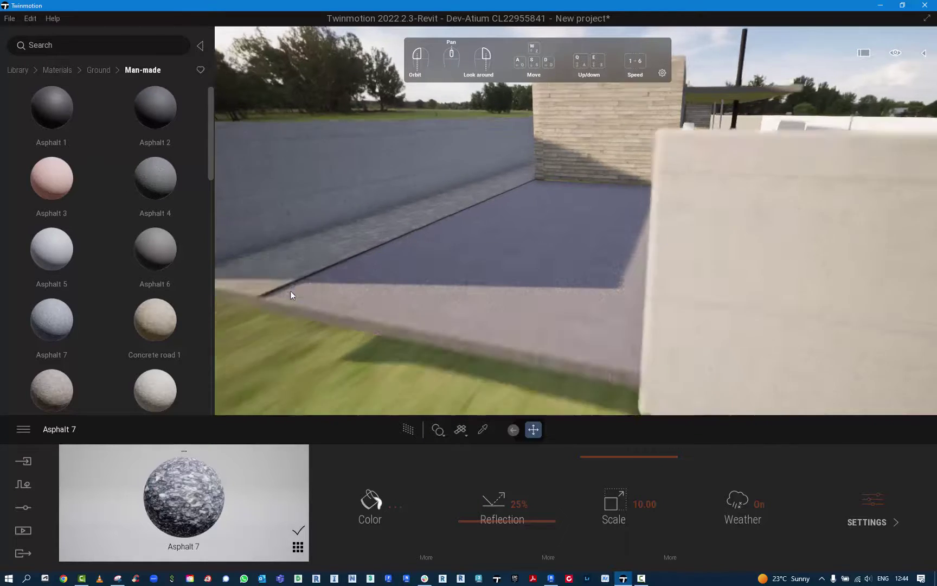
pyautogui.moveTo(290, 291)
pyautogui.mouseDown(button='right')
pyautogui.moveTo(510, 291)
pyautogui.moveTo(277, 291)
pyautogui.mouseUp(button='right')
pyautogui.scroll(3, 510, 290)
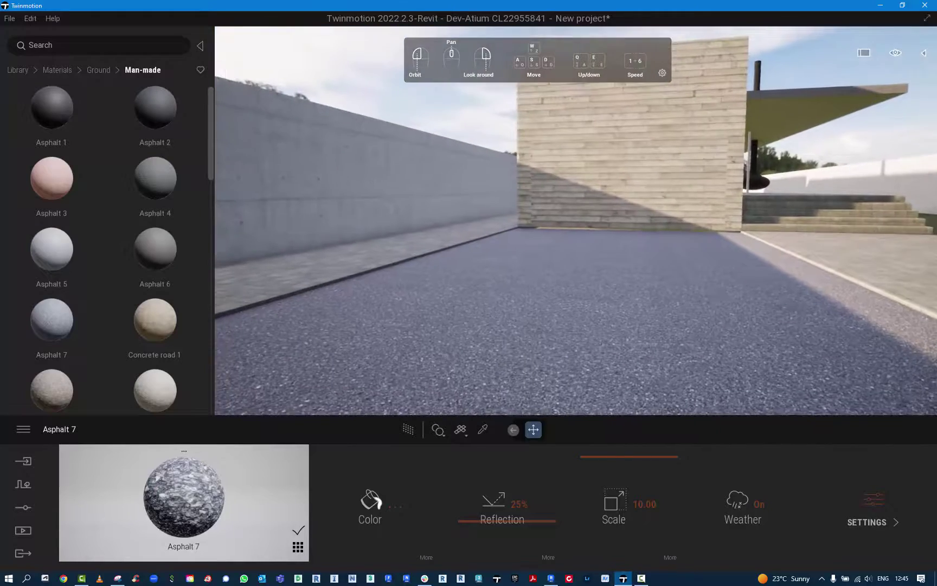
pyautogui.scroll(5, 576, 222)
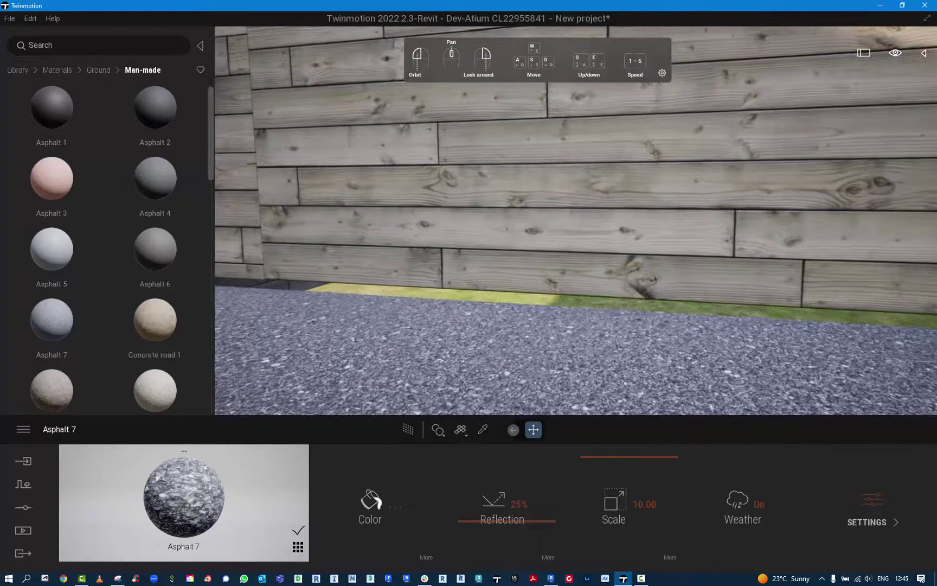
pyautogui.scroll(-5, 576, 221)
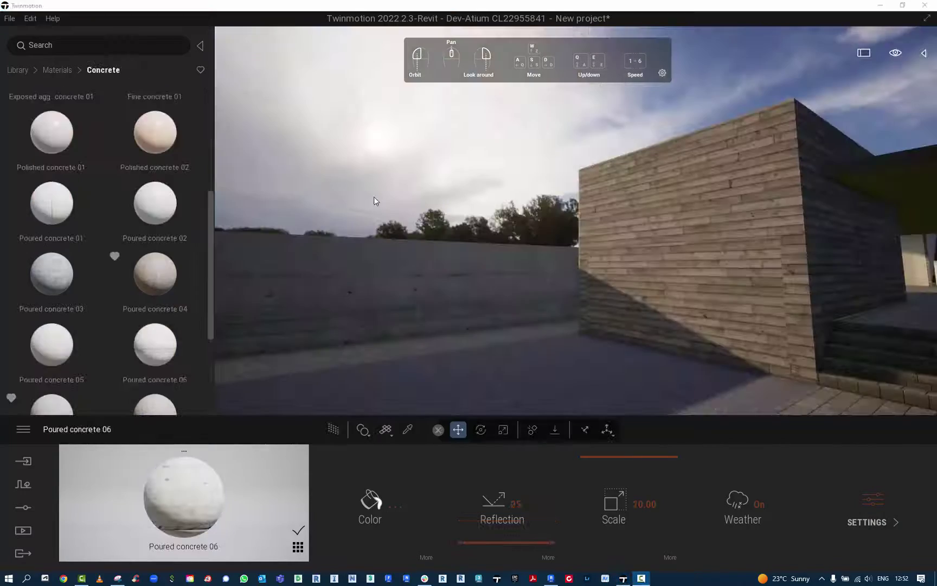
# - Apply the Poured concrete 06 material from the Concrete library to the boundary wall beside the lawn
pyautogui.scroll(3, 377, 195)
pyautogui.press('w')
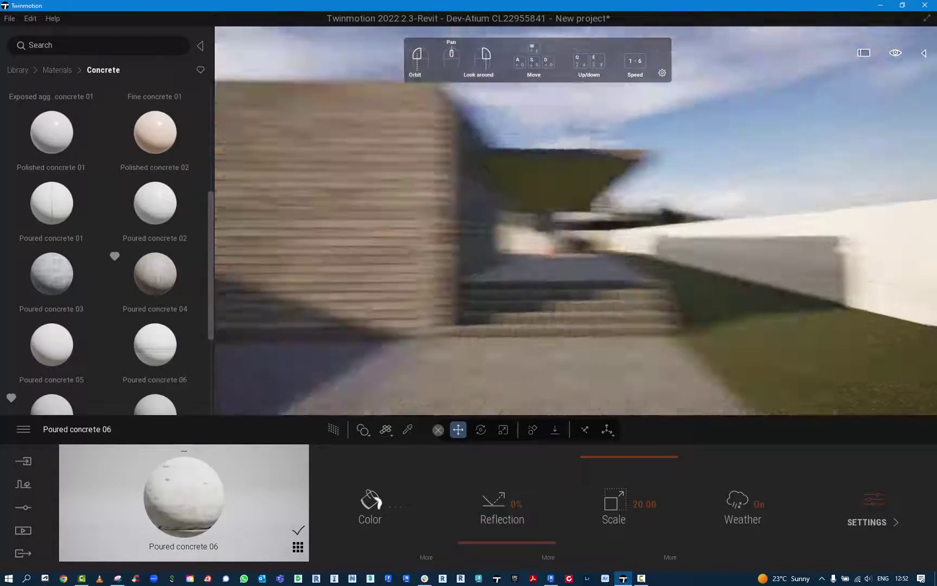
pyautogui.press('Left')
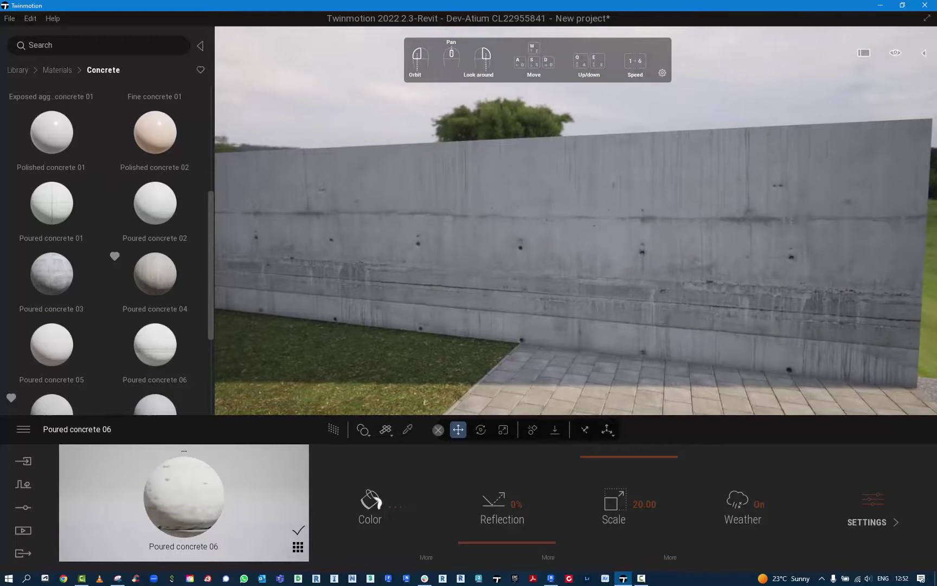
pyautogui.press('Left')
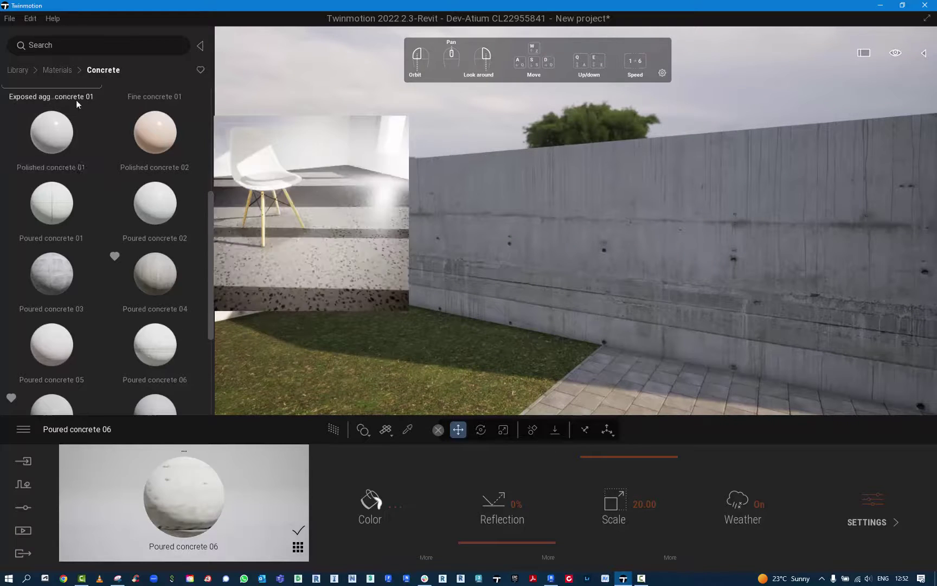
pyautogui.click(62, 293)
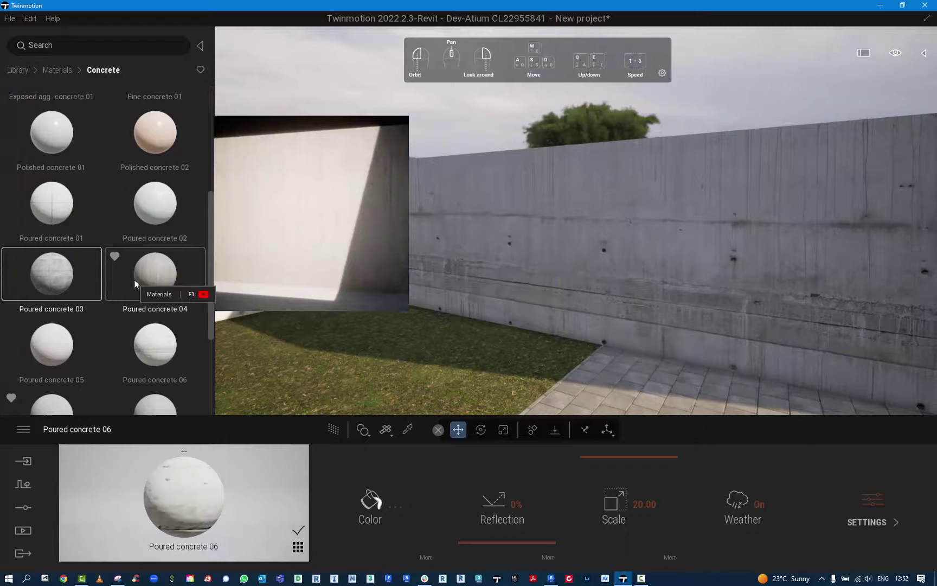
pyautogui.scroll(-1, 134, 279)
pyautogui.click(146, 305)
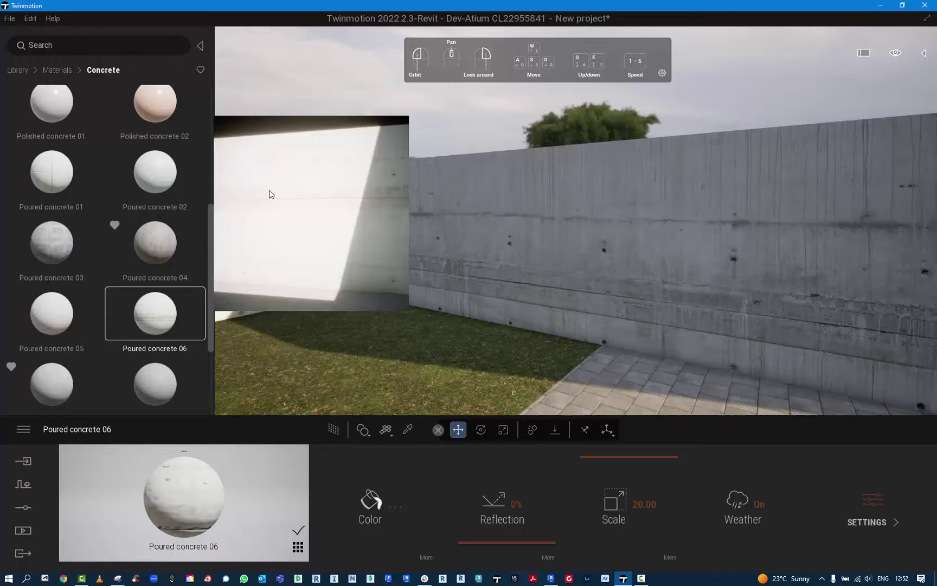
pyautogui.moveTo(157, 315); pyautogui.dragTo(517, 259)
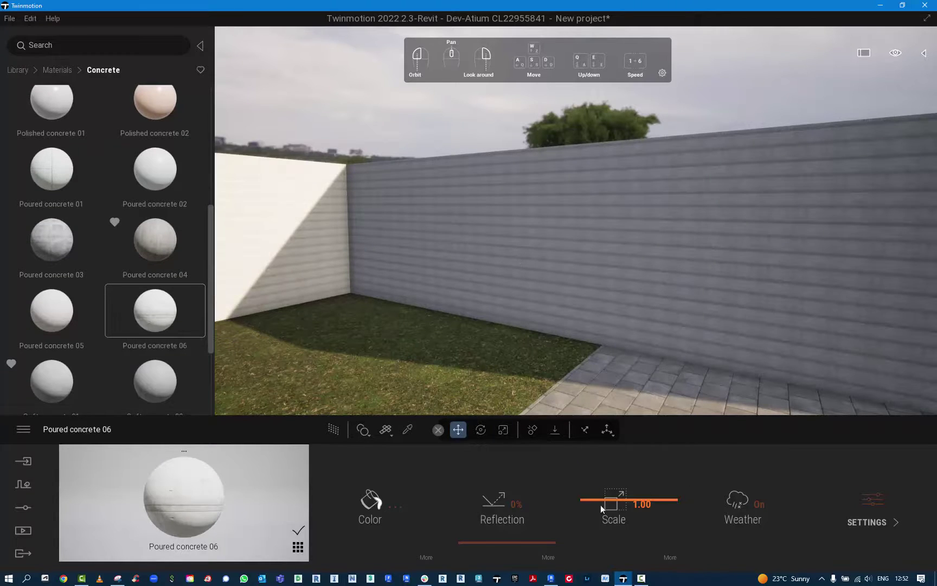
# - Set the texture scale of the boundary wall's Poured concrete 06 material to 20
pyautogui.moveTo(588, 502); pyautogui.dragTo(586, 446)
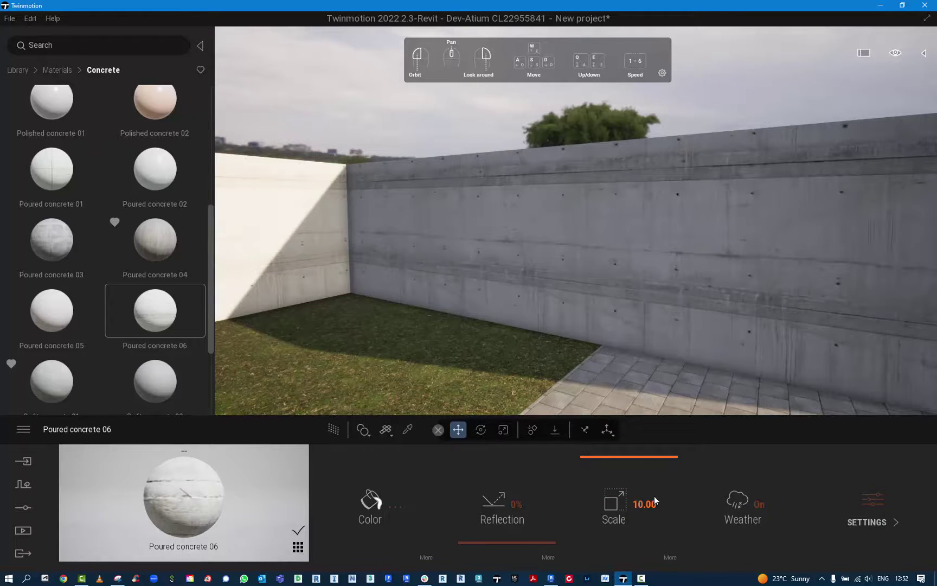
pyautogui.hotkey('ctrl', 'a')
pyautogui.write('20')
pyautogui.press('Return')
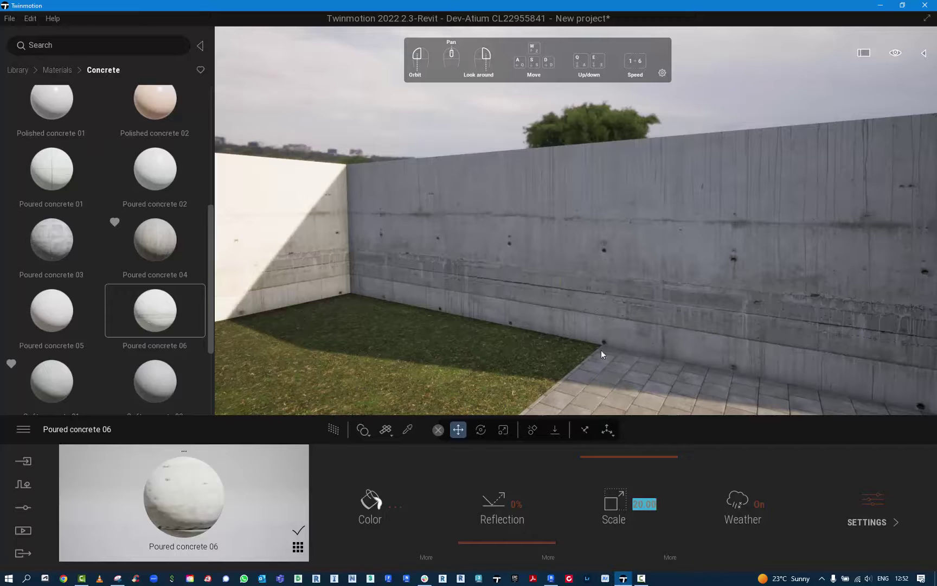
# - Try a 90° rotation of the wall's concrete texture and set the rotation back to 0°
pyautogui.click(671, 557)
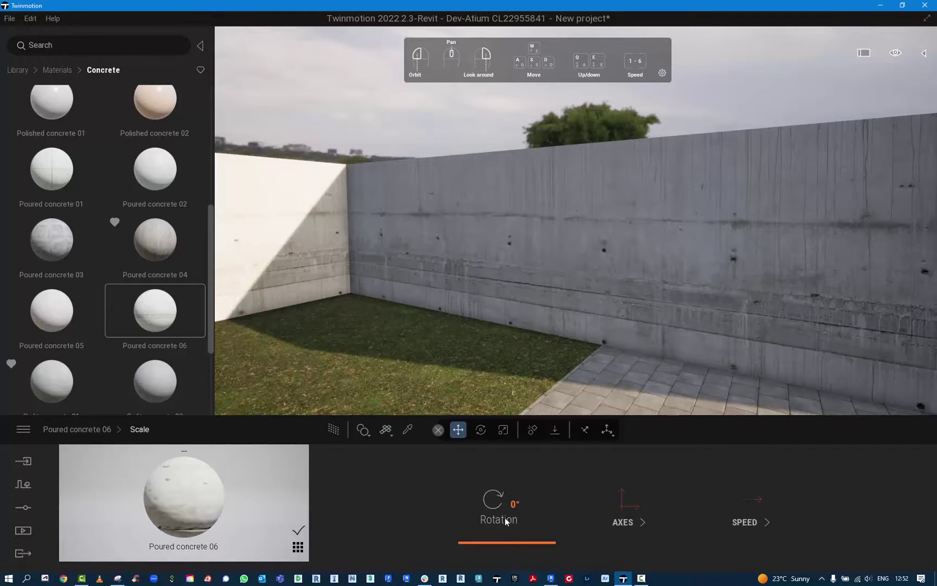
pyautogui.click(513, 504)
pyautogui.write('90')
pyautogui.press('Return')
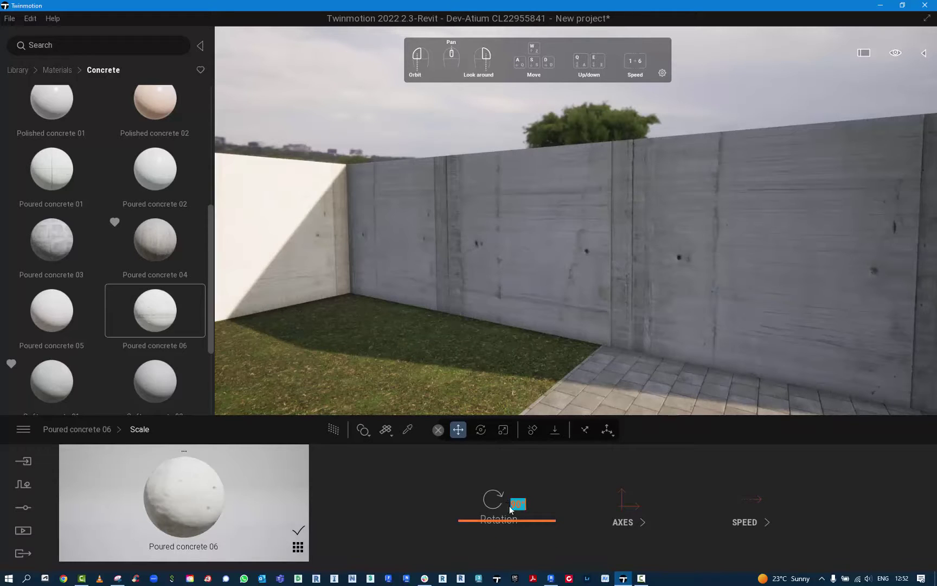
pyautogui.write('0')
pyautogui.press('Return')
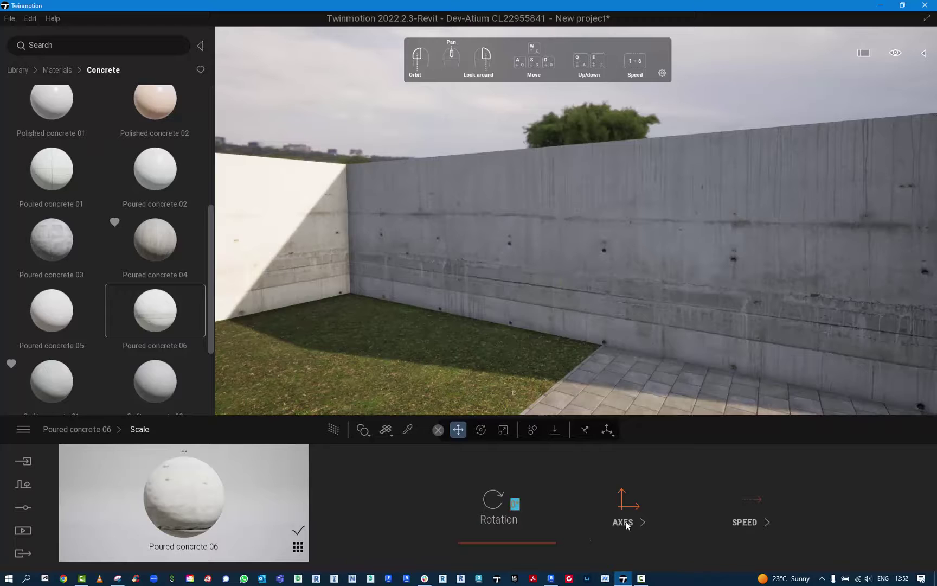
# - Try shifting the wall's concrete texture 0.51 and 0.17 along X and 5 along Y, returning both offsets to 0
pyautogui.click(627, 523)
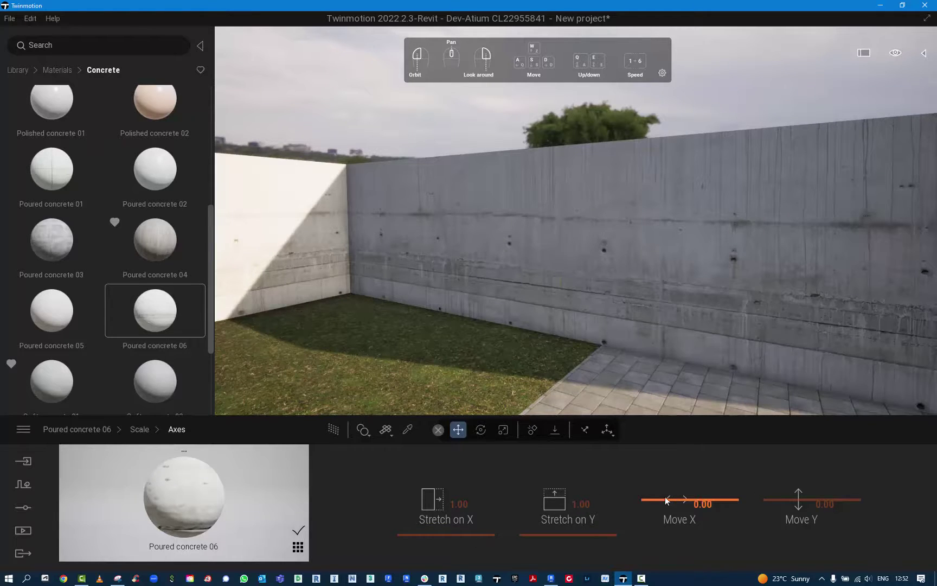
pyautogui.moveTo(654, 499); pyautogui.dragTo(813, 501)
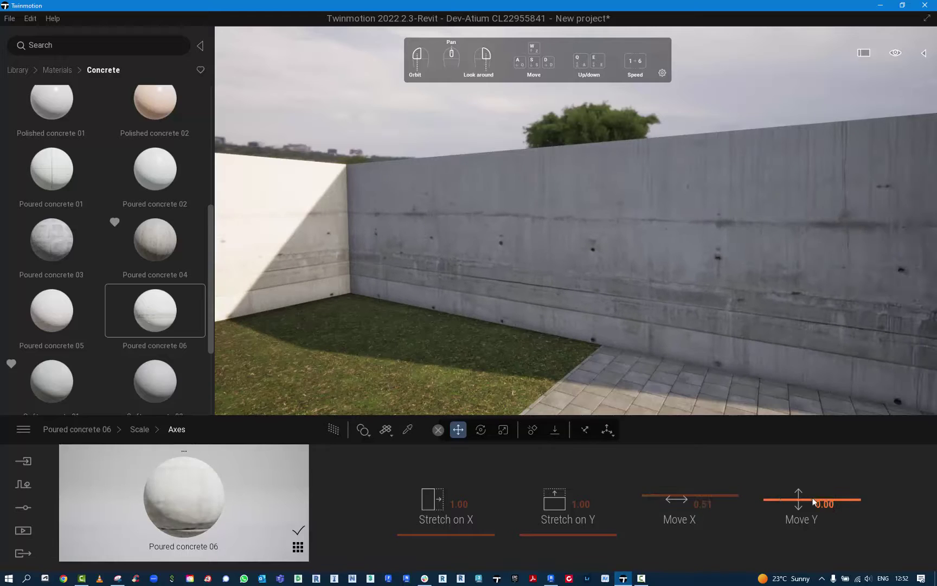
pyautogui.moveTo(708, 496); pyautogui.dragTo(709, 498)
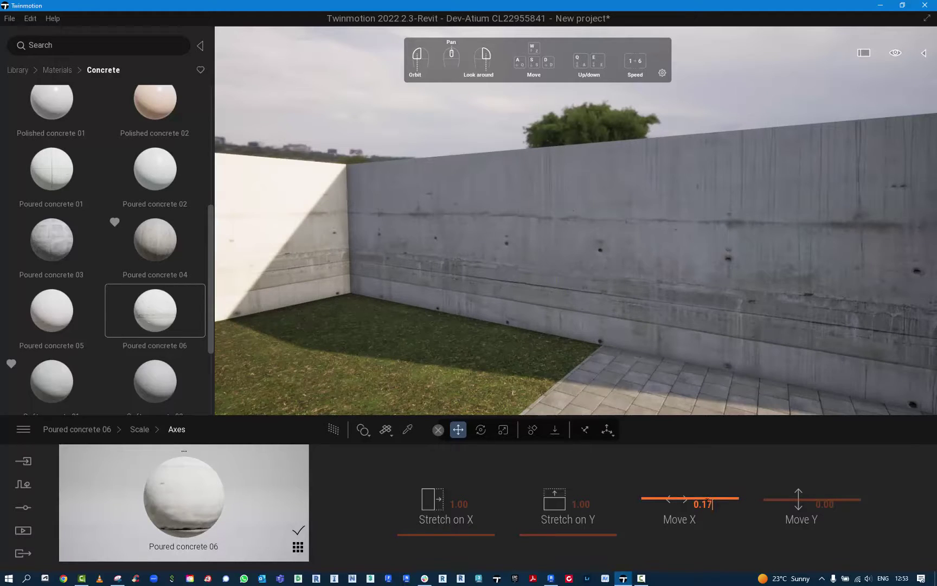
pyautogui.doubleClick(708, 501)
pyautogui.write('0')
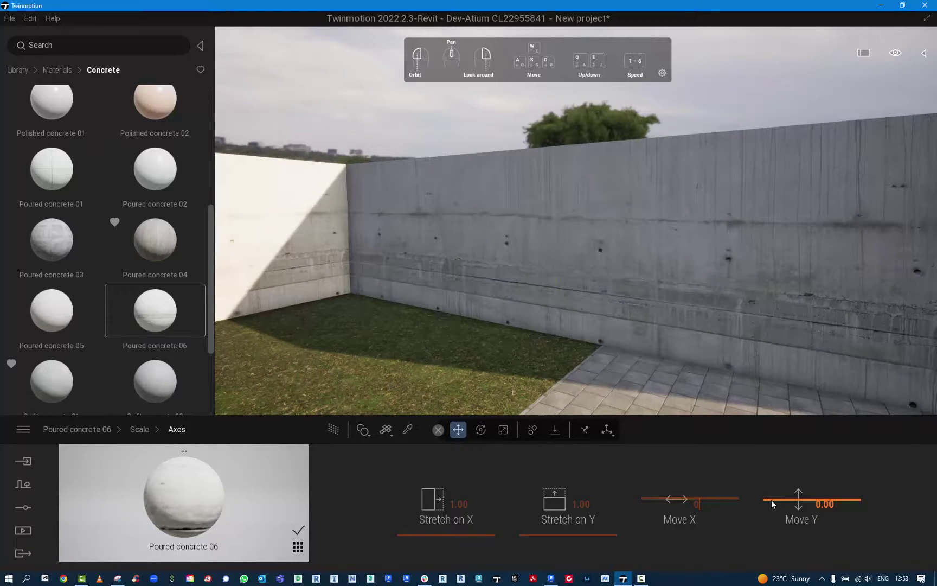
pyautogui.moveTo(771, 502); pyautogui.dragTo(771, 455)
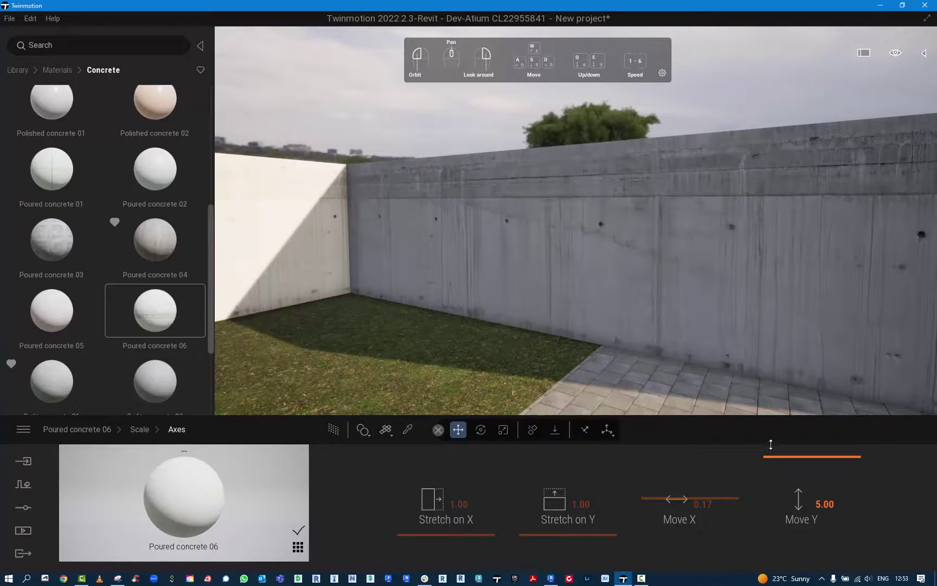
pyautogui.hotkey('ctrl', 'z')
# - Set the wall texture's Y offset to -3.24, and try stretching the texture on Y before undoing the stretch
pyautogui.moveTo(771, 500); pyautogui.dragTo(770, 528)
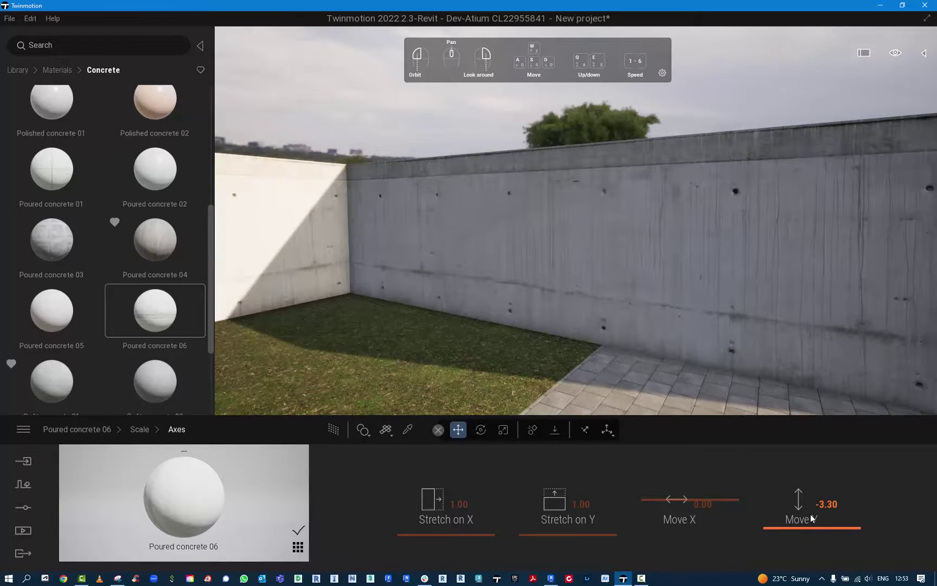
pyautogui.click(842, 507)
pyautogui.press('BackSpace')
pyautogui.press('Return')
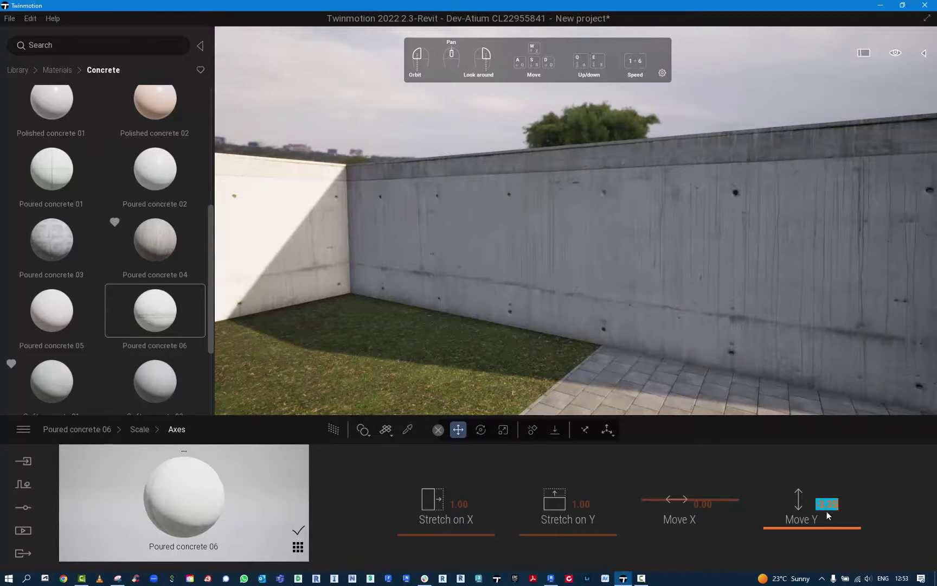
pyautogui.moveTo(774, 528); pyautogui.dragTo(773, 528)
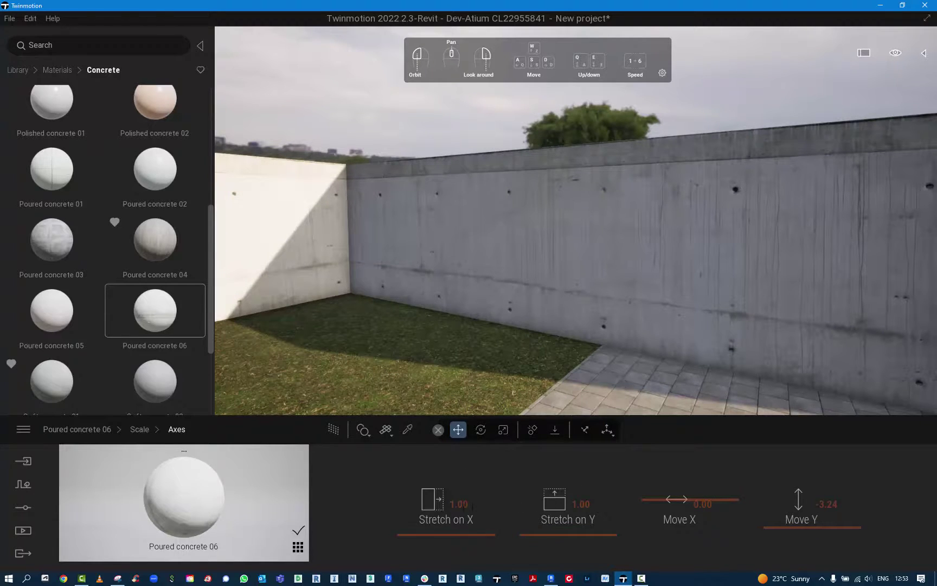
pyautogui.moveTo(547, 533); pyautogui.dragTo(577, 517)
pyautogui.hotkey('ctrl', 'z')
# - Inspect the concrete texture along the boundary walls and the paving around the house's entrance steps
pyautogui.moveTo(520, 244); pyautogui.dragTo(900, 247, button='right')
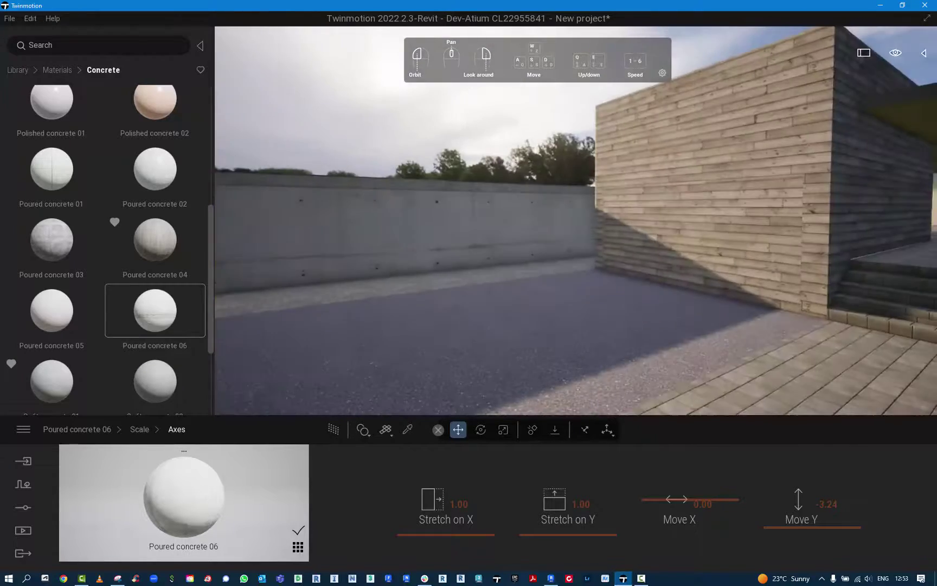
pyautogui.moveTo(575, 244); pyautogui.dragTo(613, 245, button='right')
pyautogui.press('w')
pyautogui.press('w')
pyautogui.press('s')
pyautogui.press('w')
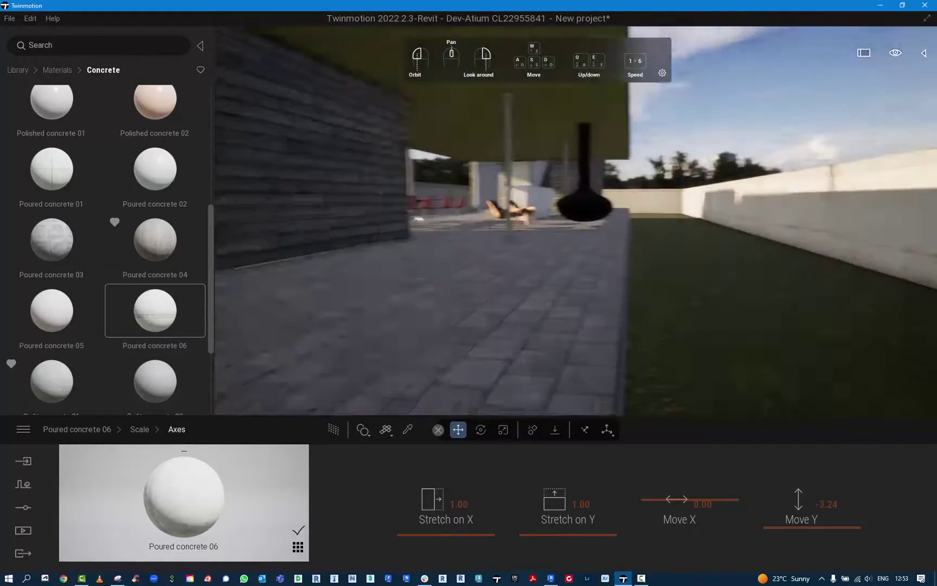
pyautogui.press('s')
pyautogui.moveTo(575, 234); pyautogui.dragTo(473, 213, button='right')
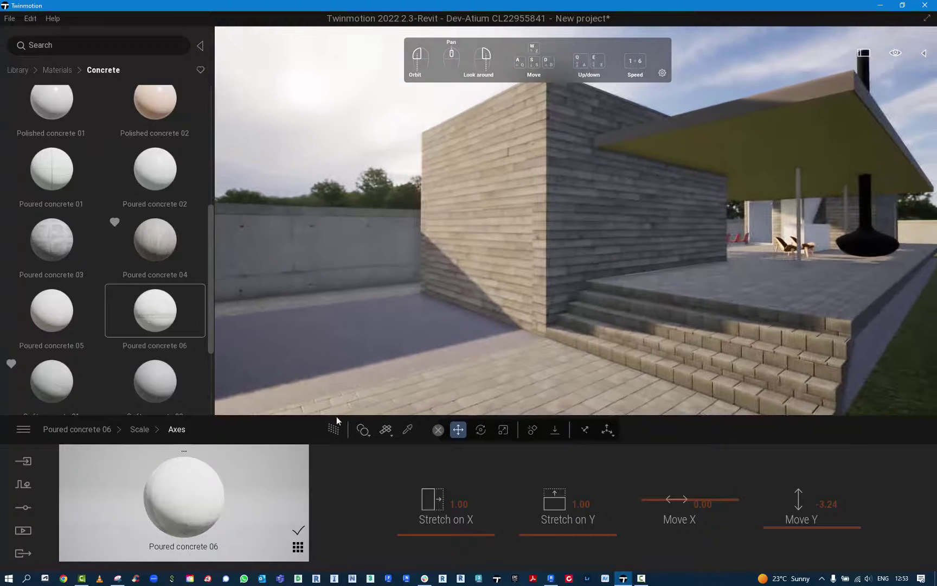
# - Apply the Reflective glass material from the Glass library to the glazed door beside the timber-clad wall
pyautogui.click(50, 70)
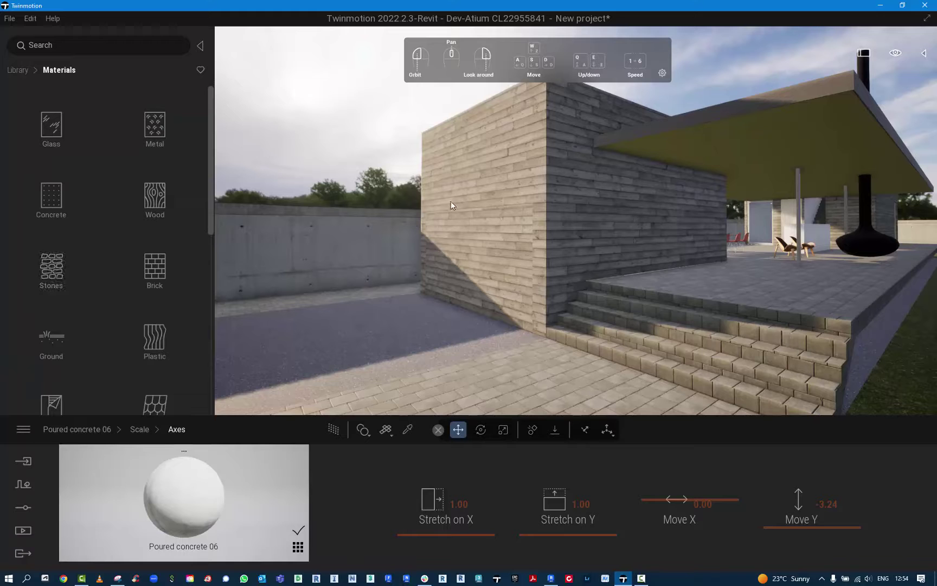
pyautogui.click(53, 124)
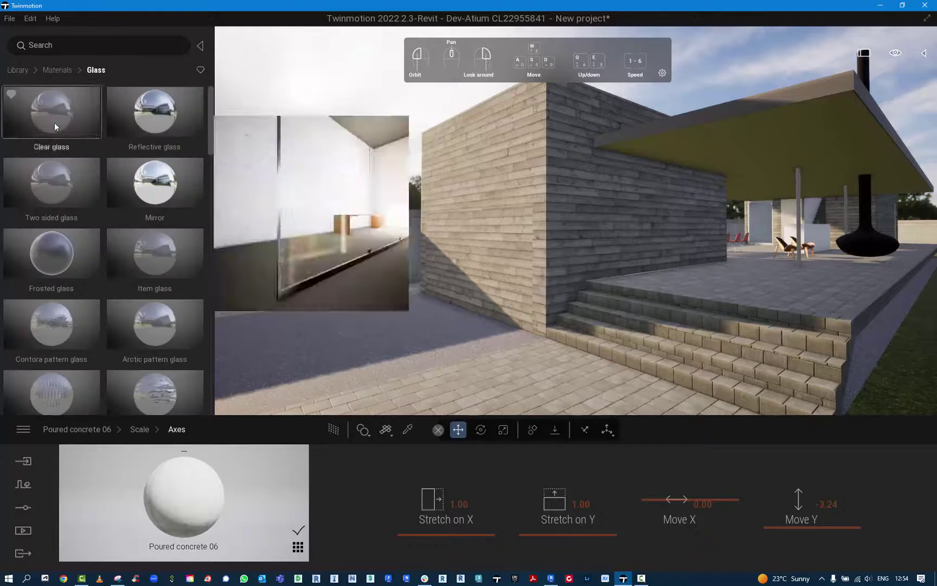
pyautogui.press('w')
pyautogui.moveTo(575, 220); pyautogui.dragTo(635, 220, button='right')
pyautogui.press('w')
pyautogui.press('a')
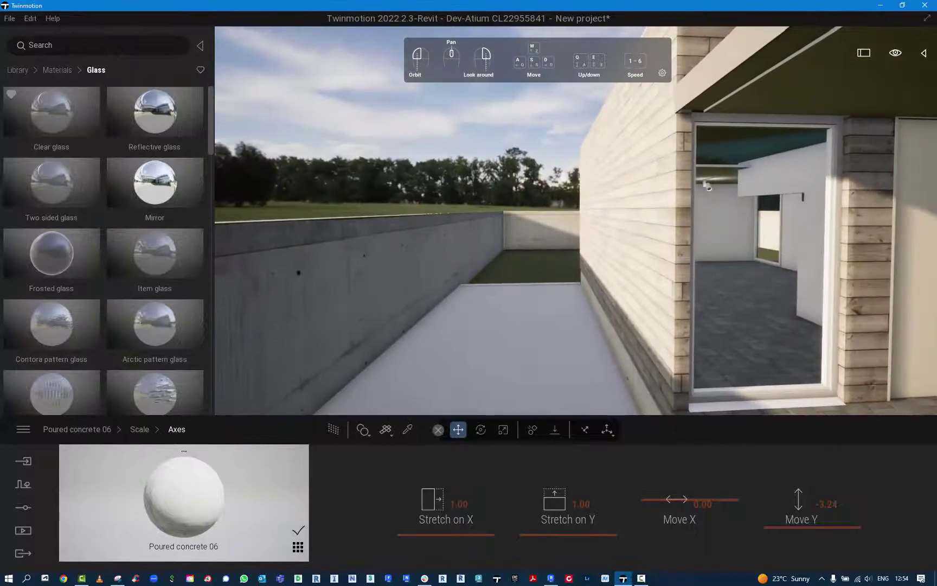
pyautogui.press('d')
pyautogui.press('s')
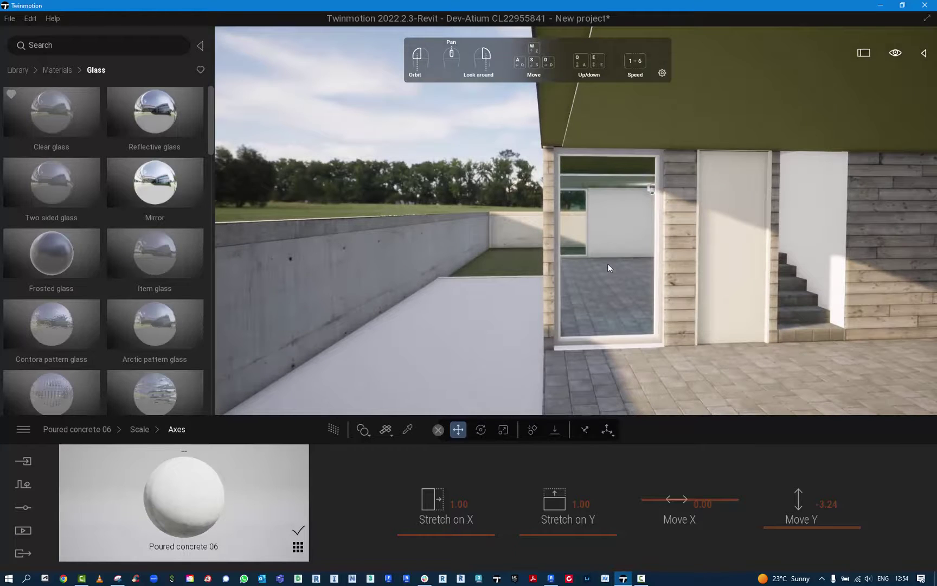
pyautogui.moveTo(589, 285); pyautogui.dragTo(641, 285, button='right')
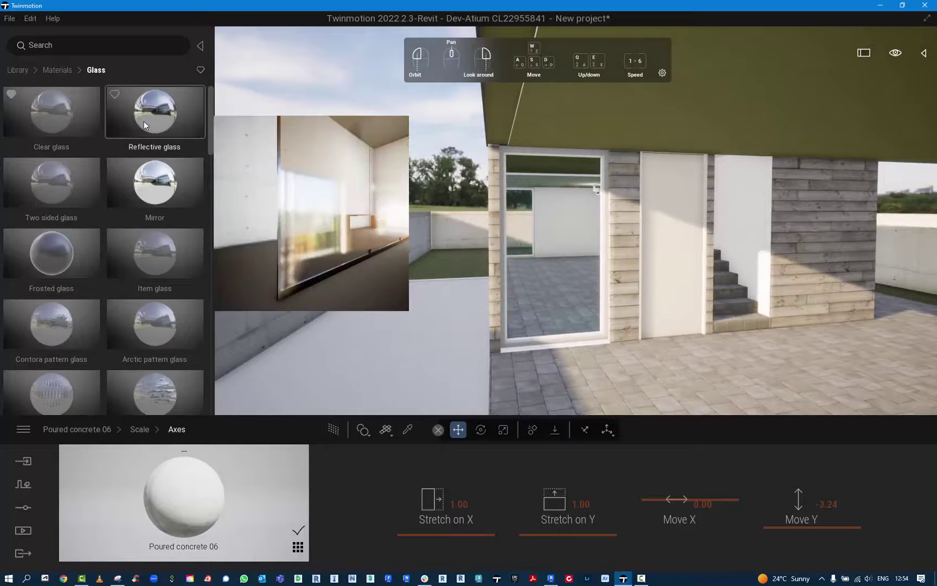
pyautogui.moveTo(144, 121); pyautogui.dragTo(531, 247)
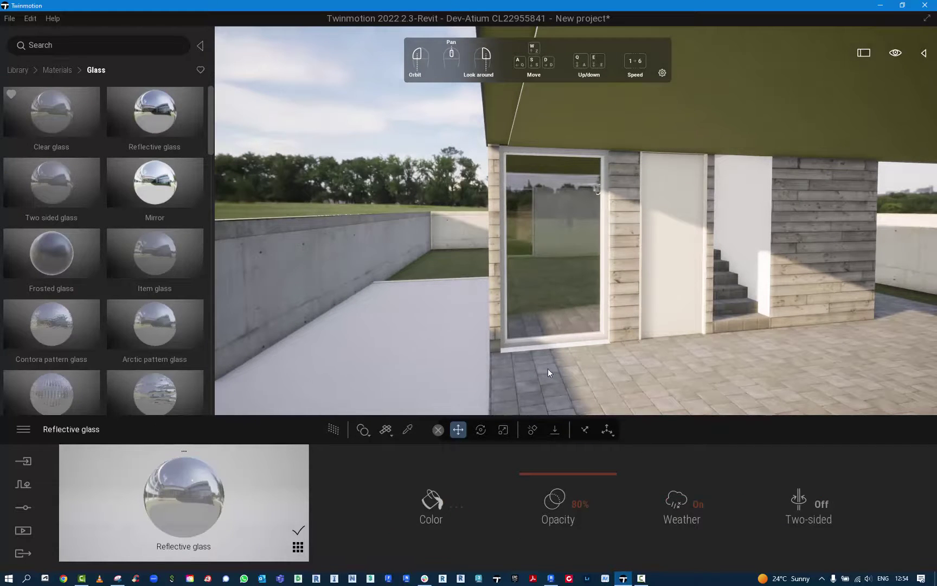
# - Examine the reflections on the glazed doors and windows around the outside of the house
pyautogui.scroll(5, 548, 368)
pyautogui.press('s')
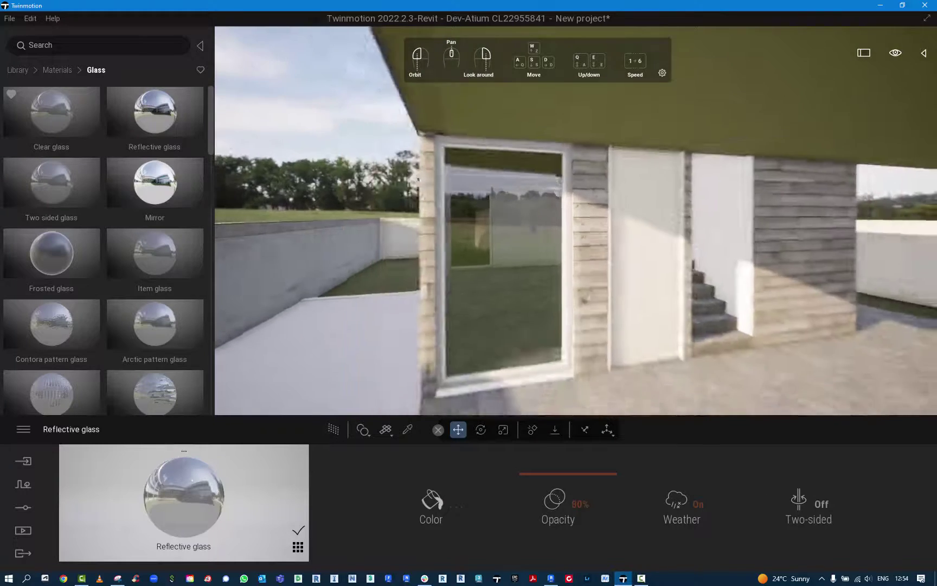
pyautogui.press('q')
pyautogui.moveTo(547, 368); pyautogui.dragTo(420, 375, button='right')
pyautogui.press('d')
pyautogui.press('w')
pyautogui.press('e')
pyautogui.press('a')
pyautogui.press('w')
pyautogui.press('s')
pyautogui.press('w')
pyautogui.press('d')
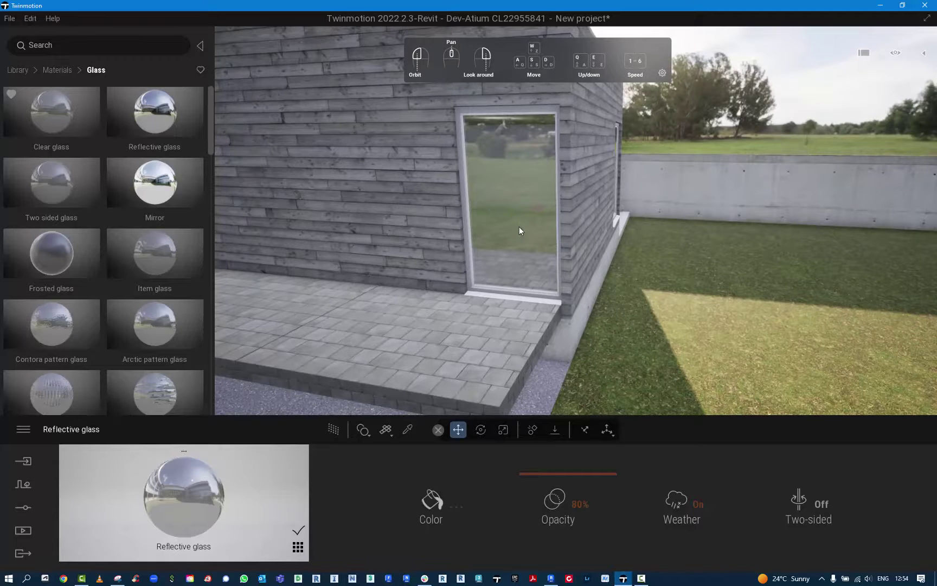
# - Try a much lower opacity on the door's Reflective glass, and set the opacity to 90%
pyautogui.press('q')
pyautogui.moveTo(518, 225); pyautogui.dragTo(517, 174, button='right')
pyautogui.press('w')
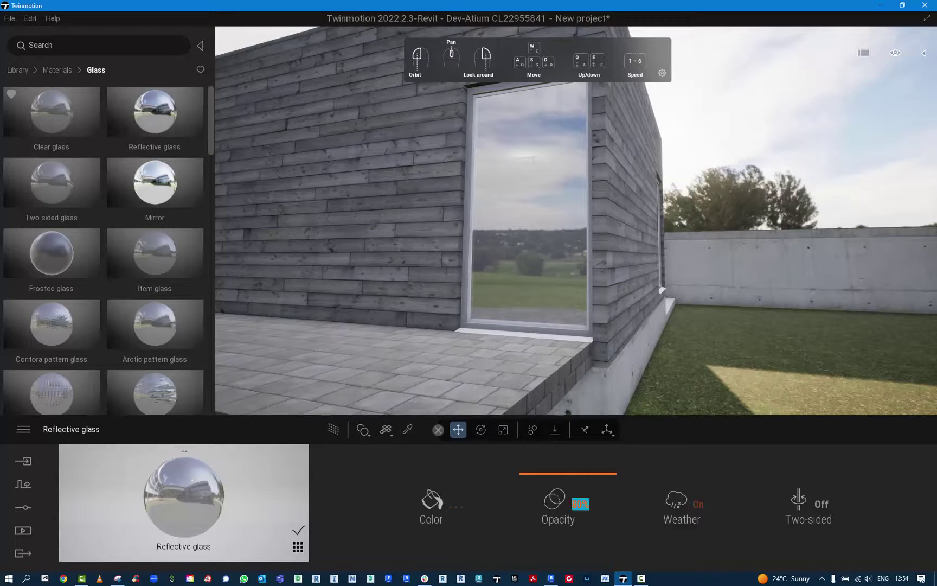
pyautogui.moveTo(545, 505); pyautogui.dragTo(523, 505)
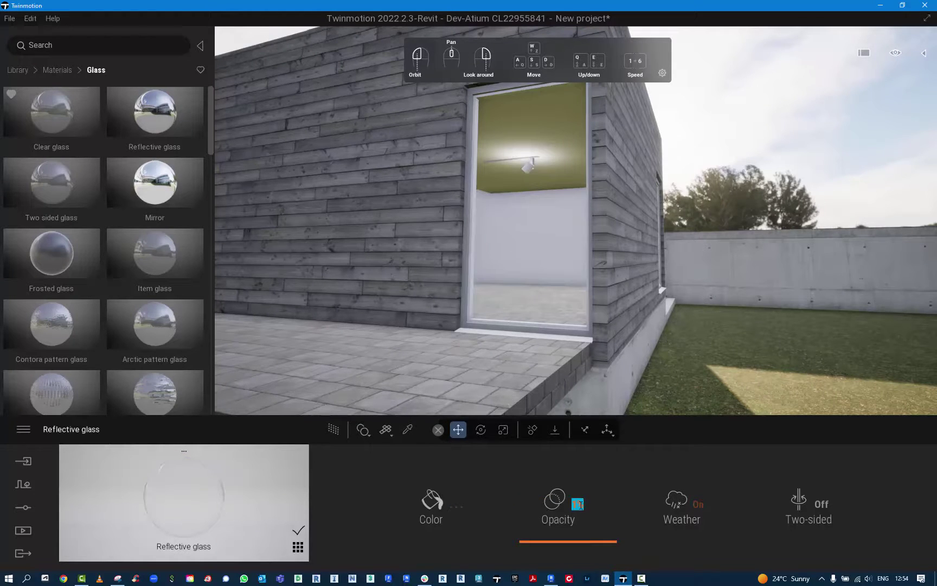
pyautogui.press('Return')
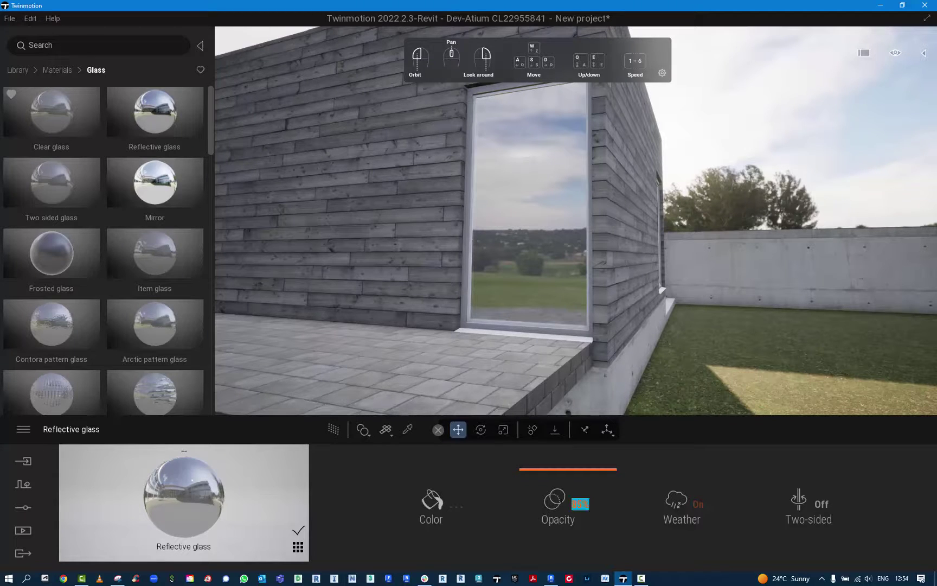
pyautogui.write('90')
pyautogui.press('Return')
# - Place the Fire with smoke particle from the library inside the hanging fireplace between the wooden chairs
pyautogui.moveTo(604, 367); pyautogui.dragTo(649, 386, button='right')
pyautogui.press('w')
pyautogui.press('s')
pyautogui.press('w')
pyautogui.press('w')
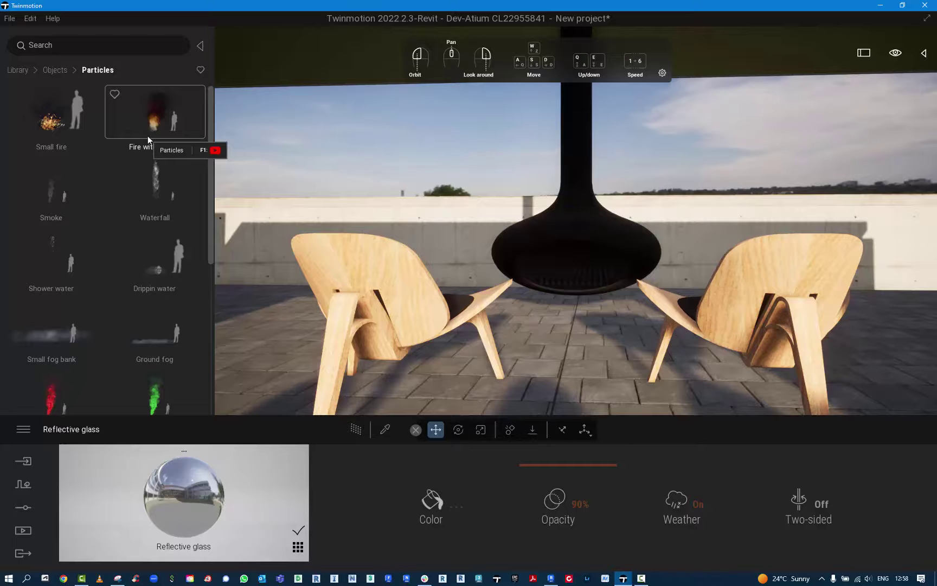
pyautogui.moveTo(151, 127)
pyautogui.mouseDown()
pyautogui.moveTo(224, 173)
pyautogui.moveTo(629, 281)
pyautogui.moveTo(581, 275)
pyautogui.mouseUp()
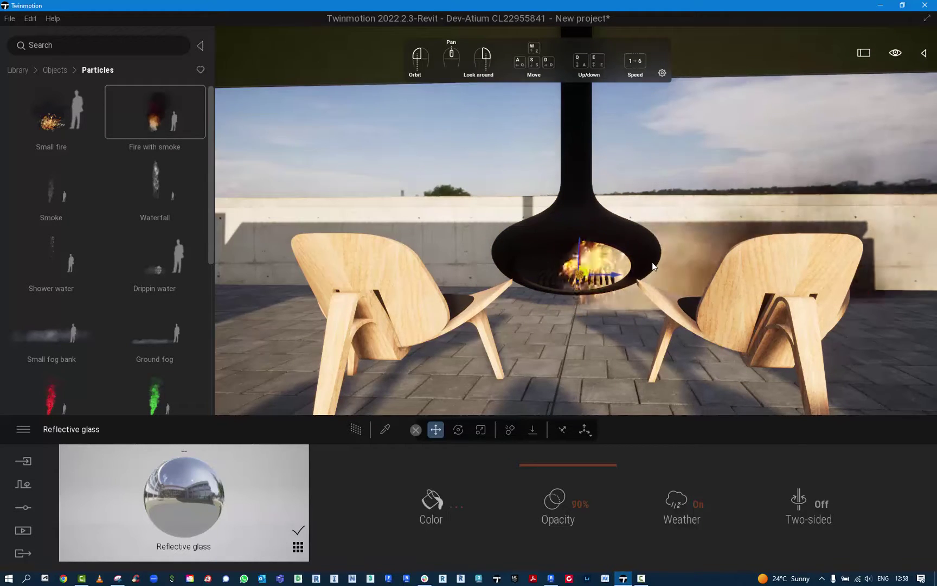
pyautogui.press('Delete')
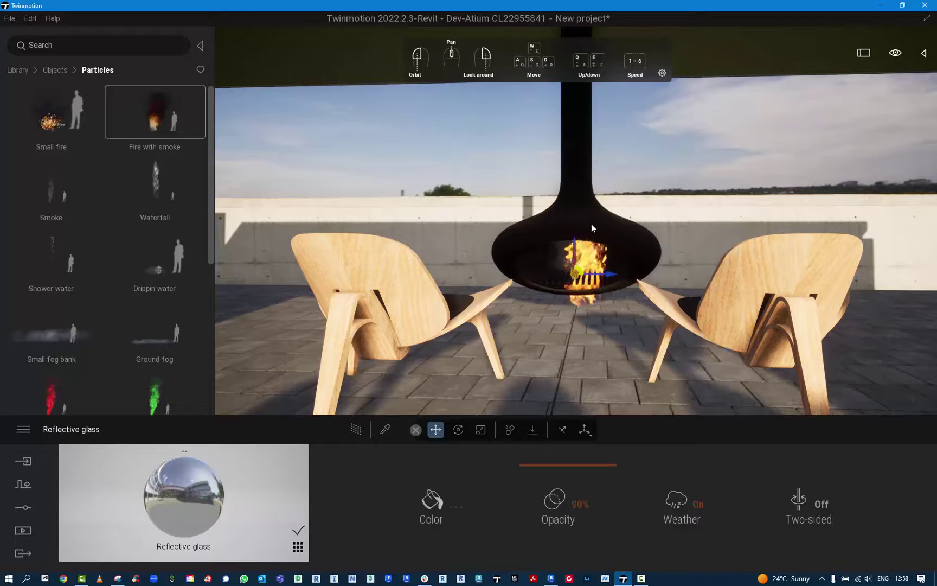
# - Reposition the fire so that it burns on the grate inside the hanging fireplace's bowl
pyautogui.scroll(3, 588, 283)
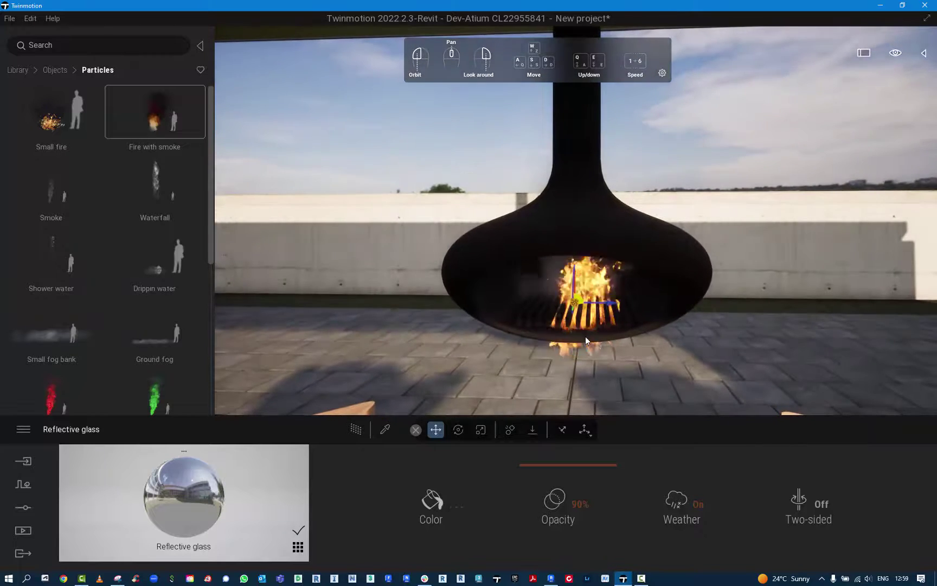
pyautogui.scroll(3, 585, 336)
pyautogui.scroll(-1, 586, 336)
pyautogui.moveTo(586, 348); pyautogui.dragTo(586, 335, button='right')
pyautogui.press('e')
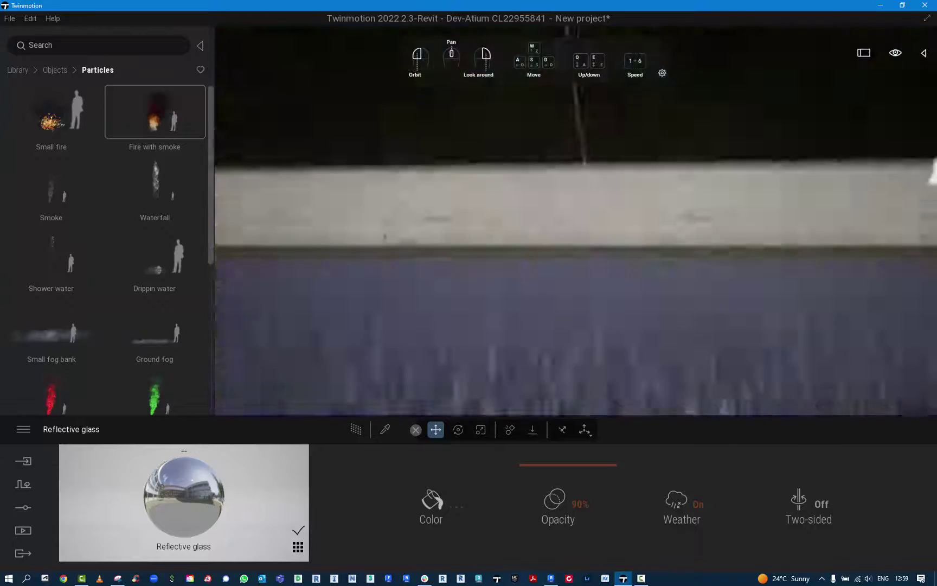
pyautogui.press('q')
pyautogui.press('q')
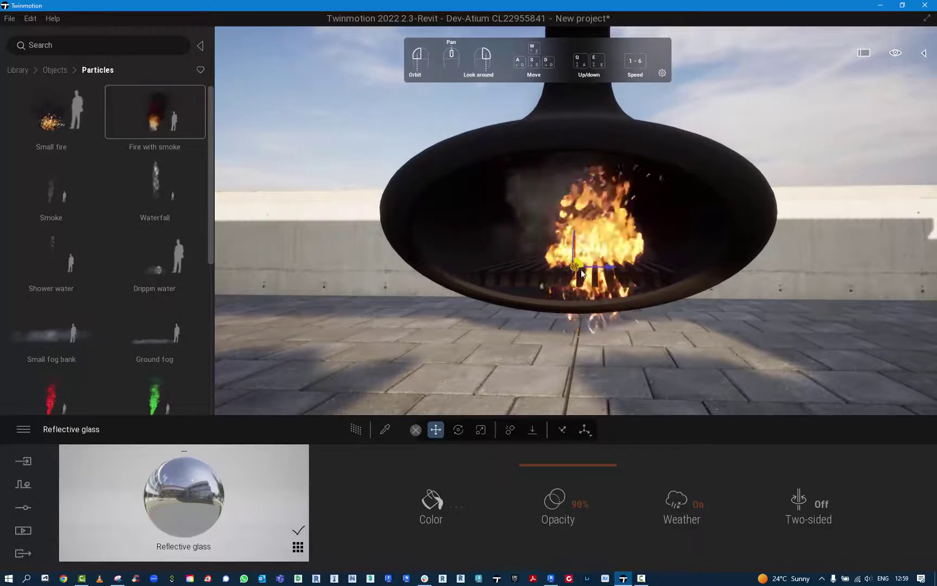
pyautogui.moveTo(575, 254); pyautogui.dragTo(556, 159)
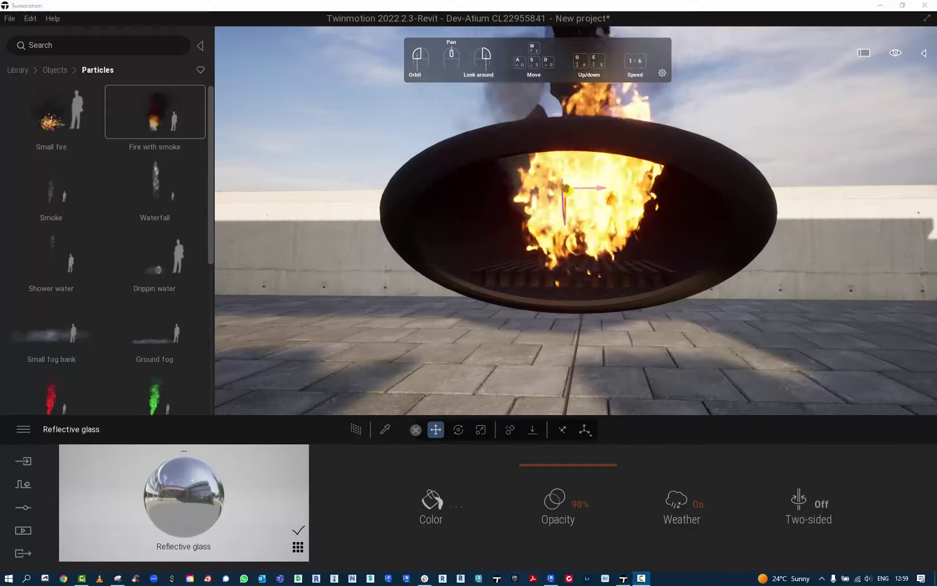
pyautogui.press('f')
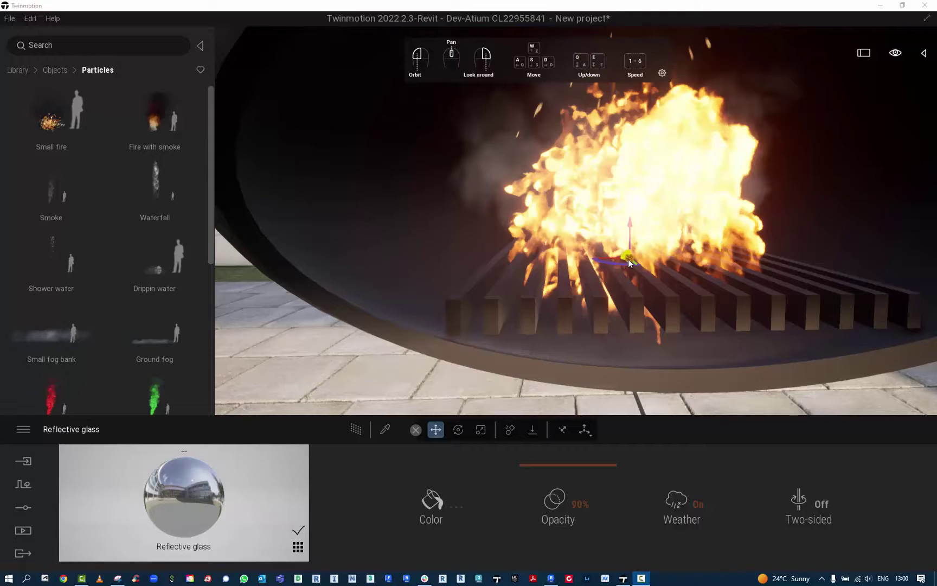
pyautogui.moveTo(628, 259); pyautogui.dragTo(648, 259)
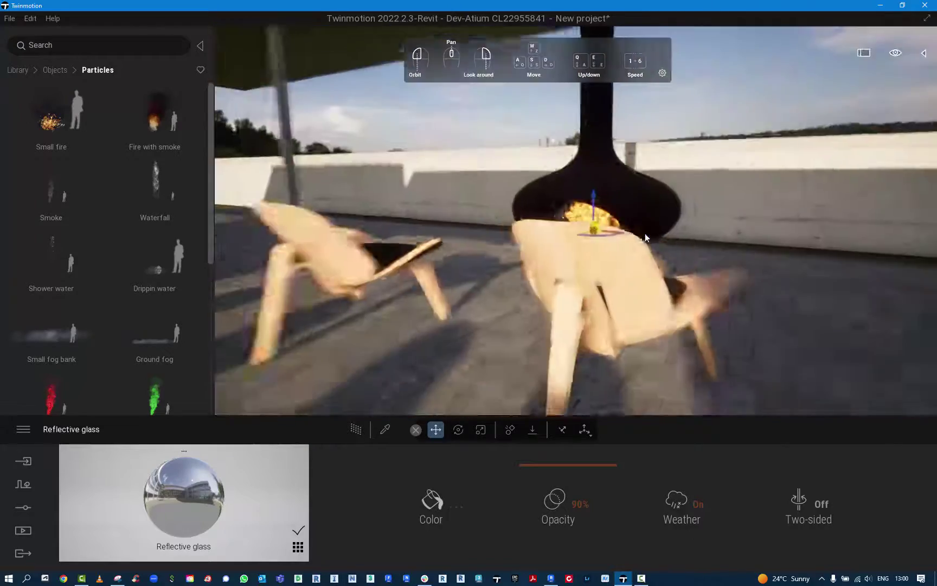
# - Examine the fire from around the covered terrace and look through the other effects in the Particles library
pyautogui.press('s')
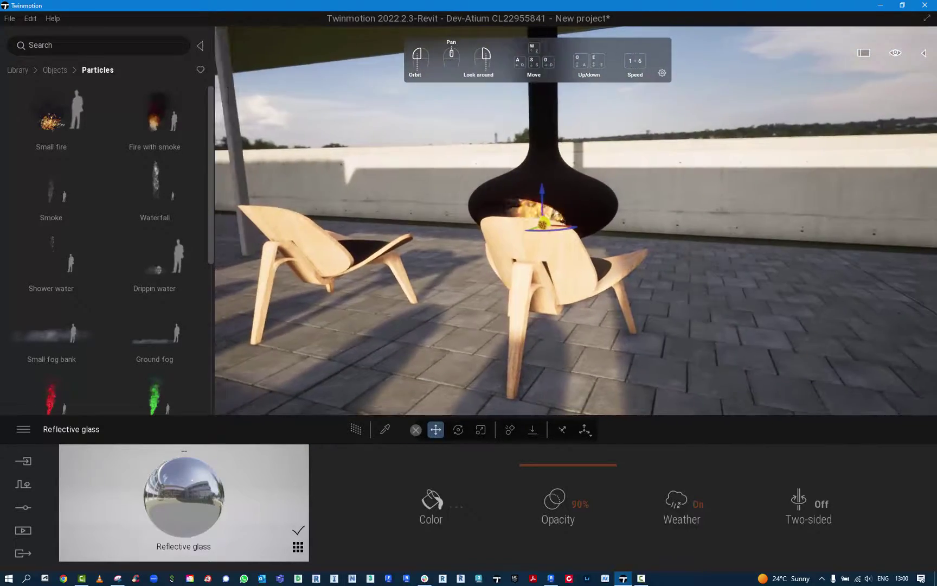
pyautogui.press('a')
pyautogui.moveTo(555, 233); pyautogui.dragTo(549, 202, button='right')
pyautogui.press('w')
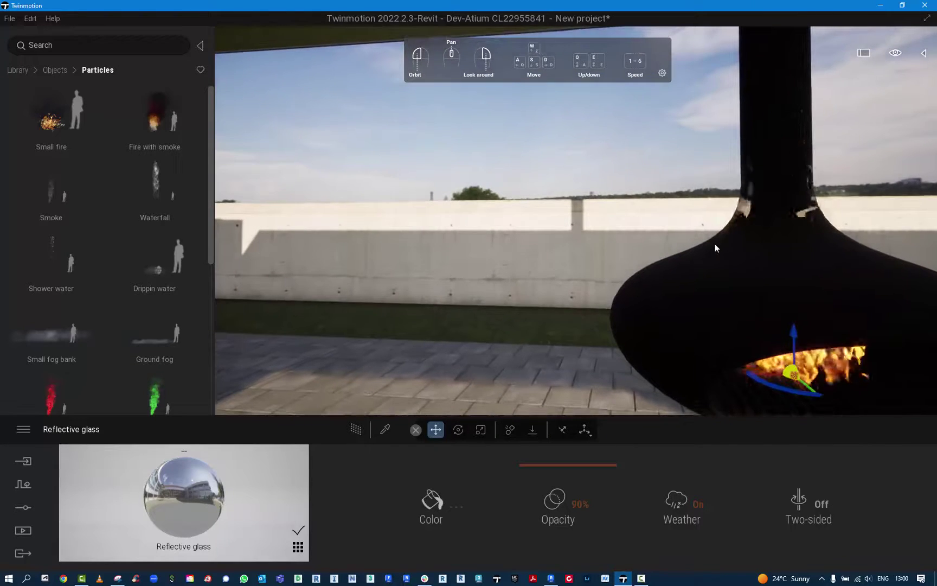
pyautogui.press('s')
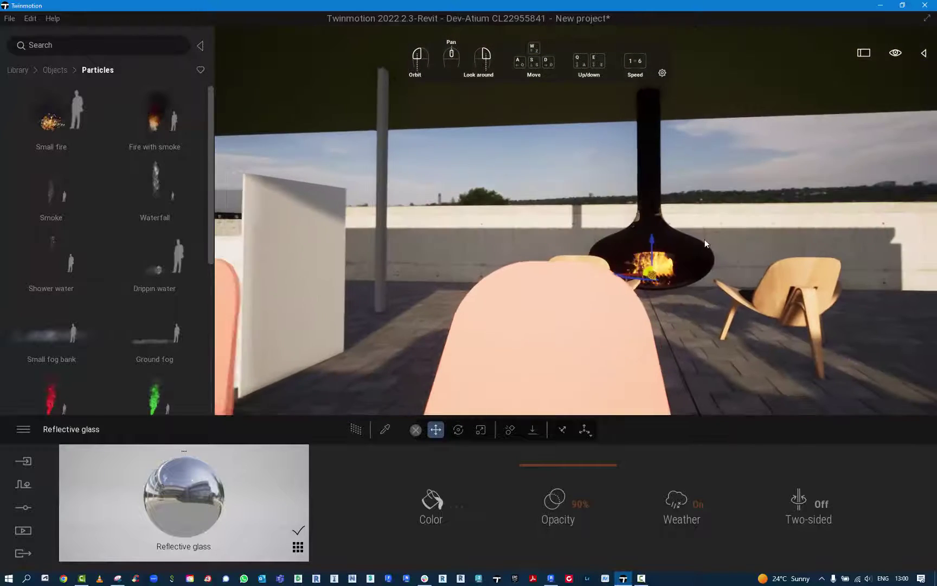
pyautogui.moveTo(704, 239); pyautogui.dragTo(667, 240, button='right')
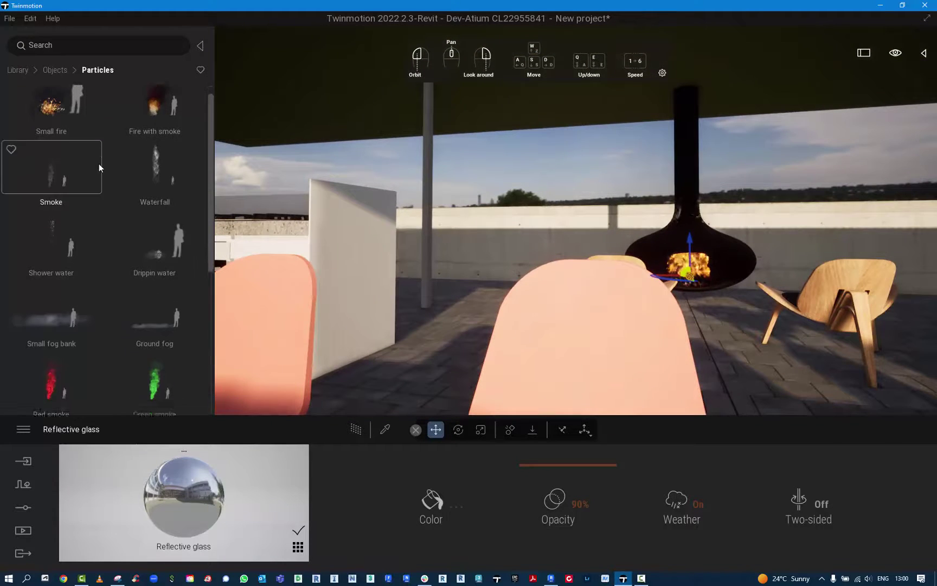
pyautogui.scroll(-5, 99, 166)
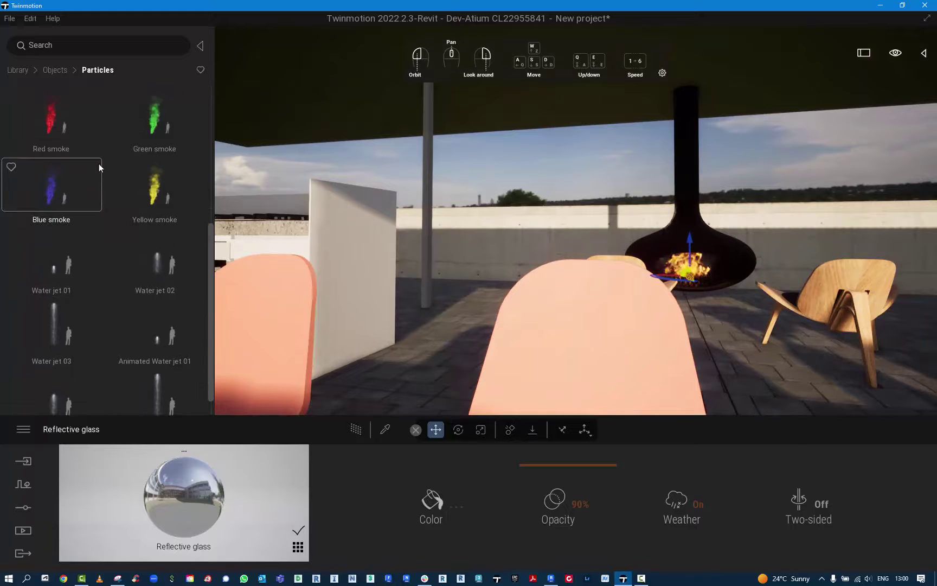
pyautogui.click(57, 70)
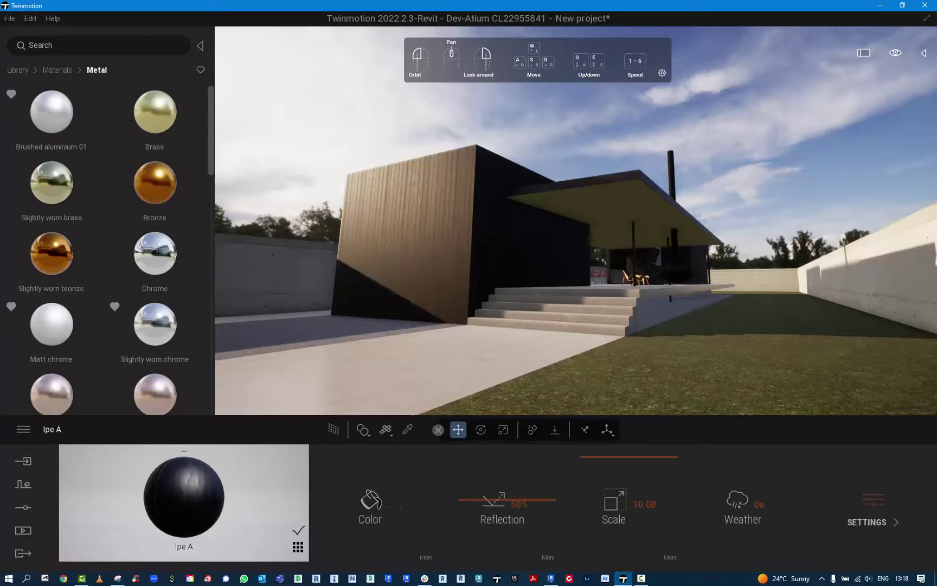
# - Examine the dark timber cladding, steps, terrace and glazing while going around the outside of the house
pyautogui.moveTo(658, 329); pyautogui.dragTo(813, 304, button='right')
pyautogui.press('w')
pyautogui.press('d')
pyautogui.press('w')
pyautogui.press('w')
pyautogui.press('w')
pyautogui.press('s')
pyautogui.press('w')
pyautogui.press('s')
pyautogui.press('s')
pyautogui.press('d')
pyautogui.press('w')
pyautogui.press('w')
pyautogui.press('s')
pyautogui.press('d')
pyautogui.moveTo(686, 297); pyautogui.dragTo(478, 298, button='right')
pyautogui.press('w')
pyautogui.press('s')
pyautogui.moveTo(672, 331); pyautogui.dragTo(655, 331, button='right')
pyautogui.press('d')
pyautogui.moveTo(491, 307); pyautogui.dragTo(287, 293, button='right')
pyautogui.press('w')
pyautogui.press('s')
pyautogui.press('d')
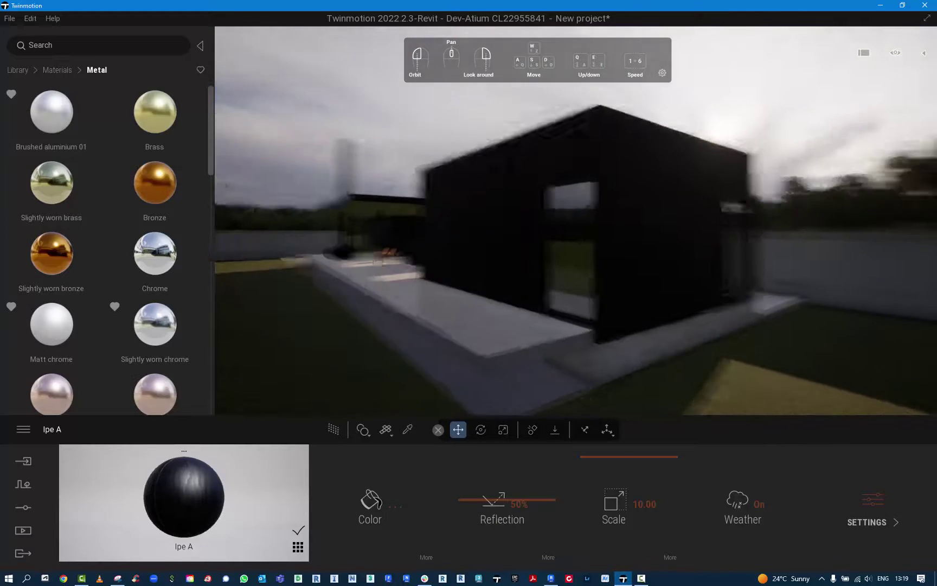
# - Set the rotation of the Approaching Storm backdrop HDRI in the lighting settings to 211°
pyautogui.click(25, 506)
pyautogui.click(374, 508)
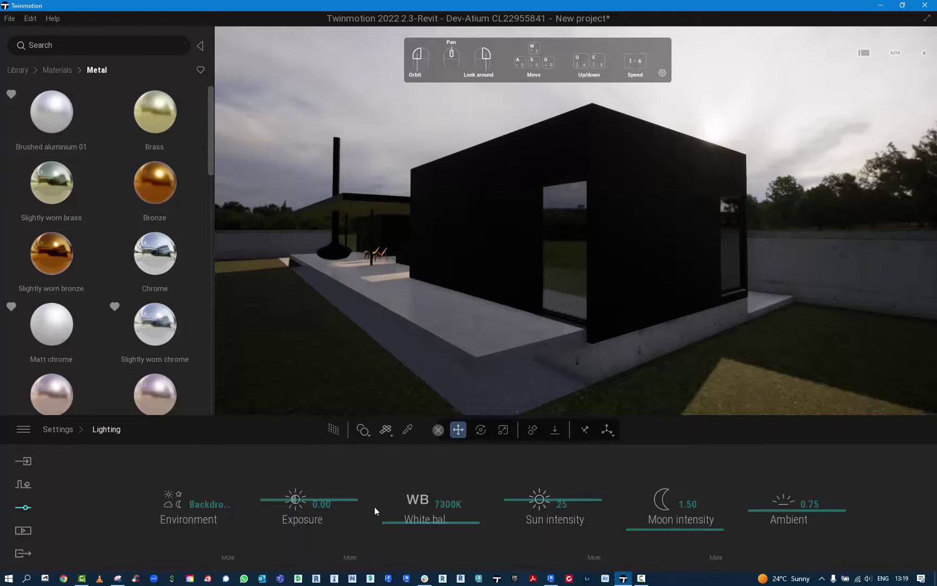
pyautogui.click(228, 558)
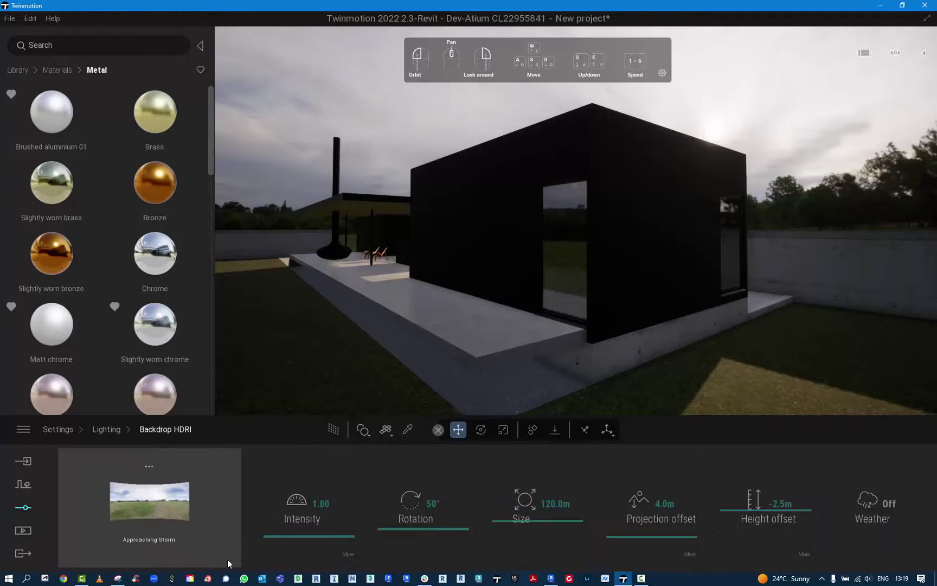
pyautogui.moveTo(397, 528); pyautogui.dragTo(396, 453)
# - Pick the Ipe A material from the timber wall beside the glazed door and open its colour setting
pyautogui.scroll(5, 474, 235)
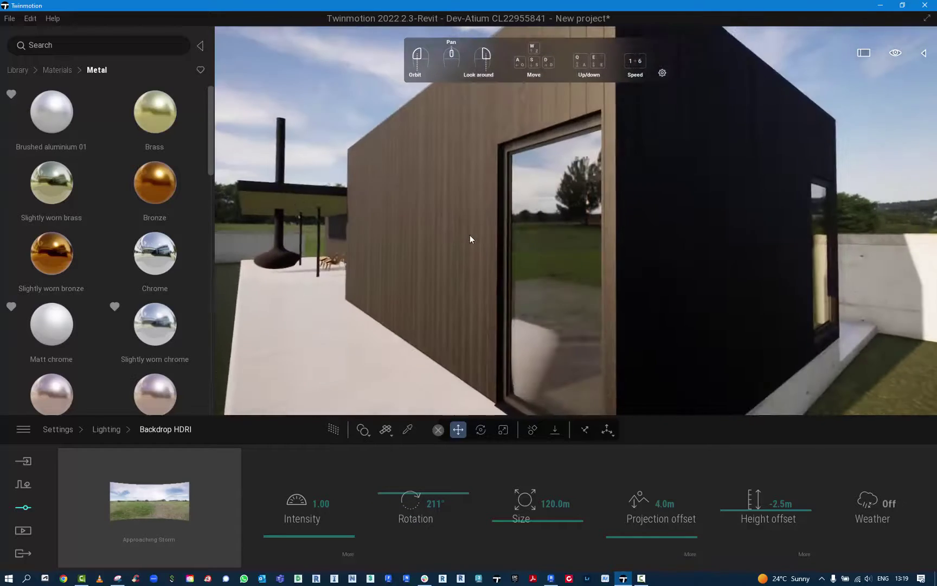
pyautogui.moveTo(469, 235); pyautogui.dragTo(569, 236, button='middle')
pyautogui.moveTo(570, 236); pyautogui.dragTo(646, 236, button='right')
pyautogui.moveTo(331, 236); pyautogui.dragTo(378, 236, button='right')
pyautogui.scroll(2, 378, 236)
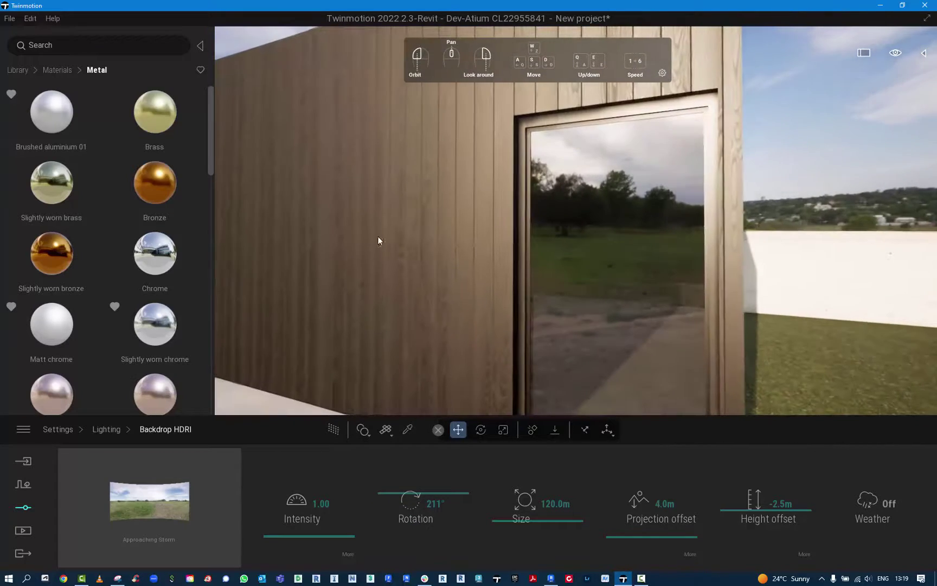
pyautogui.click(413, 431)
pyautogui.click(424, 337)
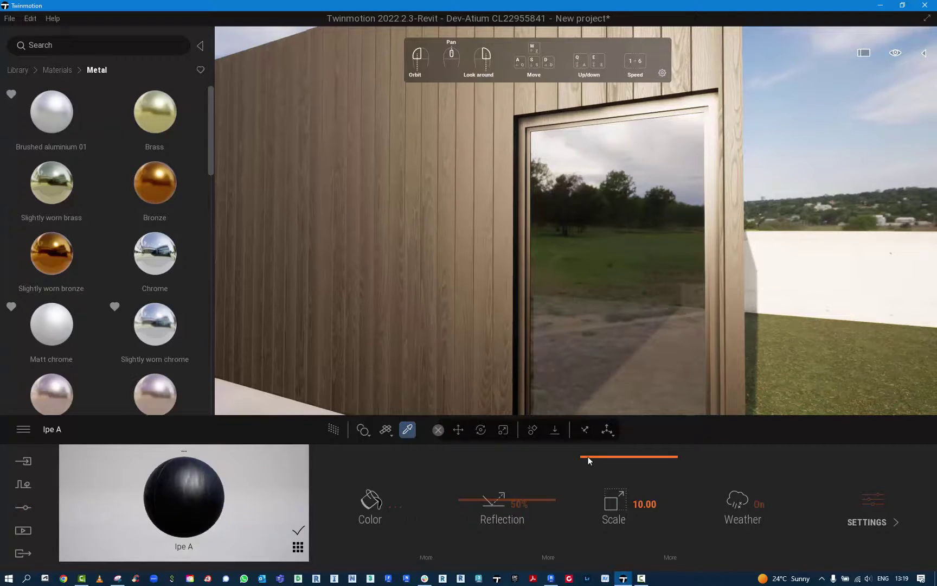
pyautogui.click(395, 508)
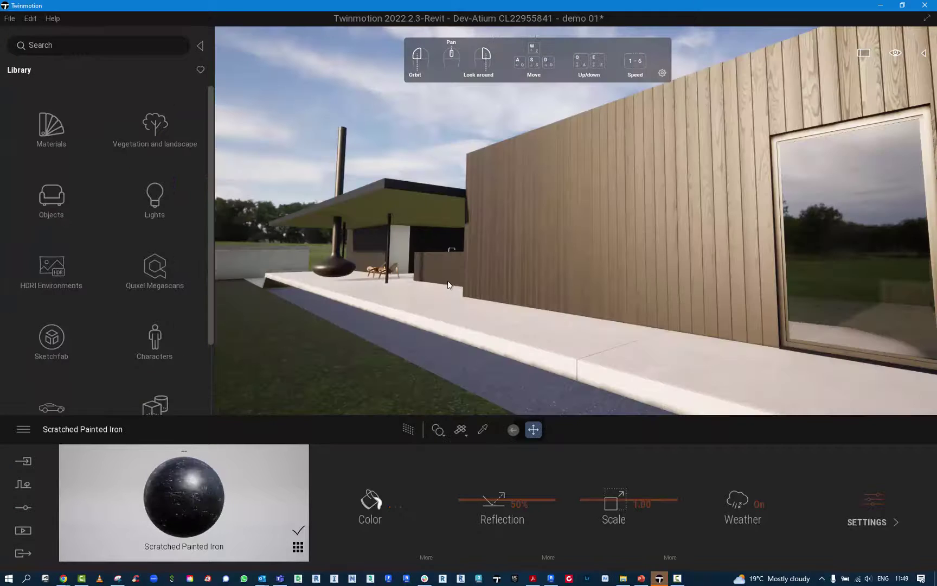
# - Inspect the covered terrace with its hanging fireplace, wooden chairs and dining furniture
pyautogui.moveTo(448, 281); pyautogui.dragTo(433, 280)
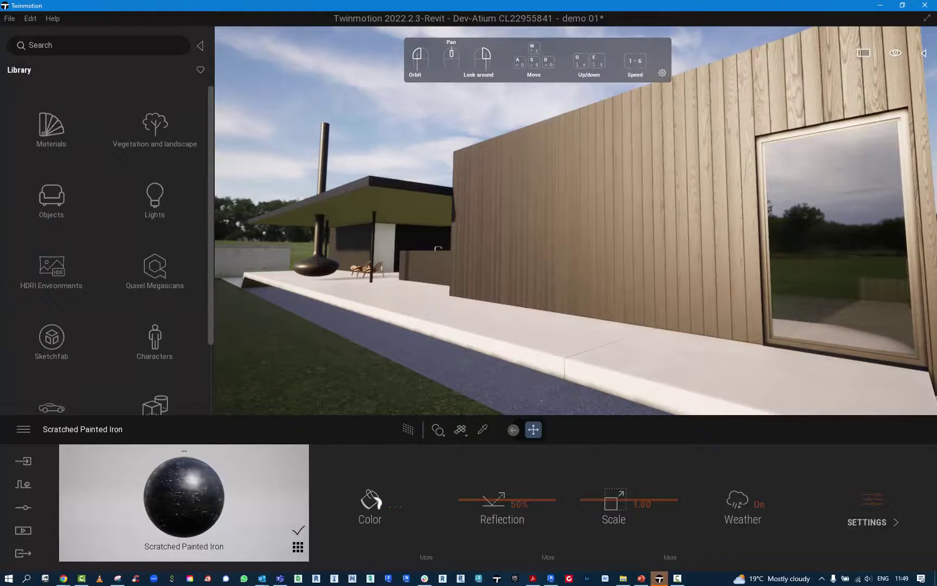
pyautogui.moveTo(433, 280)
pyautogui.mouseDown(button='right')
pyautogui.moveTo(462, 285)
pyautogui.moveTo(434, 273)
pyautogui.mouseUp(button='right')
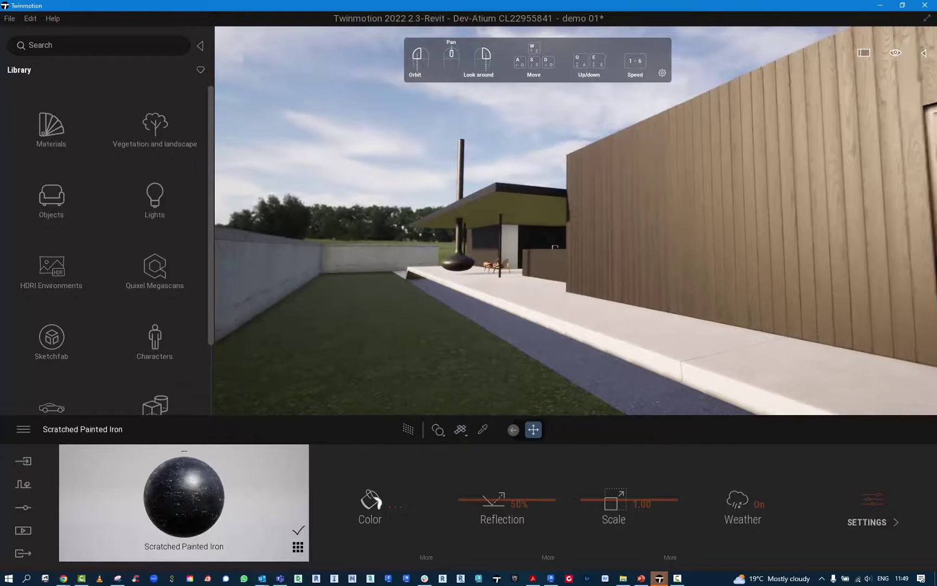
pyautogui.press('w')
pyautogui.press('w')
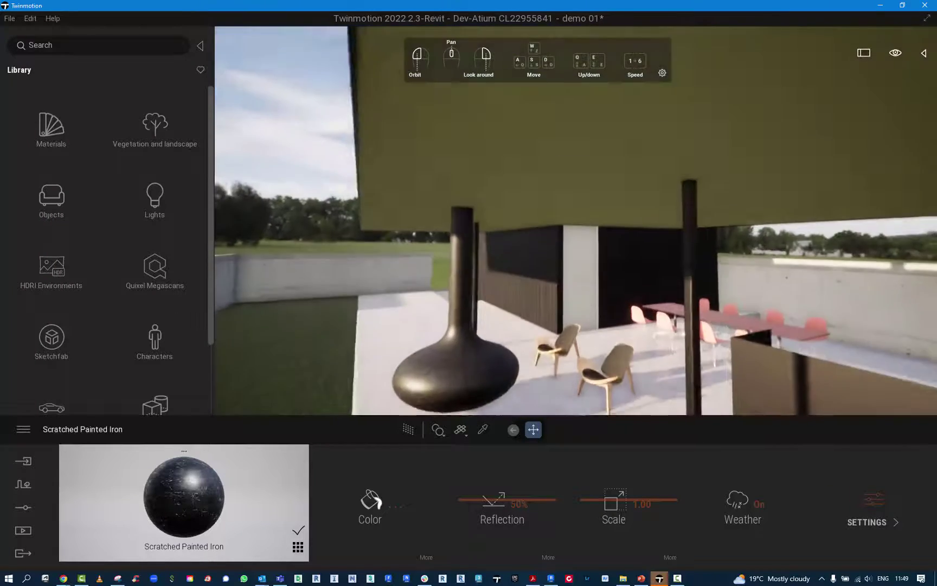
pyautogui.moveTo(434, 272); pyautogui.dragTo(438, 295, button='right')
pyautogui.press('a')
pyautogui.press('w')
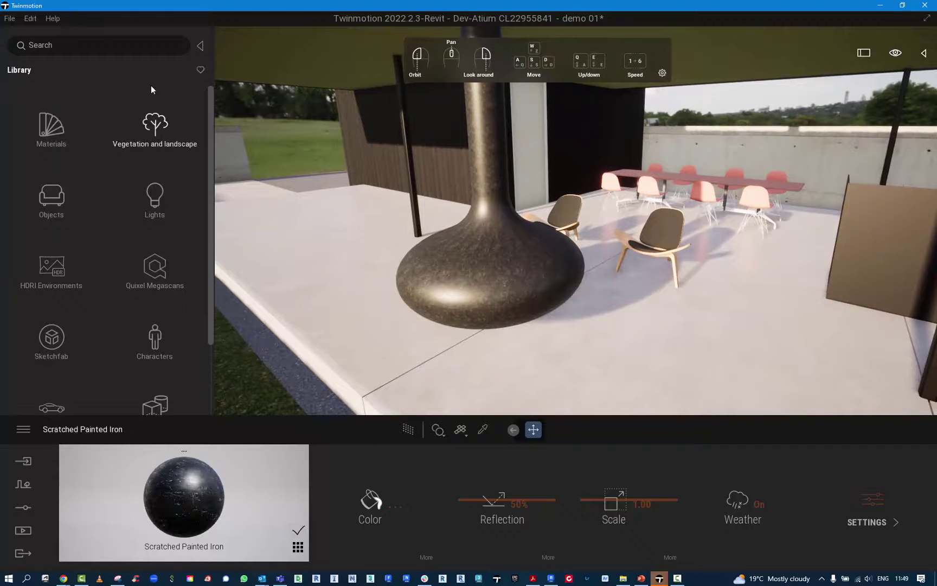
pyautogui.click(10, 20)
pyautogui.moveTo(42, 219)
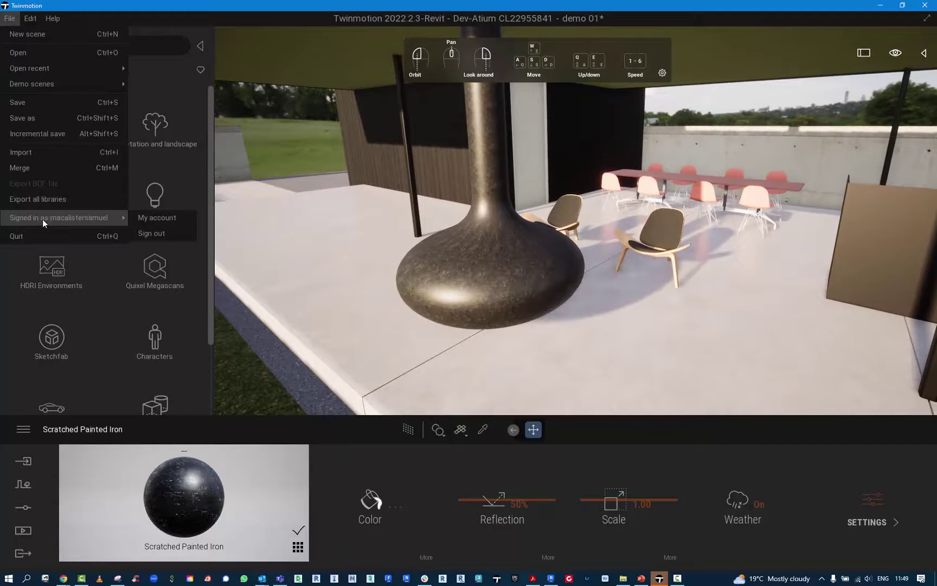
pyautogui.click(208, 16)
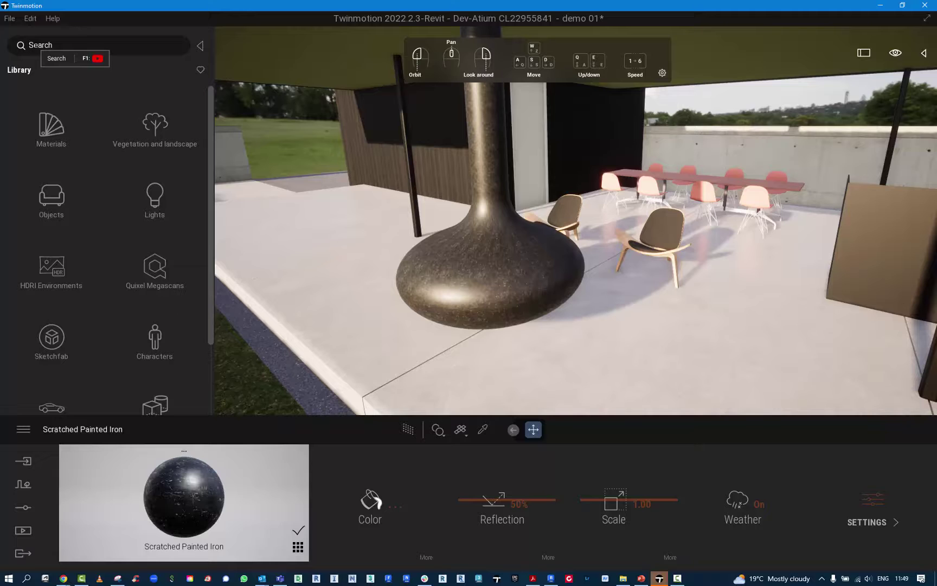
# - Search the library for iron and apply the plain Iron material to the hanging fireplace
pyautogui.click(51, 45)
pyautogui.write('iron')
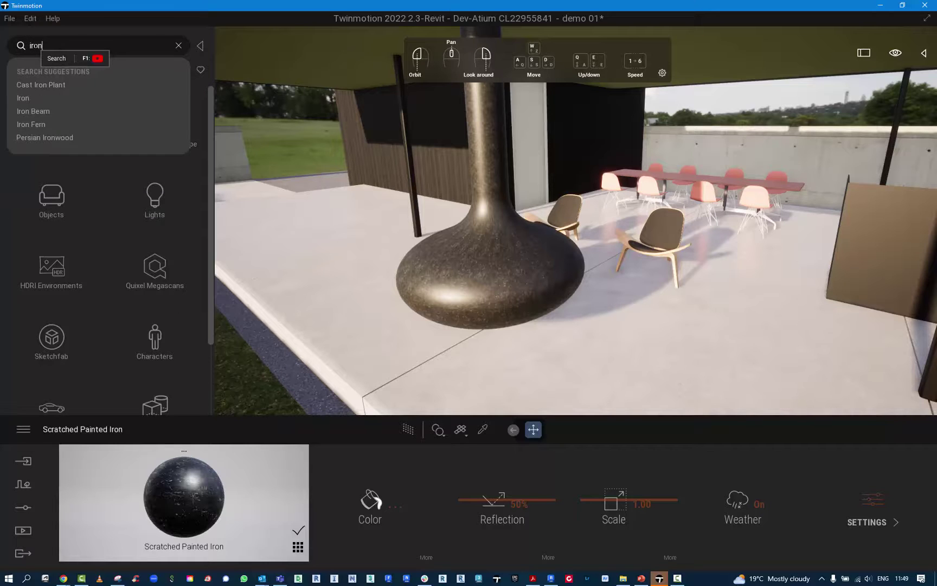
pyautogui.press('Return')
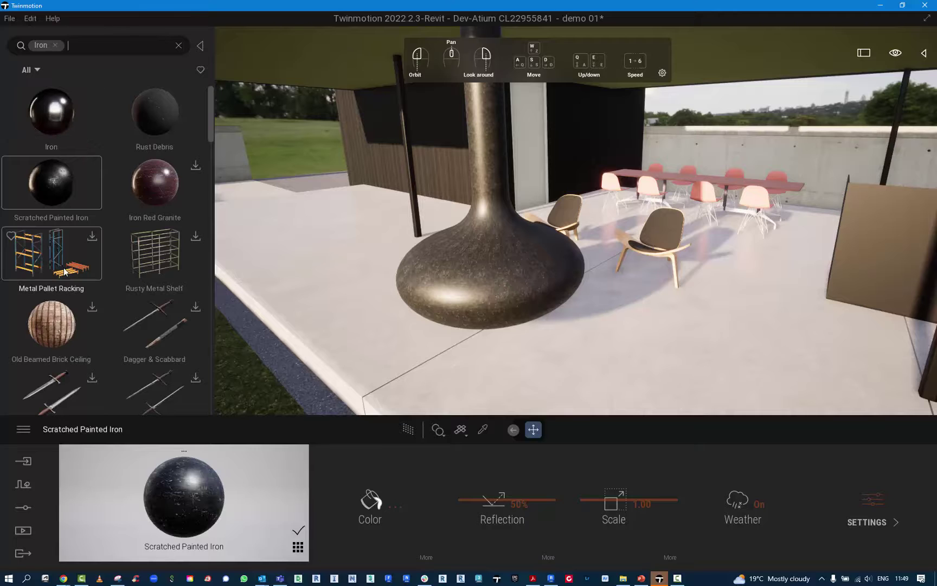
pyautogui.scroll(-5, 64, 271)
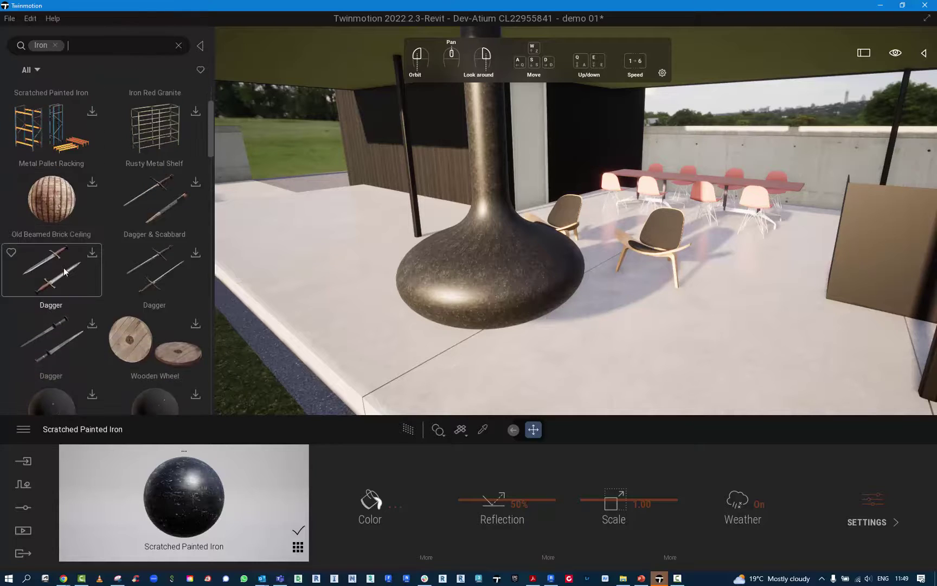
pyautogui.scroll(-2, 64, 268)
pyautogui.scroll(-2, 64, 267)
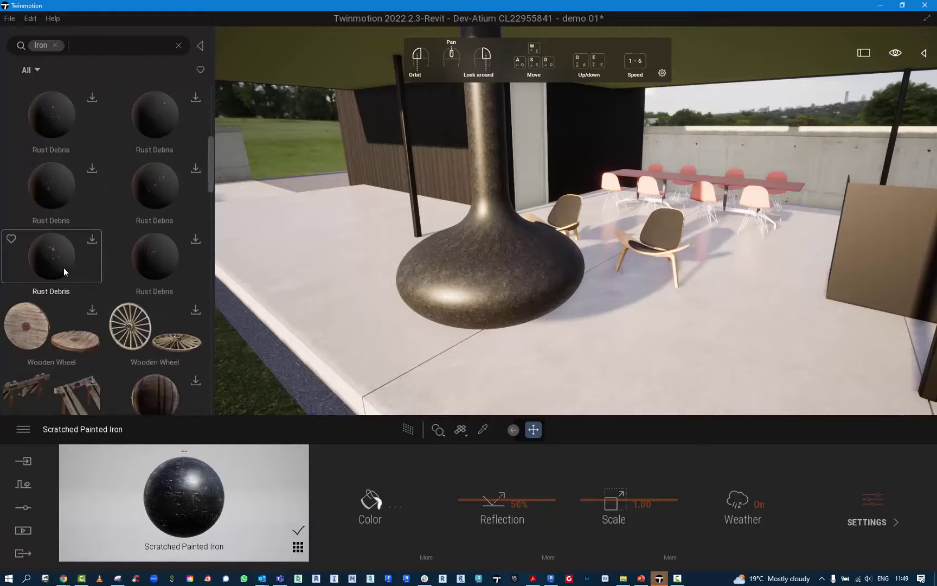
pyautogui.scroll(-10, 63, 268)
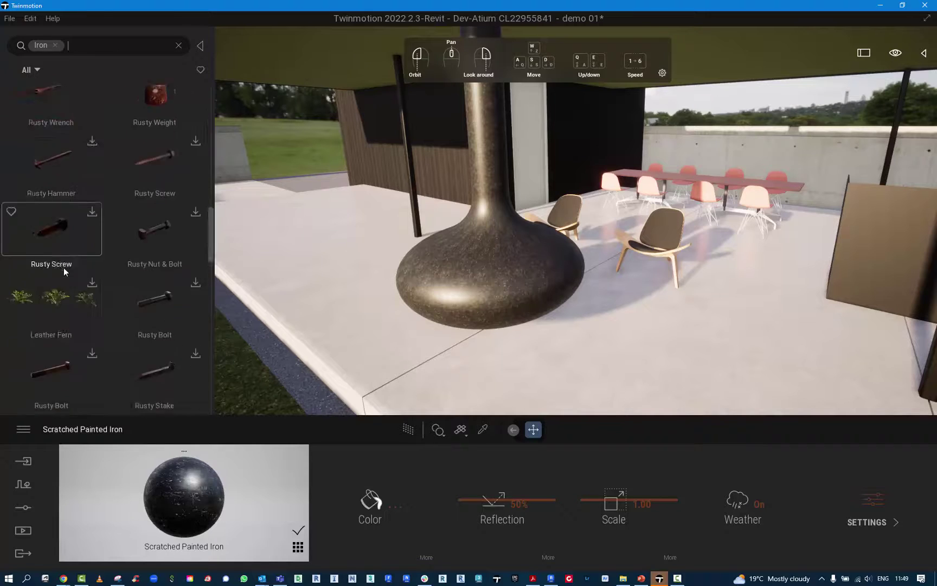
pyautogui.scroll(-10, 64, 268)
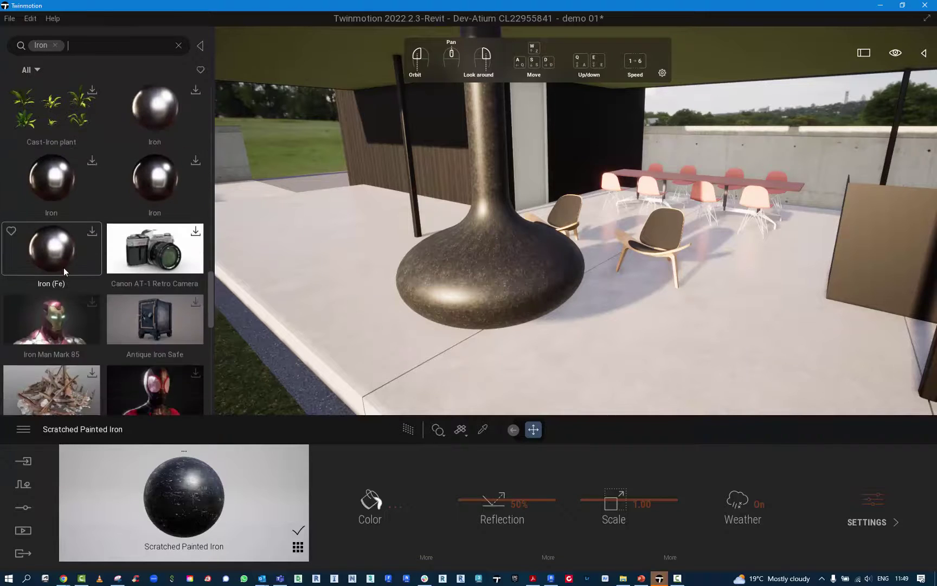
pyautogui.scroll(1, 64, 267)
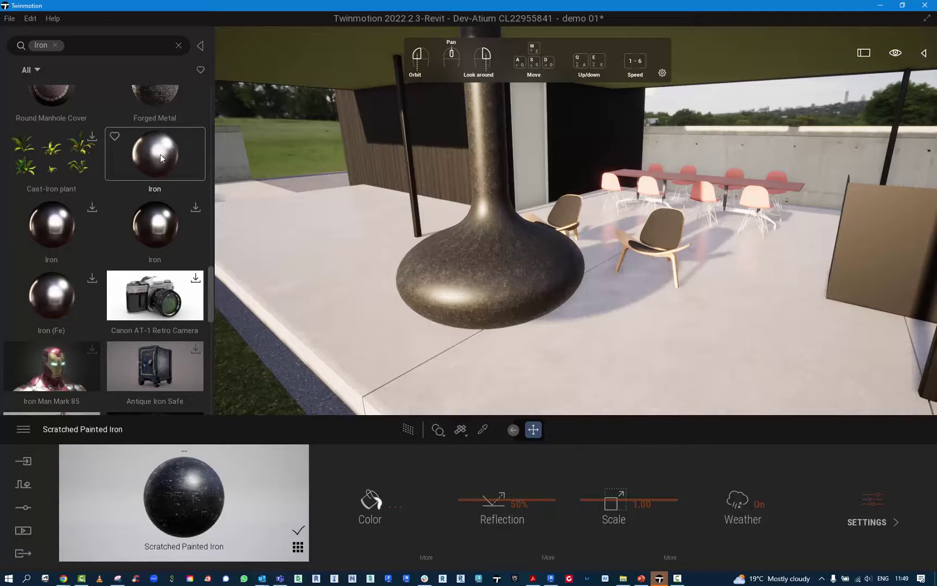
pyautogui.moveTo(160, 154); pyautogui.dragTo(470, 346)
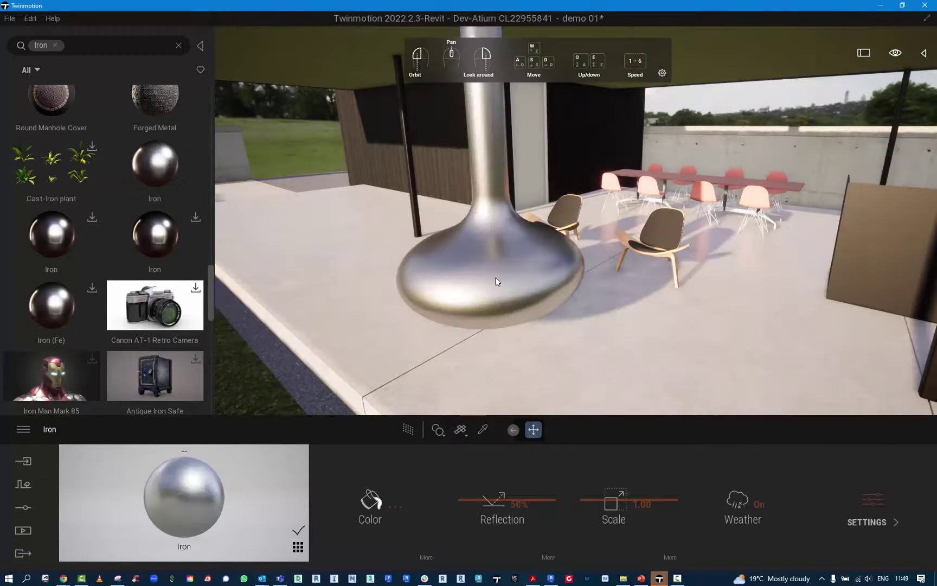
# - Darken the color of the fireplace's Iron material to black
pyautogui.click(403, 506)
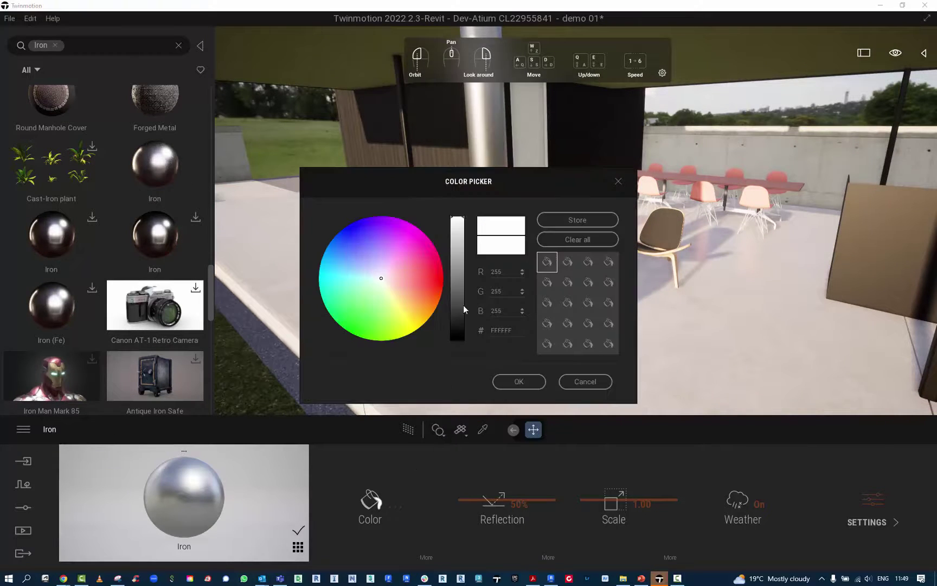
pyautogui.moveTo(458, 224); pyautogui.dragTo(450, 325)
pyautogui.click(516, 381)
pyautogui.moveTo(450, 325); pyautogui.dragTo(592, 295, button='right')
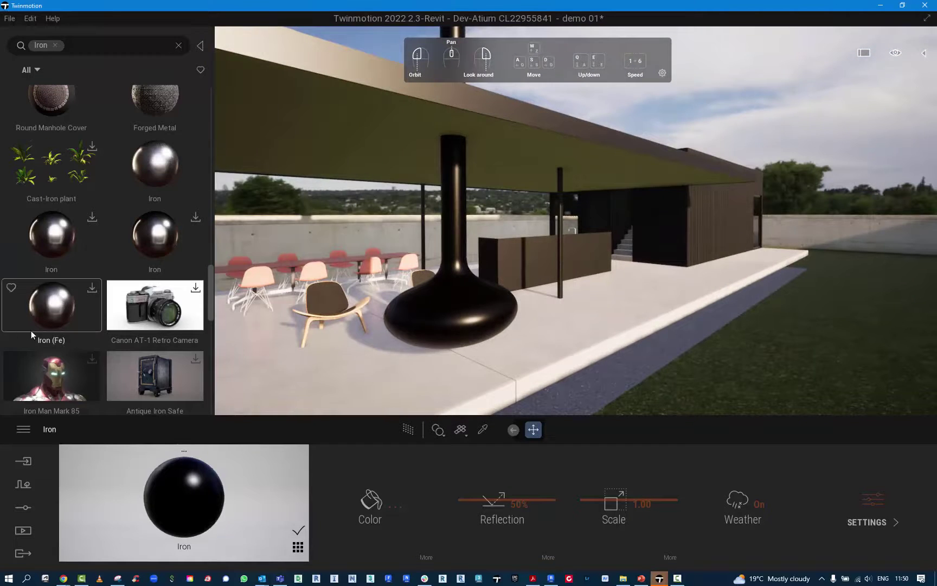
pyautogui.scroll(-1, 72, 316)
pyautogui.moveTo(72, 317)
pyautogui.scroll(-4, 71, 317)
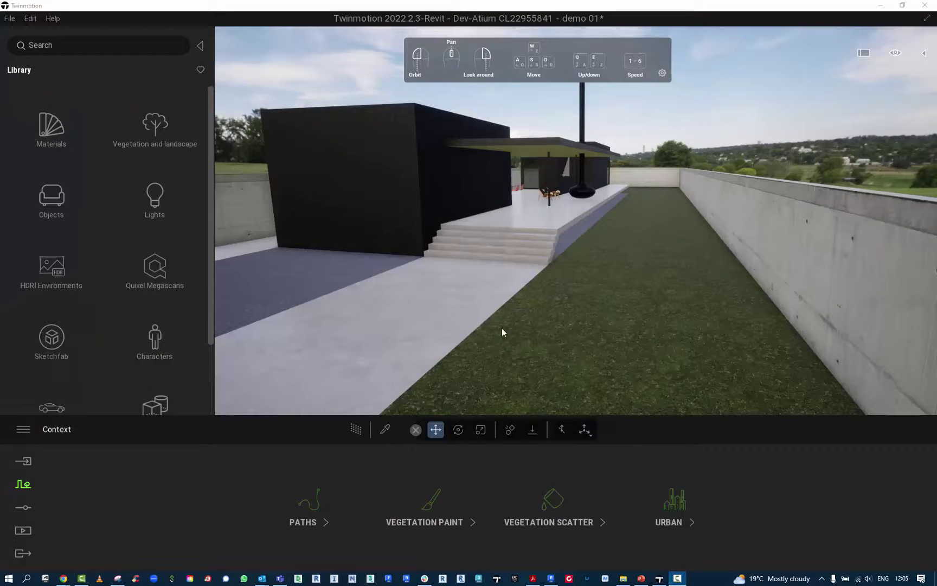
# - Open Vegetation scatter, add Lawn 01 from the grass and flowers library as a scatter model, and select it
pyautogui.moveTo(502, 329); pyautogui.dragTo(548, 359, button='right')
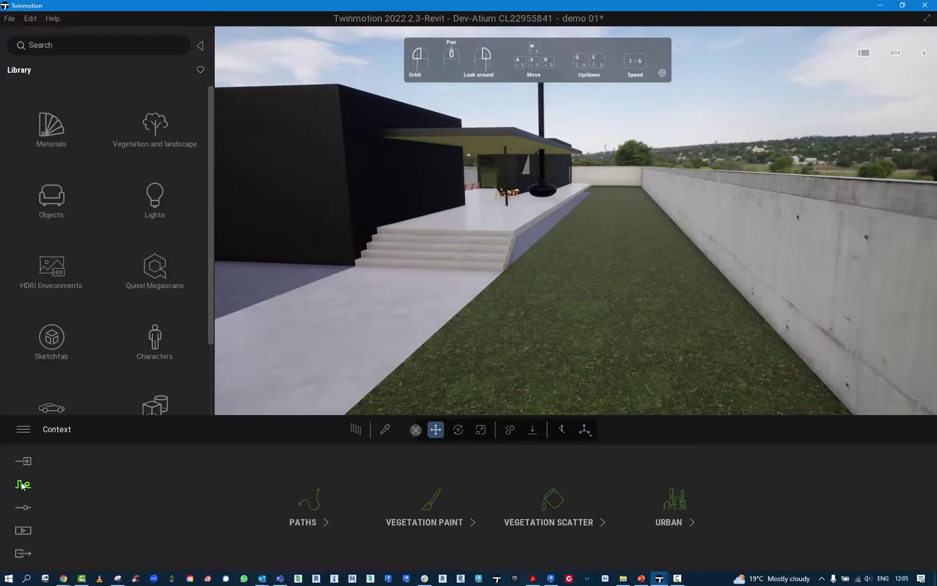
pyautogui.click(544, 507)
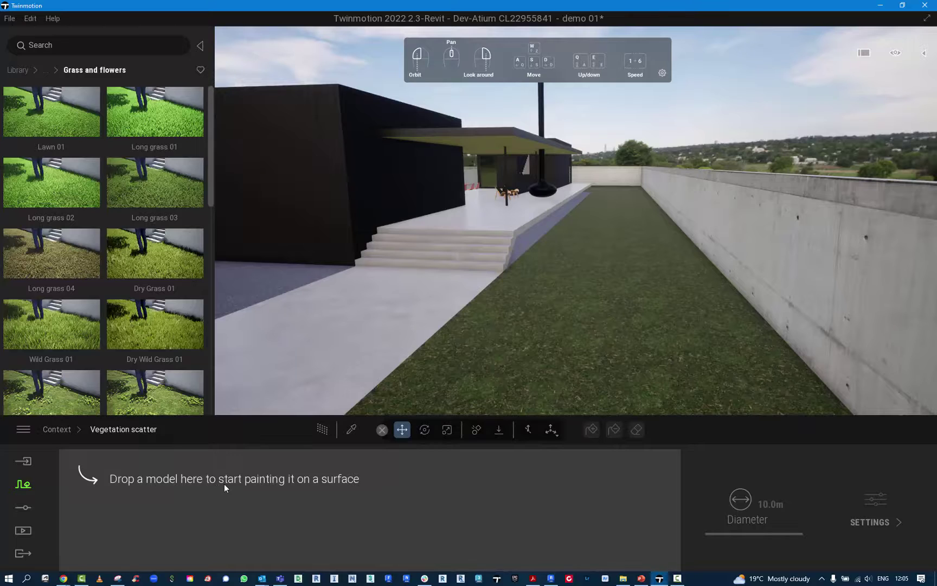
pyautogui.moveTo(156, 207)
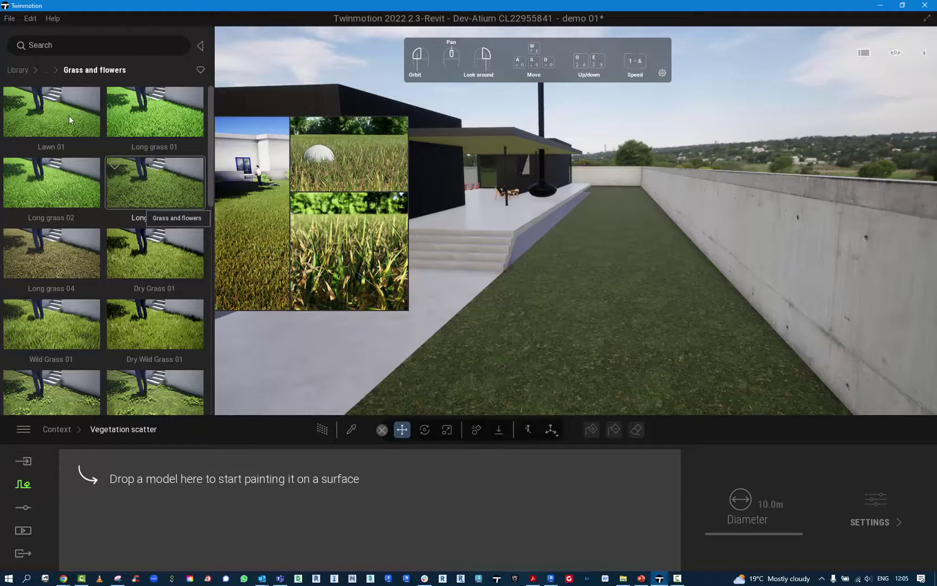
pyautogui.moveTo(69, 116)
pyautogui.moveTo(54, 107); pyautogui.dragTo(148, 460)
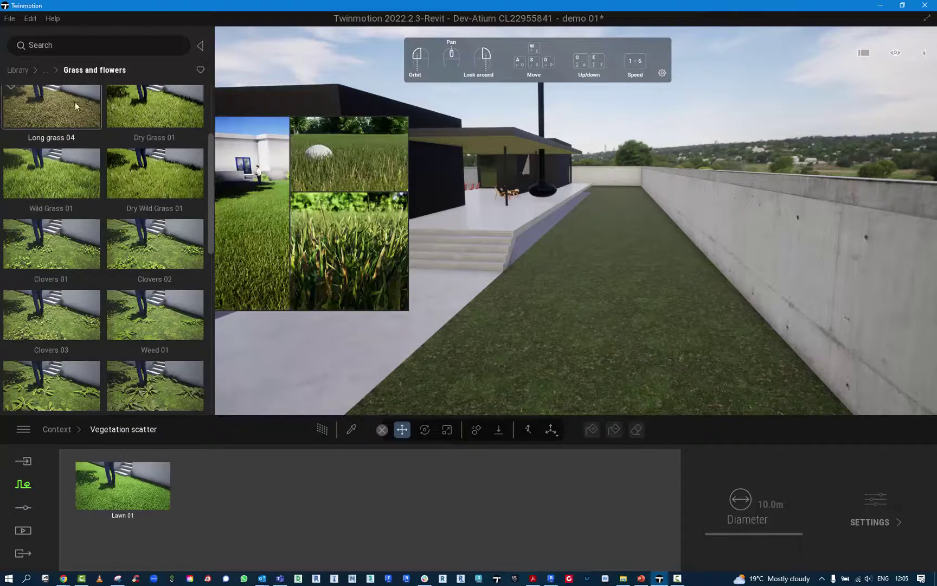
pyautogui.click(139, 493)
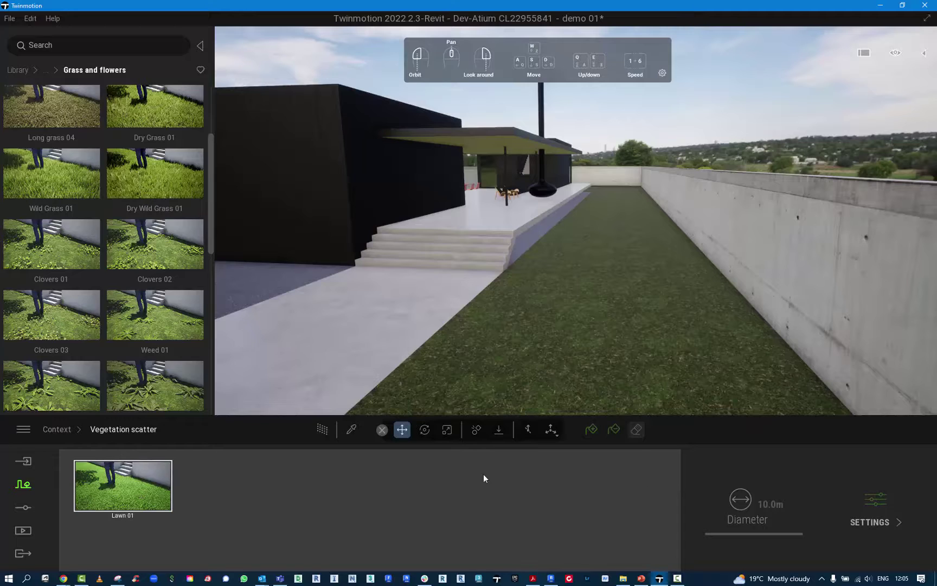
# - Fill the lawn strip between the house and the concrete wall with scattered Lawn 01
pyautogui.click(585, 431)
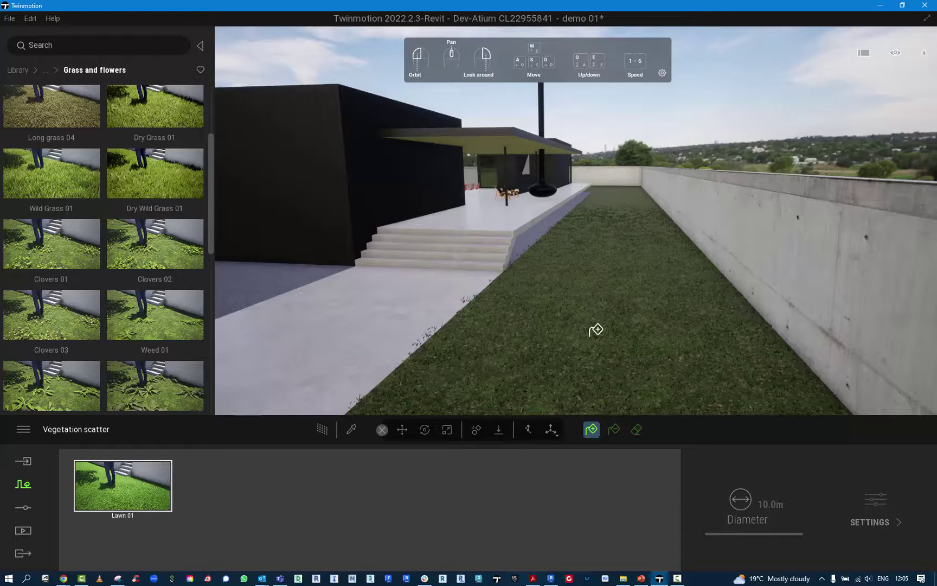
pyautogui.moveTo(609, 371)
pyautogui.mouseDown(button='right')
pyautogui.moveTo(609, 385)
pyautogui.moveTo(614, 362)
pyautogui.mouseUp(button='right')
pyautogui.press('e')
pyautogui.press('e')
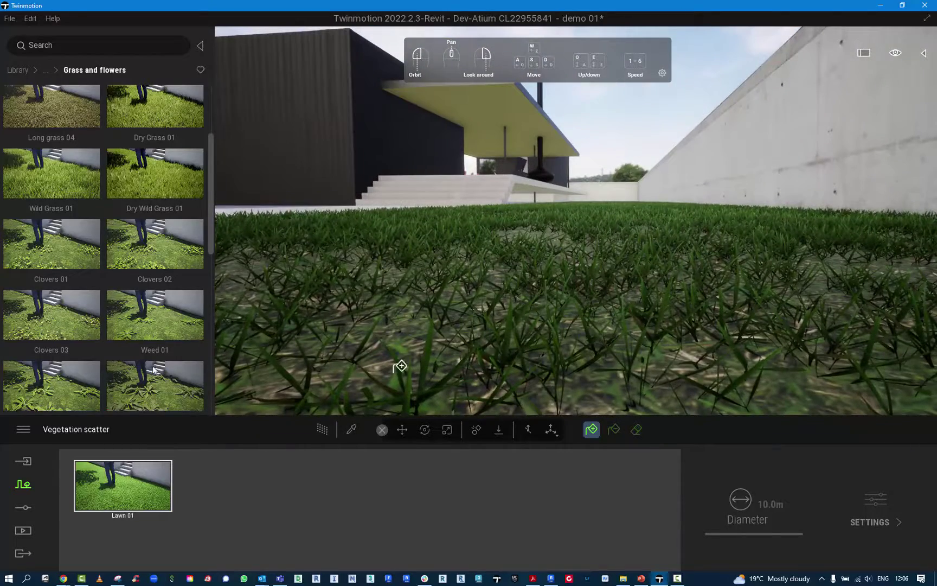
# - Add Dry Wild Grass 01, Dry Grass 01 and Wild Grass 01 to the vegetation scatter models
pyautogui.moveTo(145, 184)
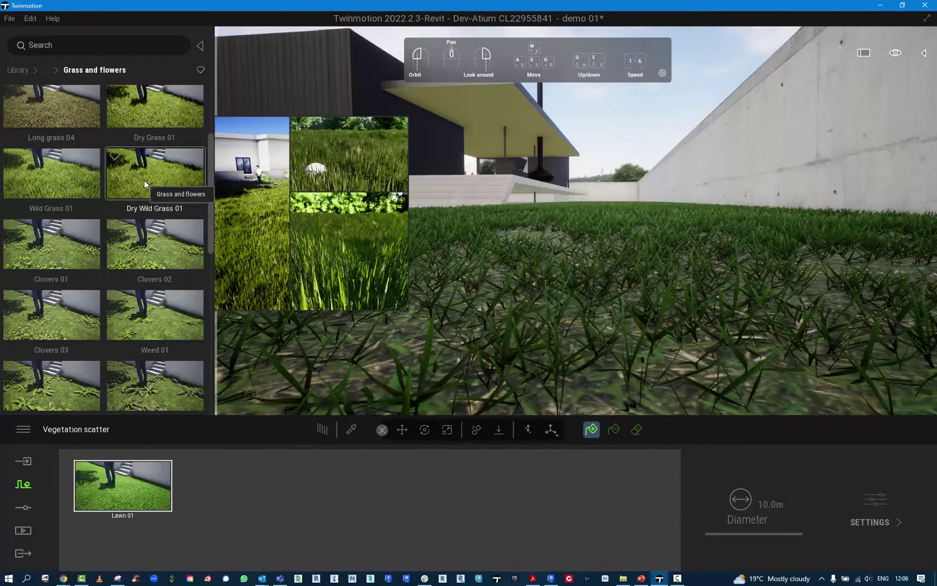
pyautogui.moveTo(145, 184); pyautogui.dragTo(231, 484)
pyautogui.scroll(-1, 148, 129)
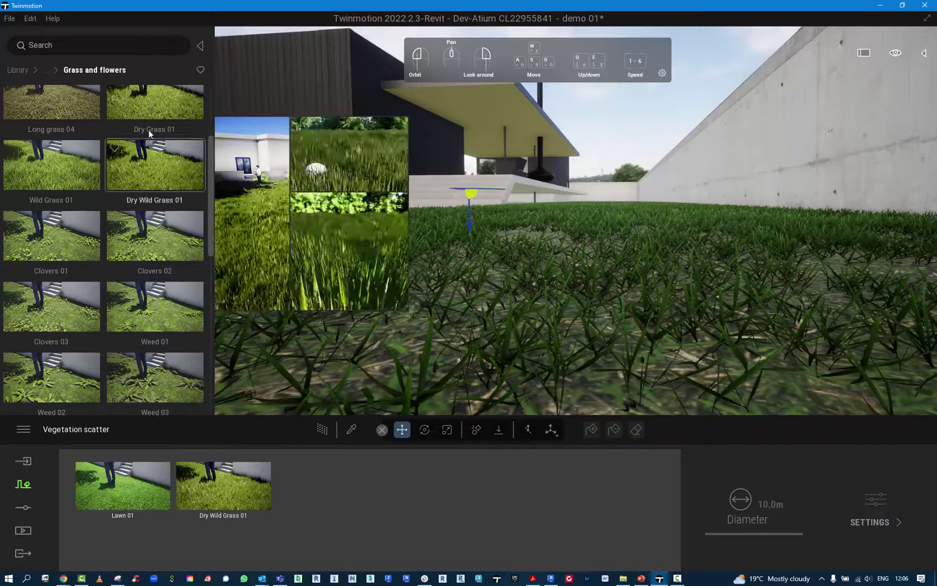
pyautogui.moveTo(238, 283); pyautogui.dragTo(329, 486)
pyautogui.scroll(1, 151, 325)
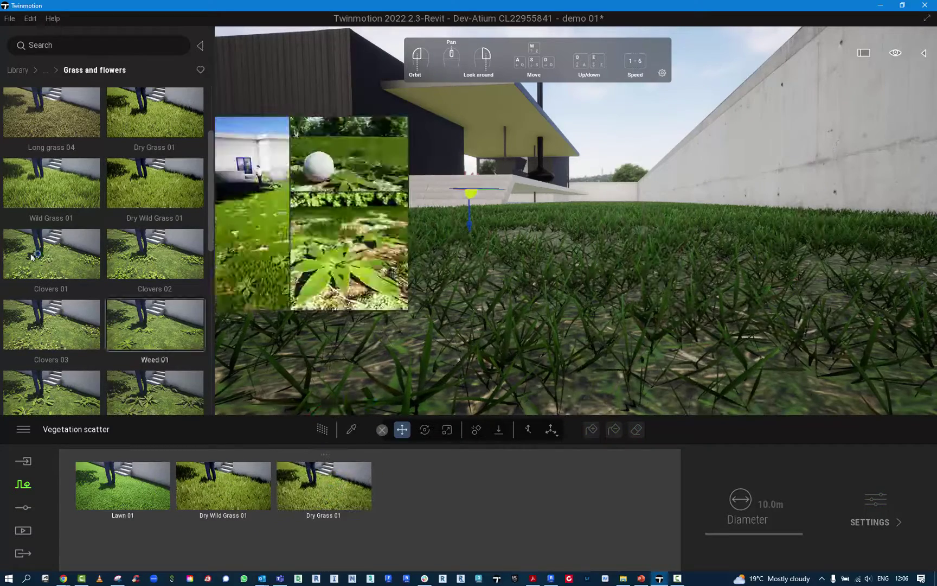
pyautogui.moveTo(31, 186)
pyautogui.moveTo(32, 186); pyautogui.dragTo(413, 482)
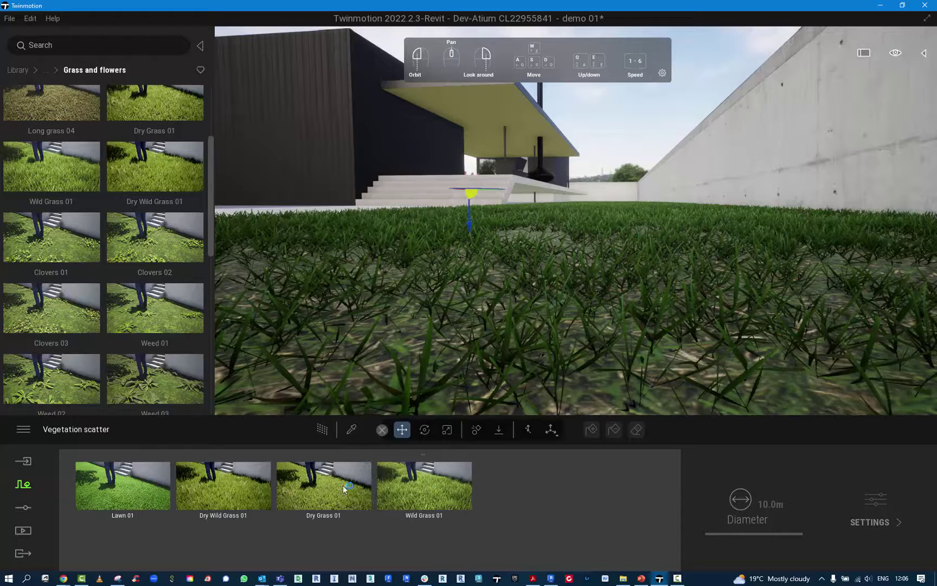
# - Scatter Dry Wild Grass 01, Dry Grass 01 and Wild Grass 01 together over the lawn strip beside the house
pyautogui.click(244, 484)
pyautogui.click(325, 484)
pyautogui.click(442, 483)
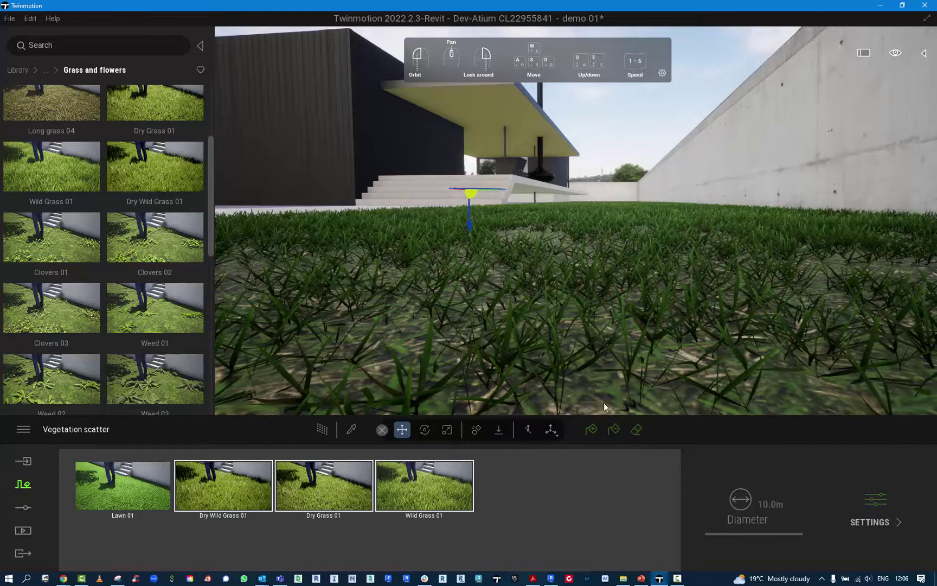
pyautogui.click(594, 427)
pyautogui.click(607, 255)
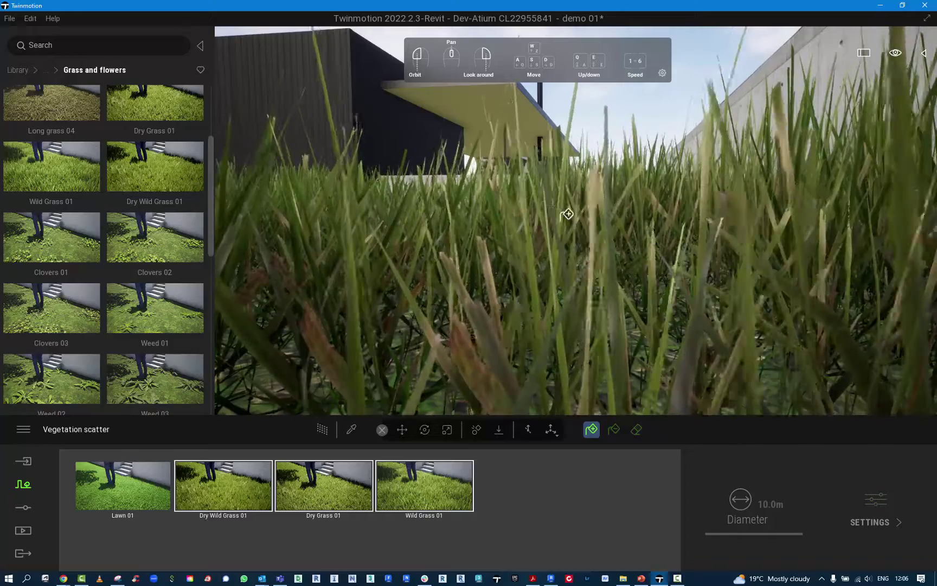
pyautogui.press('q')
pyautogui.press('e')
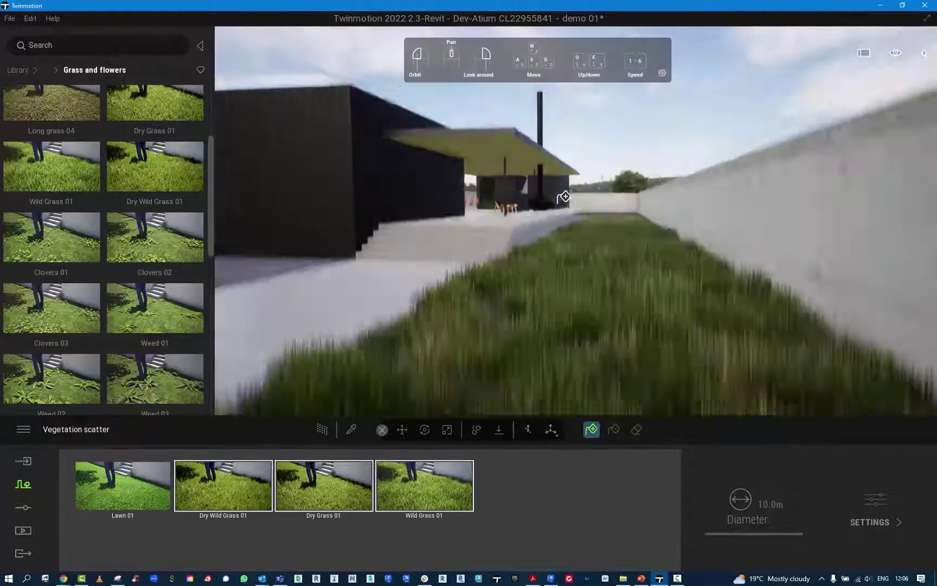
pyautogui.click(515, 380)
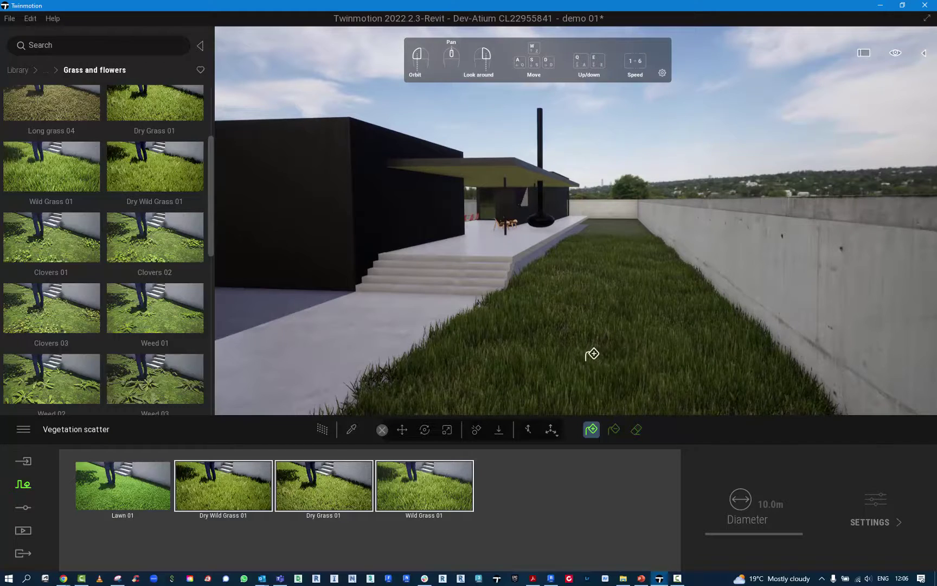
# - Examine the scattered grass close up along the strip, the bare lawn at its far end, and the clover previews
pyautogui.scroll(5, 573, 314)
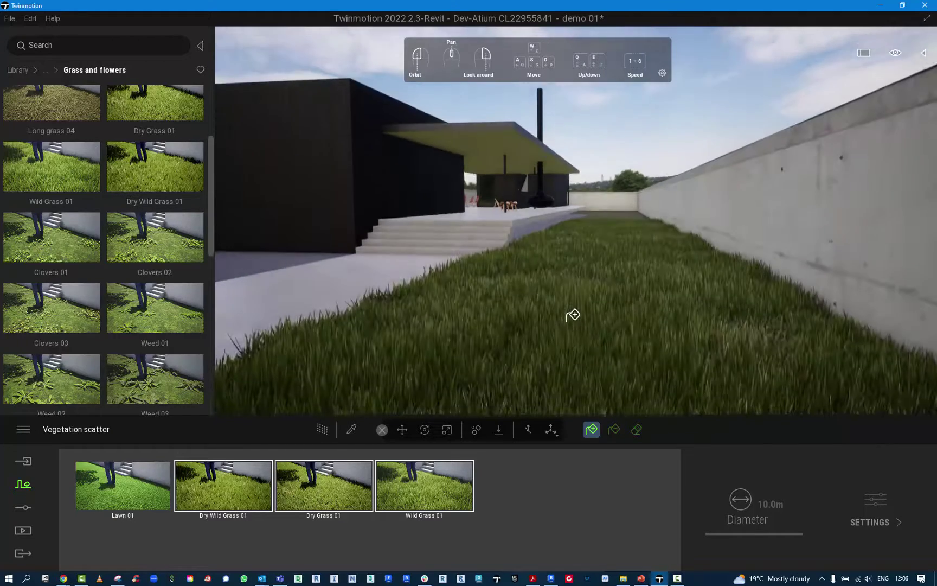
pyautogui.scroll(5, 574, 313)
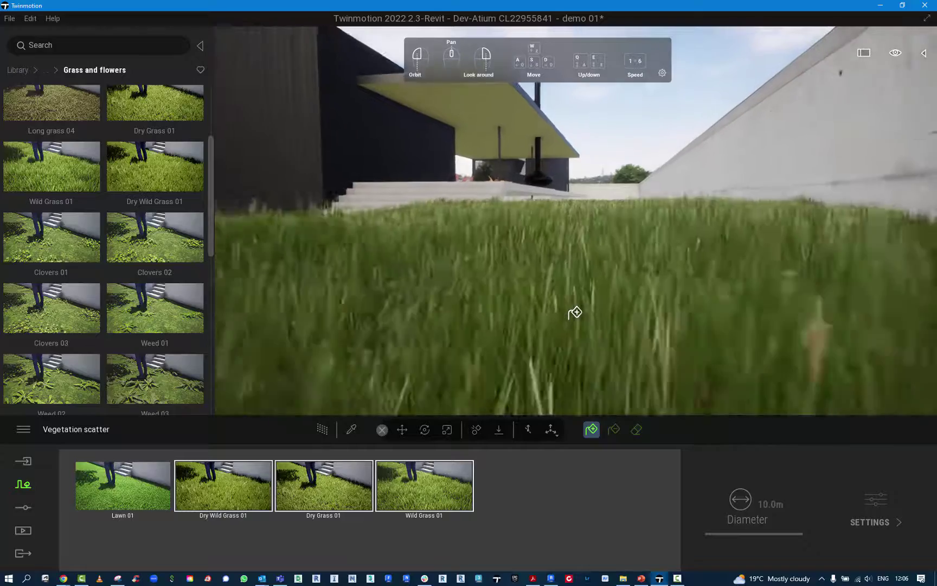
pyautogui.scroll(4, 606, 217)
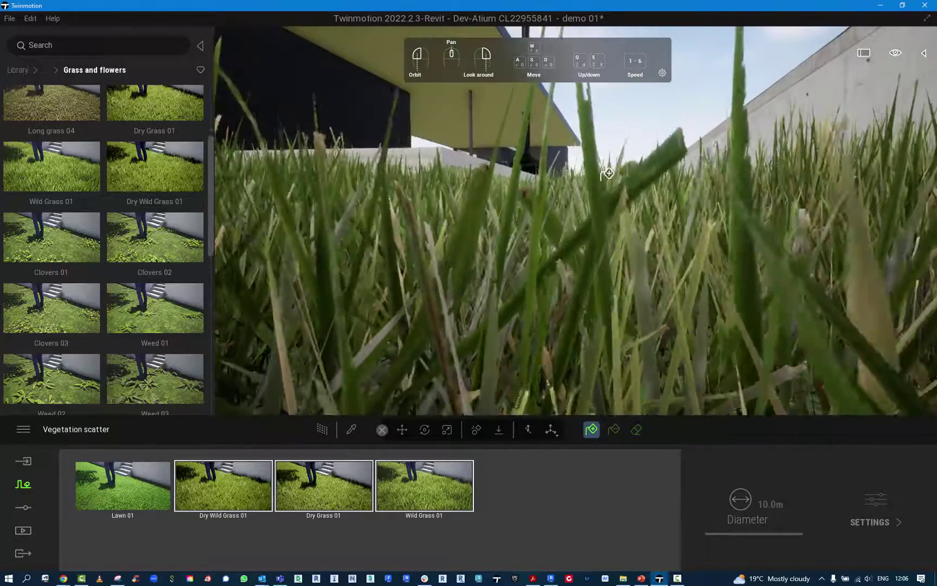
pyautogui.scroll(-10, 624, 228)
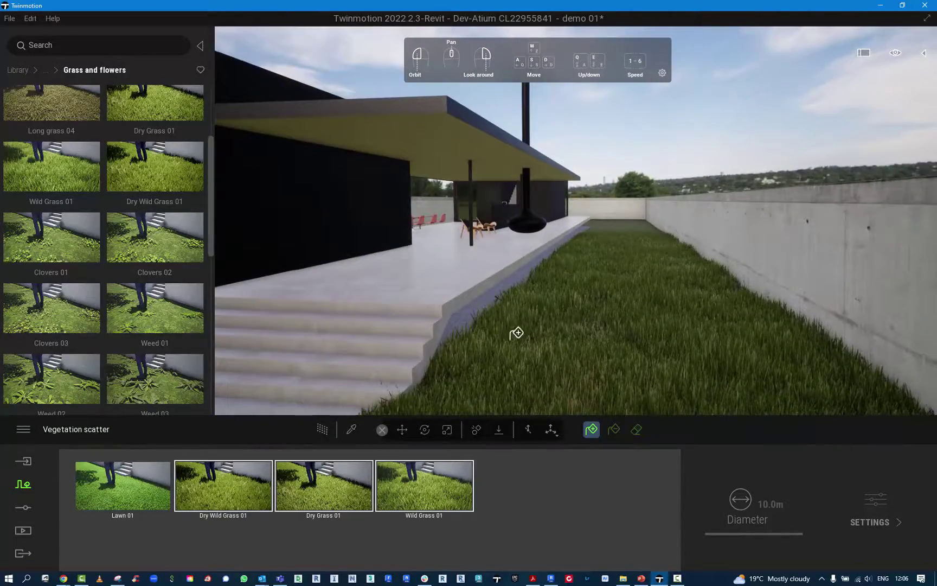
pyautogui.moveTo(517, 333); pyautogui.dragTo(452, 379, button='right')
pyautogui.press('w')
pyautogui.press('w')
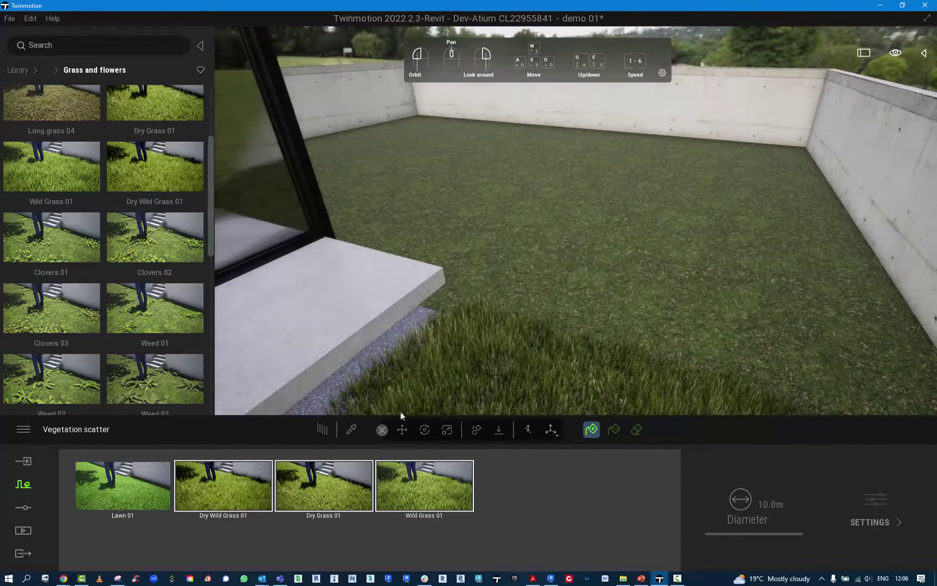
pyautogui.moveTo(45, 305)
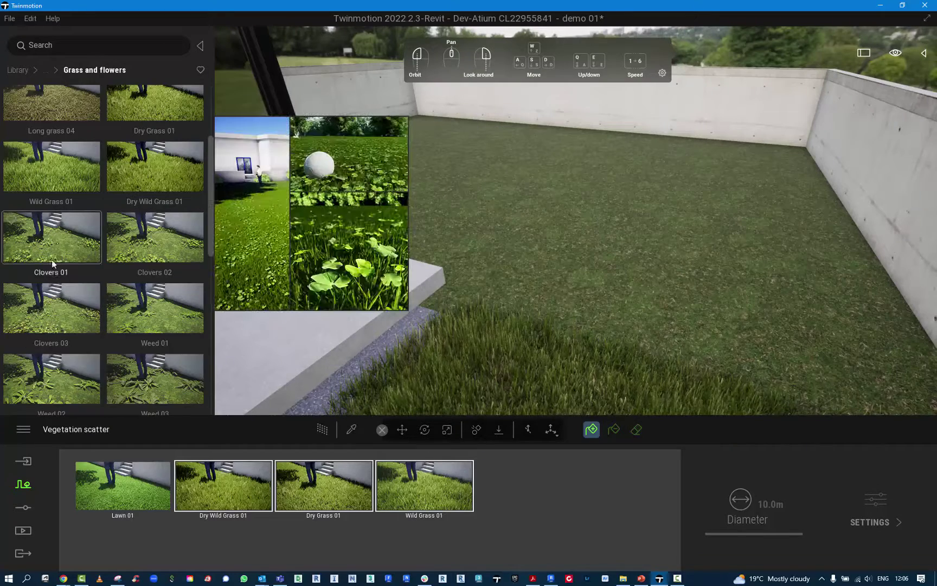
# - Add Clovers 02, Clovers 01 and Clovers 03 to the vegetation scatter models
pyautogui.click(53, 234)
pyautogui.moveTo(140, 234)
pyautogui.moveTo(140, 235); pyautogui.dragTo(525, 486)
pyautogui.moveTo(33, 229)
pyautogui.moveTo(33, 229); pyautogui.dragTo(626, 486)
pyautogui.moveTo(62, 294)
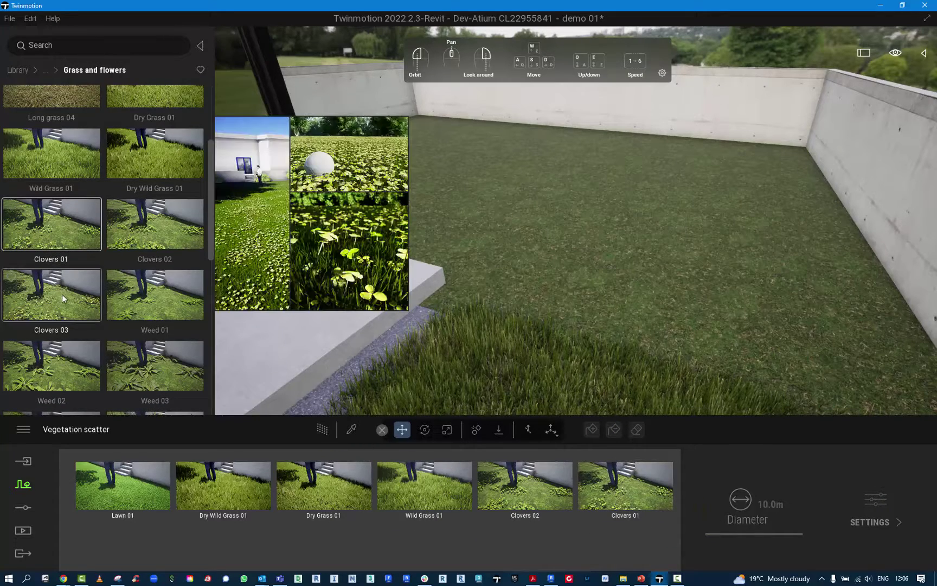
pyautogui.moveTo(61, 294); pyautogui.dragTo(515, 538)
# - Scatter the three clover models together over the bare lawn at the far end of the walled garden
pyautogui.click(514, 488)
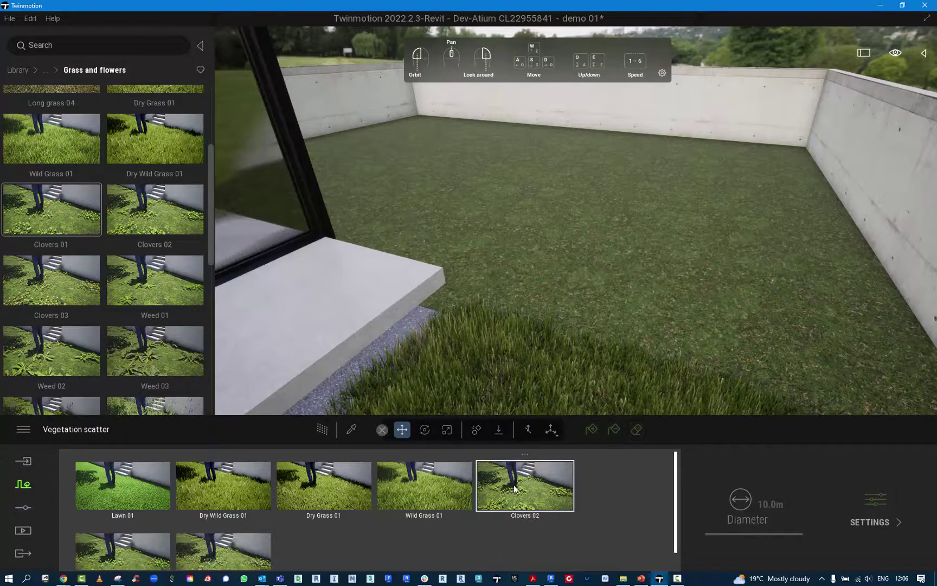
pyautogui.click(145, 552)
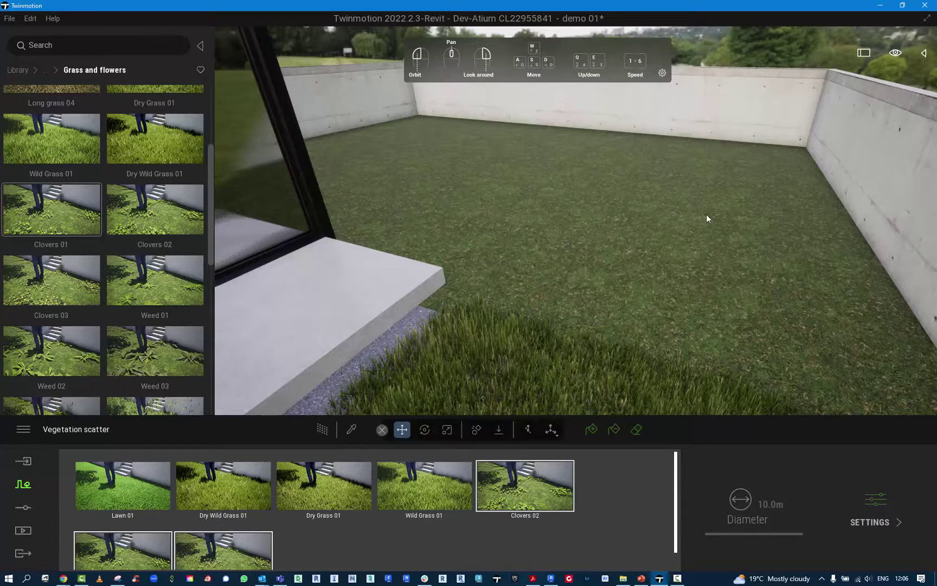
pyautogui.click(592, 429)
pyautogui.click(591, 222)
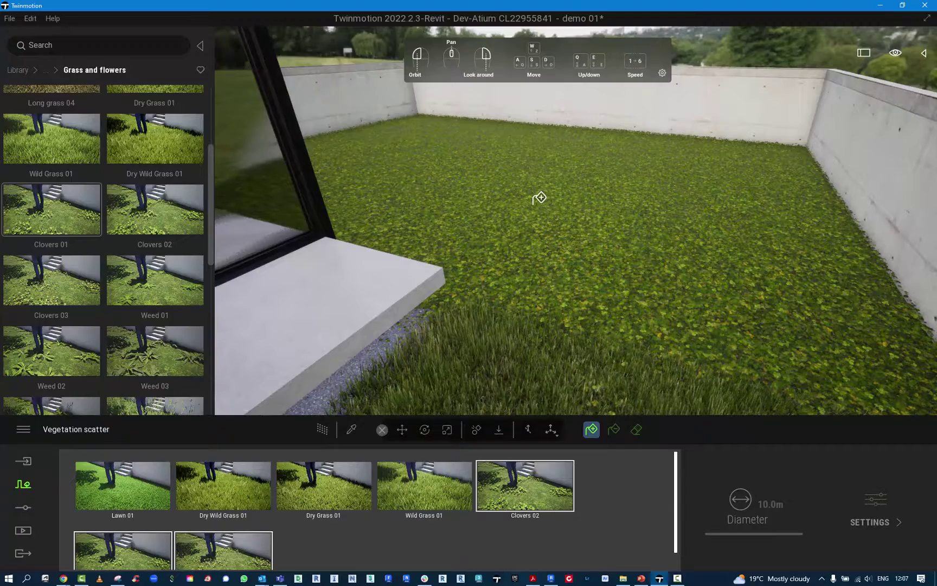
pyautogui.scroll(10, 589, 283)
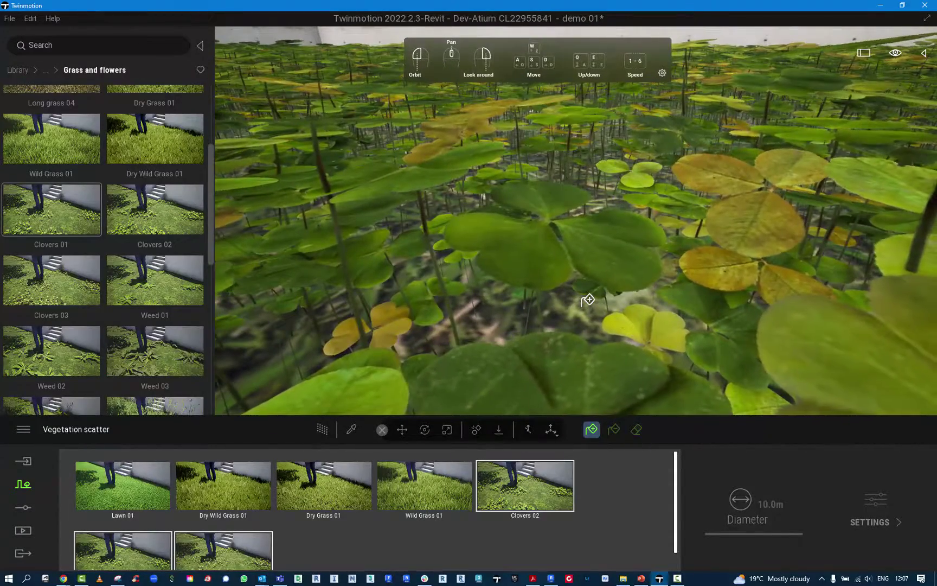
# - Select only Clovers 02 among the scatter models and set its size to 100%
pyautogui.moveTo(526, 464)
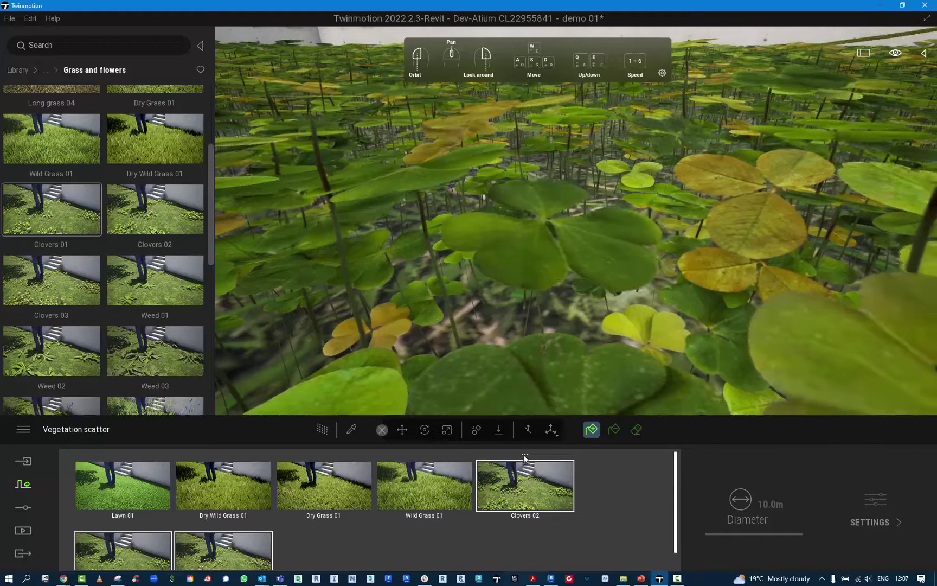
pyautogui.click(524, 457)
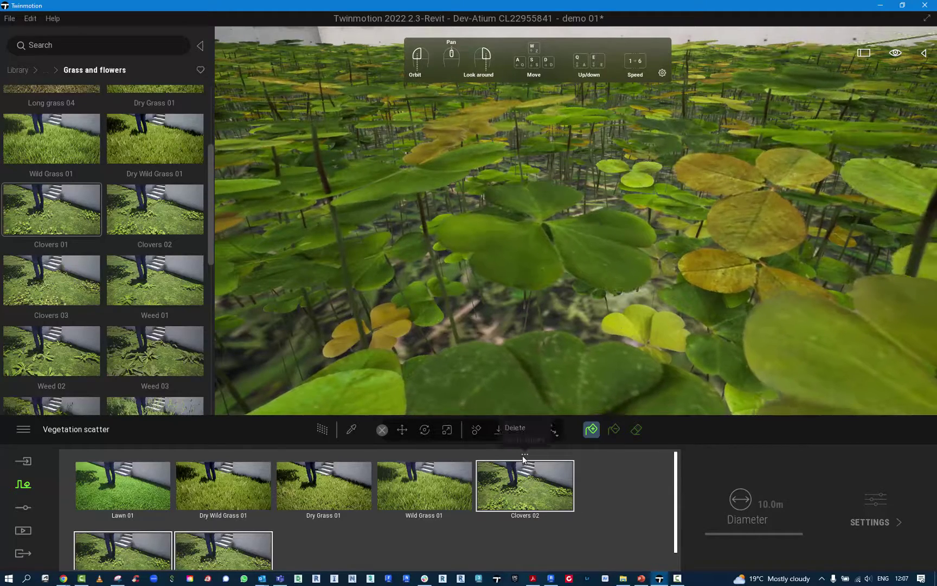
pyautogui.click(584, 469)
pyautogui.click(536, 485)
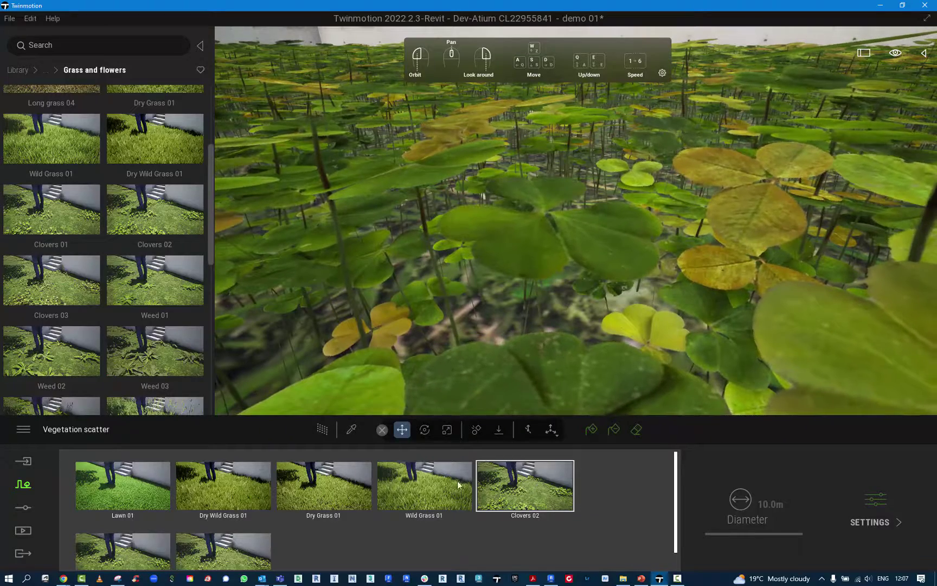
pyautogui.click(525, 455)
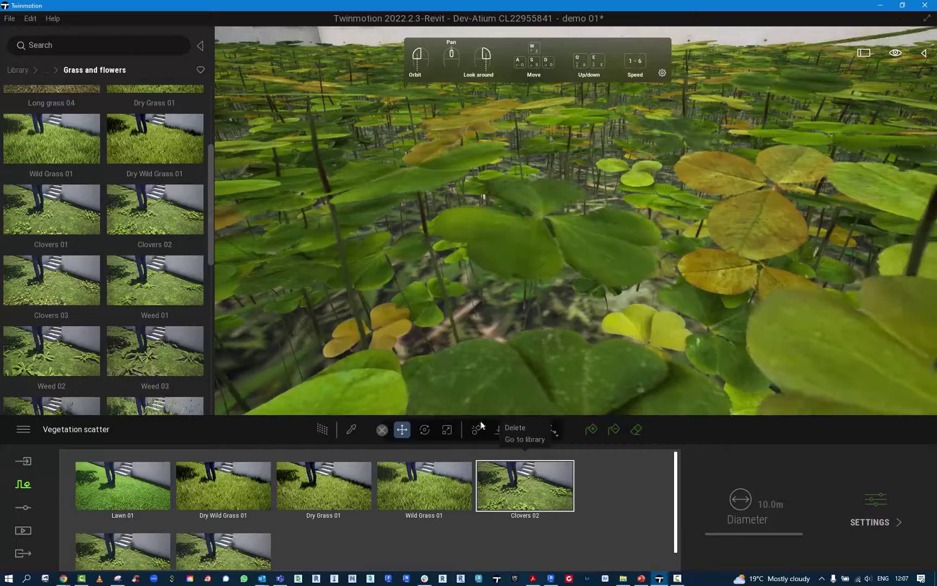
pyautogui.scroll(-5, 580, 281)
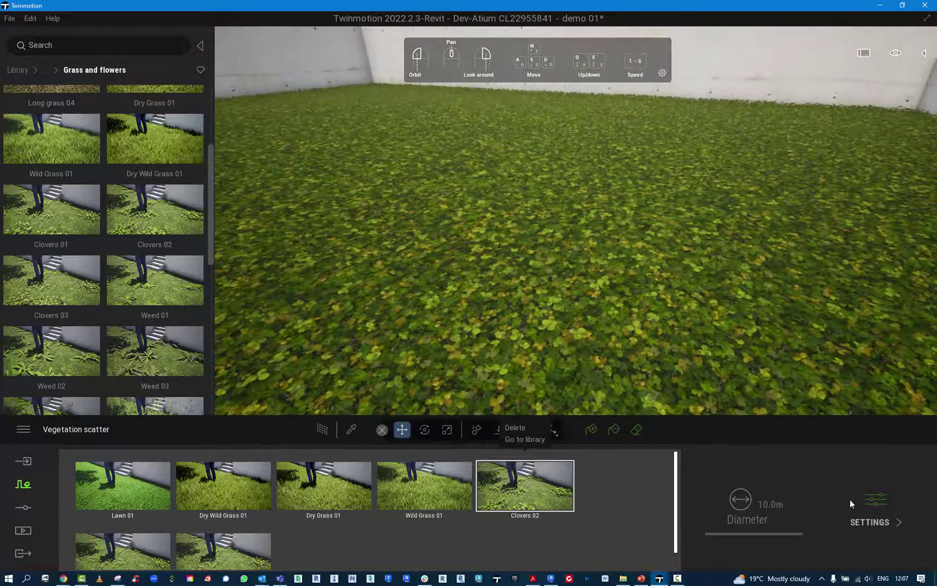
pyautogui.click(854, 503)
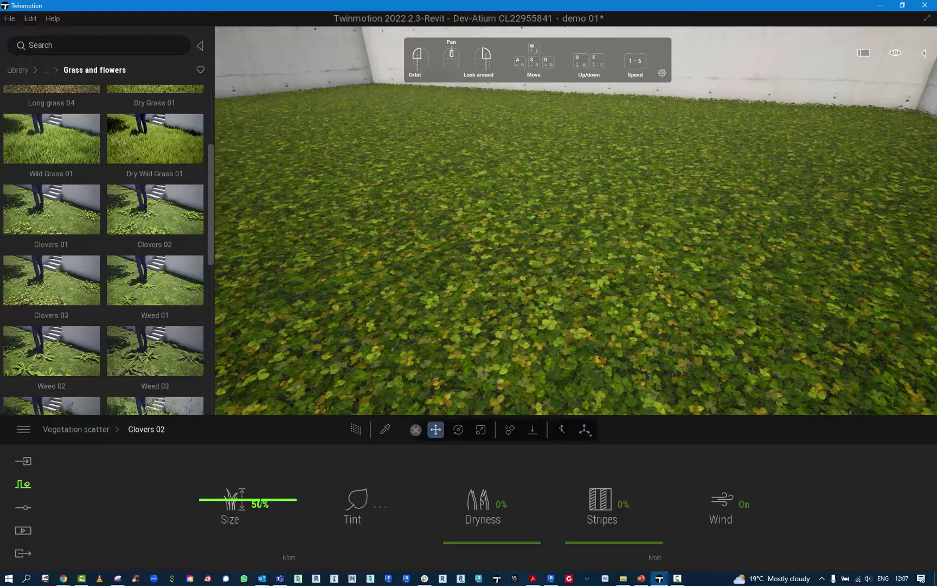
pyautogui.moveTo(212, 500); pyautogui.dragTo(214, 423)
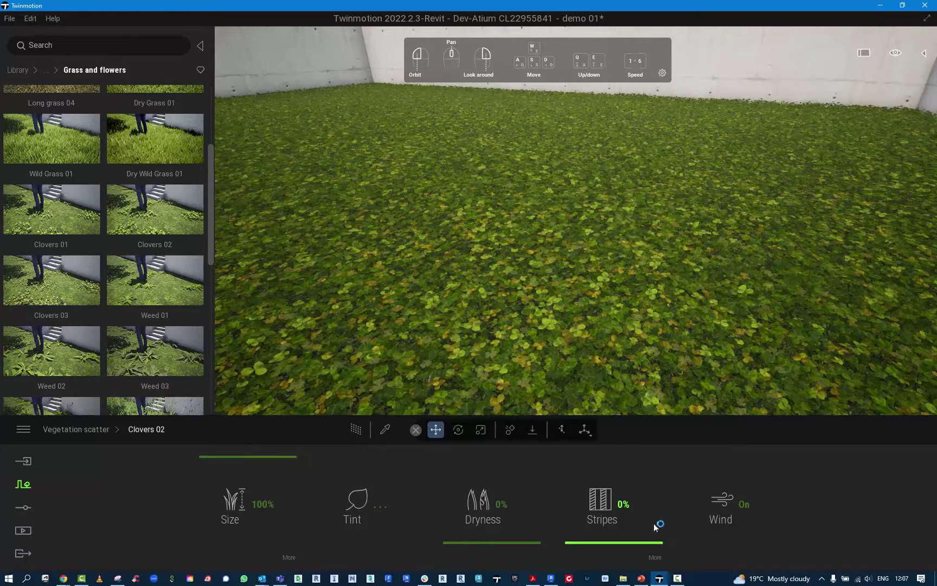
# - Give Clovers 02 stripes of 1% and dryness of 7%, turn its wind off, and return to the vegetation scatter models
pyautogui.moveTo(645, 546)
pyautogui.mouseDown()
pyautogui.moveTo(636, 491)
pyautogui.moveTo(644, 547)
pyautogui.mouseUp()
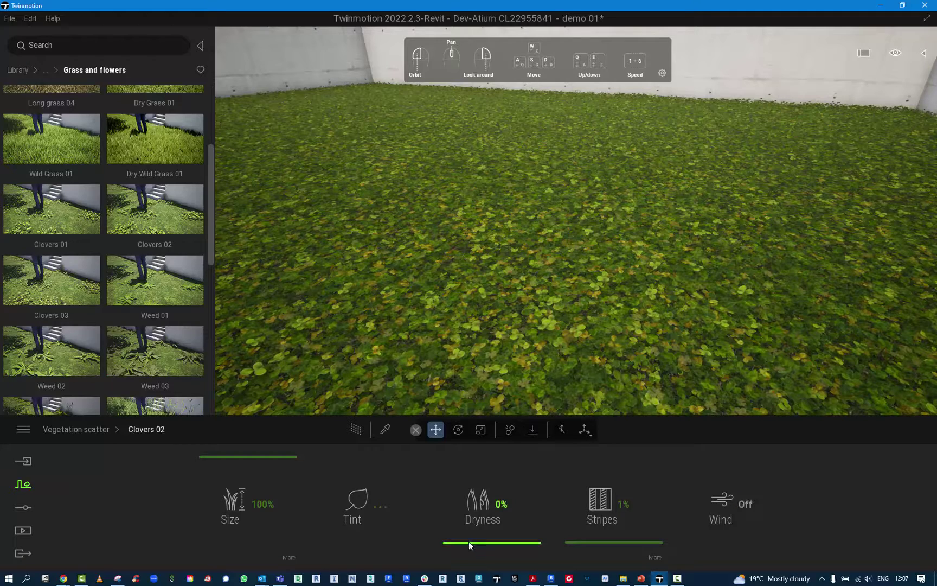
pyautogui.moveTo(468, 541)
pyautogui.mouseDown()
pyautogui.moveTo(467, 498)
pyautogui.moveTo(465, 553)
pyautogui.mouseUp()
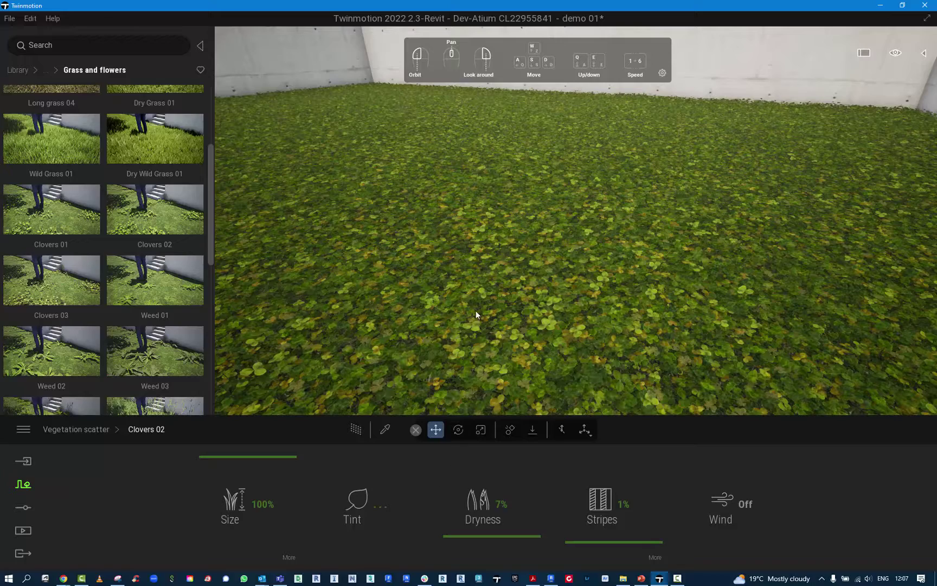
pyautogui.moveTo(475, 310); pyautogui.dragTo(537, 311, button='right')
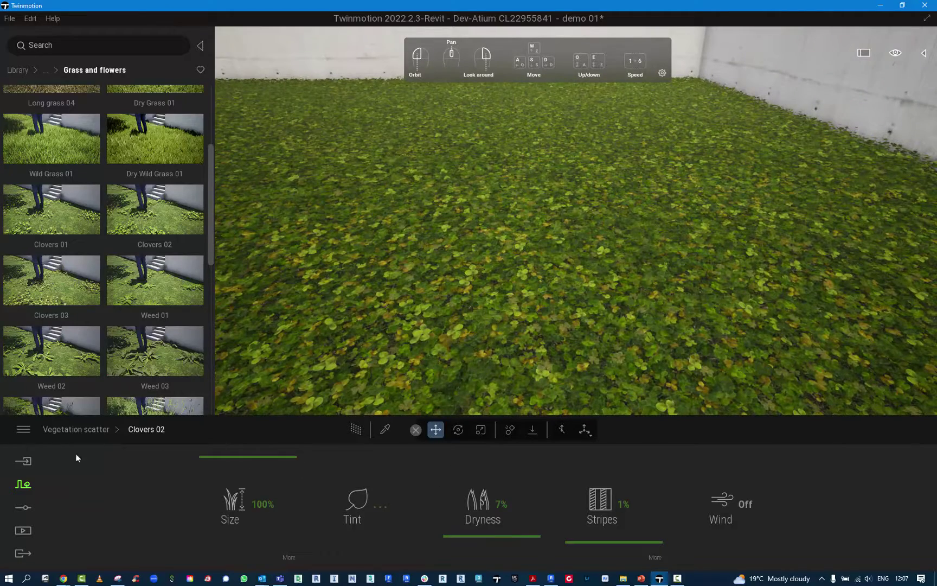
pyautogui.click(22, 485)
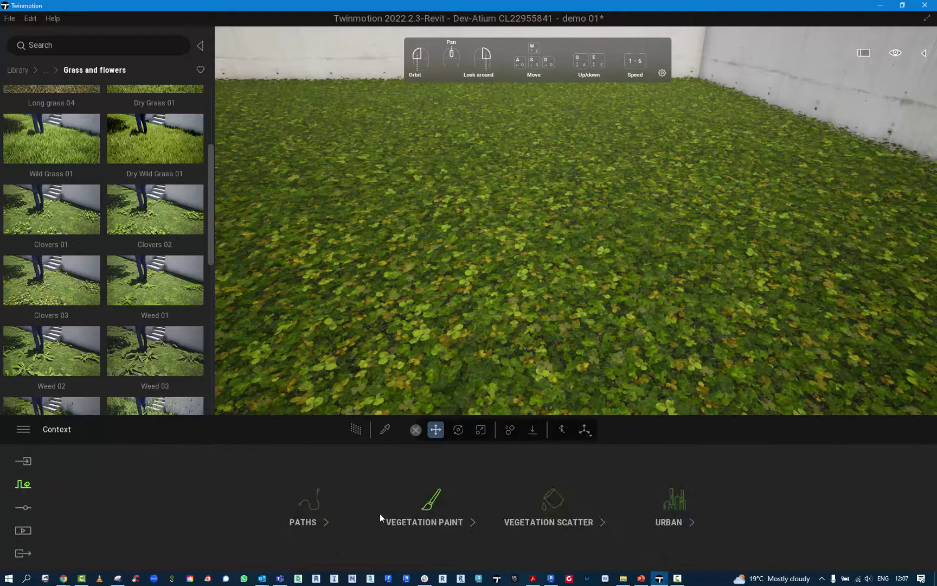
pyautogui.click(558, 512)
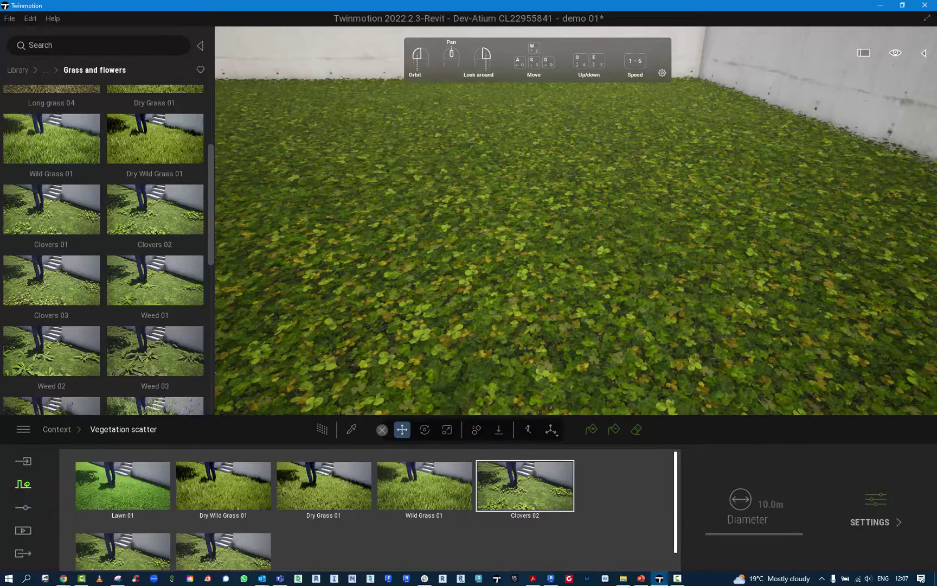
# - Examine the transition between the clovers and the grass beside the terrace, from ground level and above
pyautogui.moveTo(543, 271); pyautogui.dragTo(390, 244, button='right')
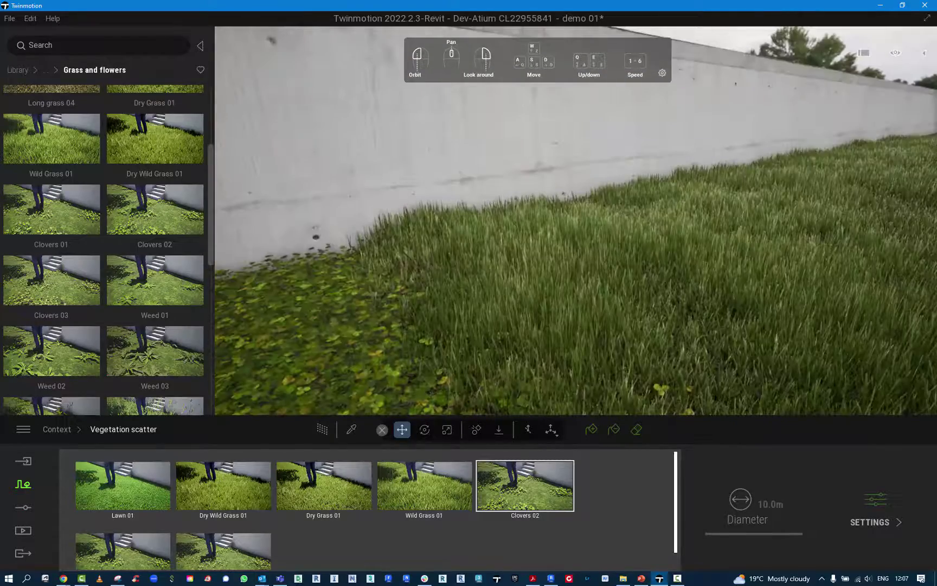
pyautogui.press('s')
pyautogui.moveTo(488, 244); pyautogui.dragTo(608, 247, button='right')
pyautogui.press('s')
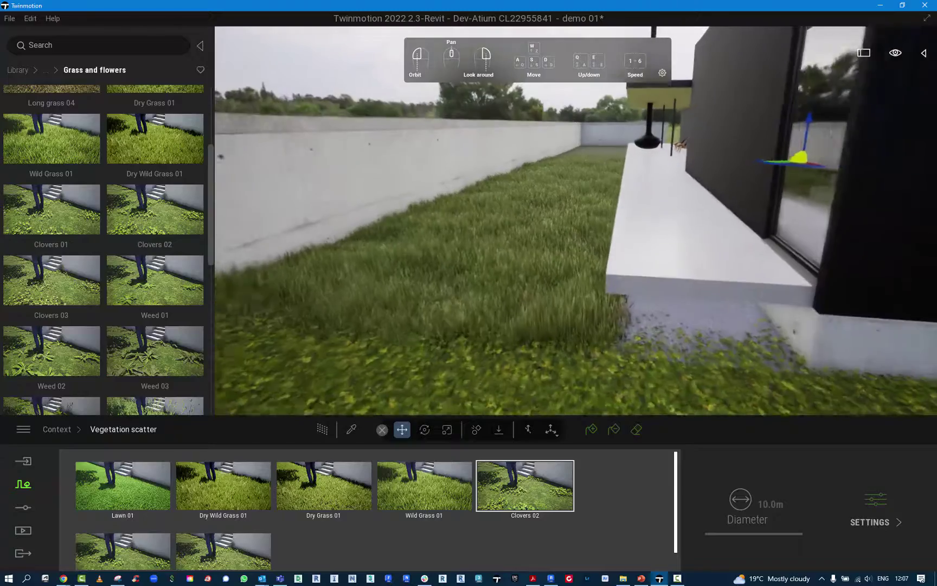
pyautogui.moveTo(543, 244); pyautogui.dragTo(637, 315, button='right')
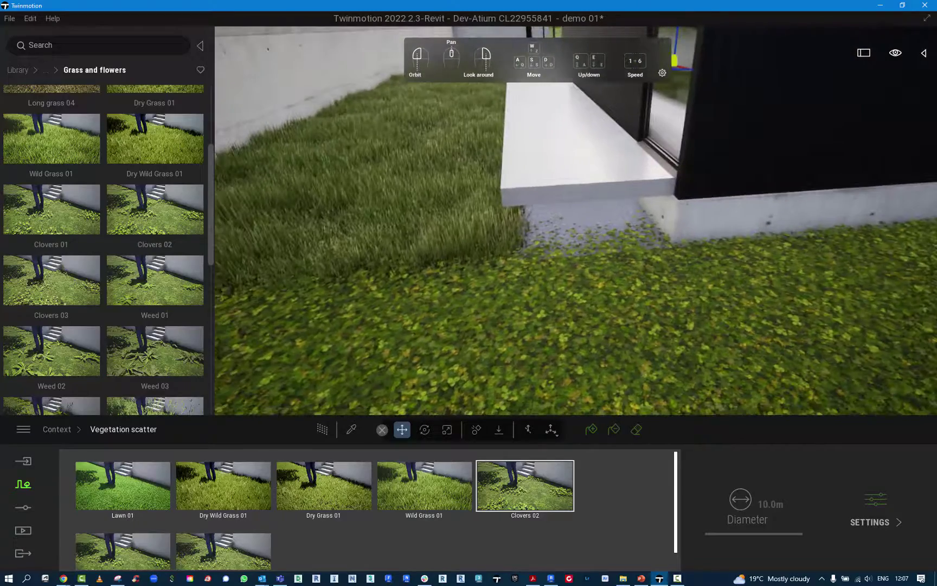
pyautogui.press('q')
pyautogui.moveTo(575, 271); pyautogui.dragTo(569, 227, button='right')
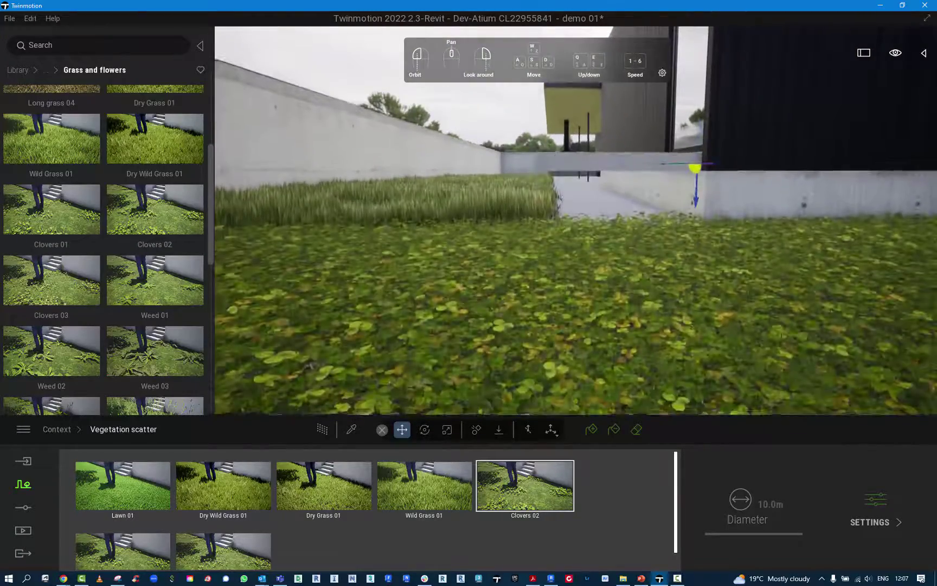
pyautogui.press('q')
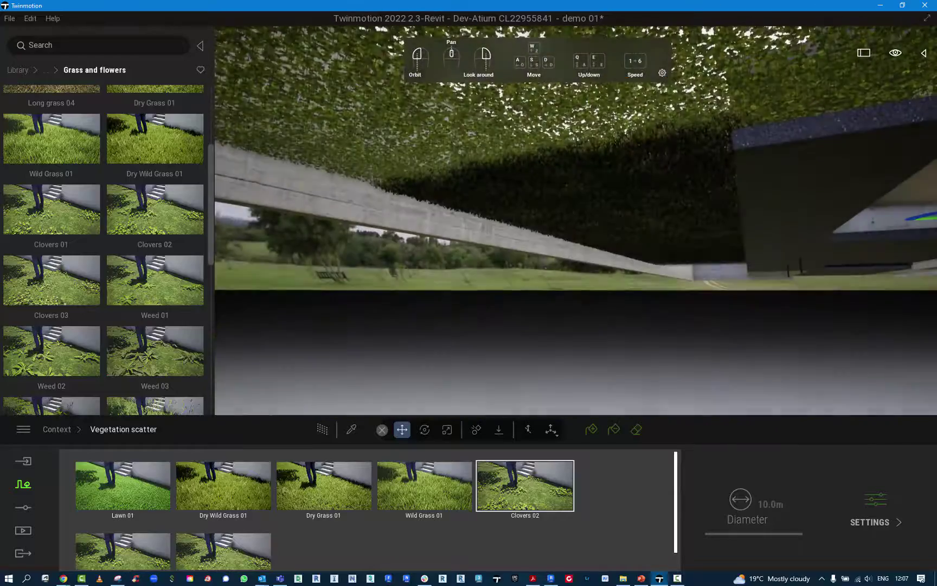
pyautogui.press('e')
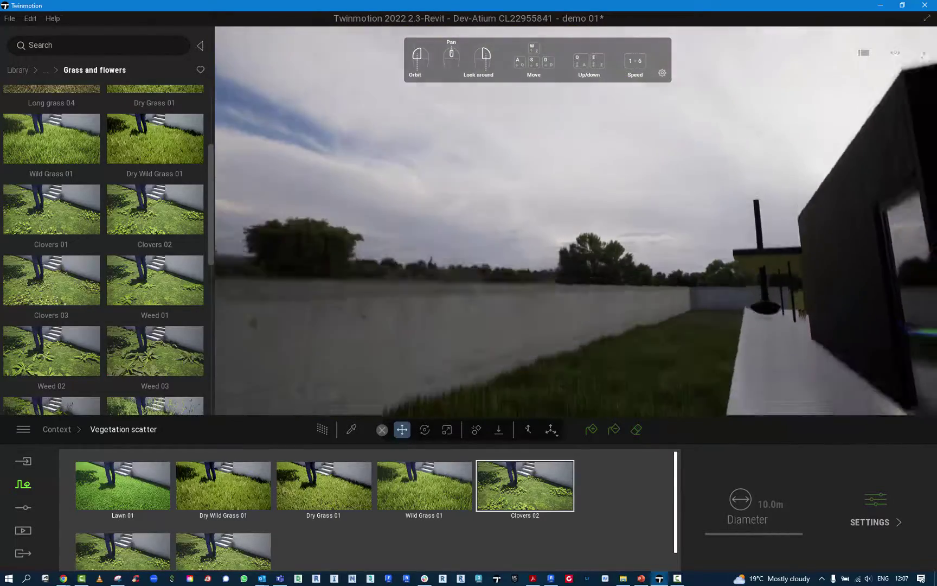
pyautogui.press('e')
pyautogui.moveTo(575, 221); pyautogui.dragTo(494, 241, button='right')
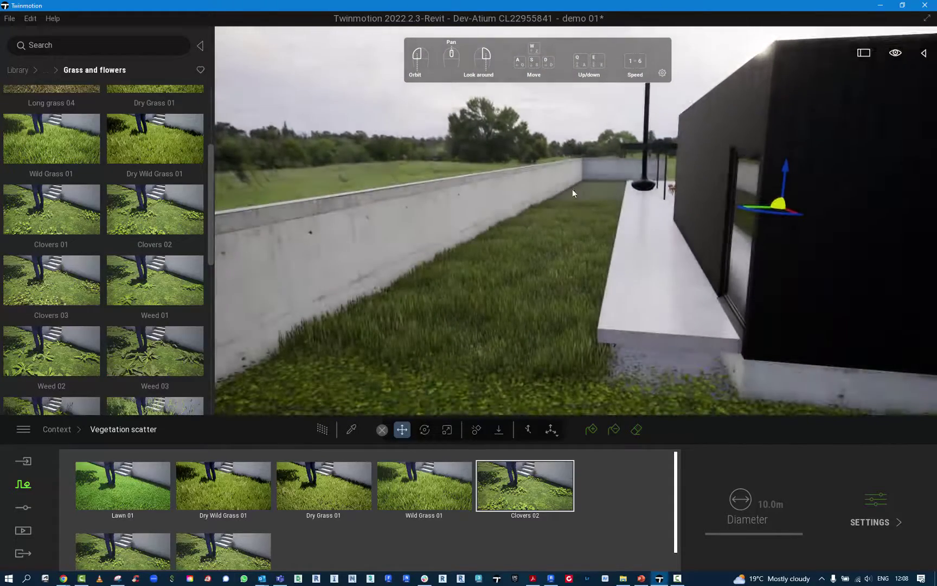
# - Inspect the scattered grass along the concrete wall and the whole walled plot from outside
pyautogui.press('q')
pyautogui.moveTo(593, 199); pyautogui.dragTo(576, 175, button='right')
pyautogui.press('w')
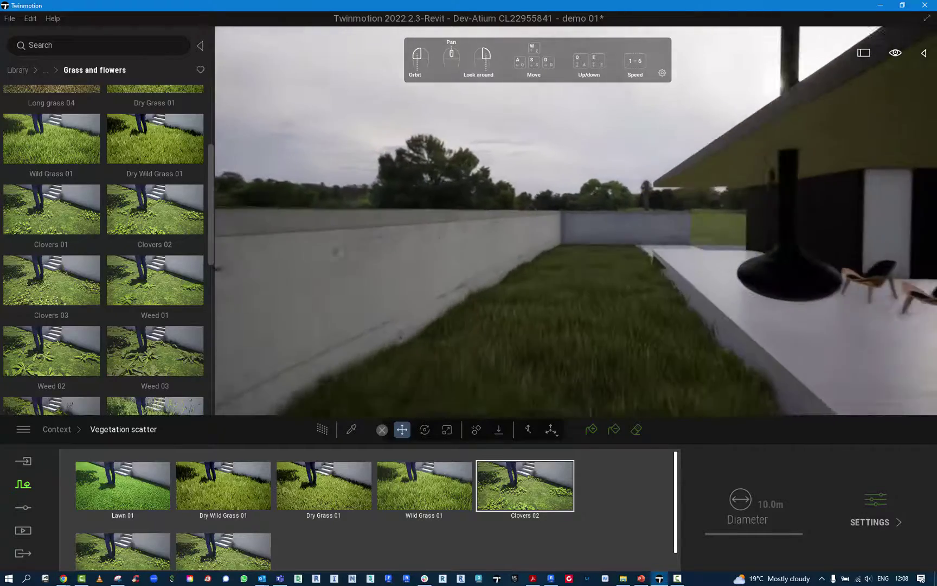
pyautogui.press('s')
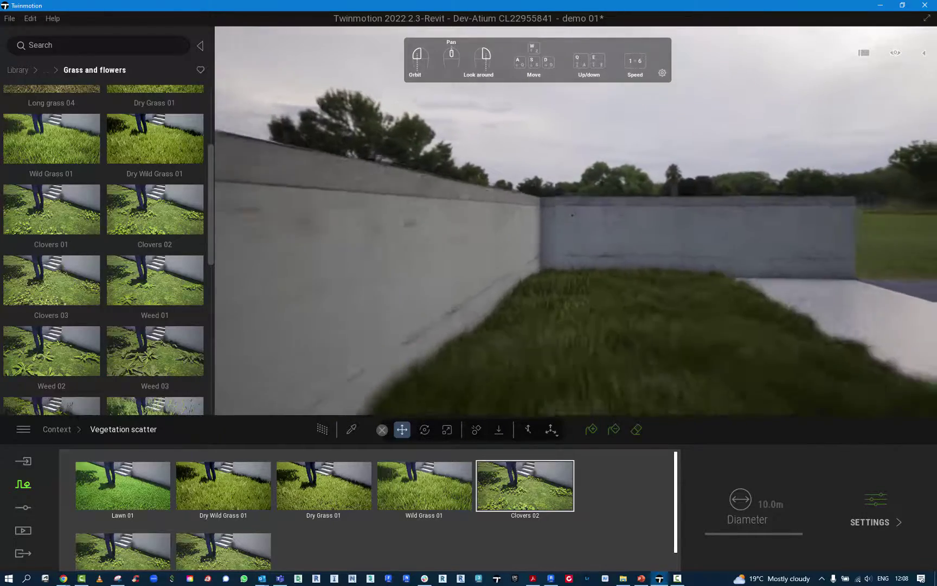
pyautogui.press('e')
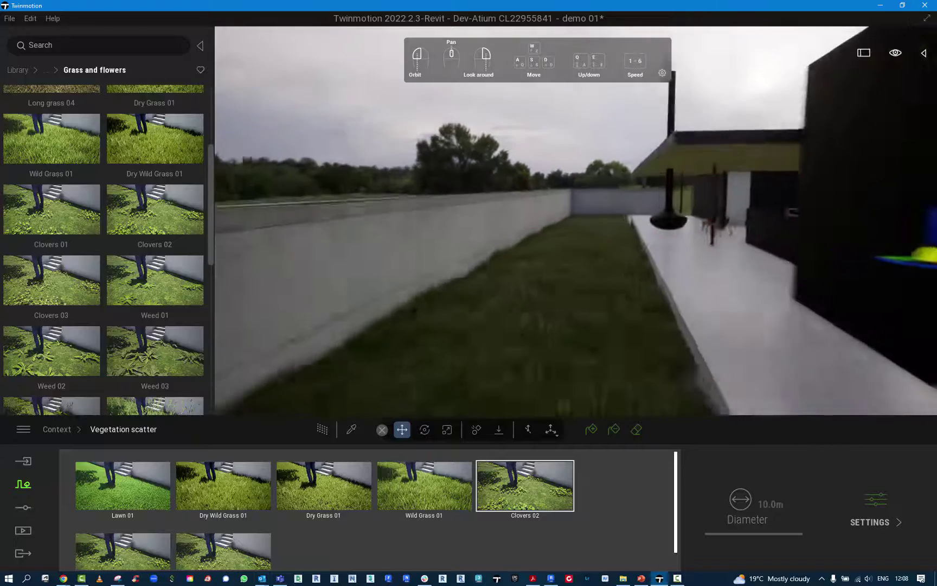
pyautogui.press('s')
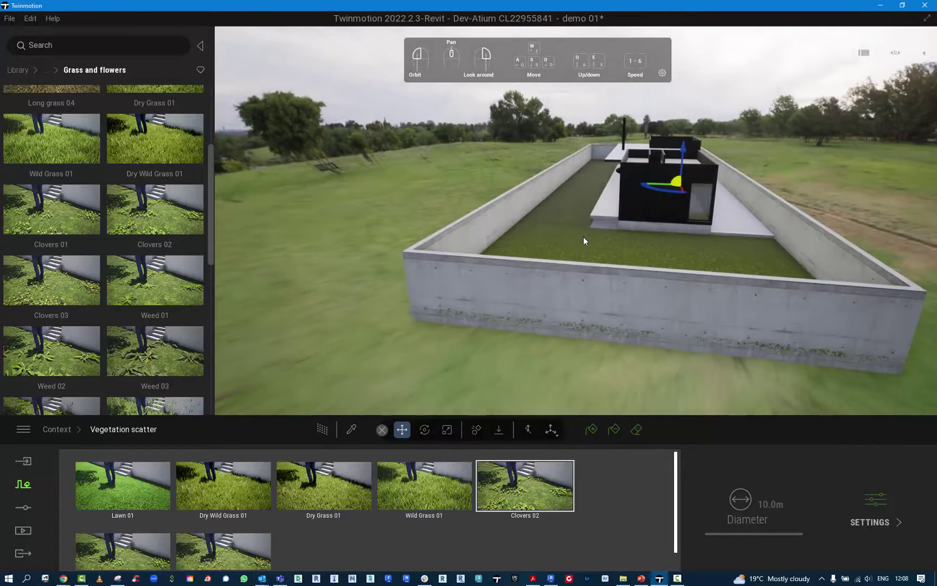
pyautogui.moveTo(583, 237); pyautogui.dragTo(584, 188, button='right')
pyautogui.press('w')
pyautogui.press('w')
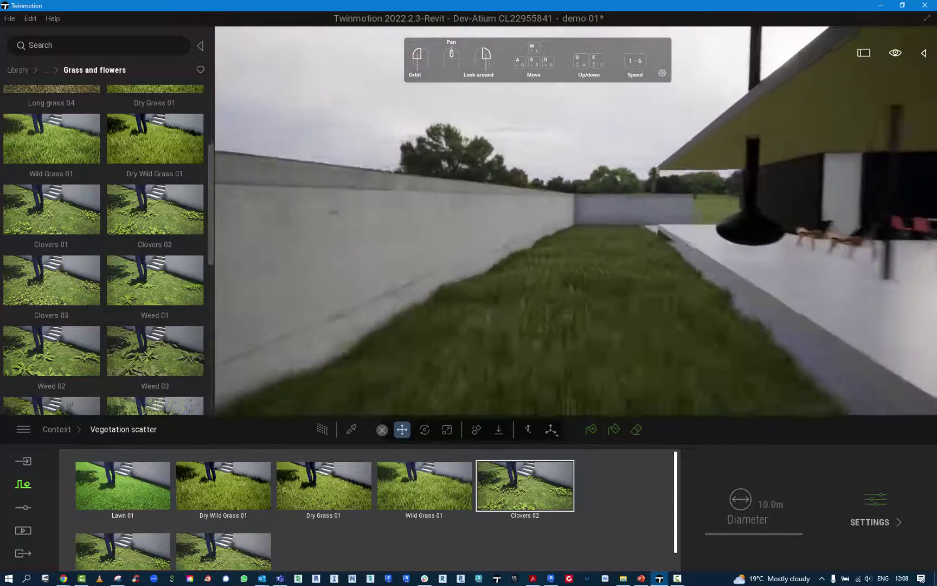
pyautogui.press('w')
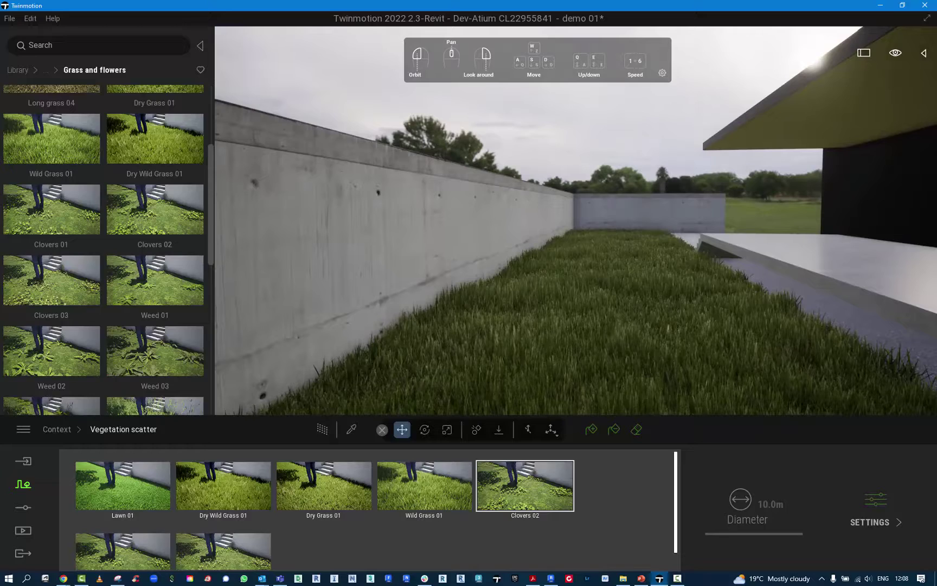
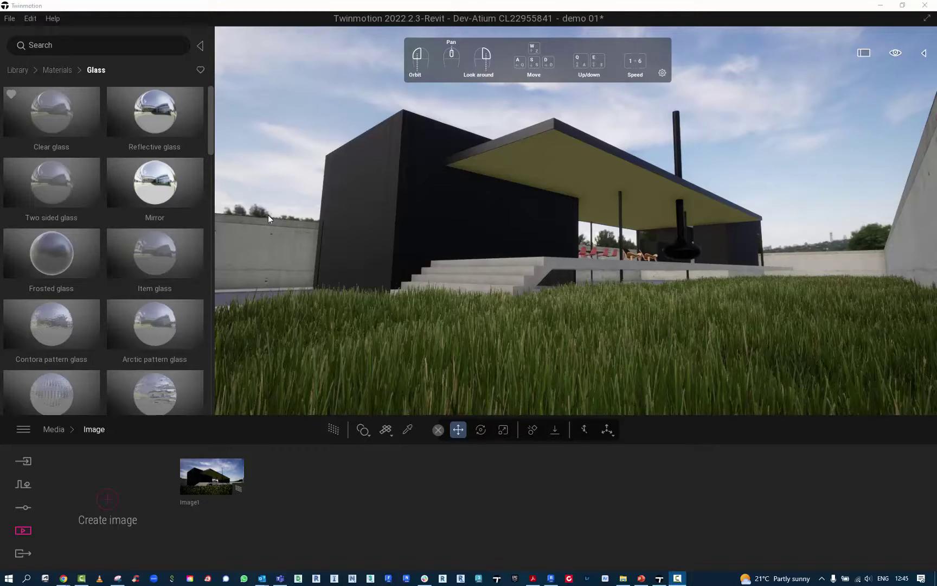
# - Examine the house and the grass around the entrance steps and paving from several heights and angles
pyautogui.click(278, 174)
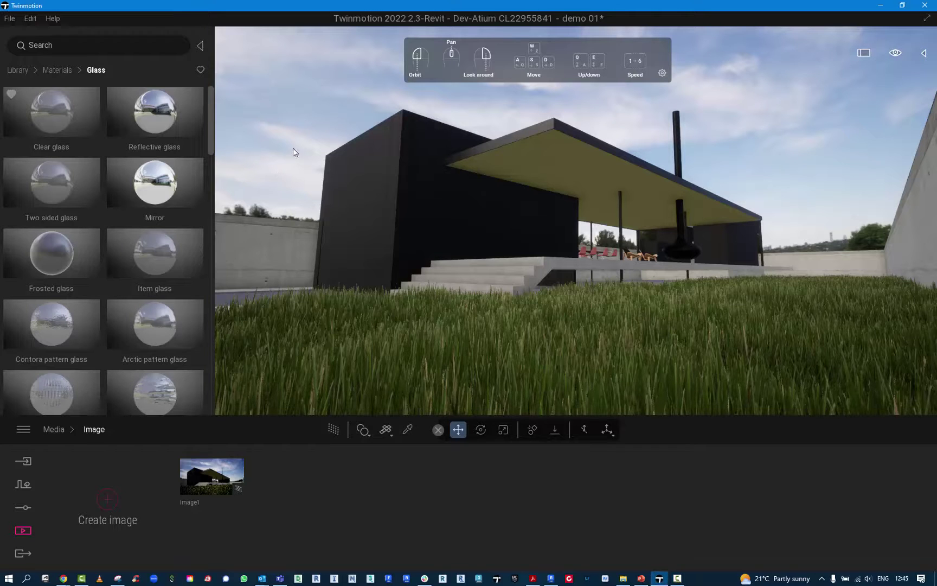
pyautogui.moveTo(258, 104)
pyautogui.mouseDown(button='right')
pyautogui.moveTo(290, 125)
pyautogui.moveTo(266, 115)
pyautogui.moveTo(274, 114)
pyautogui.mouseUp(button='right')
pyautogui.press('w')
pyautogui.press('w')
pyautogui.press('s')
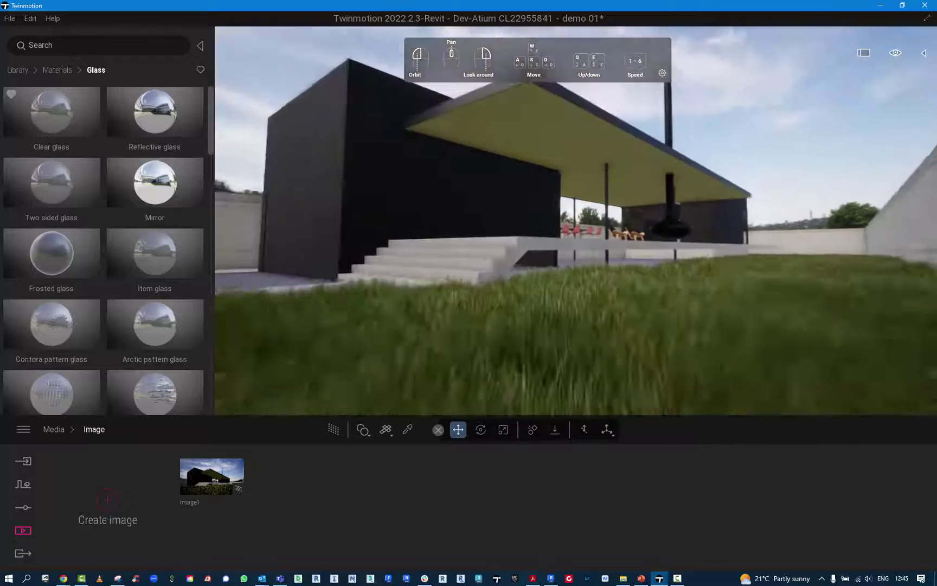
pyautogui.press('a')
pyautogui.press('a')
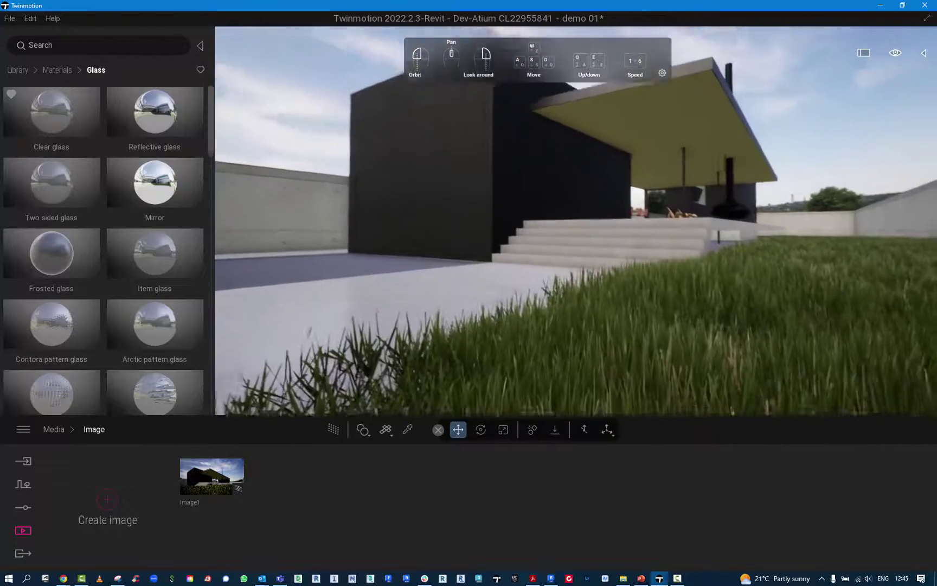
pyautogui.moveTo(274, 114); pyautogui.dragTo(285, 96, button='right')
pyautogui.press('s')
pyautogui.press('e')
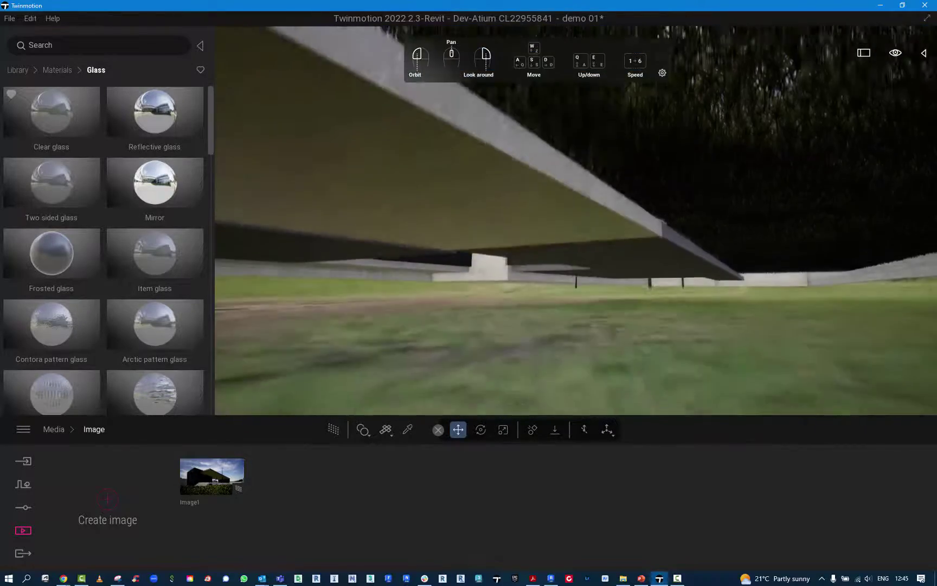
pyautogui.press('q')
pyautogui.press('s')
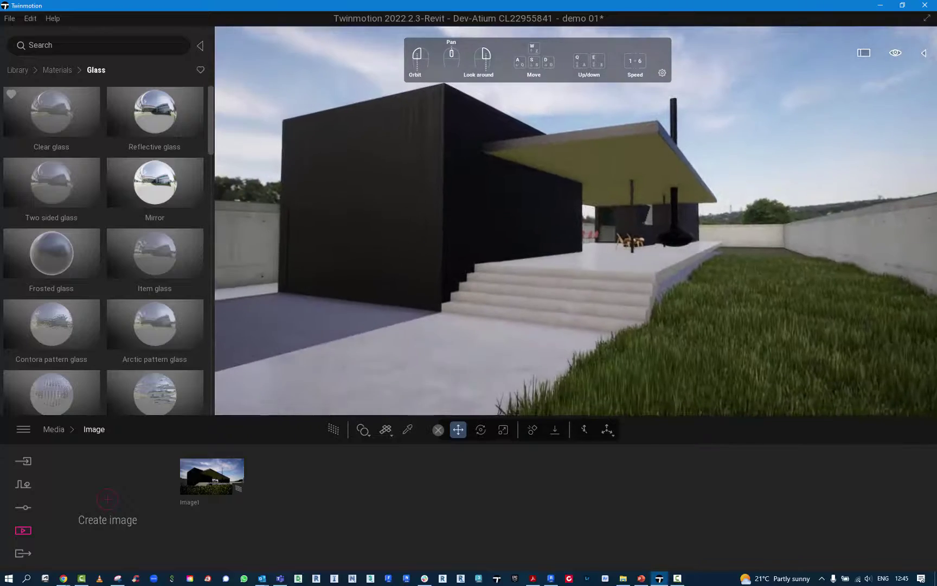
pyautogui.press('a')
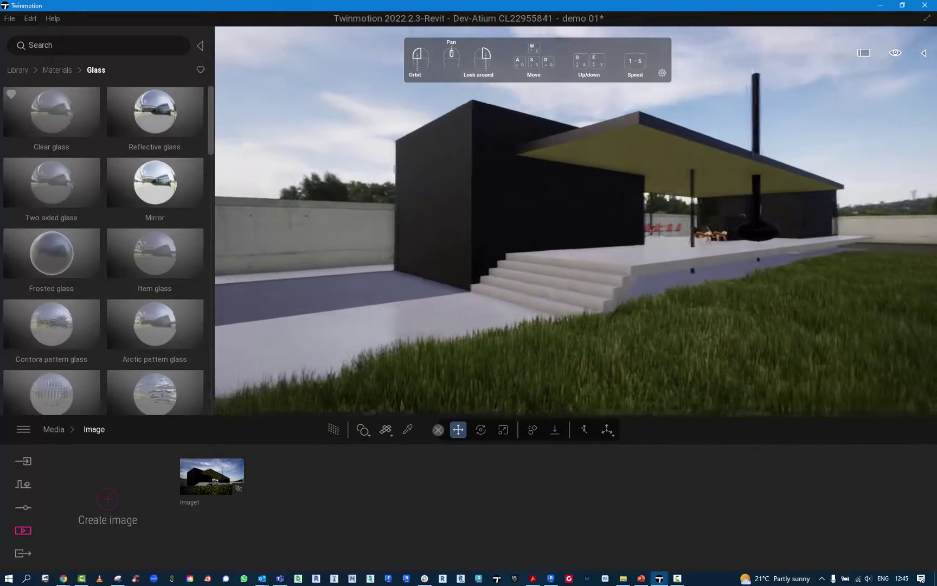
pyautogui.press('w')
pyautogui.moveTo(284, 97); pyautogui.dragTo(255, 102, button='right')
pyautogui.press('d')
pyautogui.press('a')
pyautogui.press('s')
pyautogui.press('w')
pyautogui.press('w')
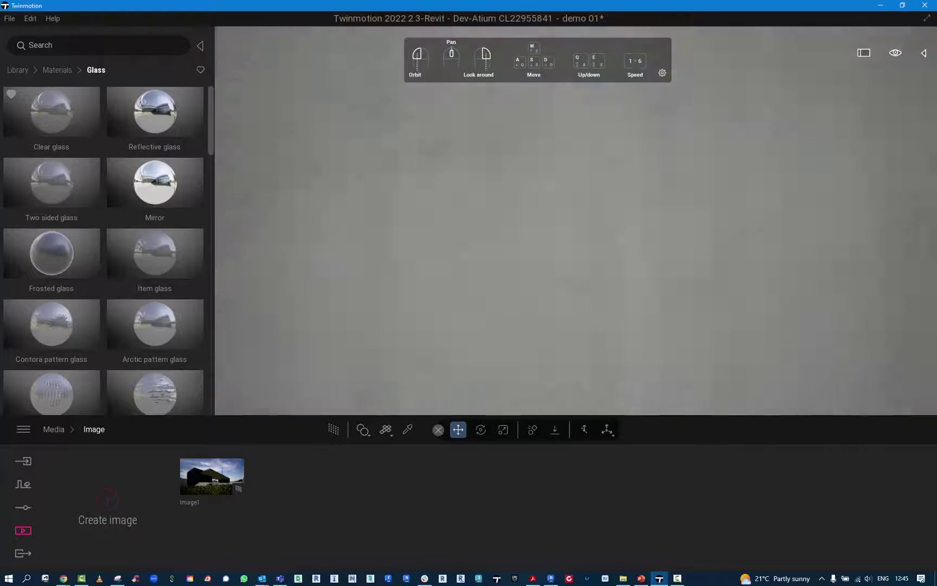
# - Frame the terrace and the black volume's corner with the tall window from the lawn, and create a new image of this view
pyautogui.press('s')
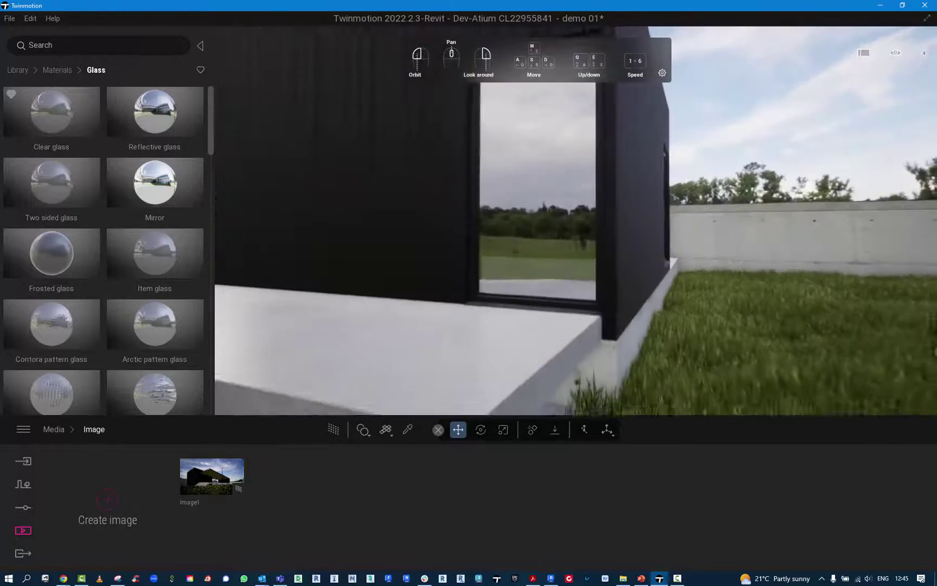
pyautogui.press('s')
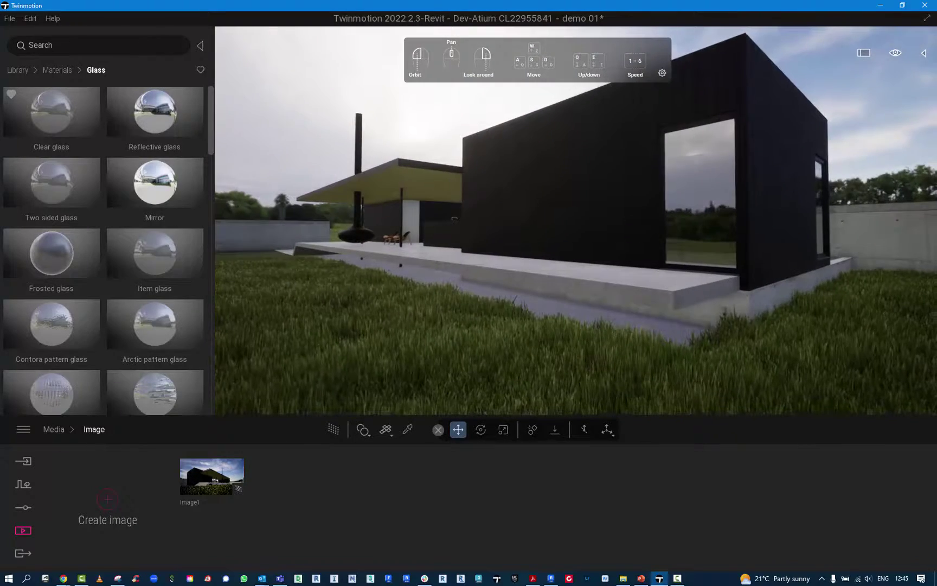
pyautogui.press('s')
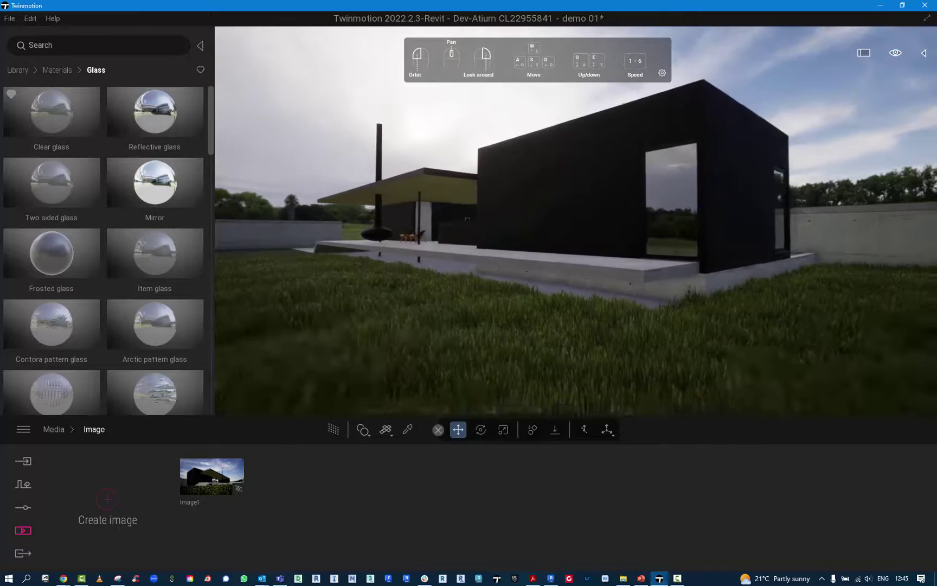
pyautogui.press('w')
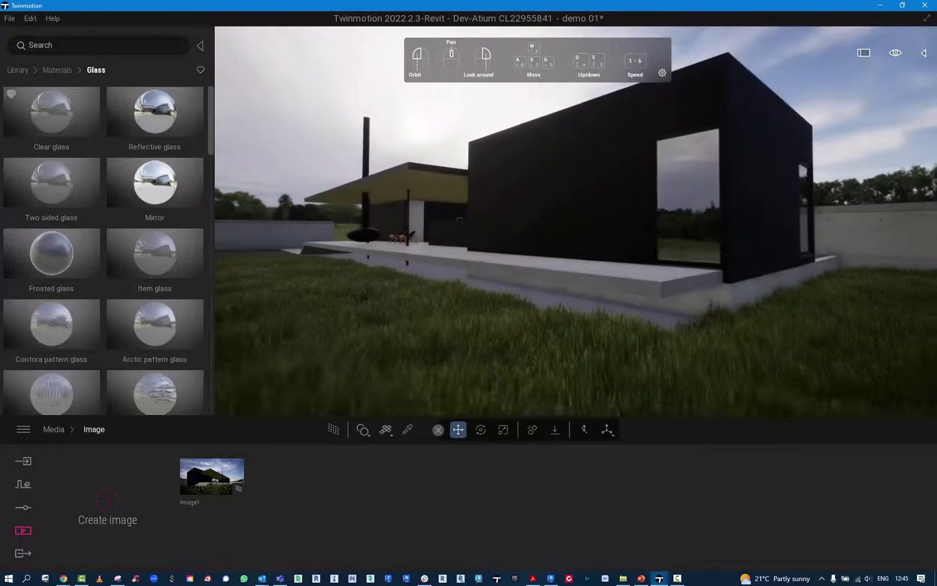
pyautogui.press('d')
pyautogui.press('d')
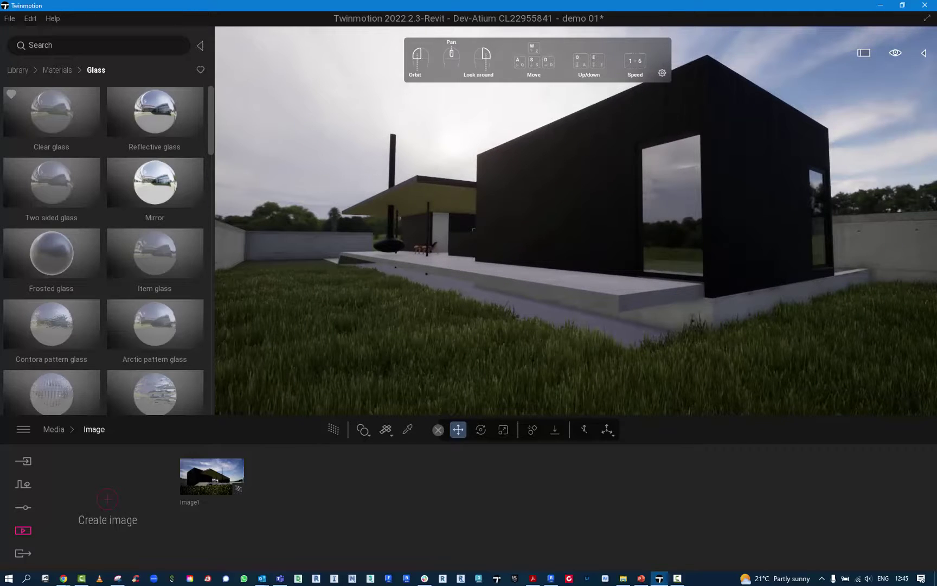
pyautogui.press('w')
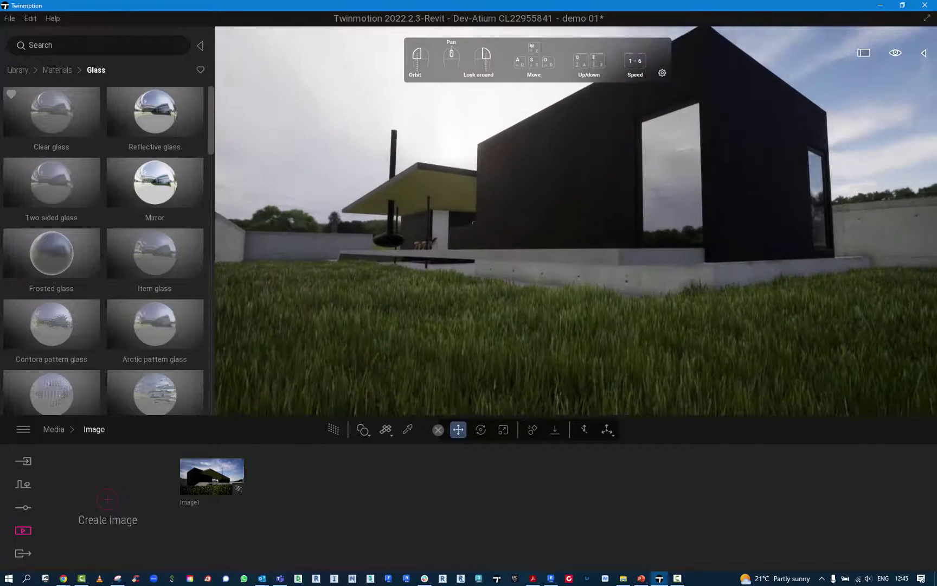
pyautogui.press('e')
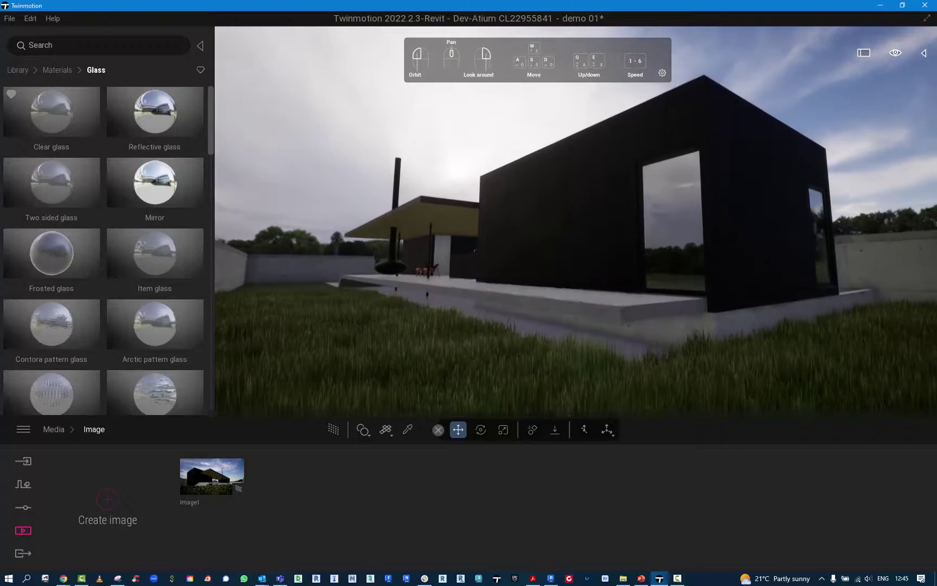
pyautogui.moveTo(576, 221); pyautogui.dragTo(576, 225, button='right')
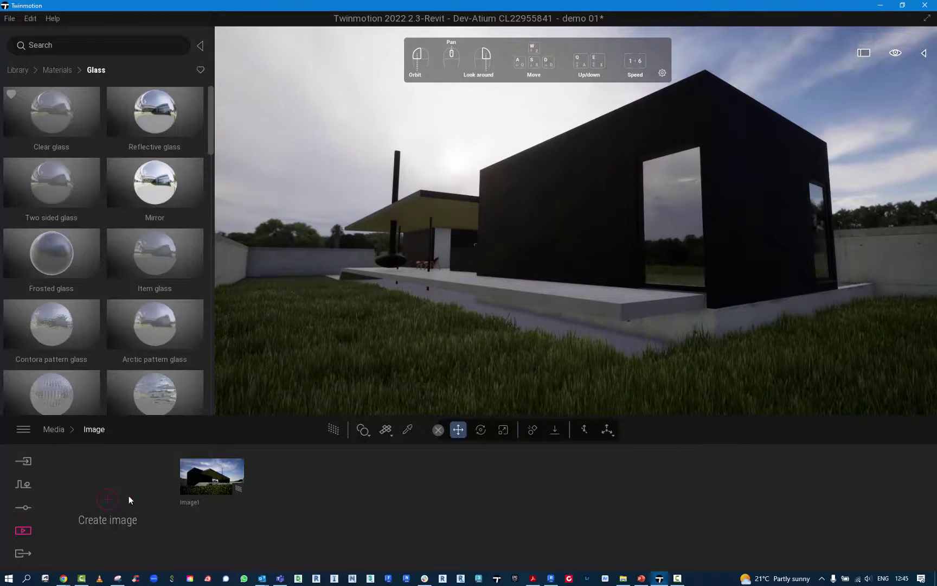
pyautogui.click(109, 504)
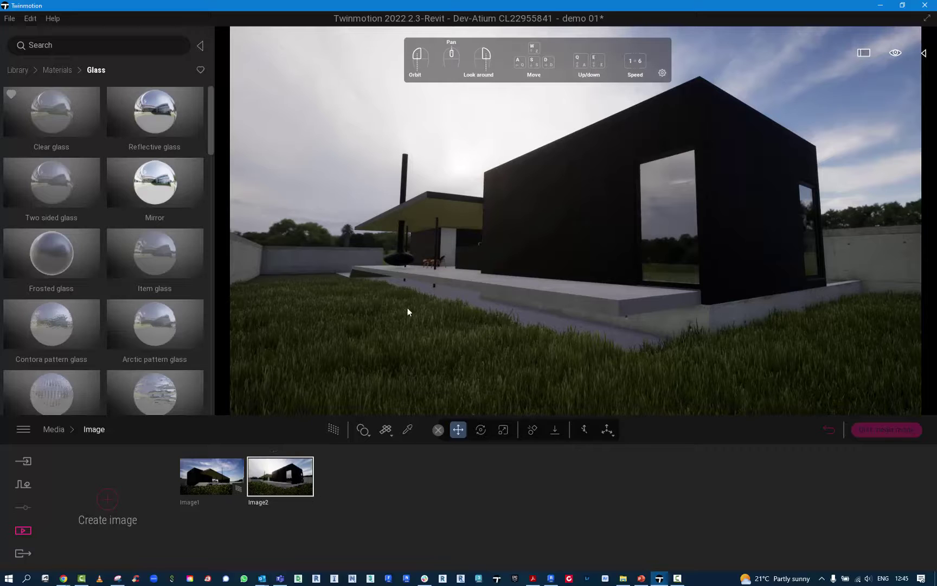
# - Reframe the new image from just above the grass, looking up at the black volume and the terrace canopy, and refresh it
pyautogui.press('d')
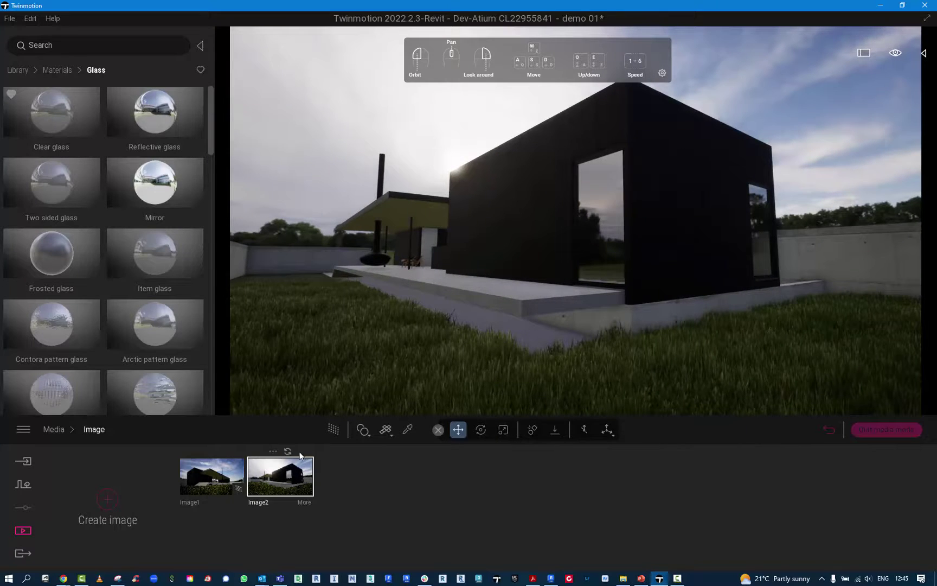
pyautogui.click(288, 452)
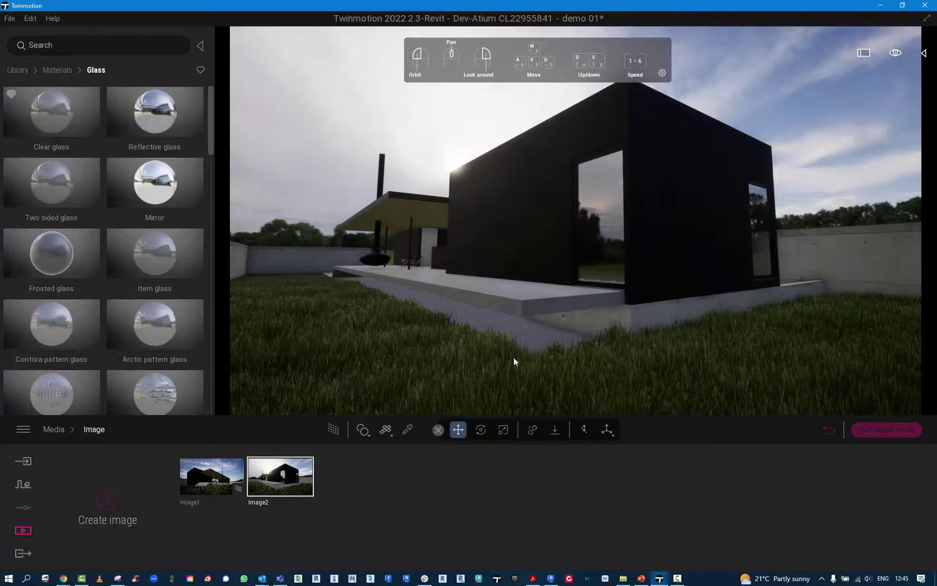
pyautogui.press('a')
pyautogui.moveTo(514, 357); pyautogui.dragTo(546, 342, button='right')
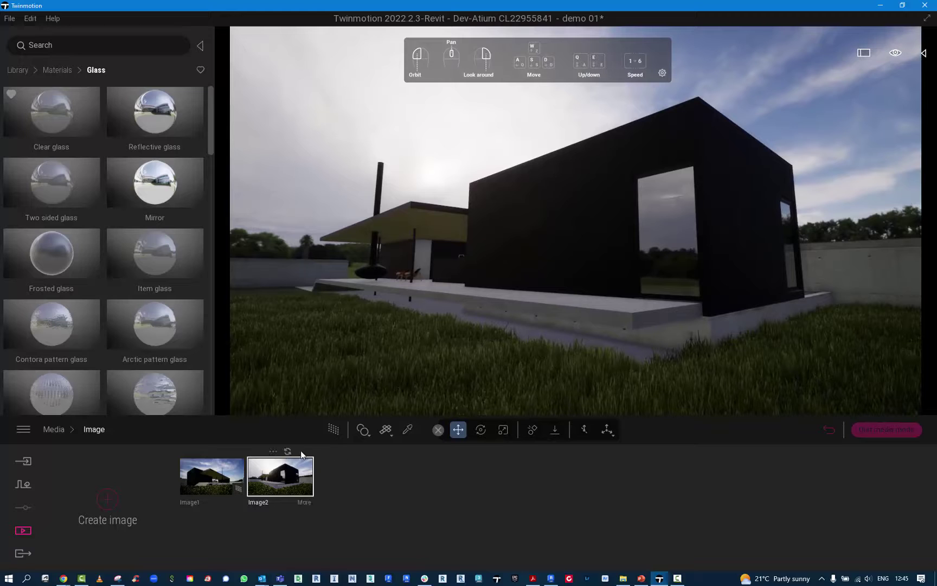
pyautogui.click(288, 453)
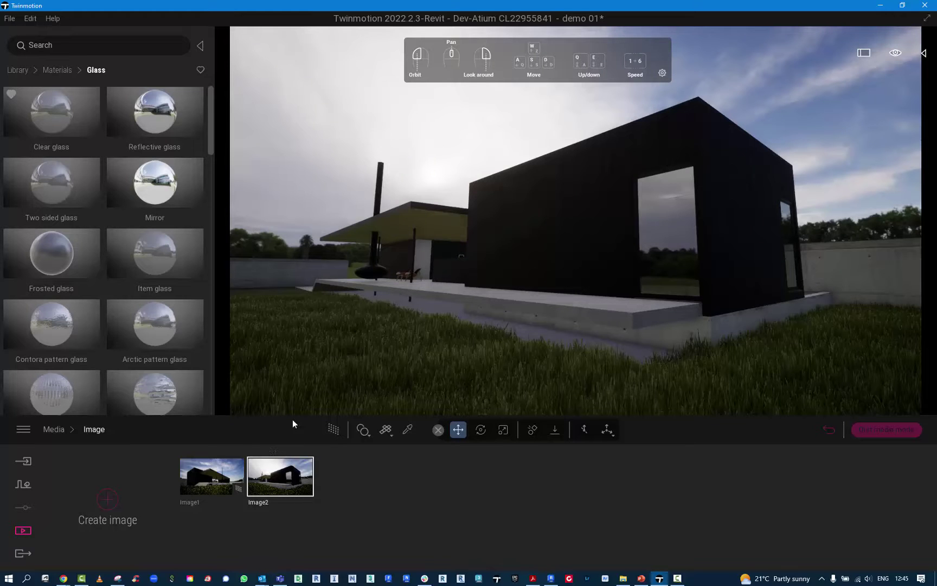
pyautogui.press('q')
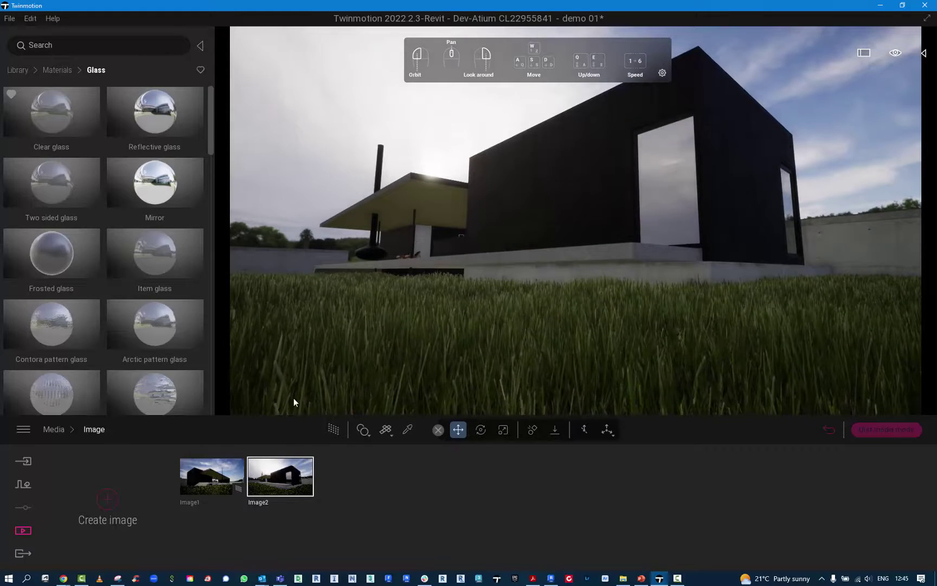
pyautogui.click(288, 452)
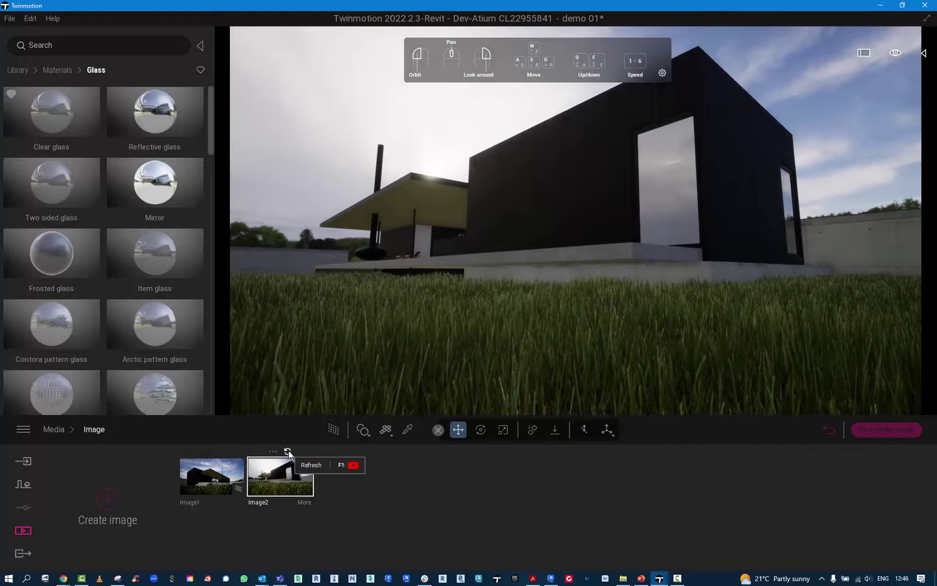
# - Rotate the Approaching Storm backdrop HDRI in the new image's lighting settings until the black facade with the tall window is brightly lit
pyautogui.click(303, 502)
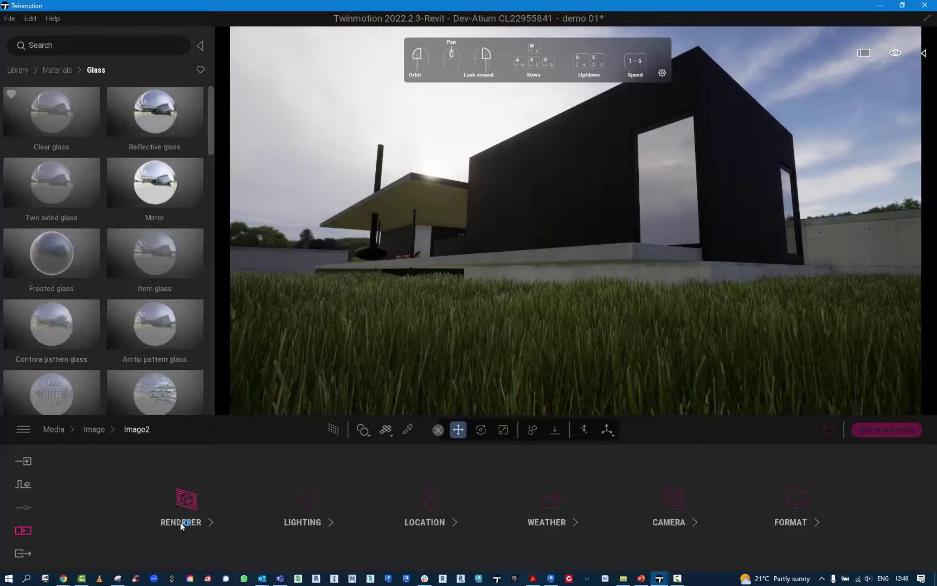
pyautogui.click(318, 506)
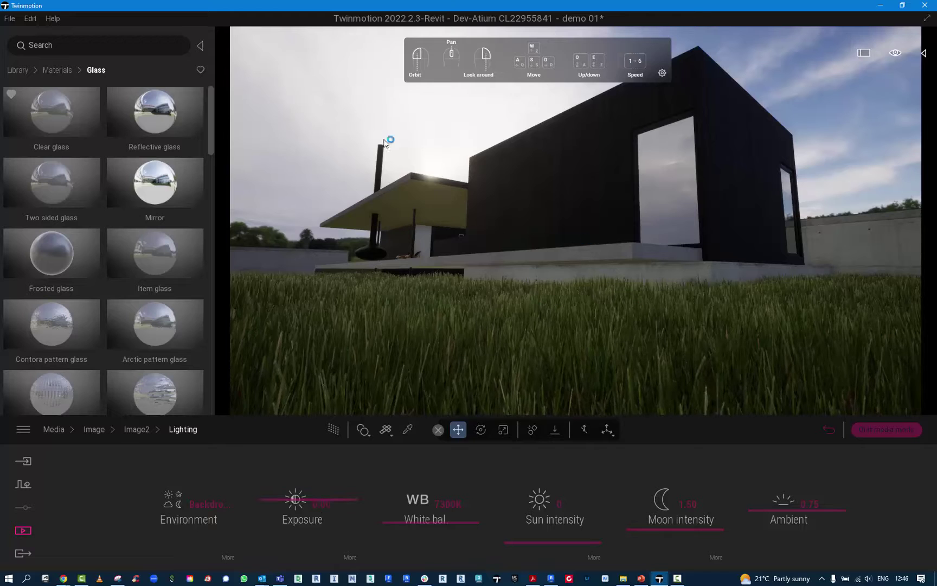
pyautogui.click(227, 557)
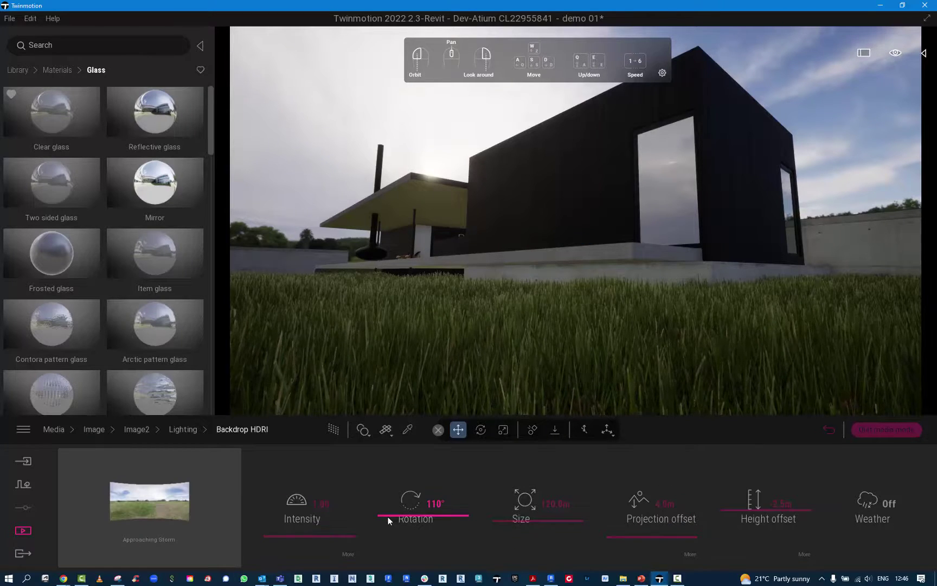
pyautogui.moveTo(387, 515); pyautogui.dragTo(365, 499)
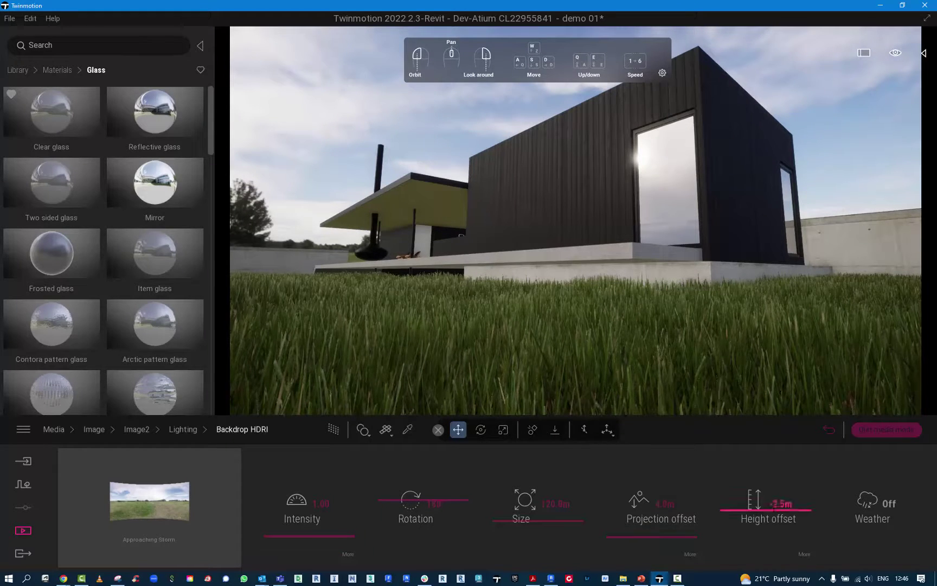
pyautogui.click(190, 431)
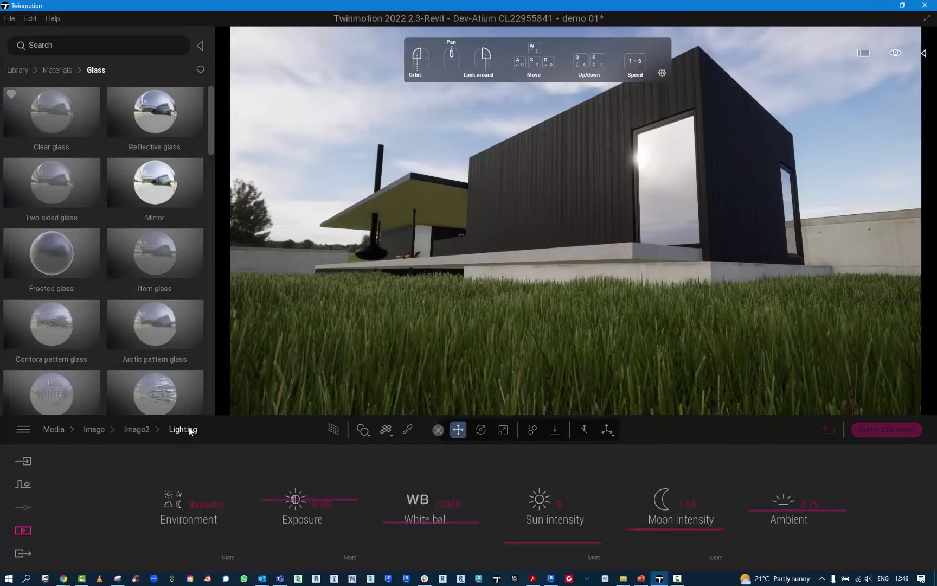
# - Set the image's white balance to 6500 K
pyautogui.click(410, 508)
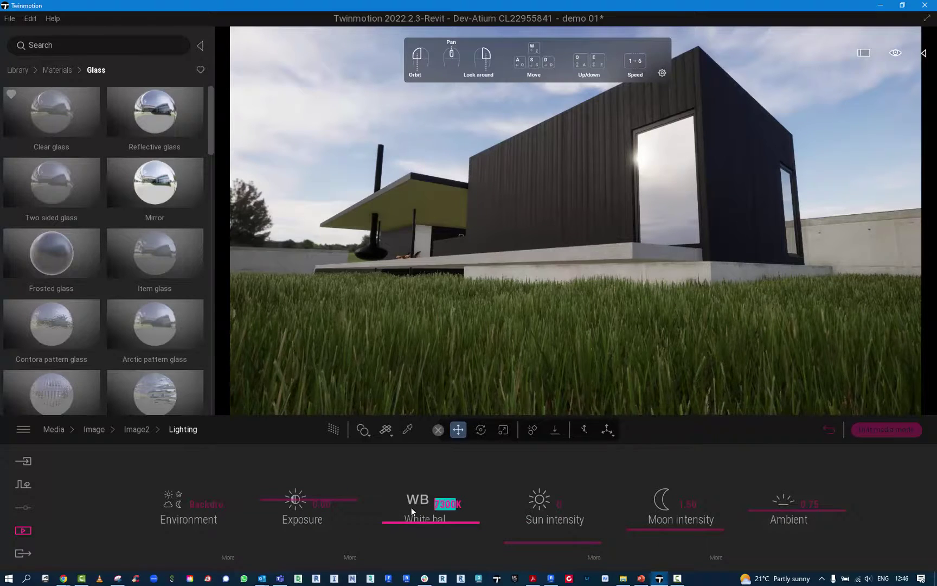
pyautogui.write('6500')
pyautogui.press('Return')
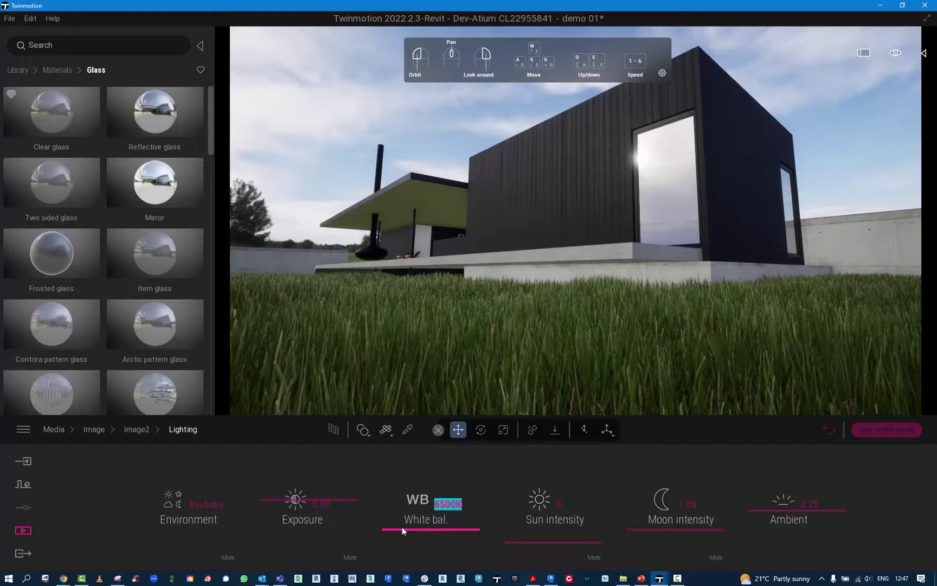
# - Try a cooler white balance of 5000 K and return it to 6500 K
pyautogui.write('50')
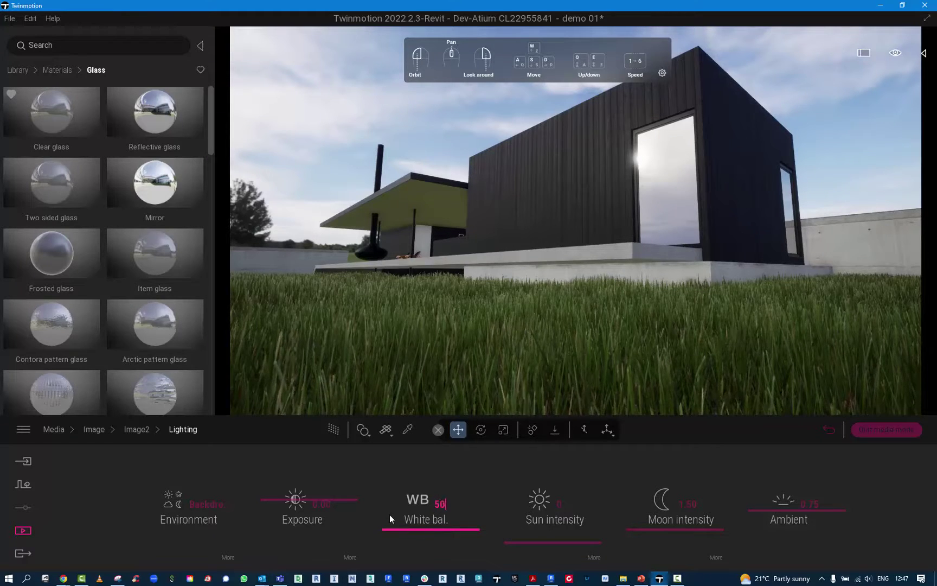
pyautogui.write('00')
pyautogui.press('Return')
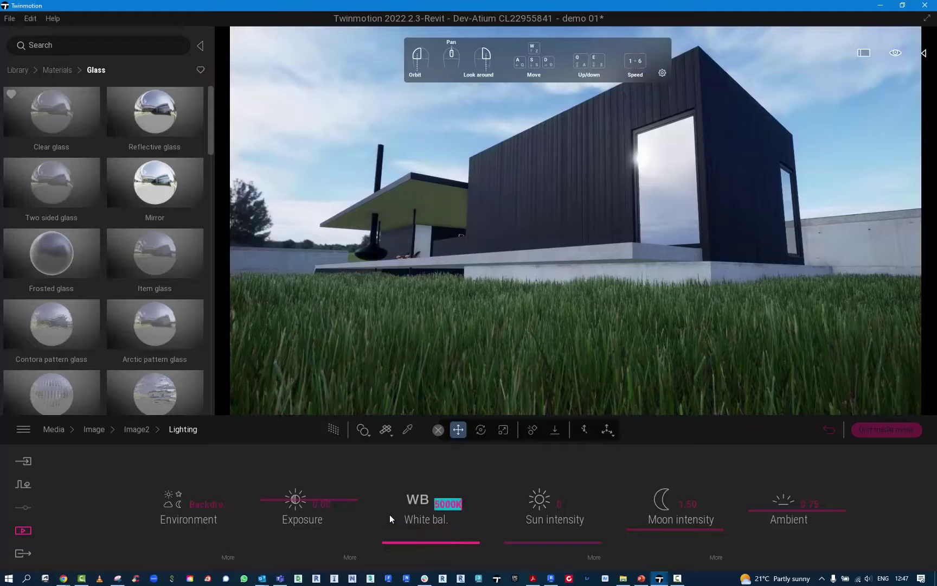
pyautogui.write('6')
pyautogui.write('0')
pyautogui.press('Return')
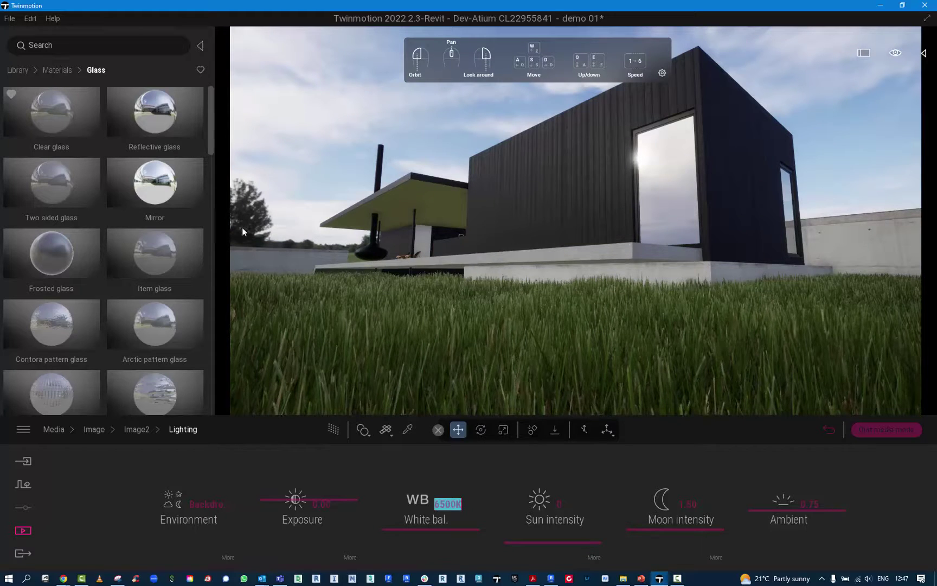
# - Try raising the image's sun intensity to 2 and bring it back down to 0
pyautogui.moveTo(510, 543)
pyautogui.mouseDown()
pyautogui.moveTo(511, 473)
pyautogui.moveTo(518, 559)
pyautogui.moveTo(513, 531)
pyautogui.moveTo(513, 556)
pyautogui.moveTo(518, 537)
pyautogui.mouseUp()
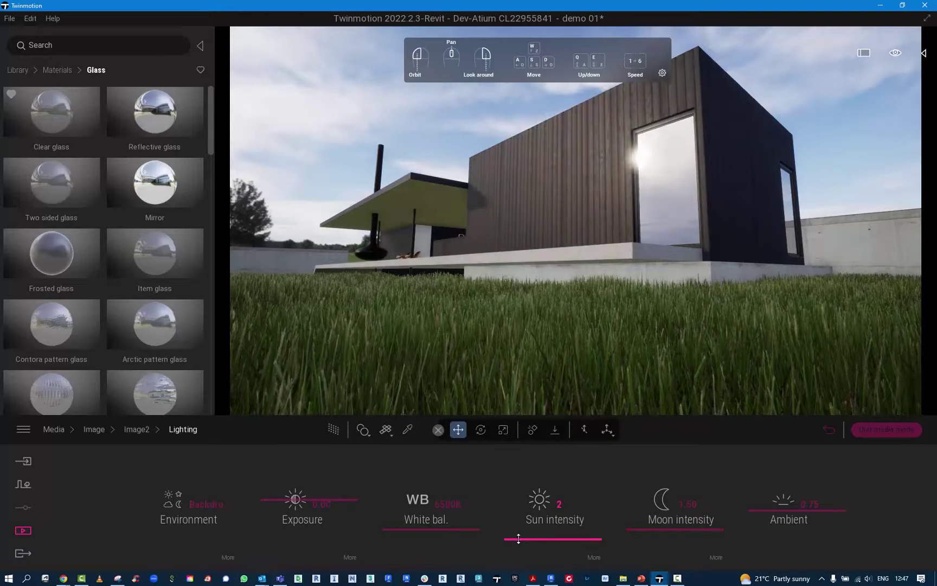
pyautogui.moveTo(563, 506); pyautogui.dragTo(552, 506)
pyautogui.write('1')
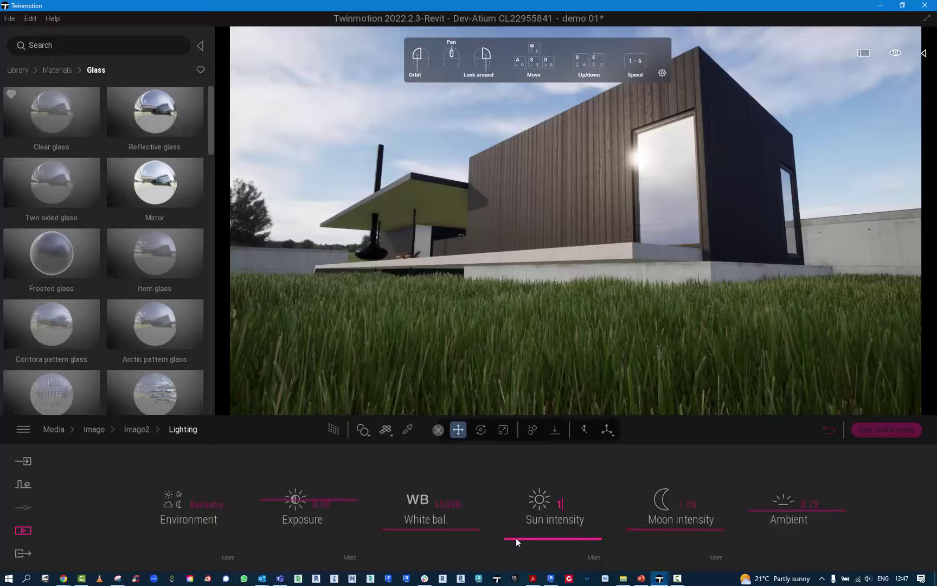
pyautogui.moveTo(515, 537); pyautogui.dragTo(517, 558)
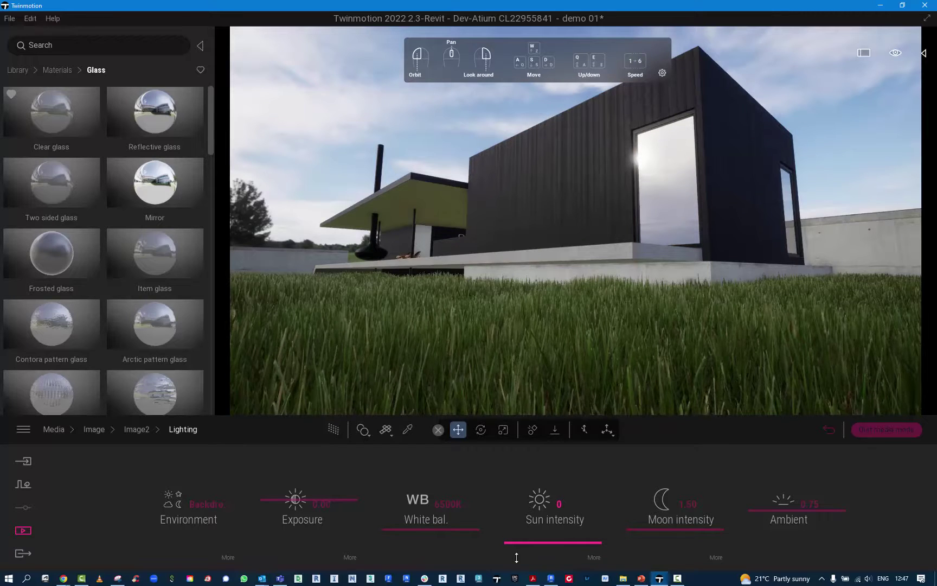
# - Set the image's sun intensity to 1 and its sun size to 0.45
pyautogui.moveTo(517, 549); pyautogui.dragTo(516, 539)
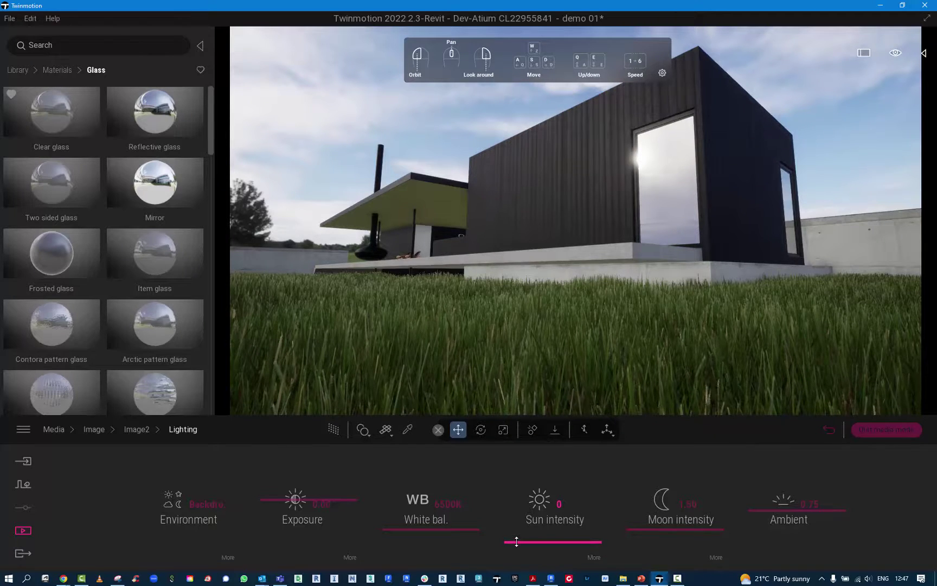
pyautogui.click(592, 556)
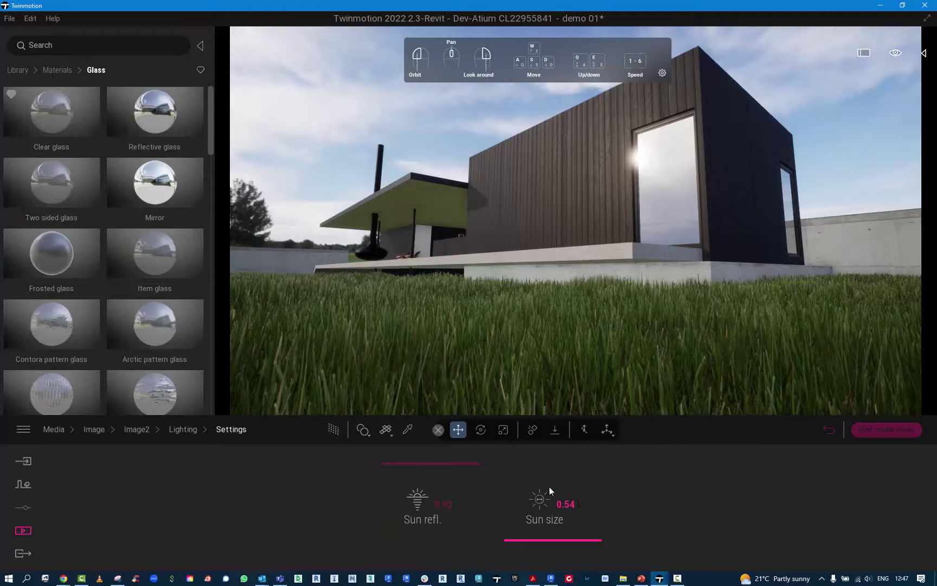
pyautogui.moveTo(510, 538)
pyautogui.mouseDown()
pyautogui.moveTo(508, 465)
pyautogui.moveTo(524, 538)
pyautogui.mouseUp()
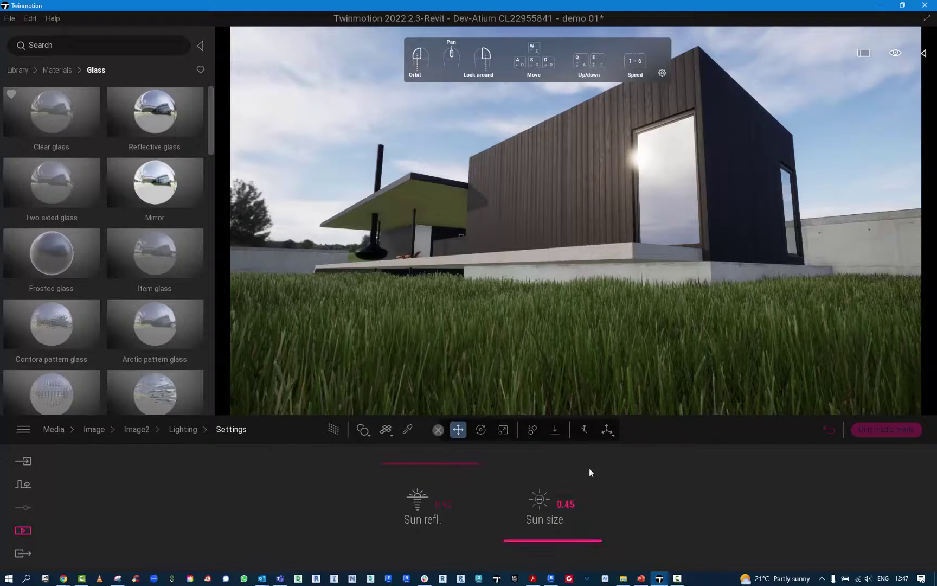
pyautogui.click(196, 429)
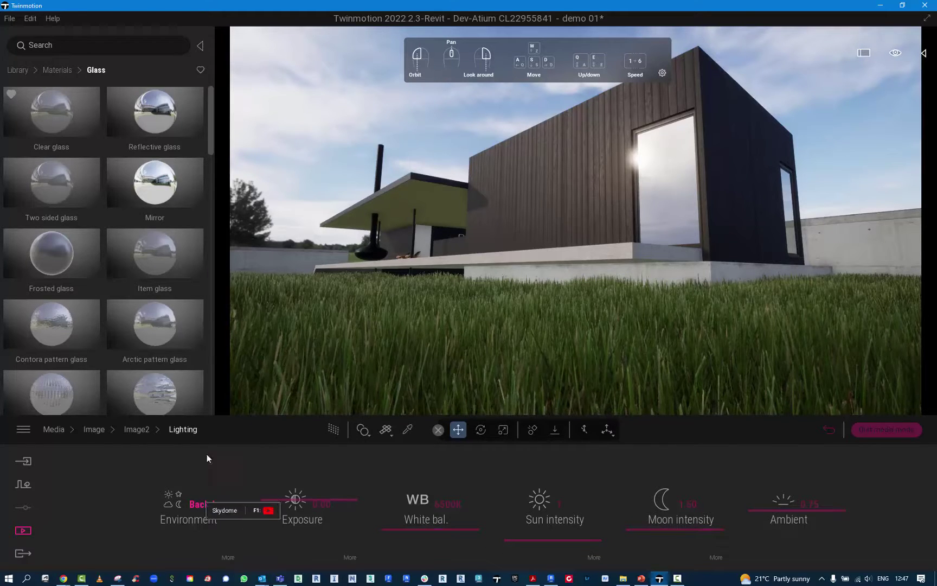
# - Try global illumination in the image's renderer settings and turn it back off
pyautogui.click(139, 429)
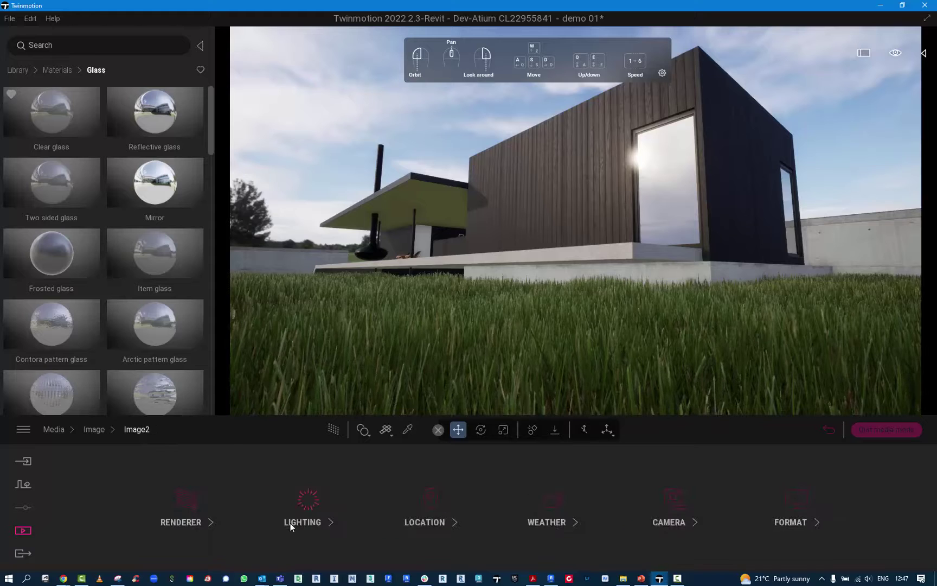
pyautogui.click(199, 511)
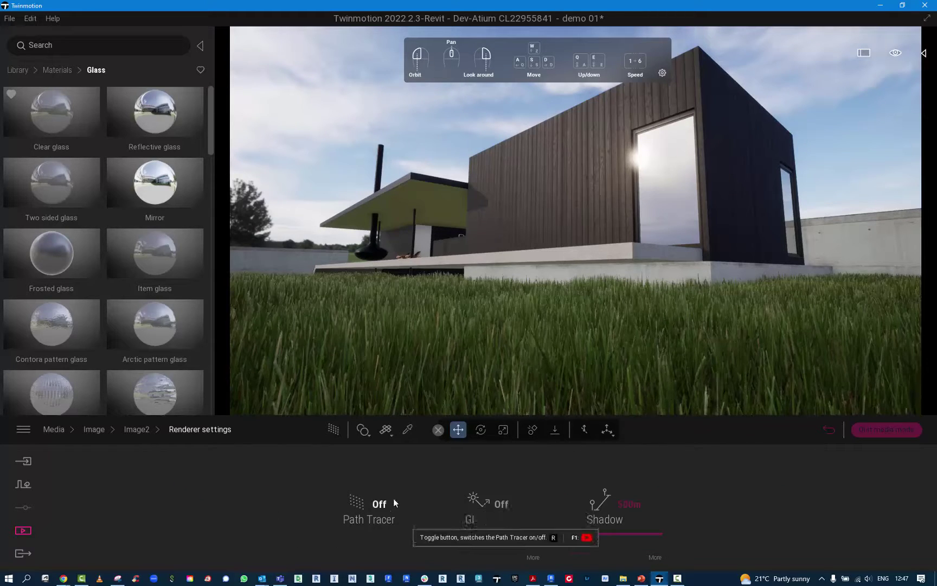
pyautogui.click(501, 504)
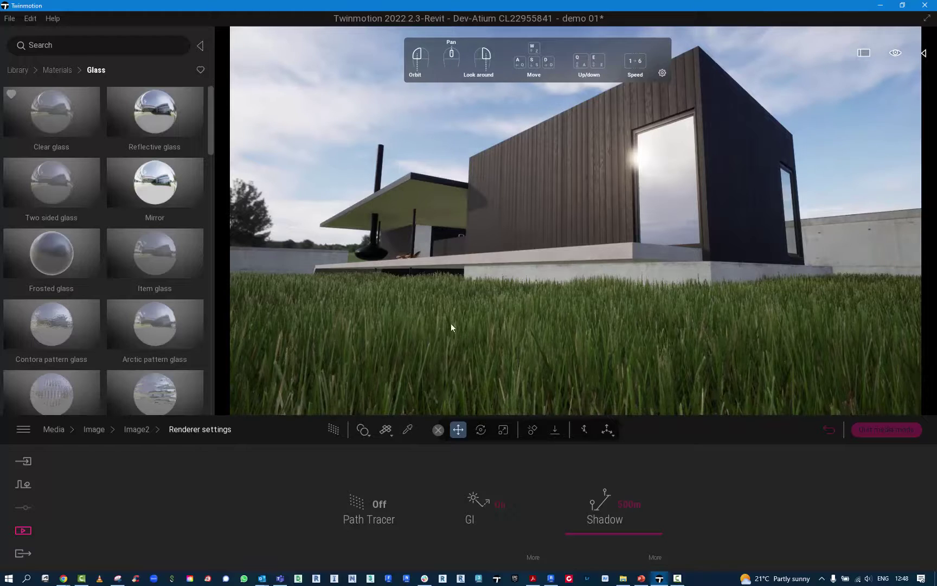
pyautogui.click(493, 508)
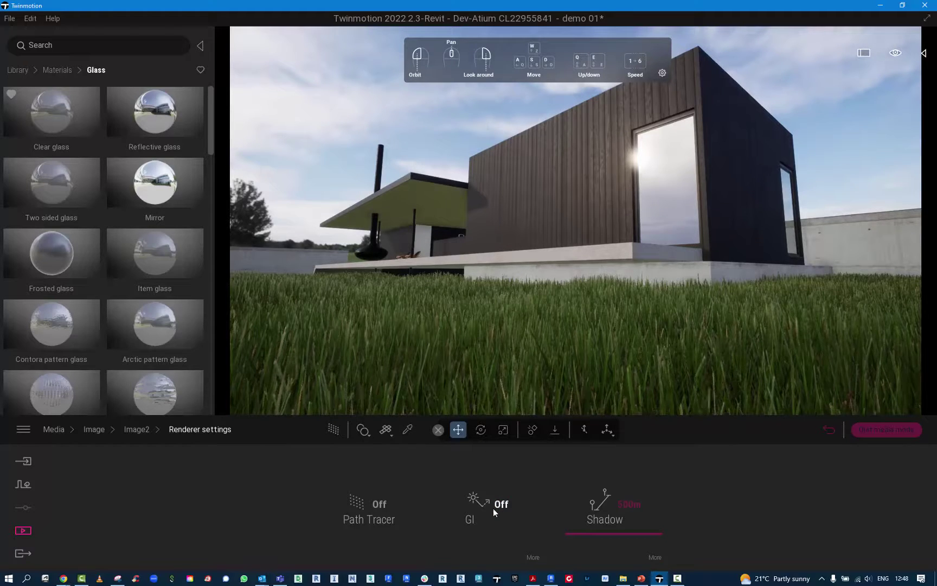
# - Try the camera's parallelism correction on the image and switch it back off
pyautogui.click(135, 430)
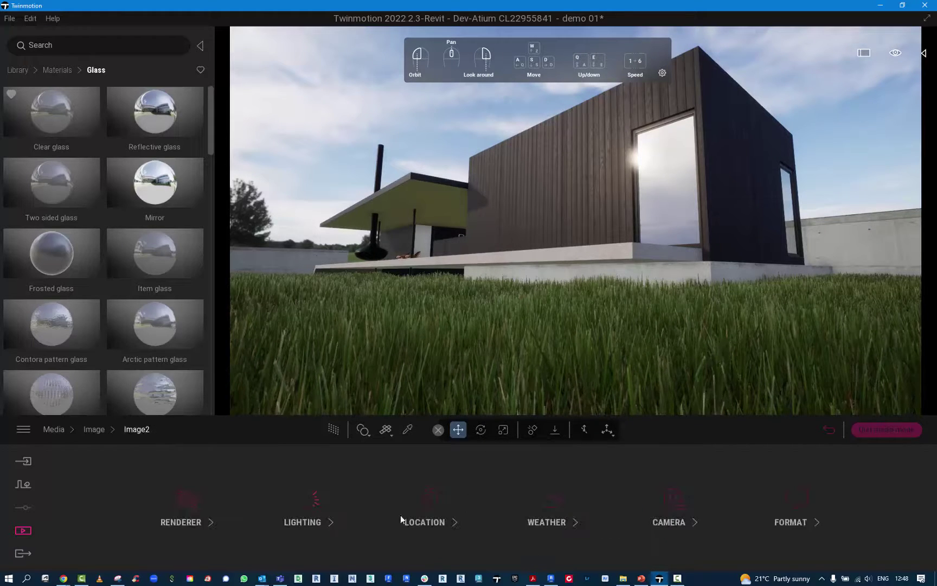
pyautogui.click(673, 499)
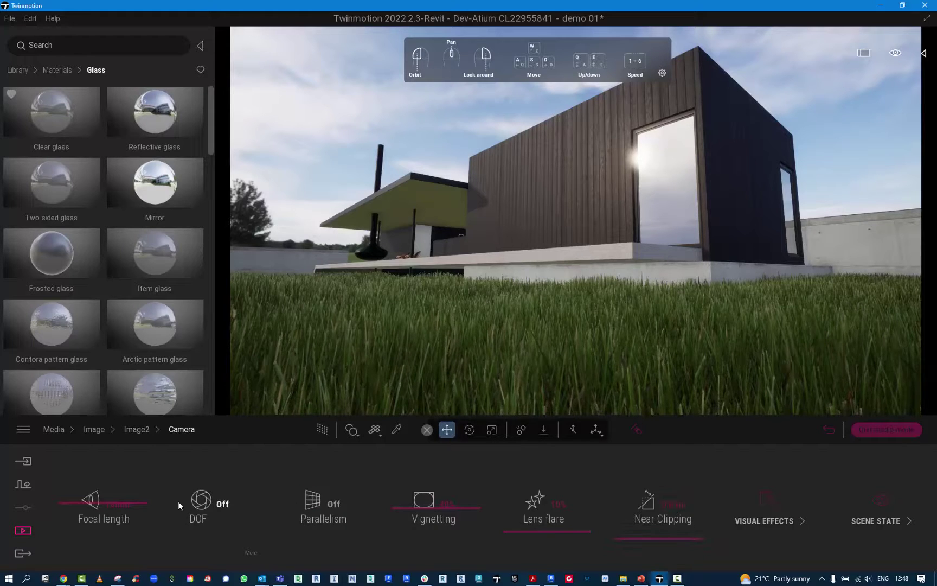
pyautogui.click(312, 503)
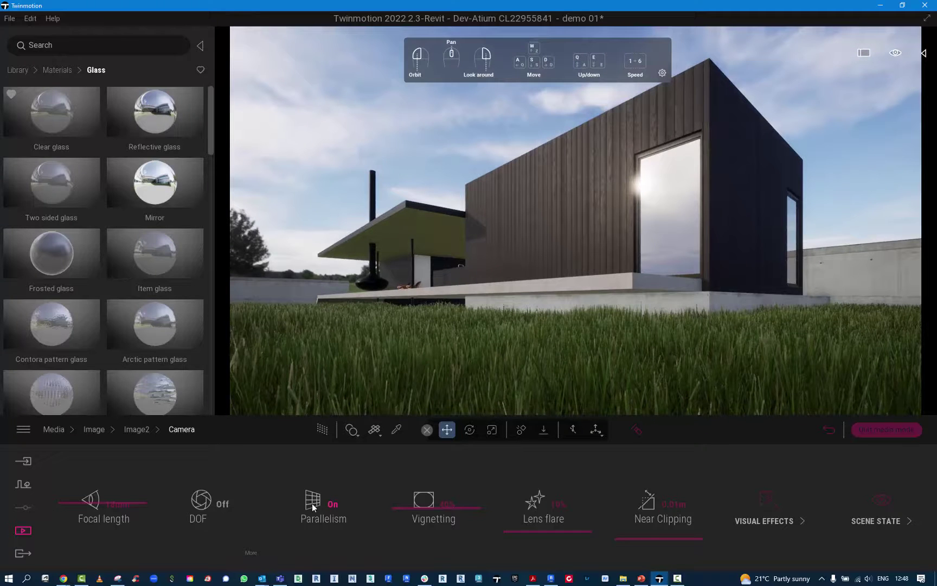
pyautogui.click(312, 503)
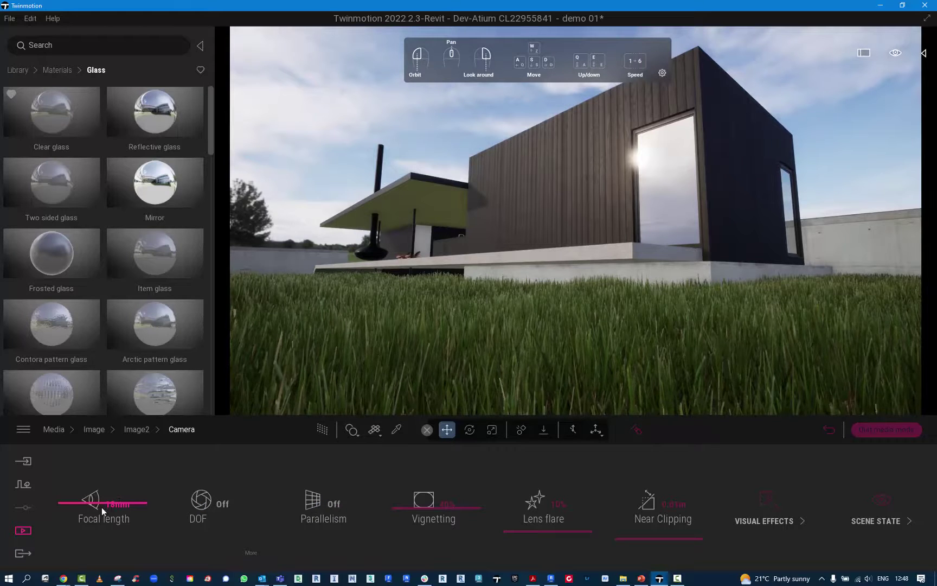
# - Try a camera focal length of 28 mm and return it to 18 mm
pyautogui.moveTo(71, 503); pyautogui.dragTo(70, 505)
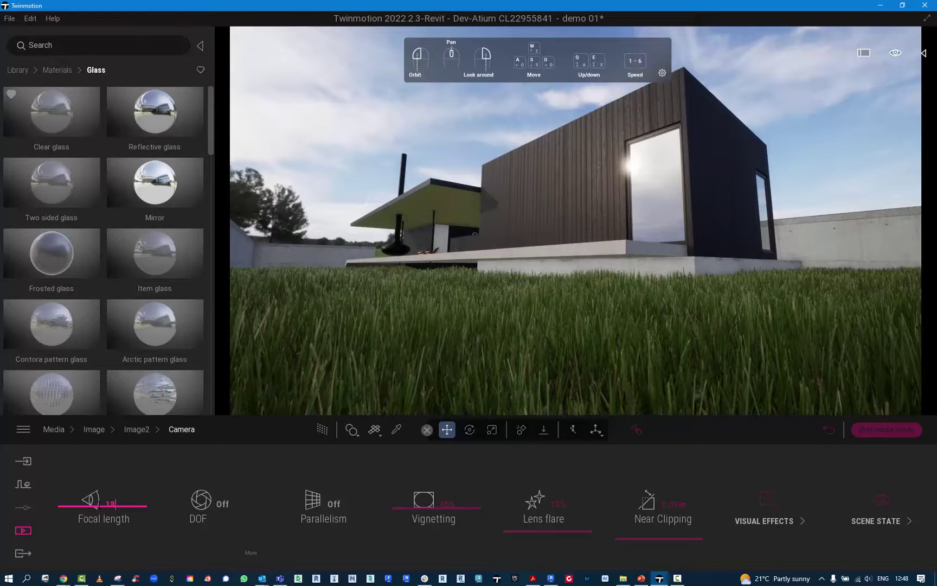
pyautogui.press('Return')
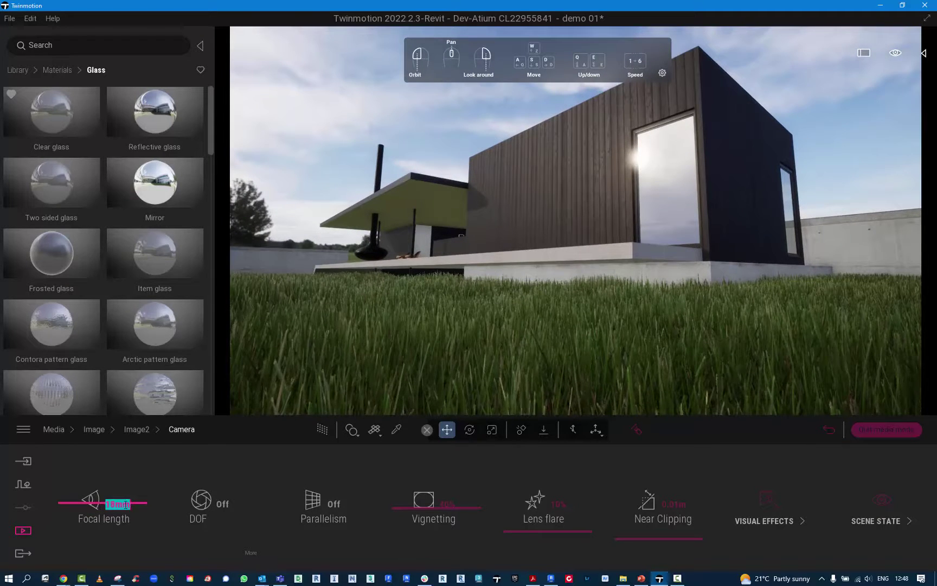
pyautogui.write('28')
pyautogui.press('Return')
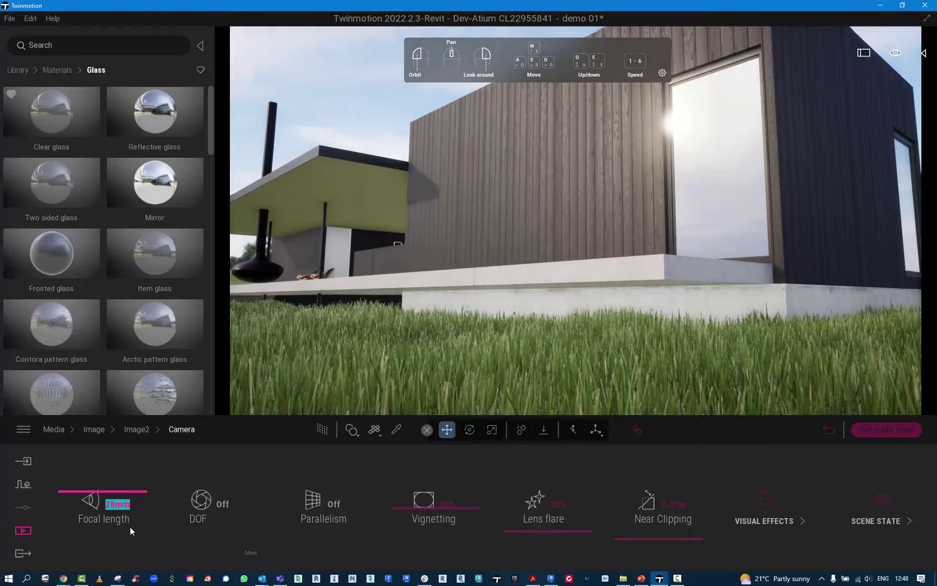
pyautogui.write('18')
pyautogui.press('Return')
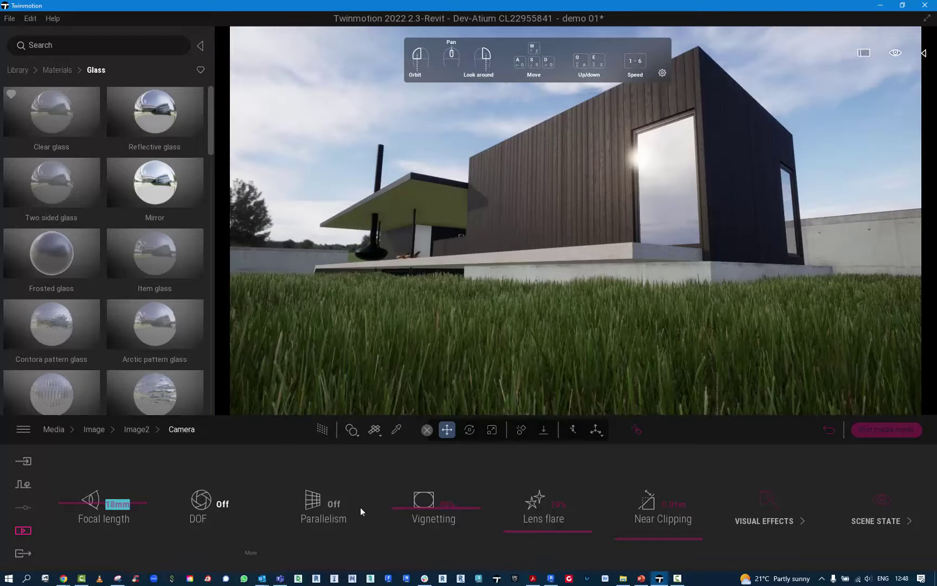
# - Enable depth of field for the image's camera and set its focus distance to 35 m
pyautogui.click(251, 550)
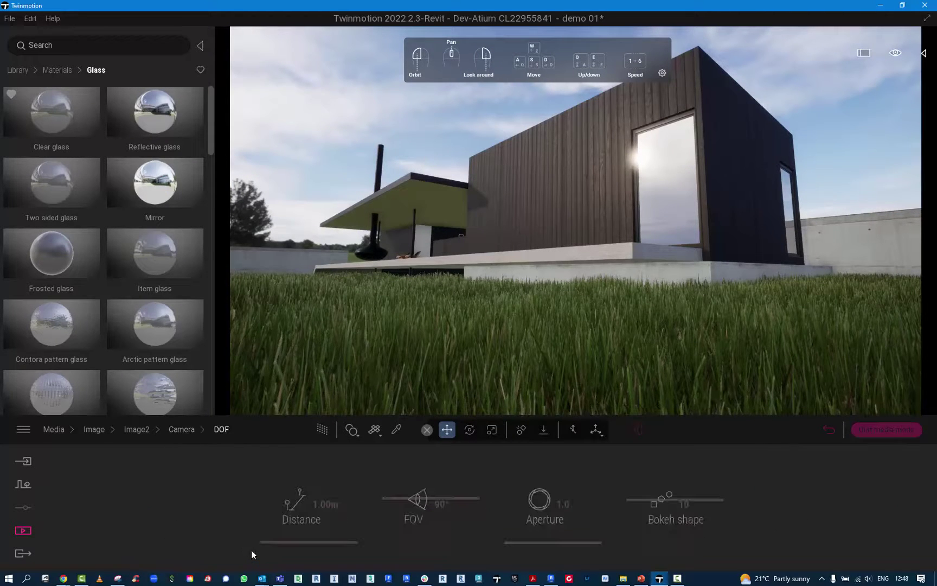
pyautogui.click(181, 431)
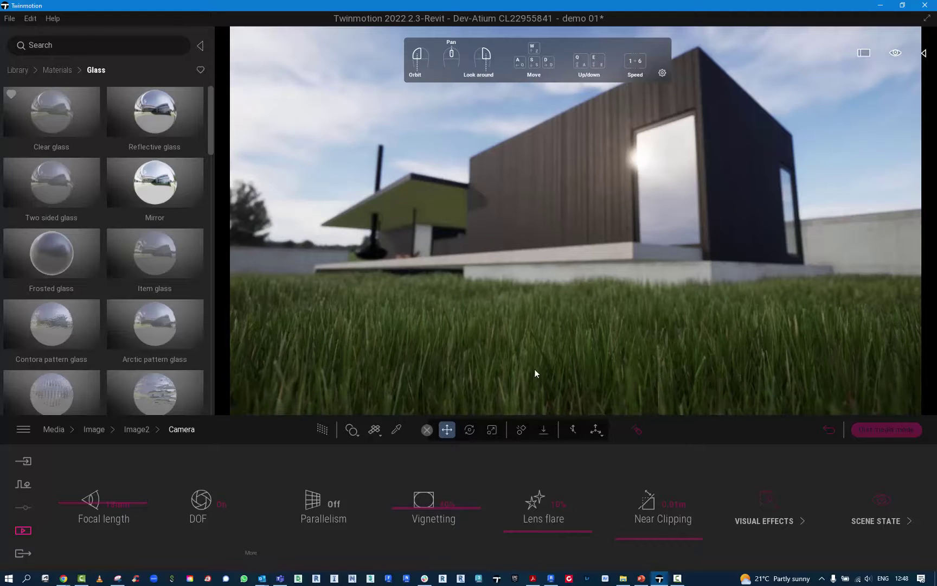
pyautogui.click(251, 553)
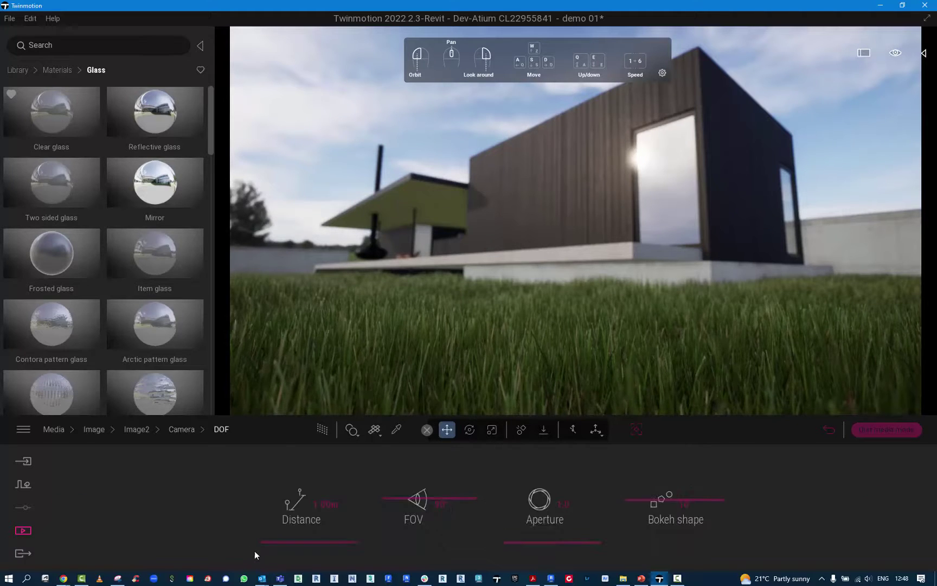
pyautogui.moveTo(320, 545)
pyautogui.moveTo(315, 539)
pyautogui.mouseDown()
pyautogui.moveTo(312, 512)
pyautogui.moveTo(312, 537)
pyautogui.mouseUp()
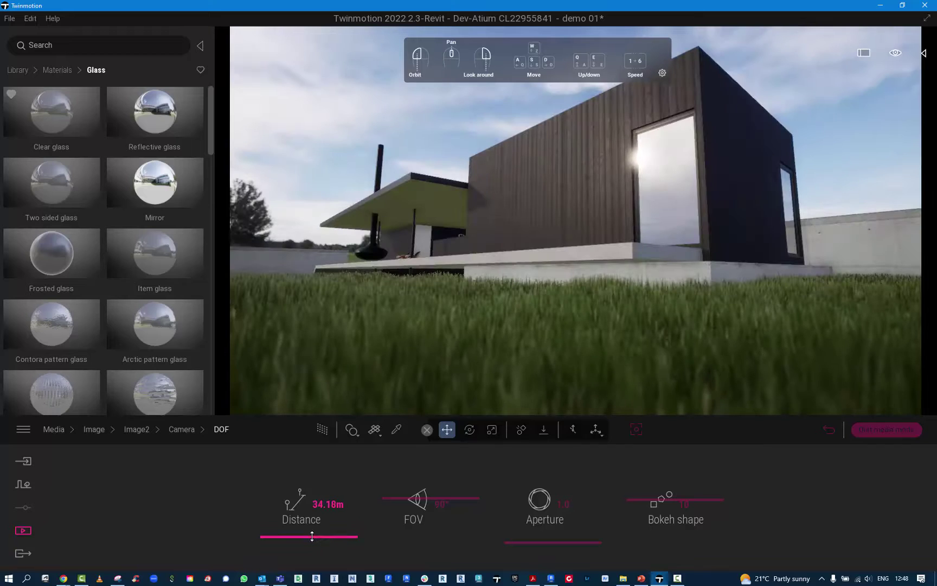
pyautogui.click(290, 503)
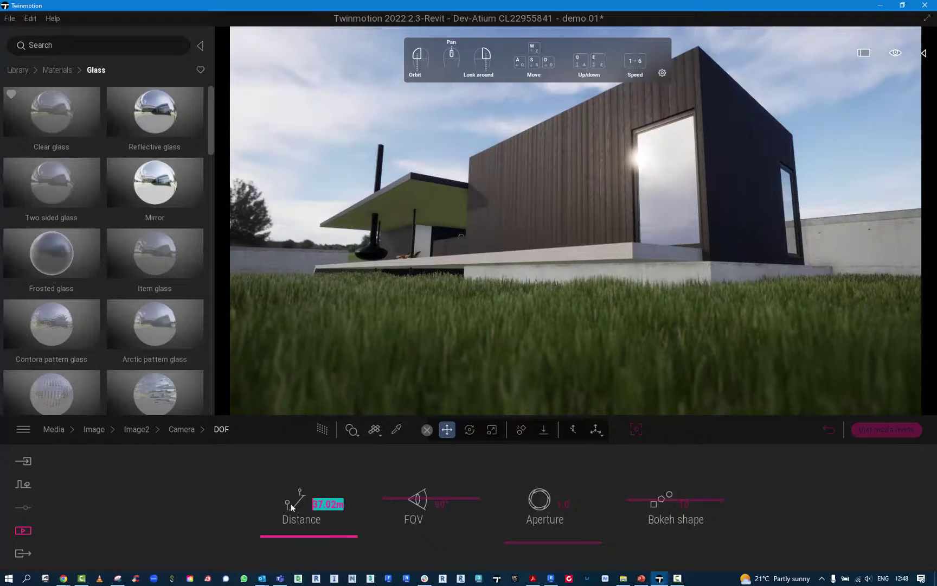
pyautogui.write('35')
# - Set the field of view in the depth of field settings to 85°
pyautogui.moveTo(385, 498); pyautogui.dragTo(384, 500)
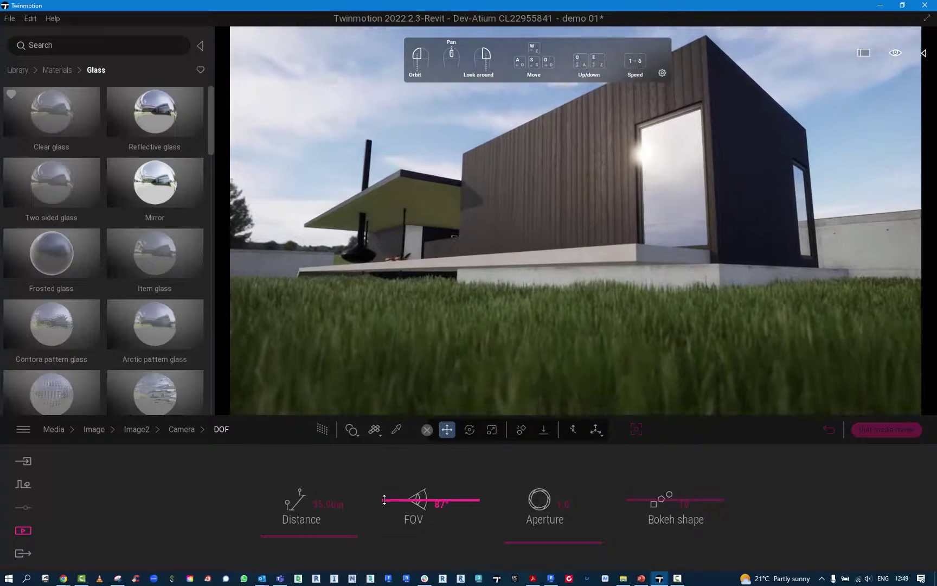
pyautogui.click(441, 505)
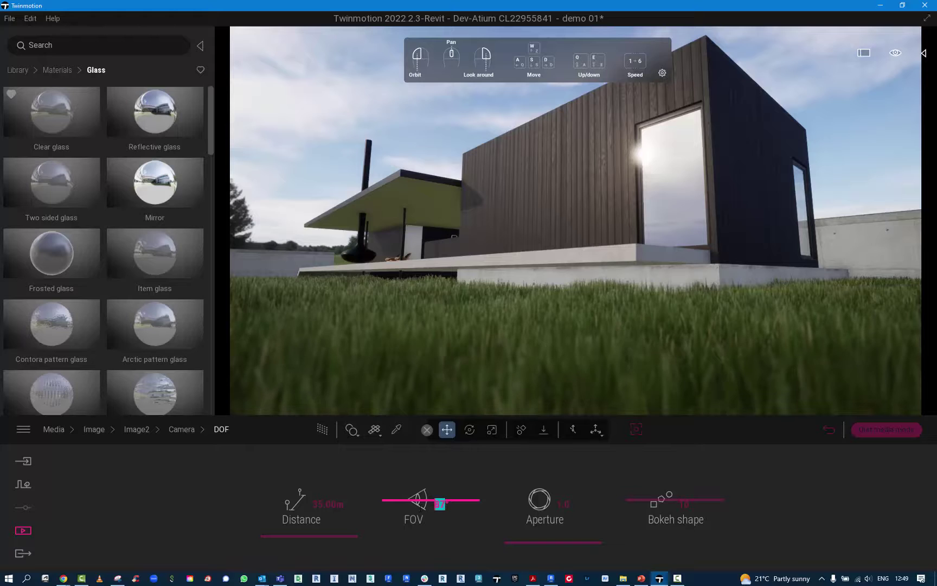
pyautogui.press('Return')
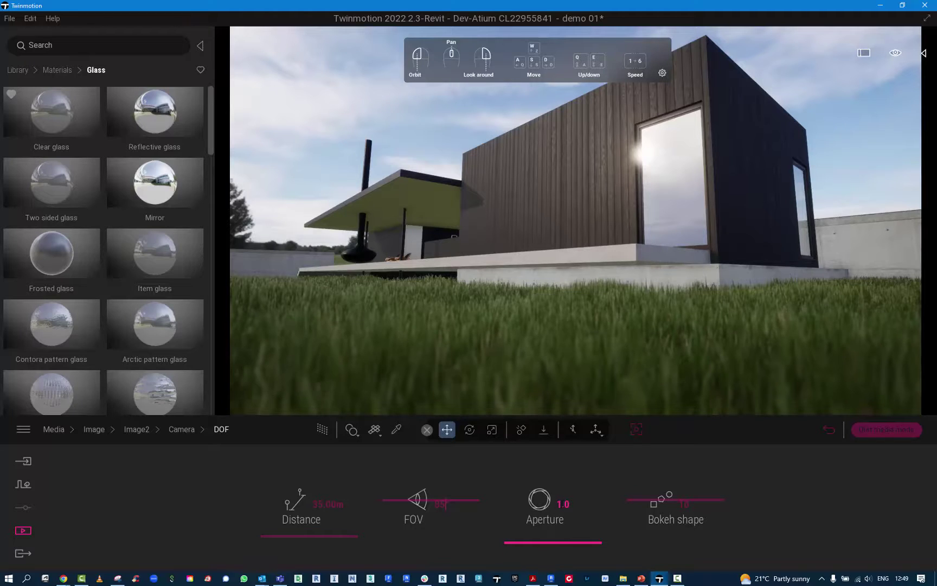
# - Try a depth of field aperture of 10, return it to 1.0, and nudge the bokeh shape slider slightly
pyautogui.moveTo(510, 543); pyautogui.dragTo(511, 582)
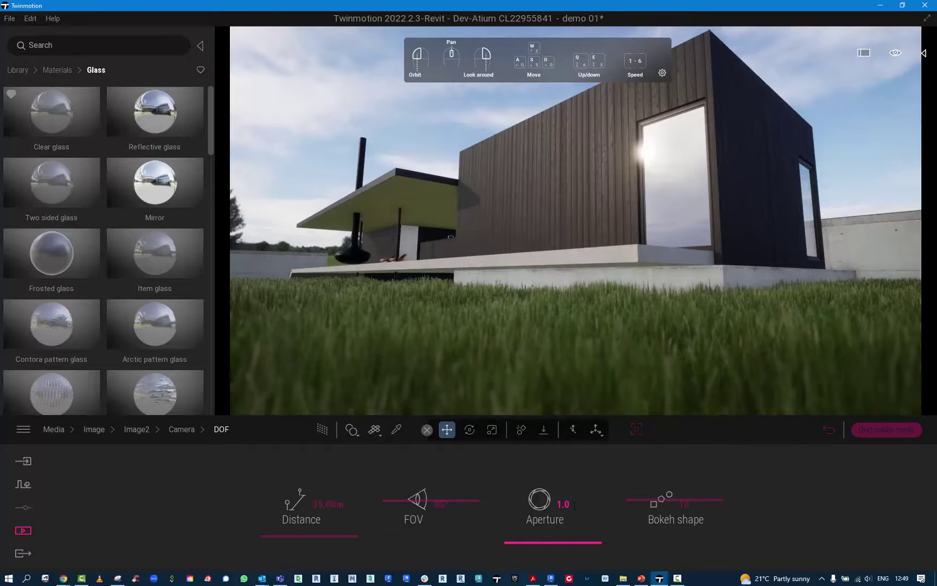
pyautogui.write('10')
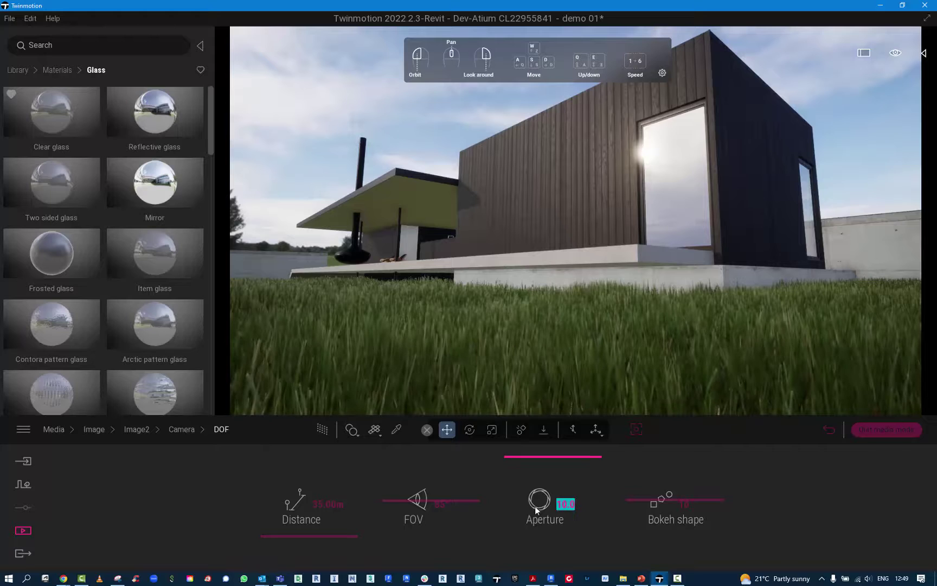
pyautogui.press('Return')
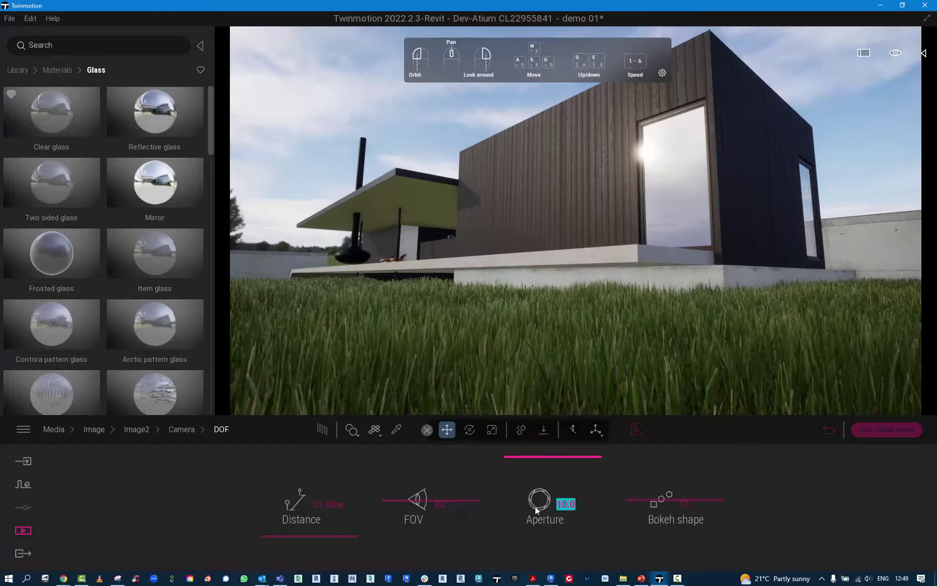
pyautogui.moveTo(525, 457); pyautogui.dragTo(525, 557)
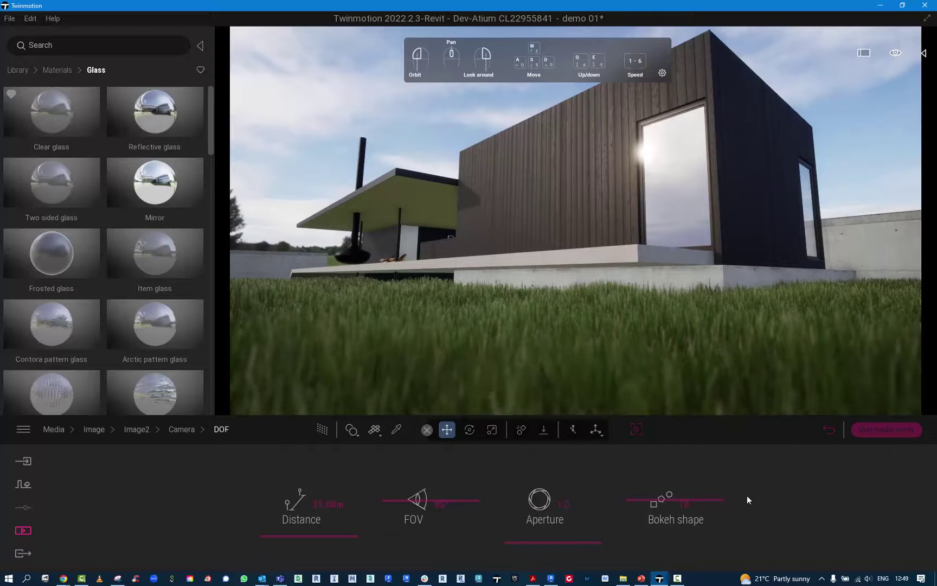
pyautogui.moveTo(649, 500)
pyautogui.mouseDown()
pyautogui.moveTo(647, 530)
pyautogui.moveTo(647, 501)
pyautogui.mouseUp()
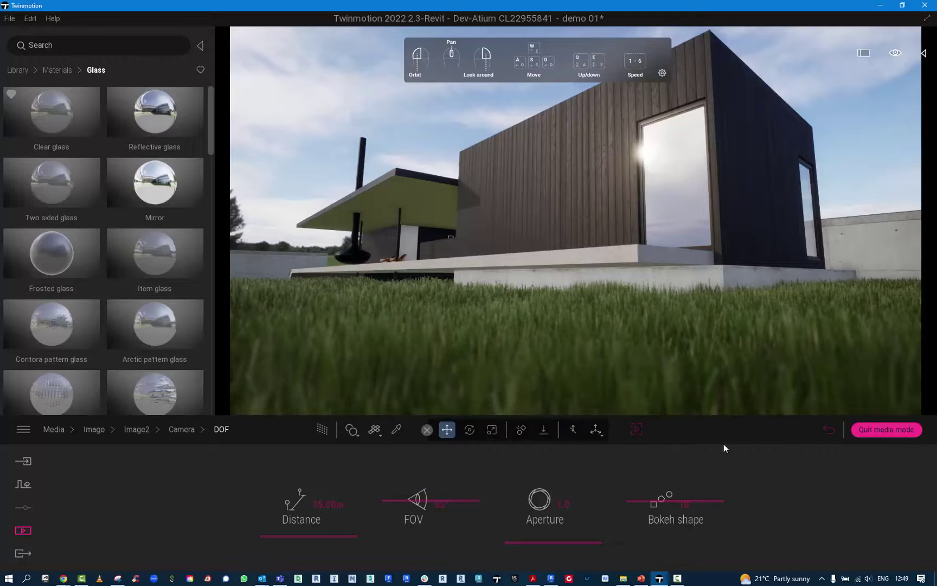
# - Raise the camera's near clipping distance close to its maximum
pyautogui.click(186, 431)
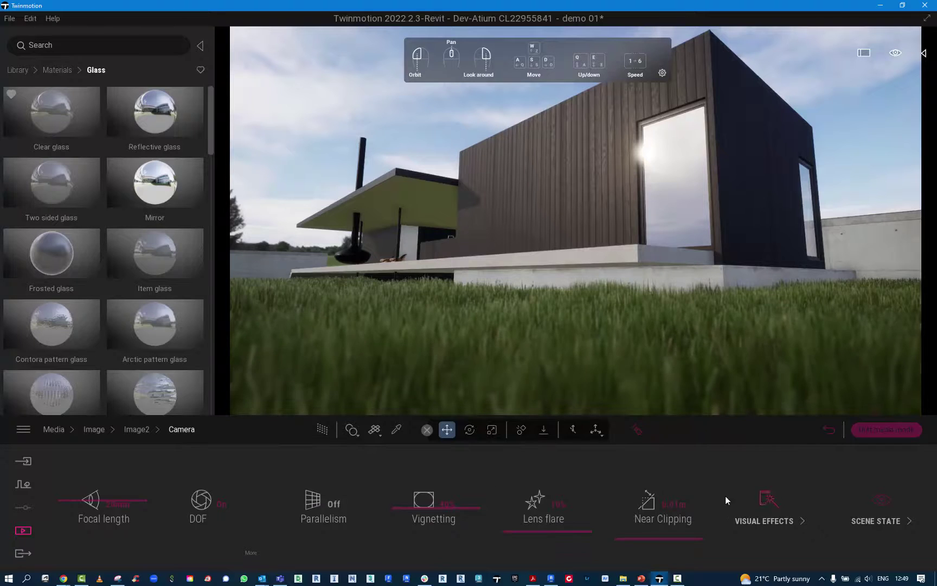
pyautogui.moveTo(622, 540); pyautogui.dragTo(616, 461)
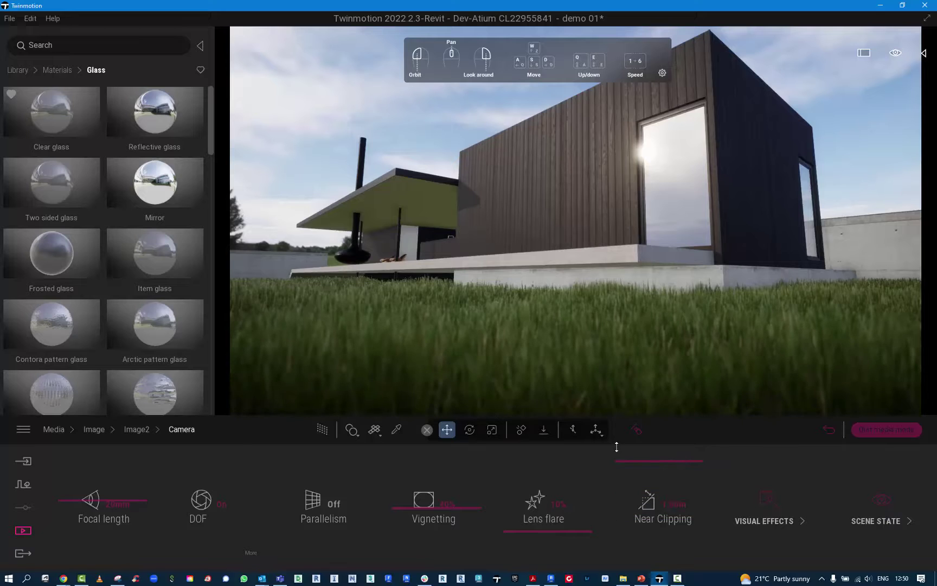
# - Try the ISM, DT8, DT7 and DT6 color gradients in the image's visual effects, and return the type to None
pyautogui.click(767, 511)
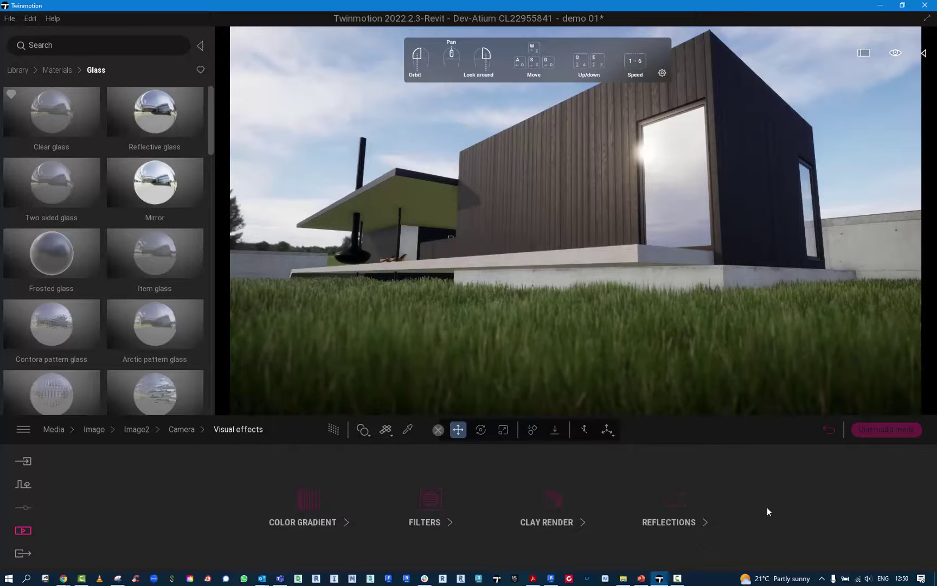
pyautogui.click(313, 502)
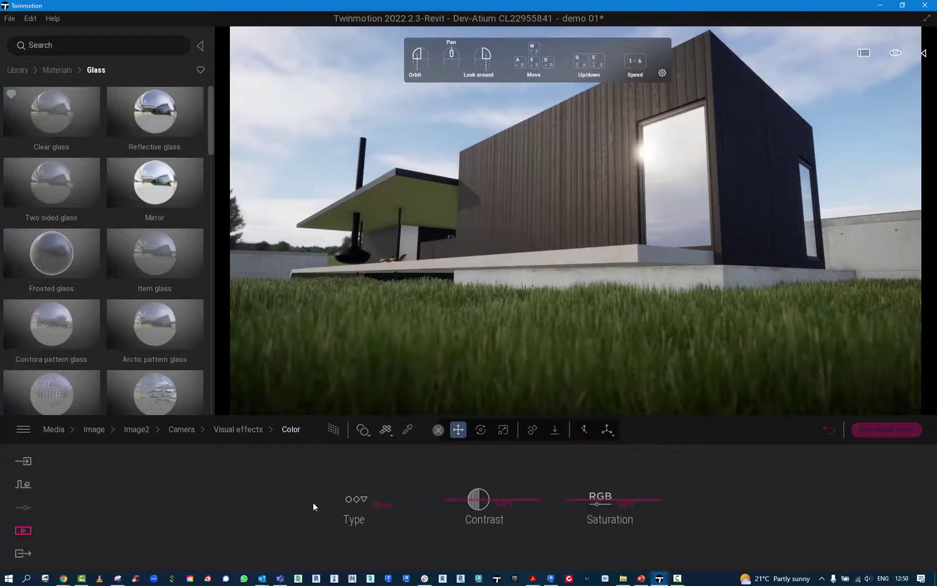
pyautogui.click(386, 503)
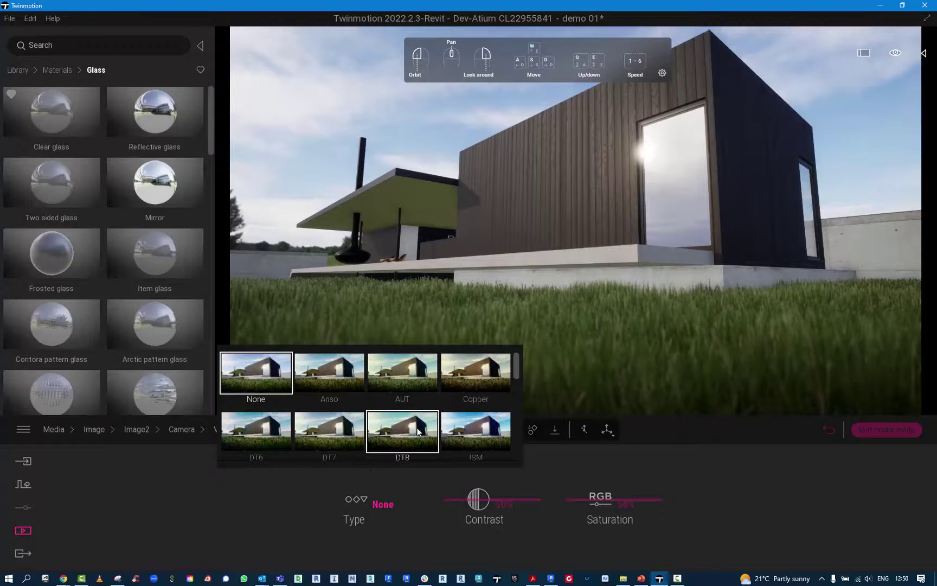
pyautogui.scroll(-2, 467, 423)
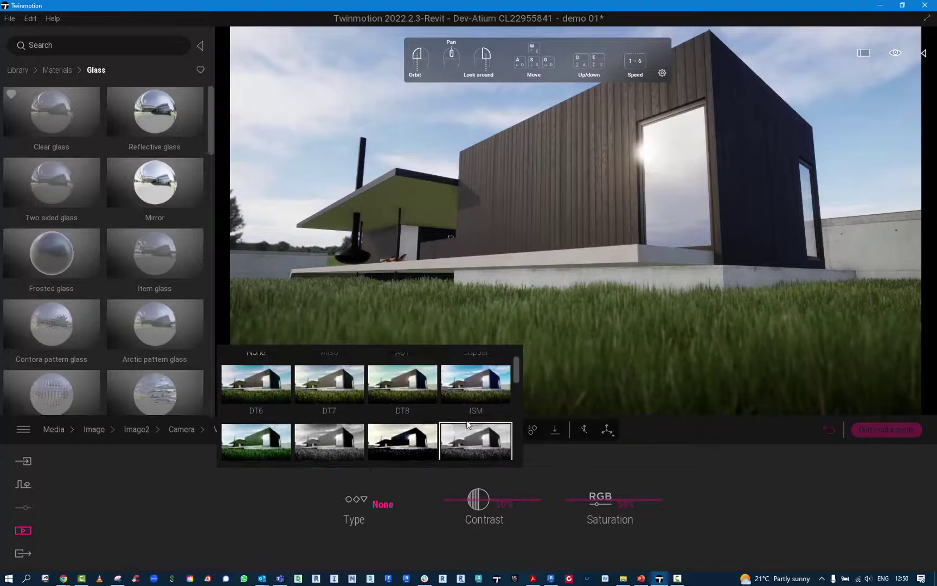
pyautogui.scroll(2, 467, 424)
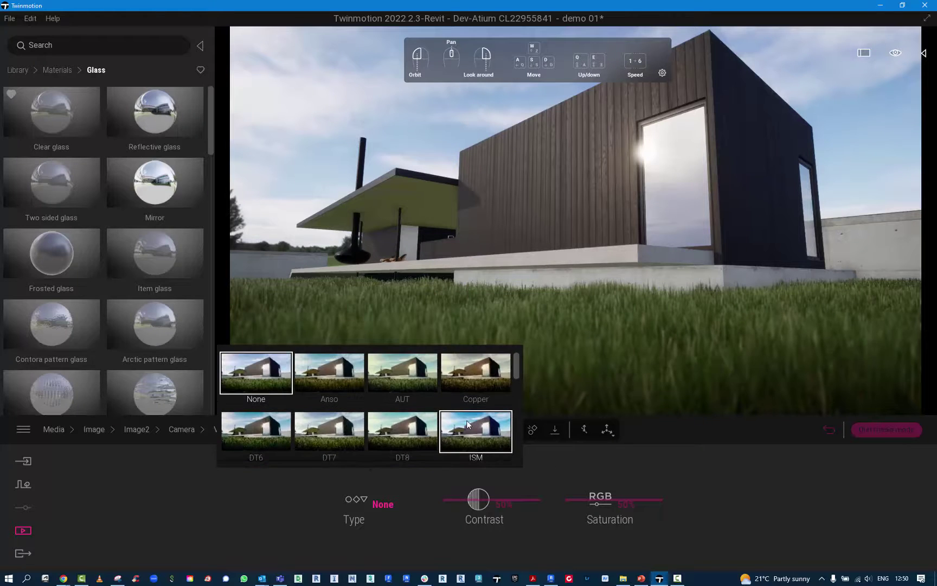
pyautogui.click(401, 428)
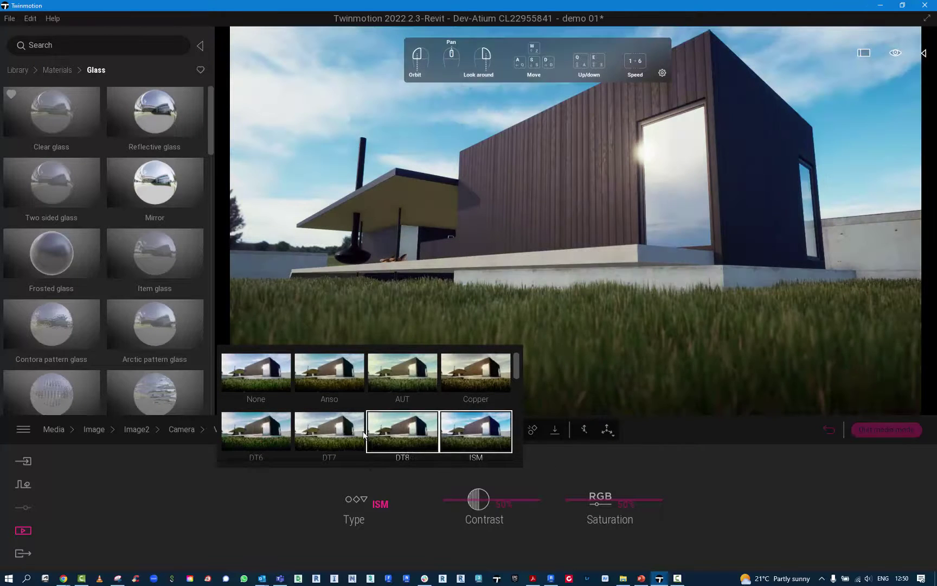
pyautogui.click(332, 432)
pyautogui.click(269, 434)
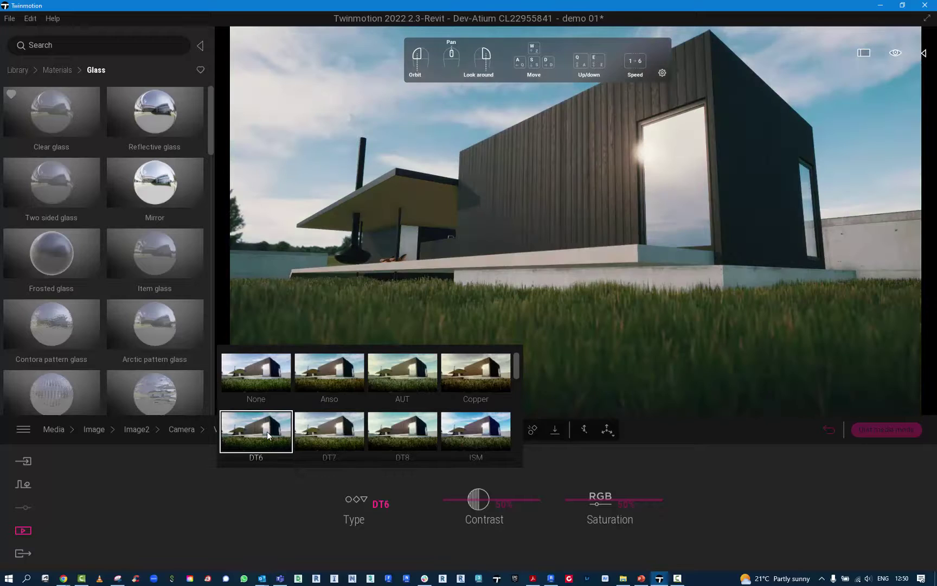
pyautogui.click(259, 372)
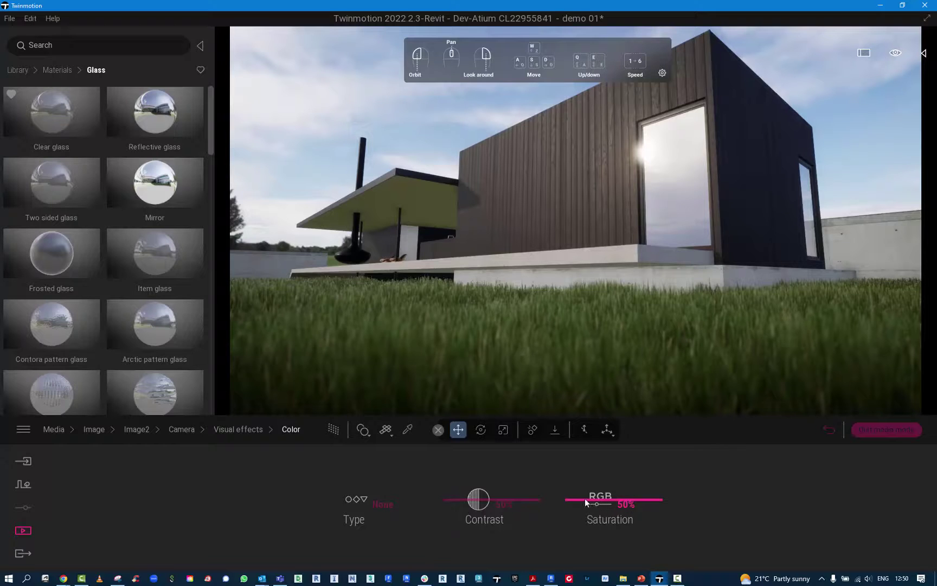
# - Reduce the image's color saturation to 35%
pyautogui.moveTo(584, 498)
pyautogui.mouseDown()
pyautogui.moveTo(582, 549)
pyautogui.moveTo(582, 506)
pyautogui.mouseUp()
pyautogui.moveTo(581, 506); pyautogui.dragTo(581, 507)
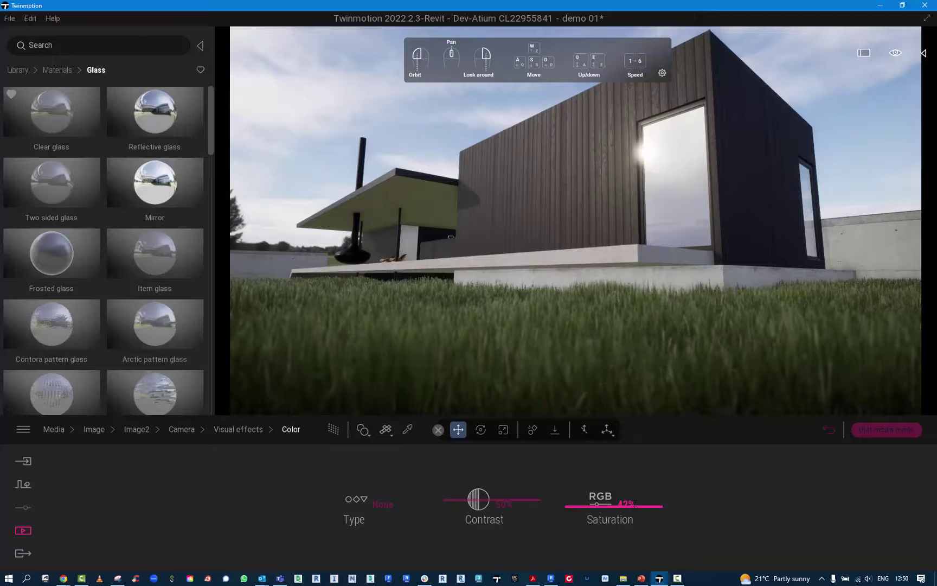
pyautogui.click(609, 506)
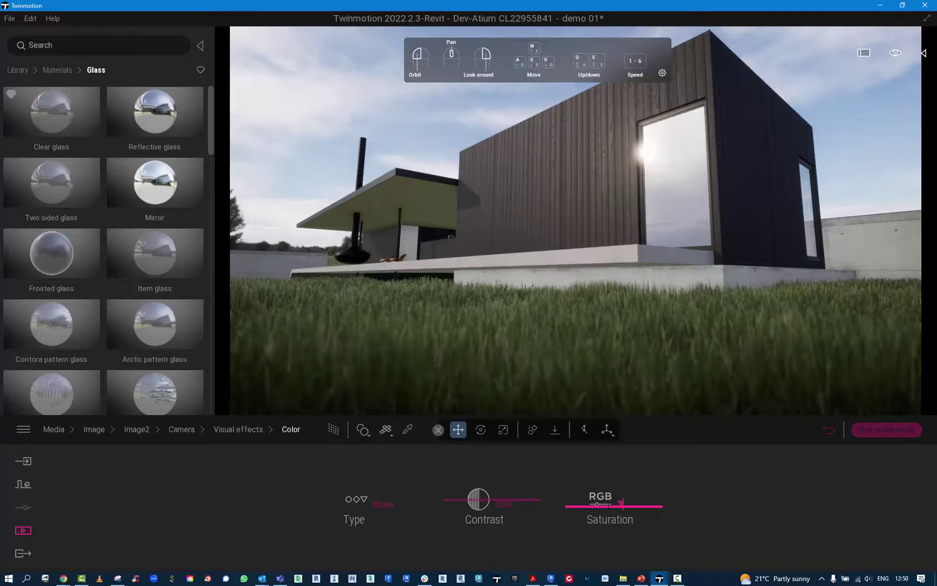
pyautogui.write('35')
pyautogui.press('Return')
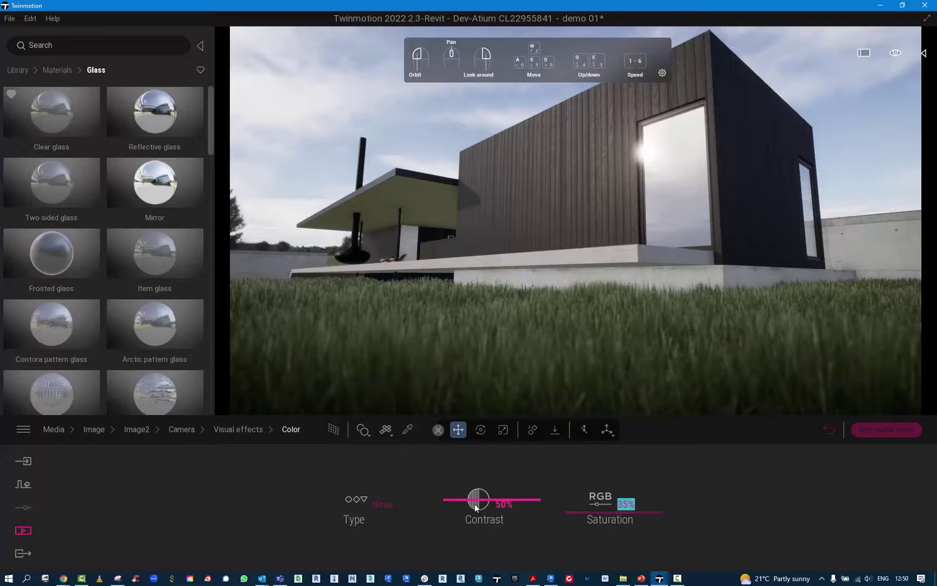
# - Raise the image's color contrast to 65%
pyautogui.moveTo(475, 504); pyautogui.dragTo(451, 491)
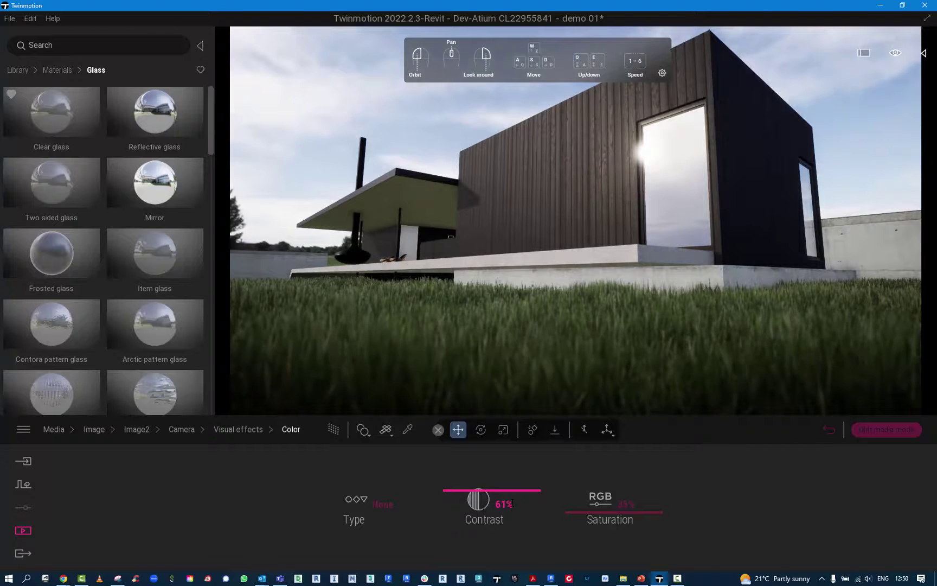
pyautogui.click(509, 504)
pyautogui.write('65')
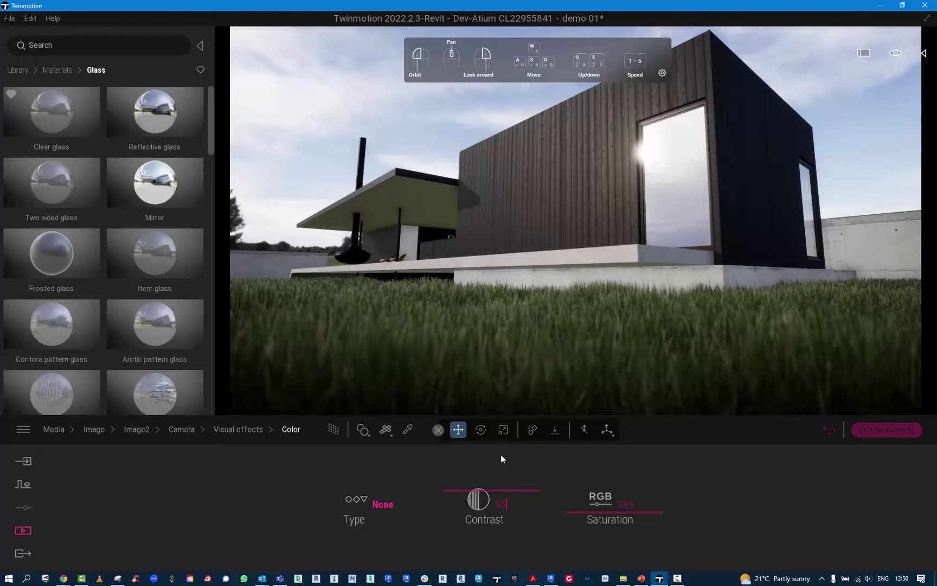
pyautogui.click(240, 428)
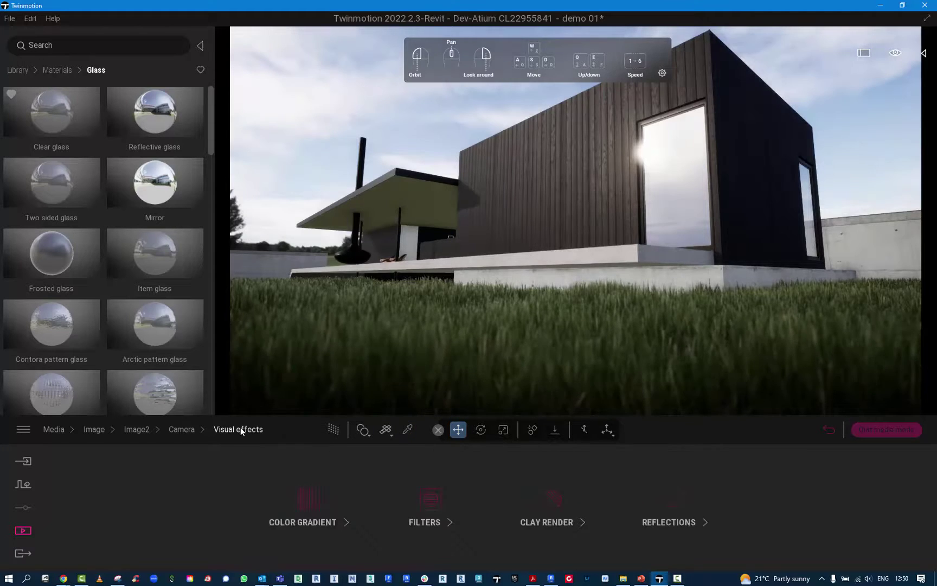
# - Review the filter type and clay render options in the image's visual effects
pyautogui.click(431, 504)
pyautogui.click(498, 504)
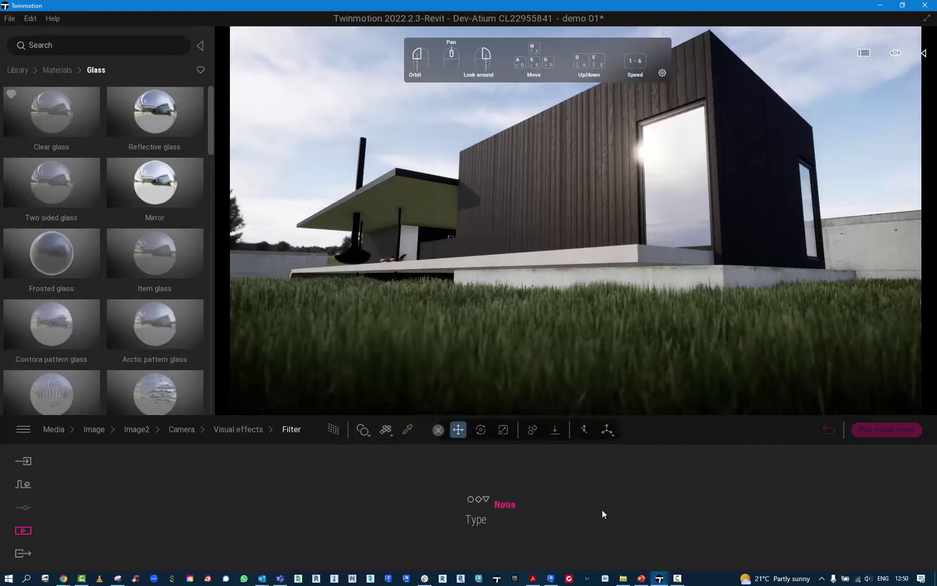
pyautogui.click(245, 429)
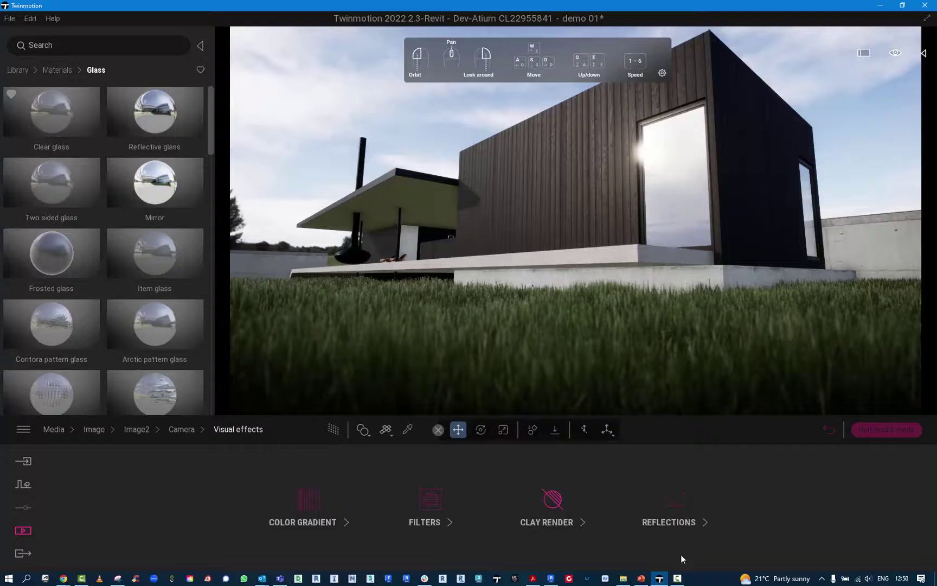
pyautogui.click(547, 521)
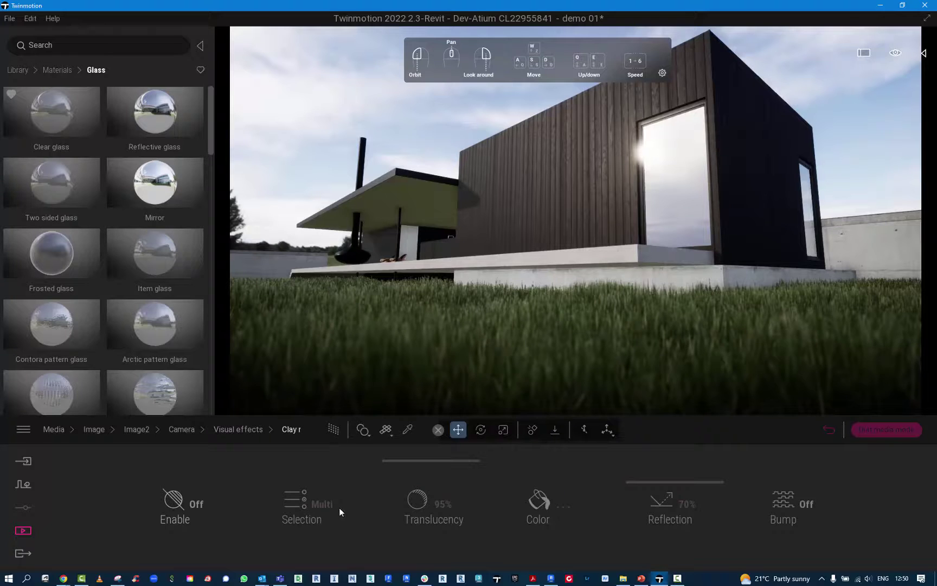
pyautogui.click(240, 430)
# - Try the image with SSR reflections off, and switch SSR back on
pyautogui.click(678, 506)
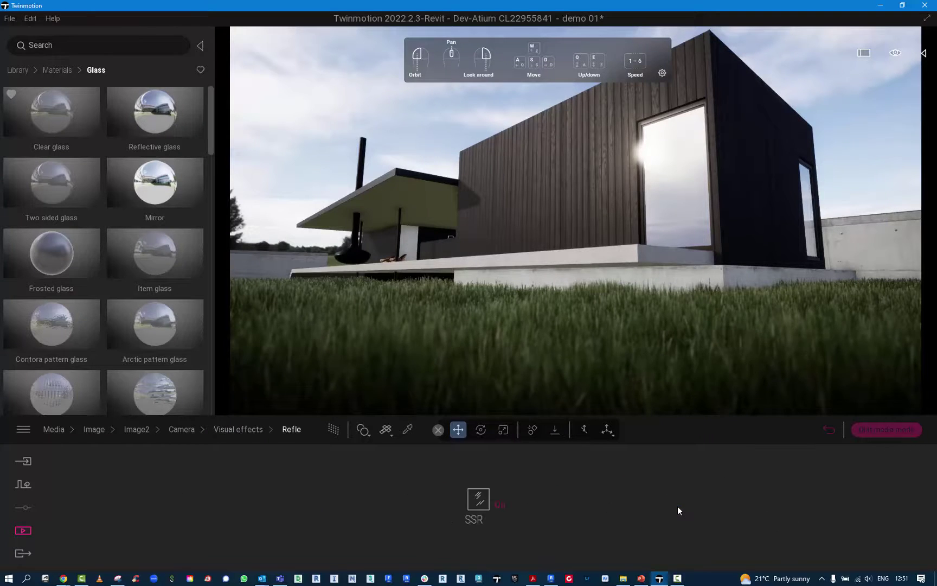
pyautogui.click(505, 502)
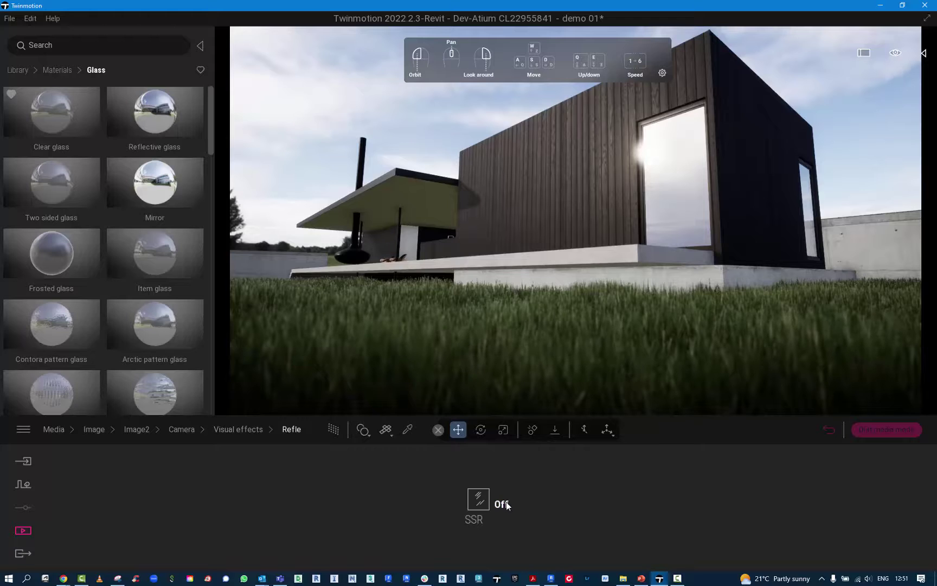
pyautogui.click(499, 504)
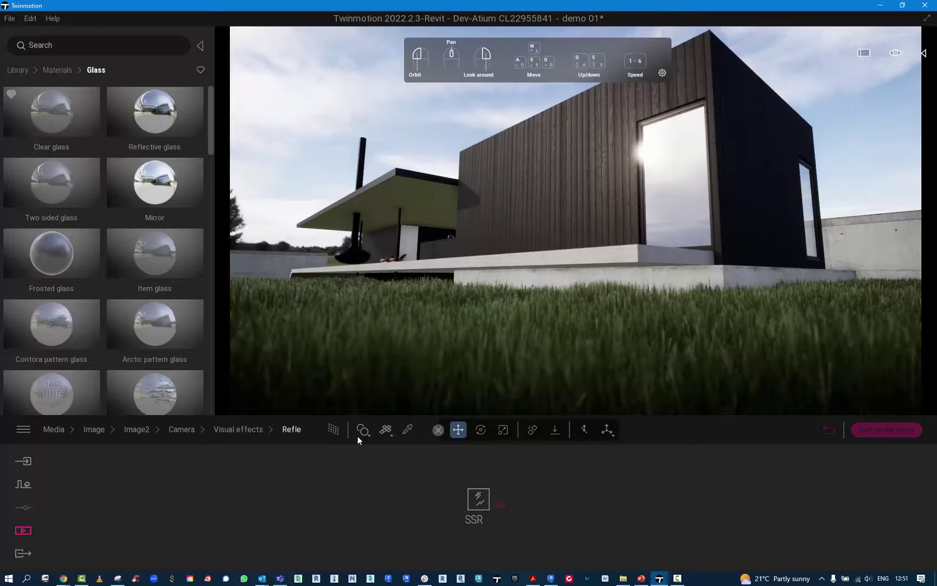
# - Check the scene state setting of the image's camera
pyautogui.click(238, 430)
pyautogui.click(180, 430)
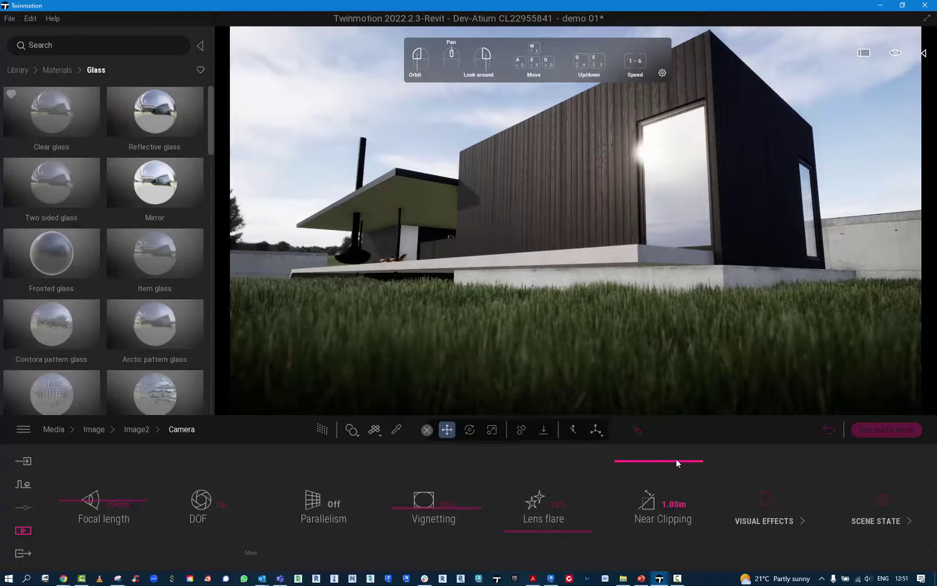
pyautogui.click(877, 519)
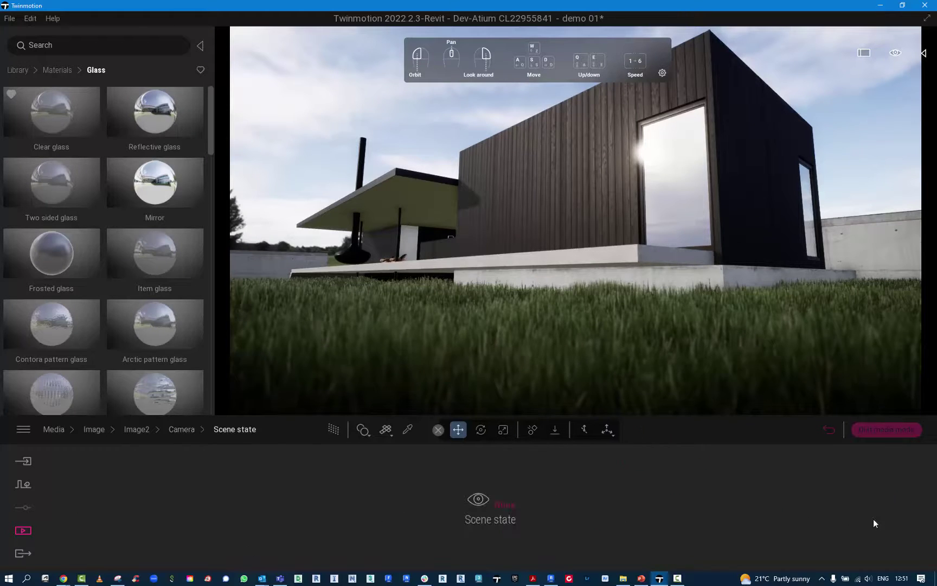
pyautogui.click(199, 429)
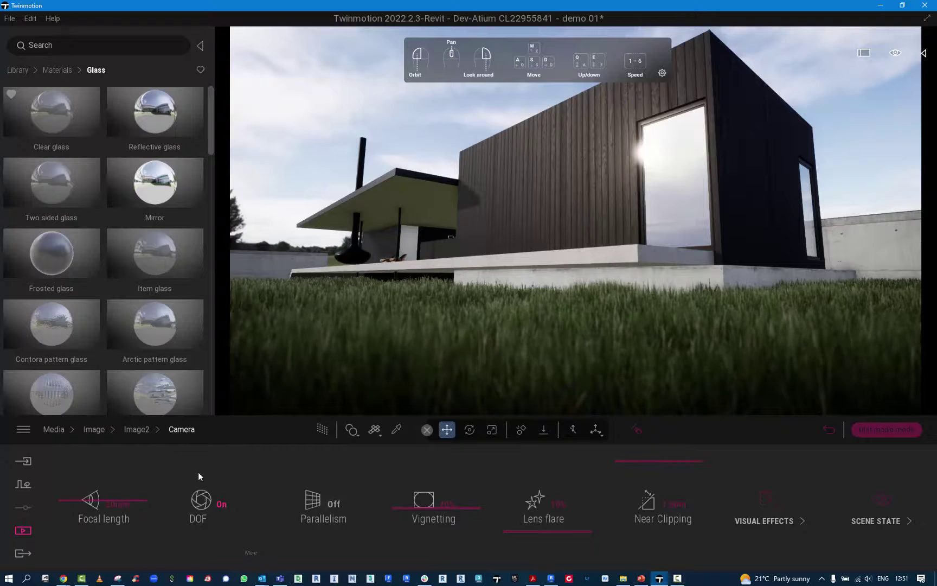
# - Try a sun intensity of 3 in the image's lighting, and set it back to 1
pyautogui.click(132, 431)
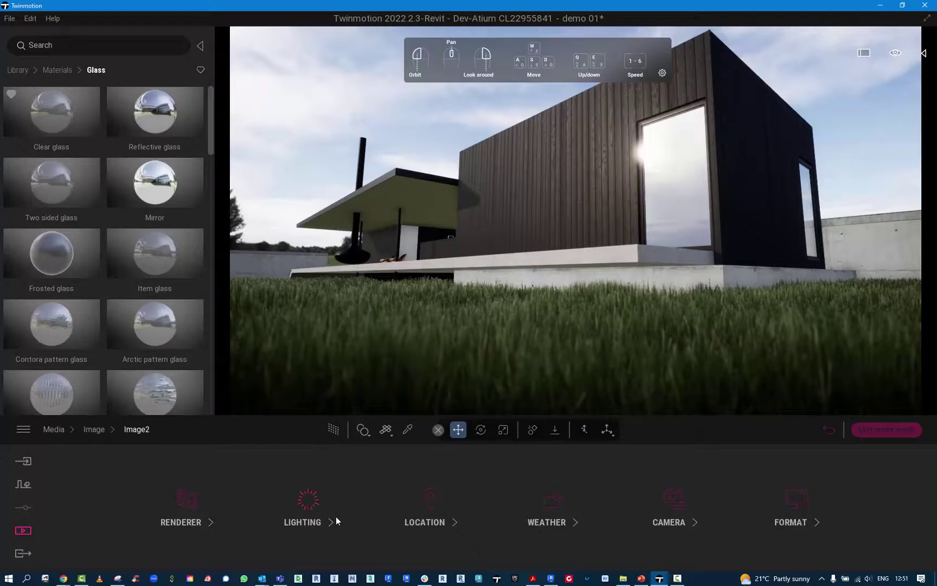
pyautogui.click(293, 508)
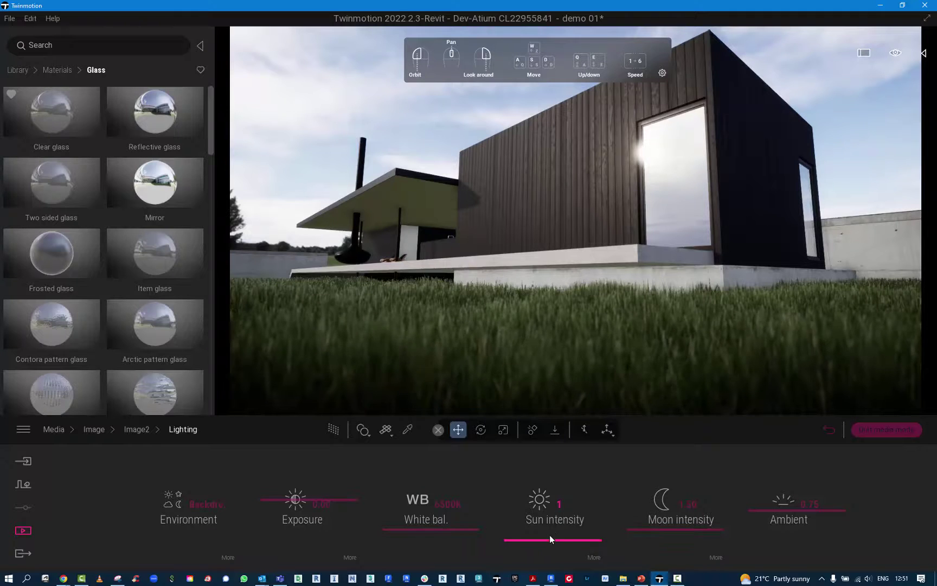
pyautogui.click(556, 504)
pyautogui.write('3')
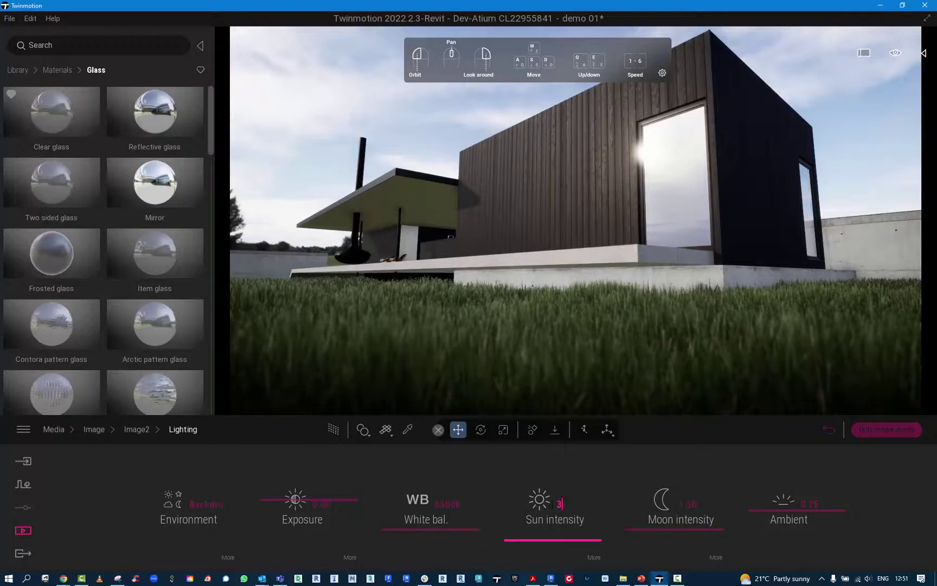
pyautogui.press('Return')
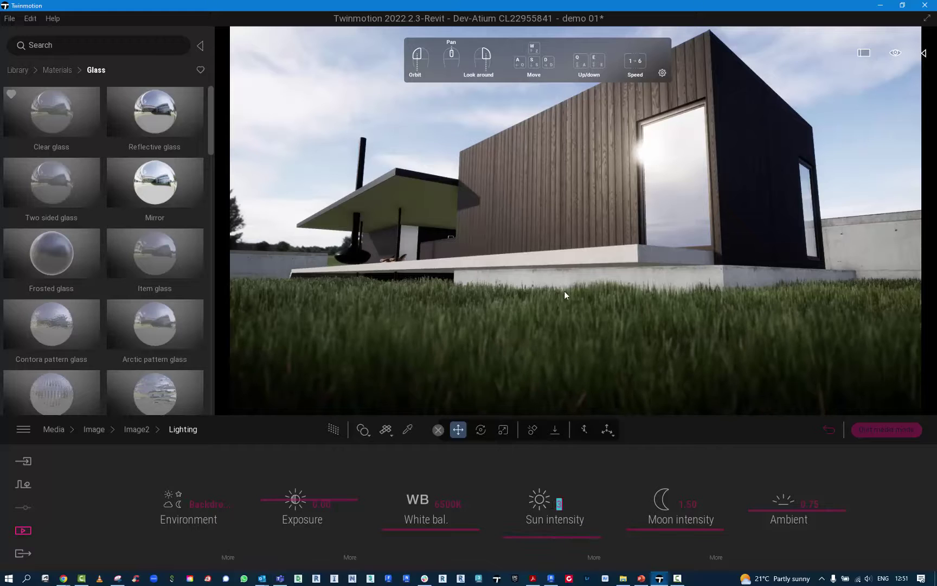
pyautogui.press('BackSpace')
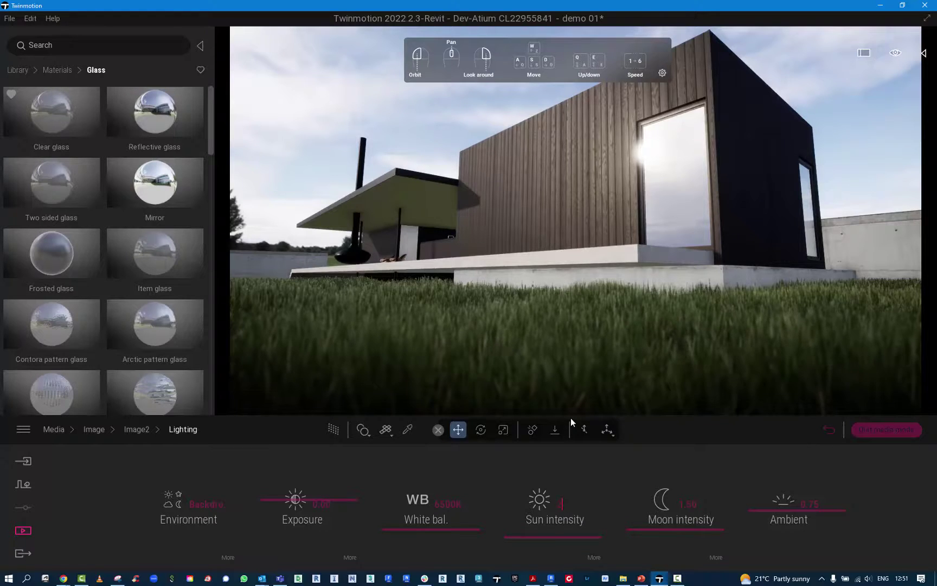
pyautogui.write('1')
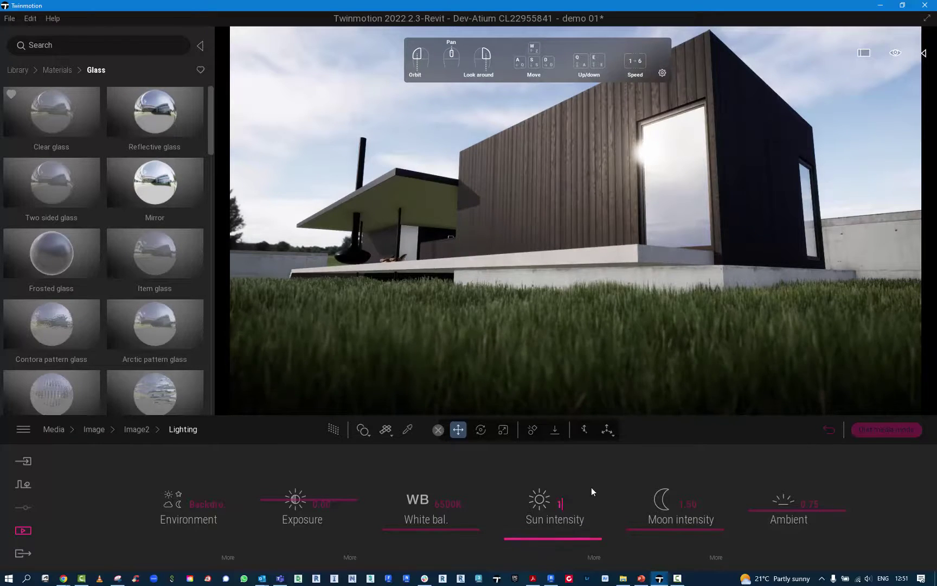
pyautogui.press('Return')
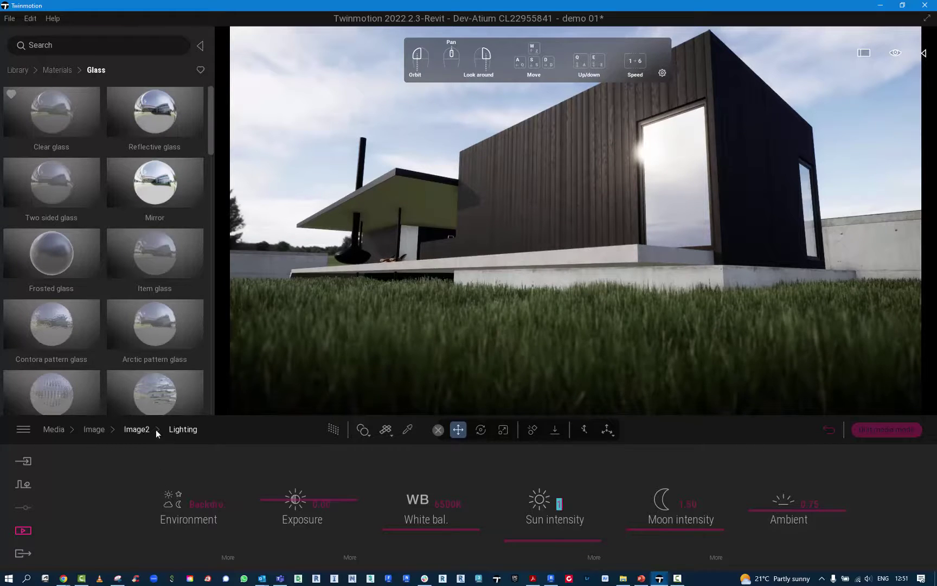
# - Enable the Path Tracer in Image2's renderer settings and compare the render with the denoiser off, leaving the denoiser on
pyautogui.click(137, 429)
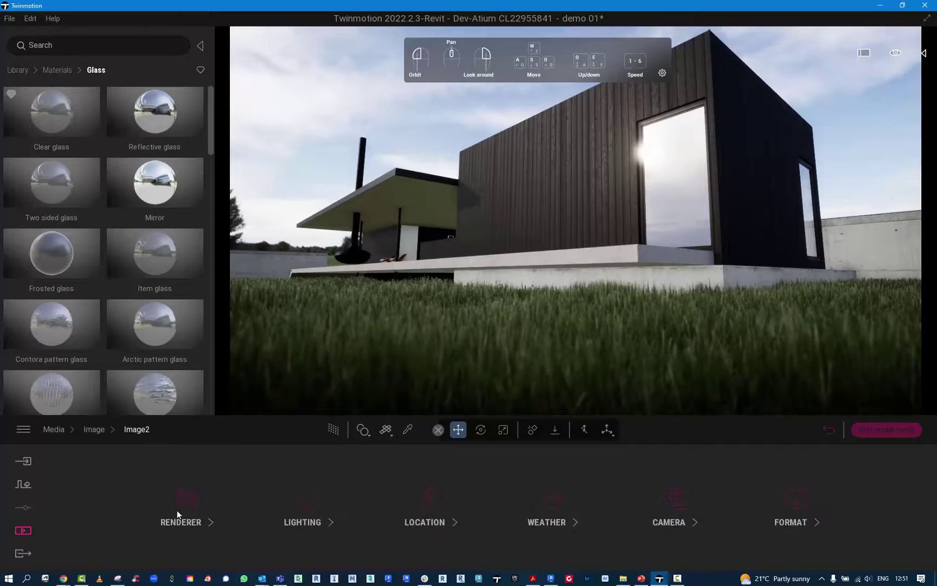
pyautogui.click(177, 511)
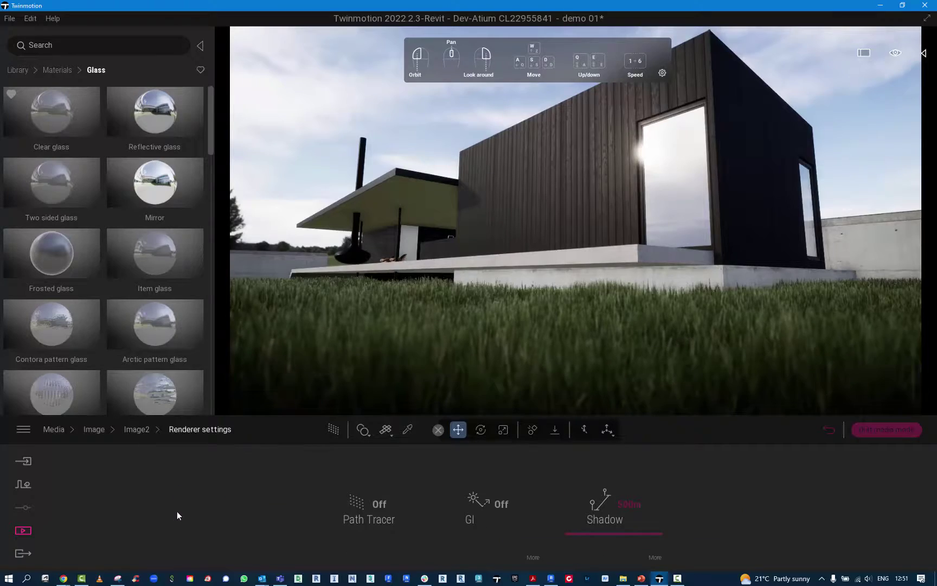
pyautogui.click(375, 505)
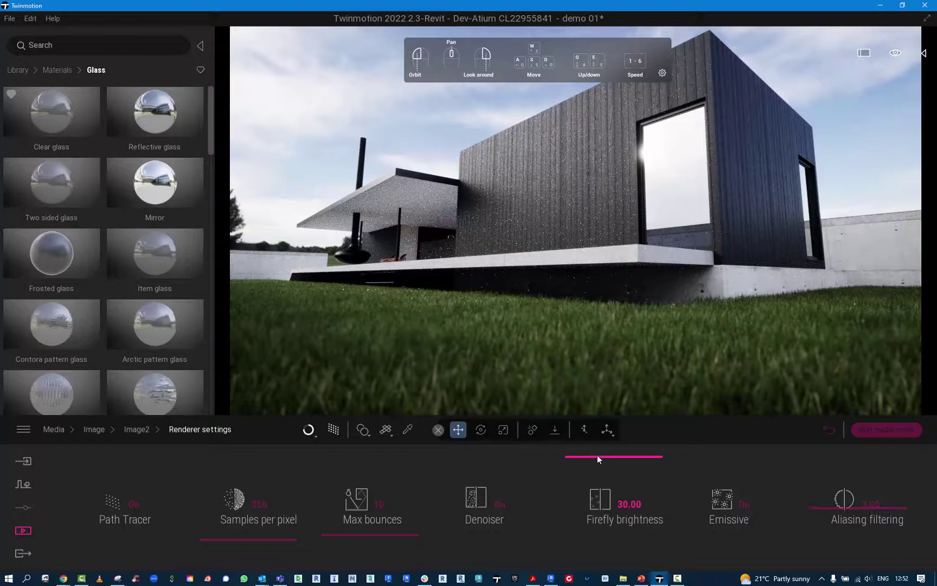
pyautogui.click(498, 504)
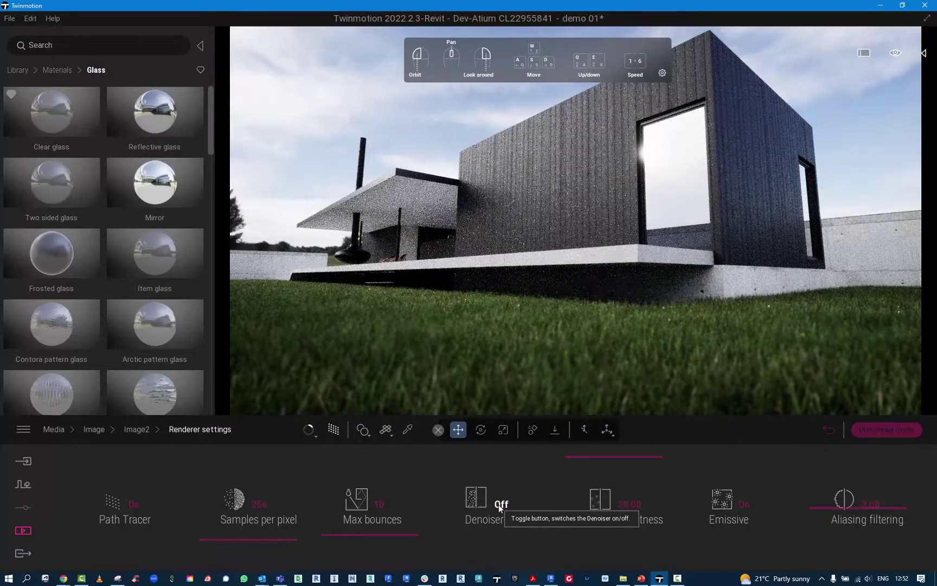
pyautogui.click(498, 504)
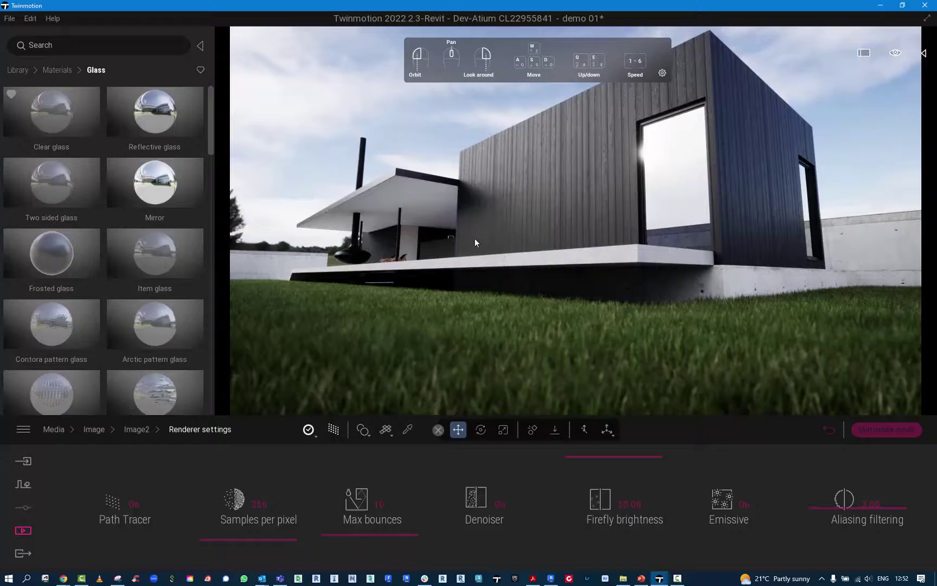
# - Set Image2's output size to 4K UHD 3840x2160 in its format settings and refresh the saved image
pyautogui.click(499, 503)
pyautogui.click(138, 429)
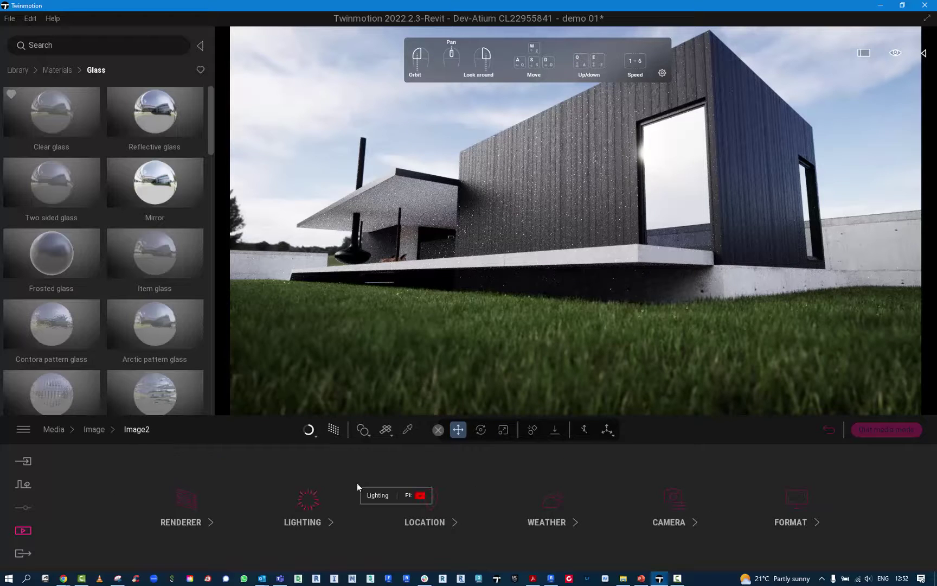
pyautogui.click(818, 503)
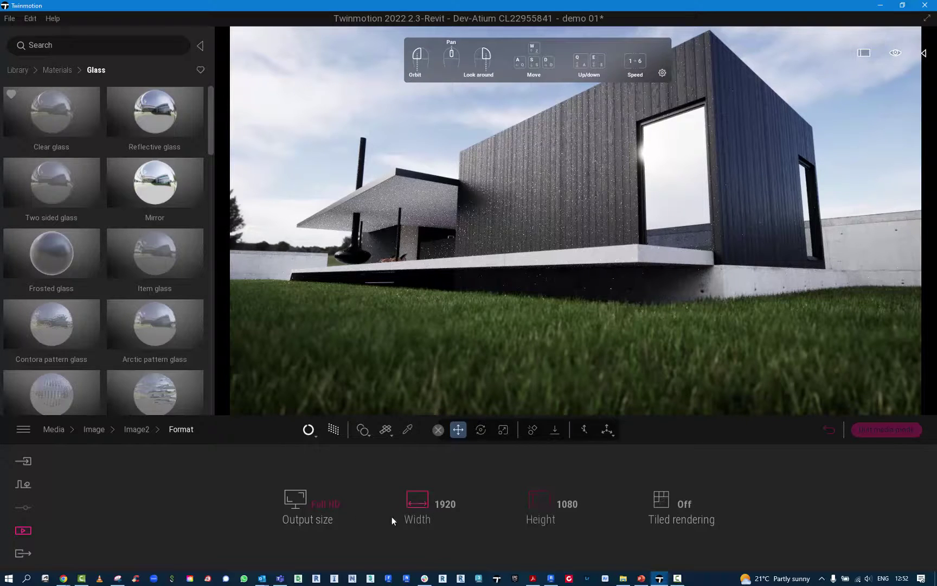
pyautogui.click(321, 508)
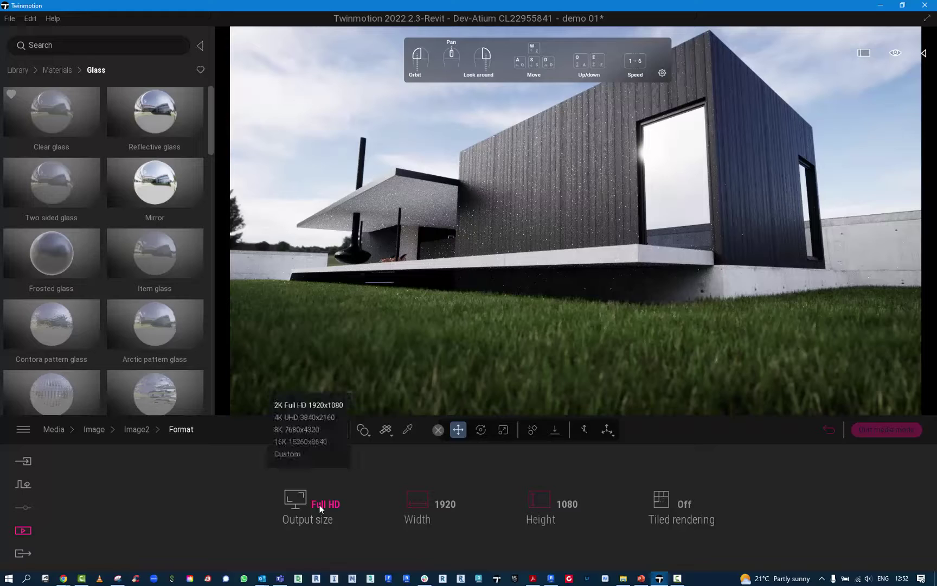
pyautogui.click(300, 418)
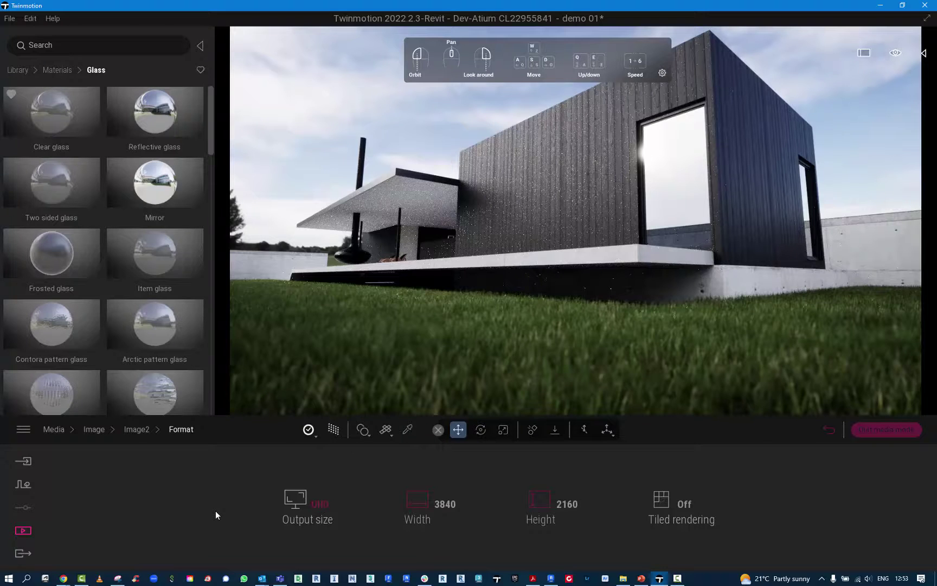
pyautogui.click(828, 430)
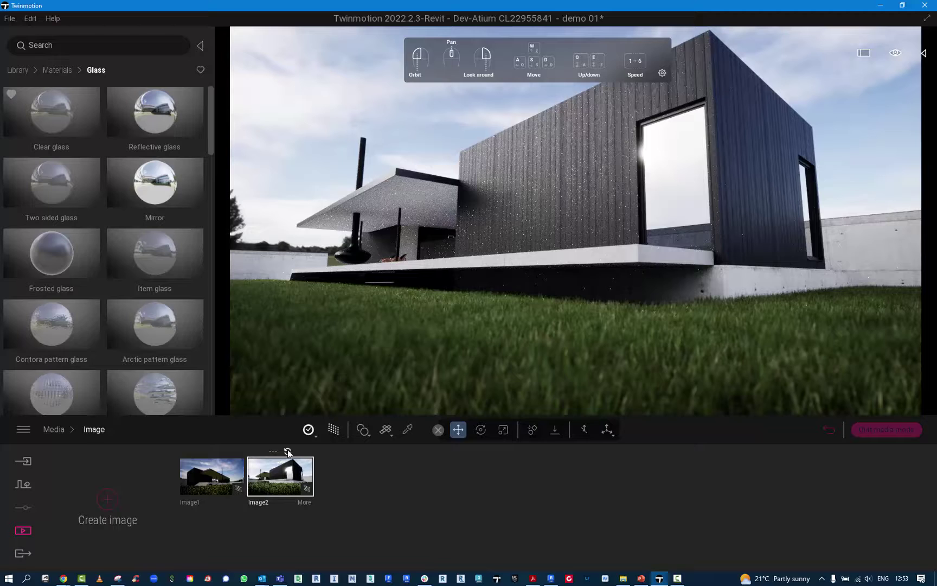
pyautogui.click(288, 453)
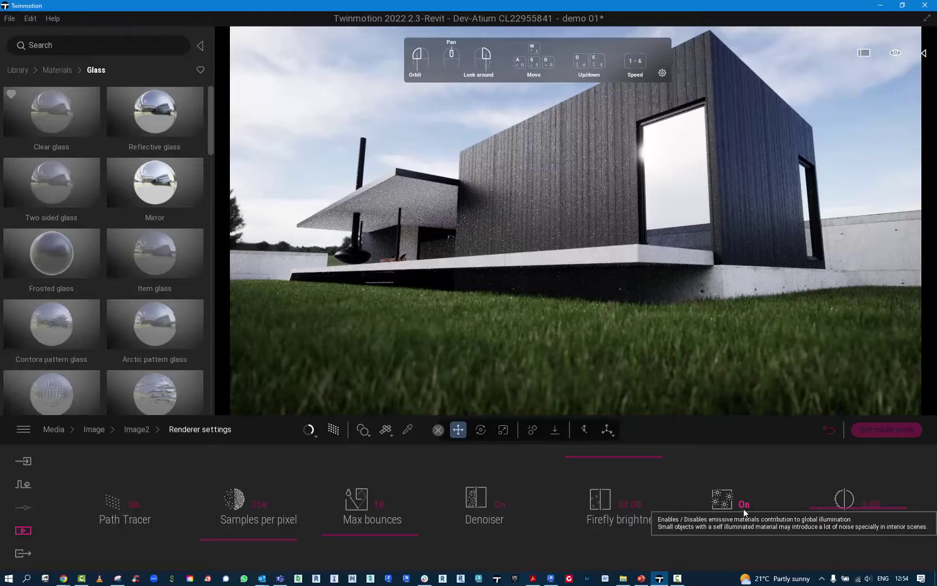
# - Turn Emissive off in Image2's renderer settings and try a sun intensity of 2 before setting it to 1
pyautogui.click(745, 505)
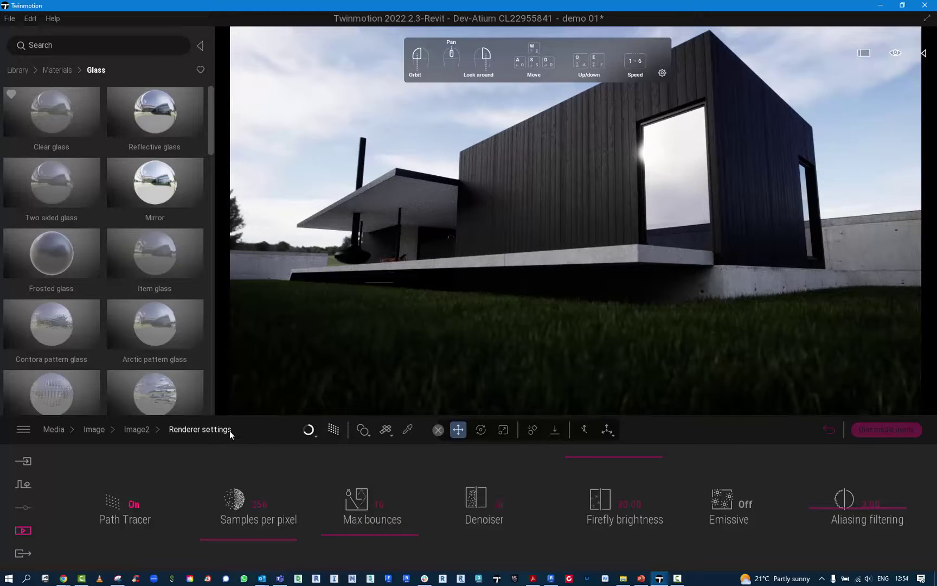
pyautogui.click(137, 429)
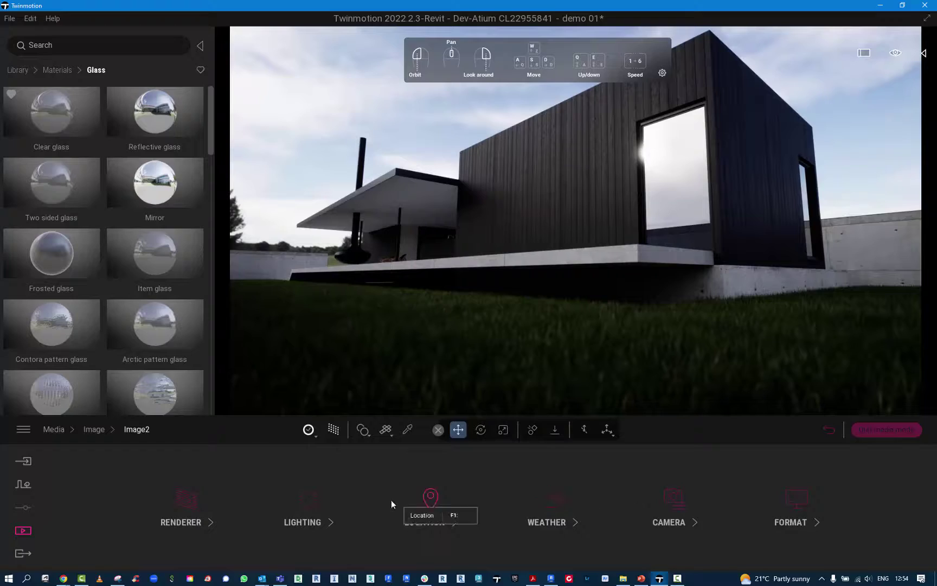
pyautogui.click(307, 500)
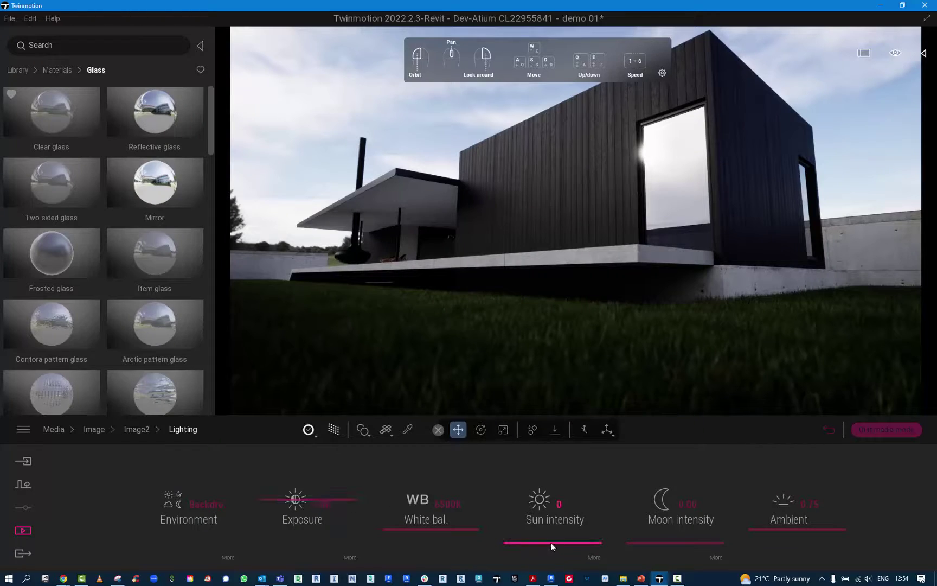
pyautogui.click(550, 543)
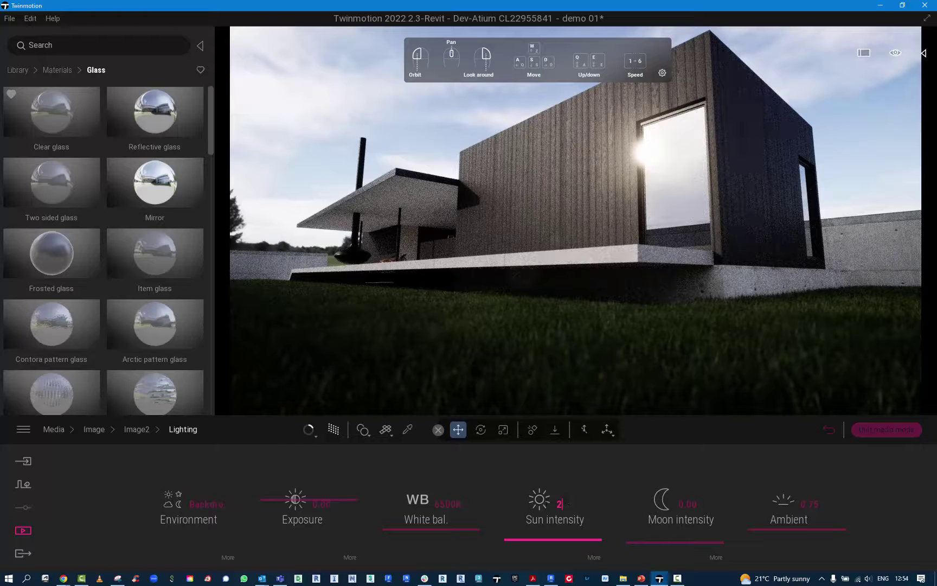
pyautogui.press('BackSpace')
pyautogui.write('1')
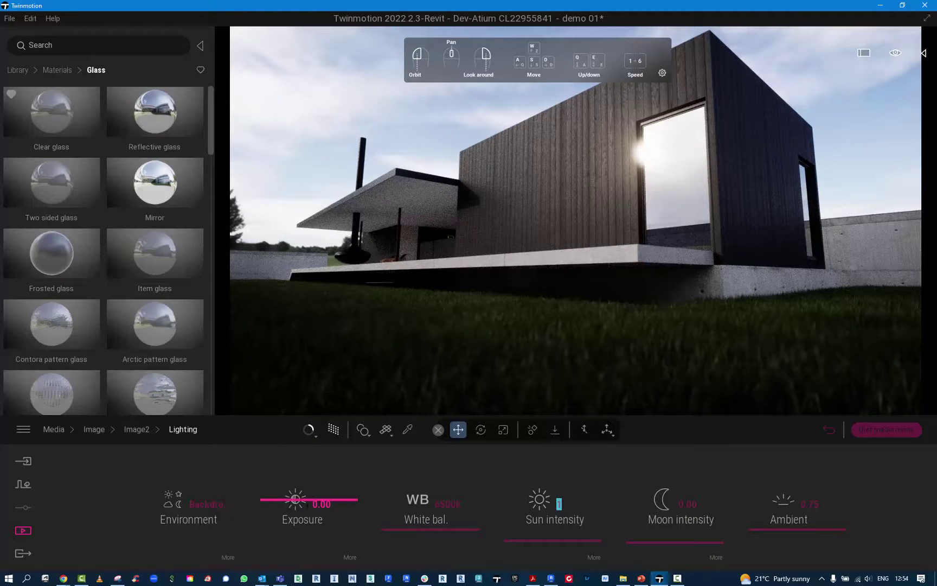
# - Try exposure values of 2.2 and 1 in Image2's lighting, and set the exposure back to 0
pyautogui.click(308, 506)
pyautogui.write('2.2')
pyautogui.press('Return')
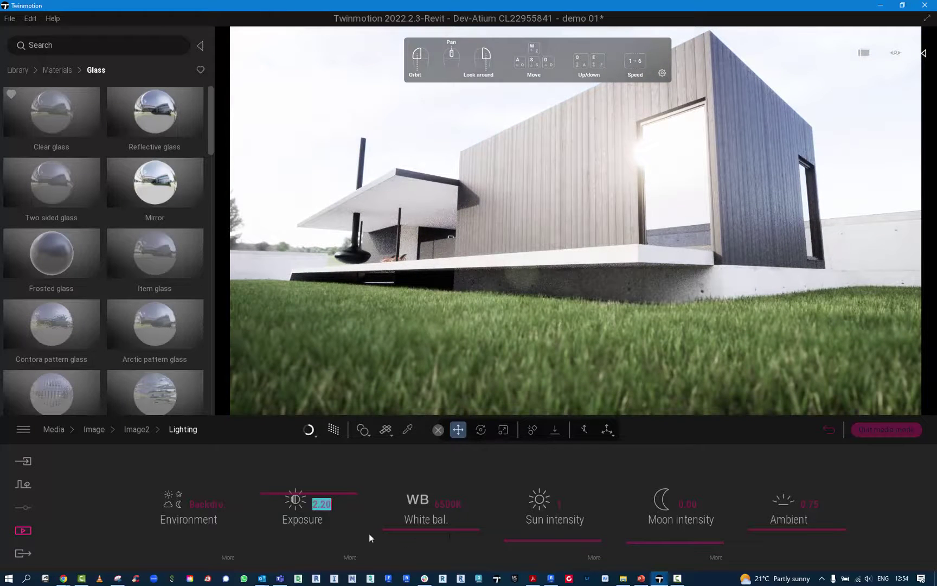
pyautogui.write('1')
pyautogui.press('Return')
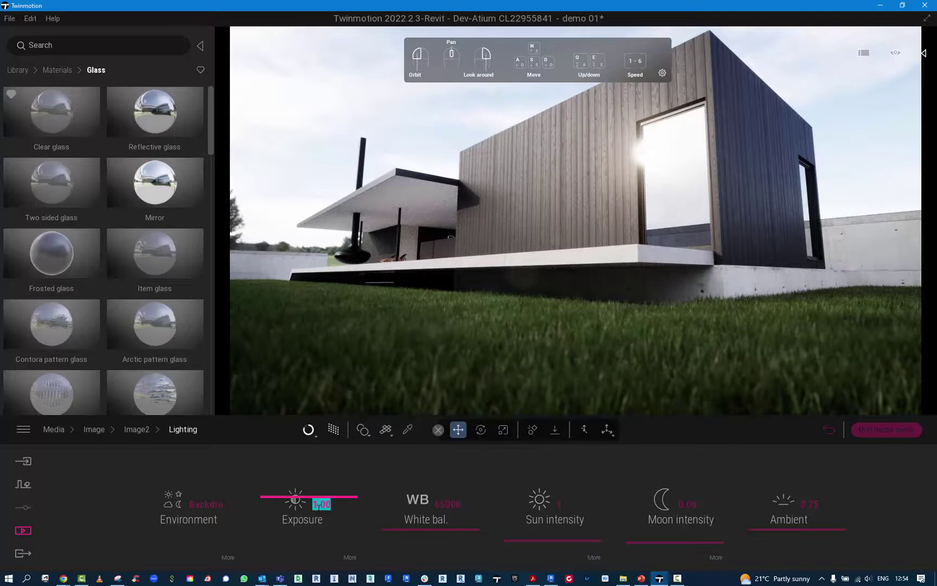
pyautogui.write('0')
pyautogui.press('Return')
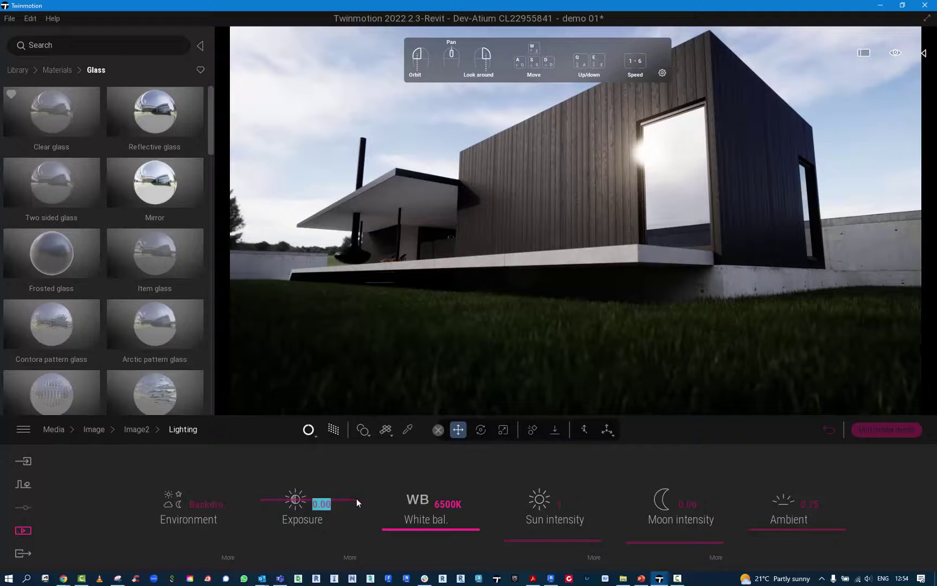
# - Try a sun intensity of 3 with the exposure at 1, and set the sun intensity to 0
pyautogui.click(558, 505)
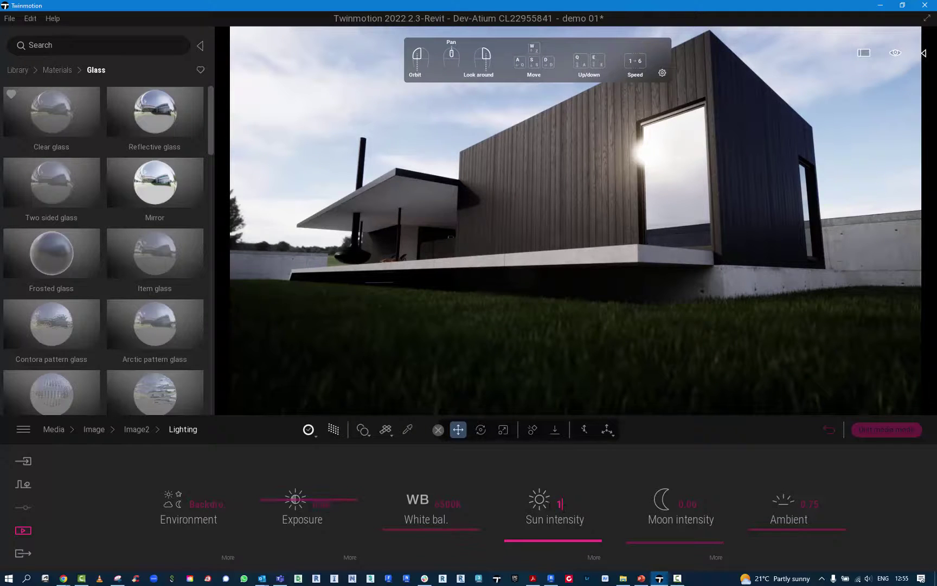
pyautogui.write('3')
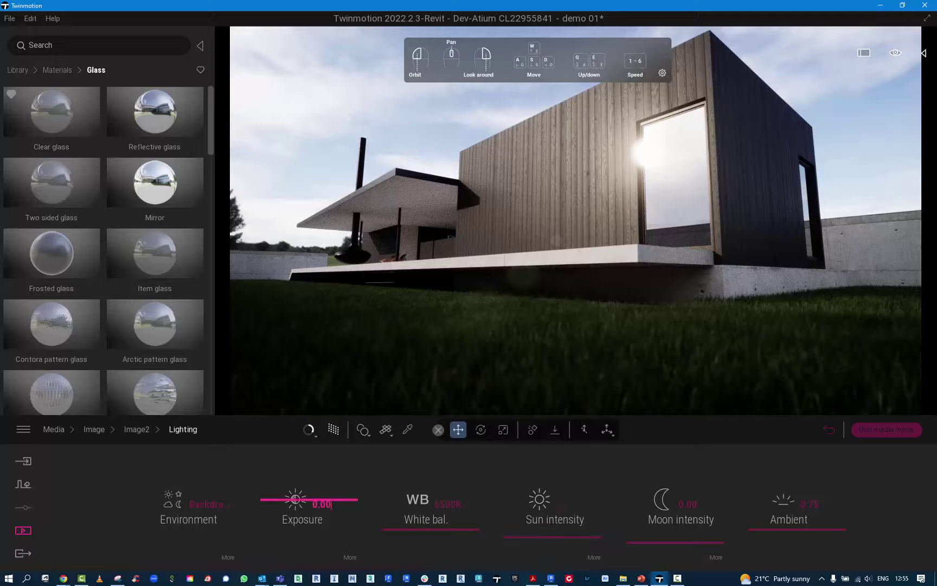
pyautogui.click(329, 504)
pyautogui.write('1')
pyautogui.press('Return')
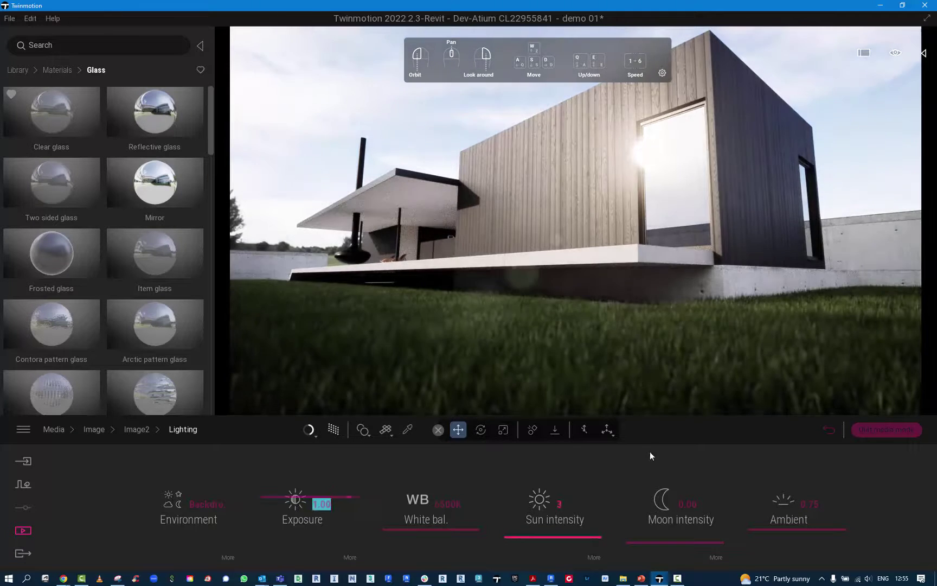
pyautogui.click(559, 504)
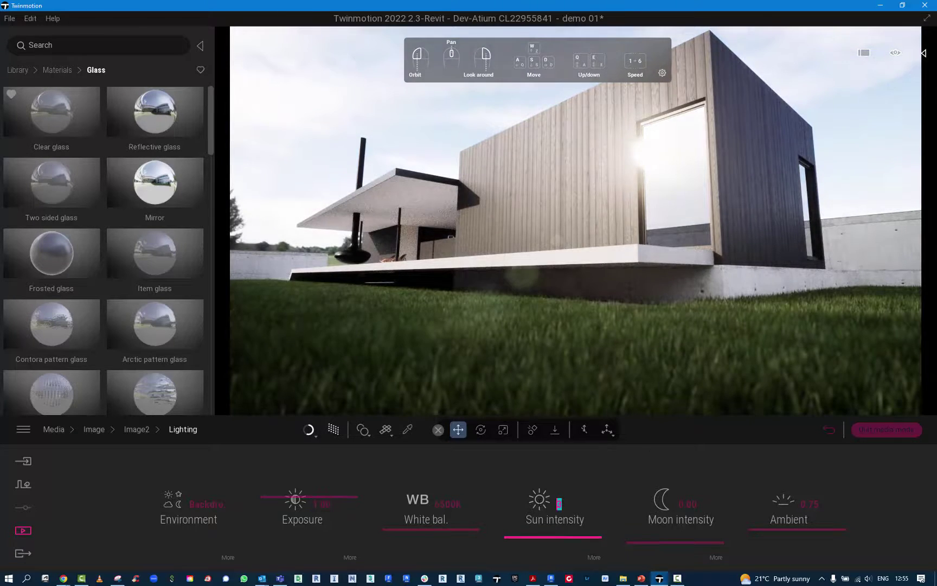
pyautogui.write('0')
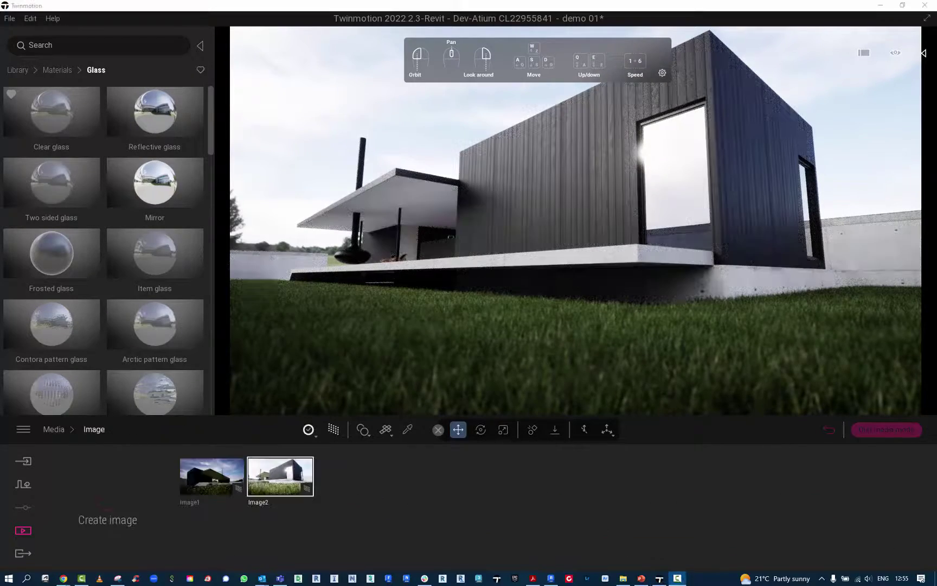
# - Choose Image2 as the only image for export and start the export
pyautogui.click(29, 552)
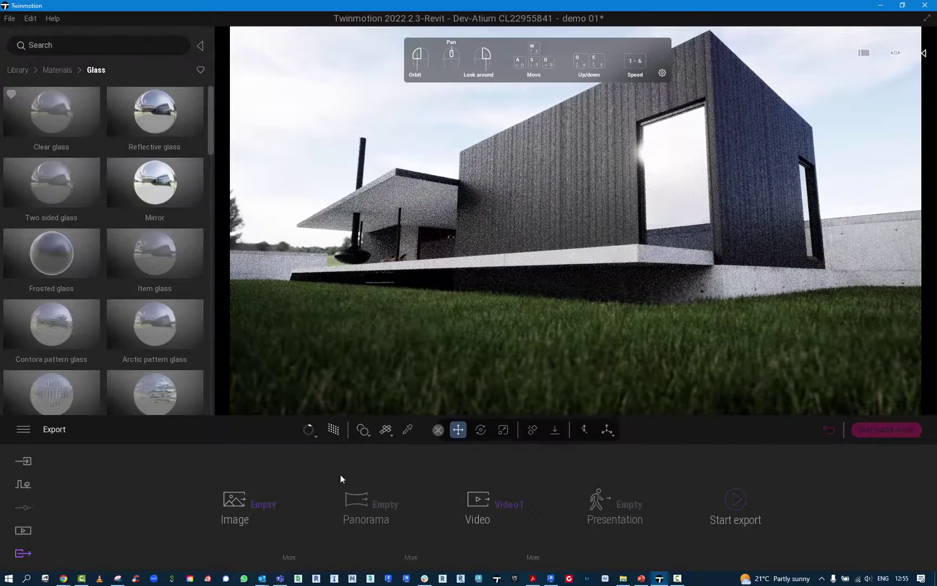
pyautogui.click(259, 505)
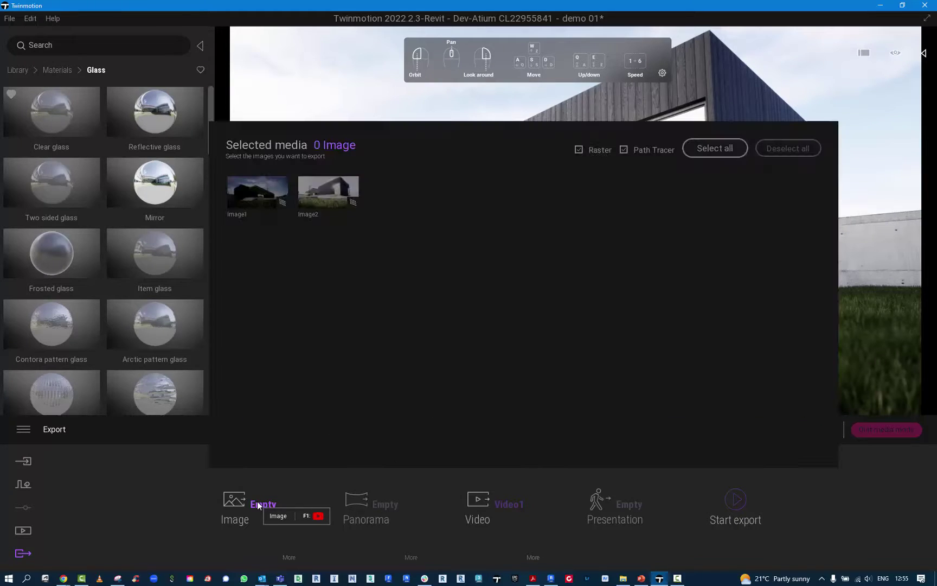
pyautogui.click(316, 197)
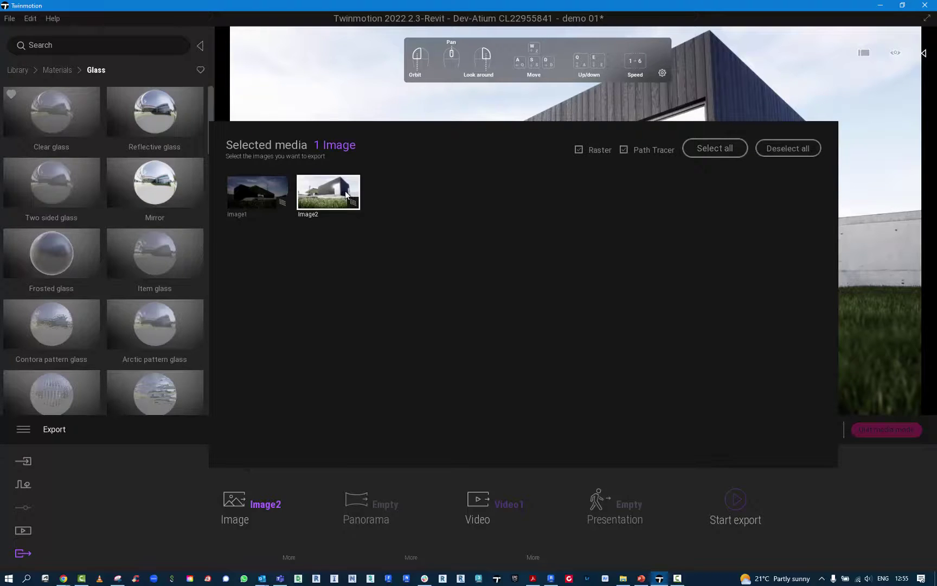
pyautogui.click(728, 506)
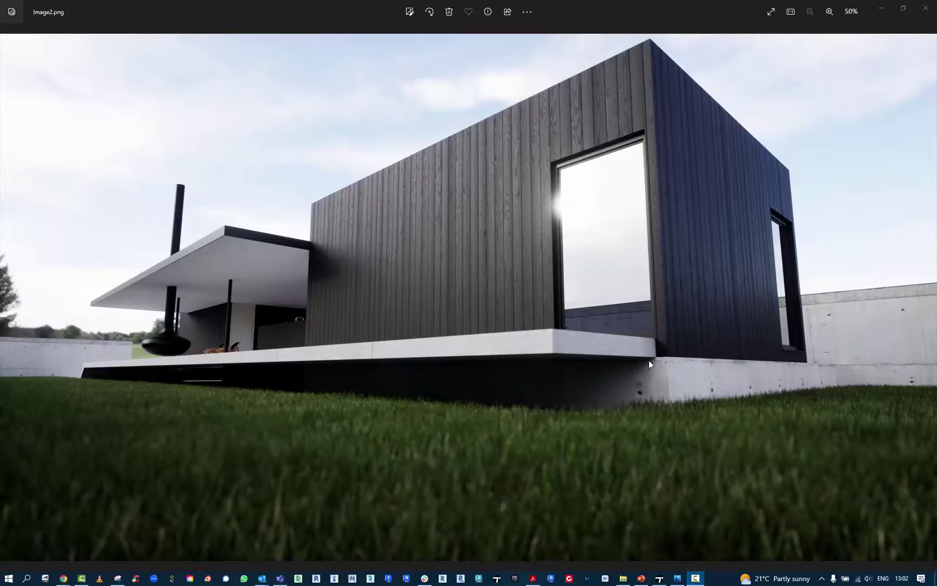
# - Examine the concrete base, slab edge and large window up close in the exported Image2.png in the photo viewer
pyautogui.scroll(6, 649, 360)
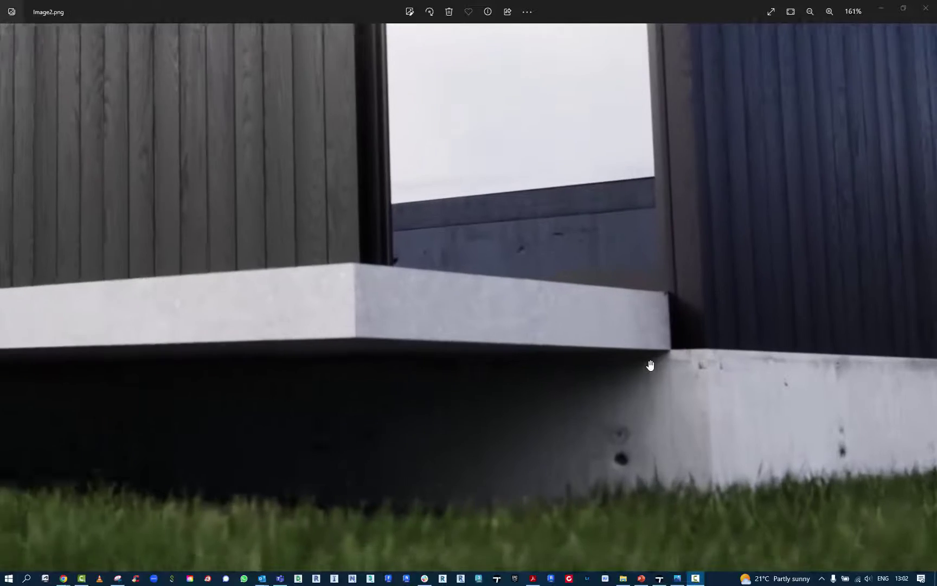
pyautogui.scroll(4, 649, 365)
pyautogui.scroll(-3, 654, 468)
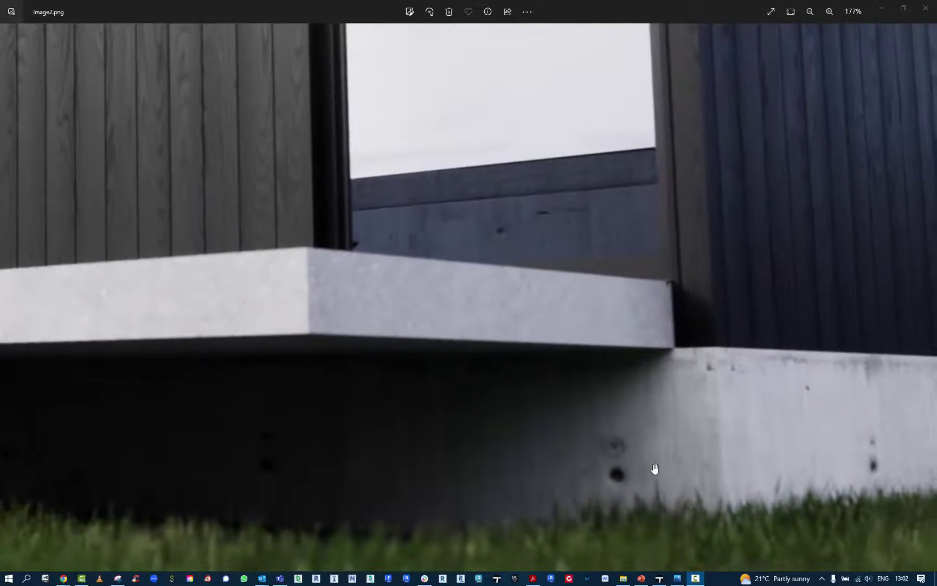
pyautogui.scroll(-3, 657, 490)
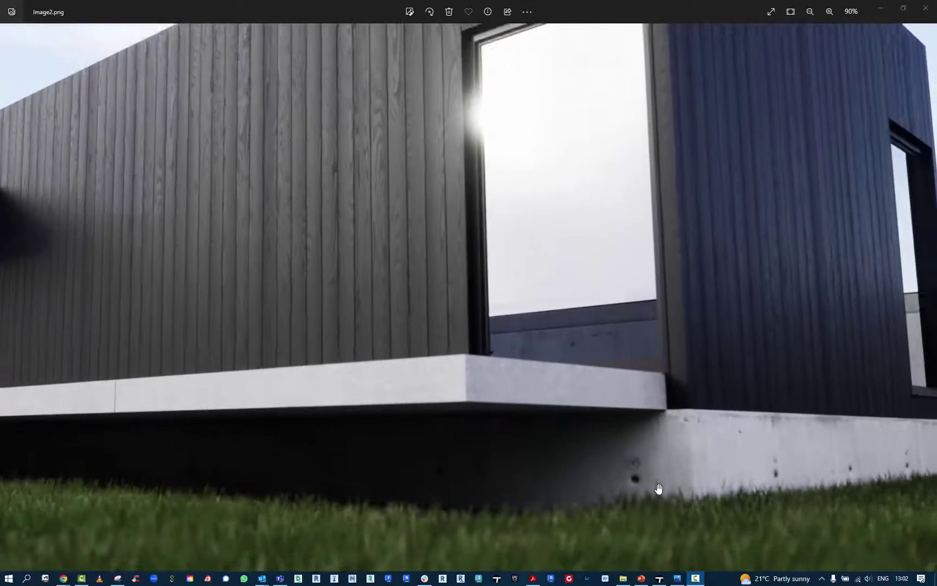
pyautogui.scroll(-2, 659, 490)
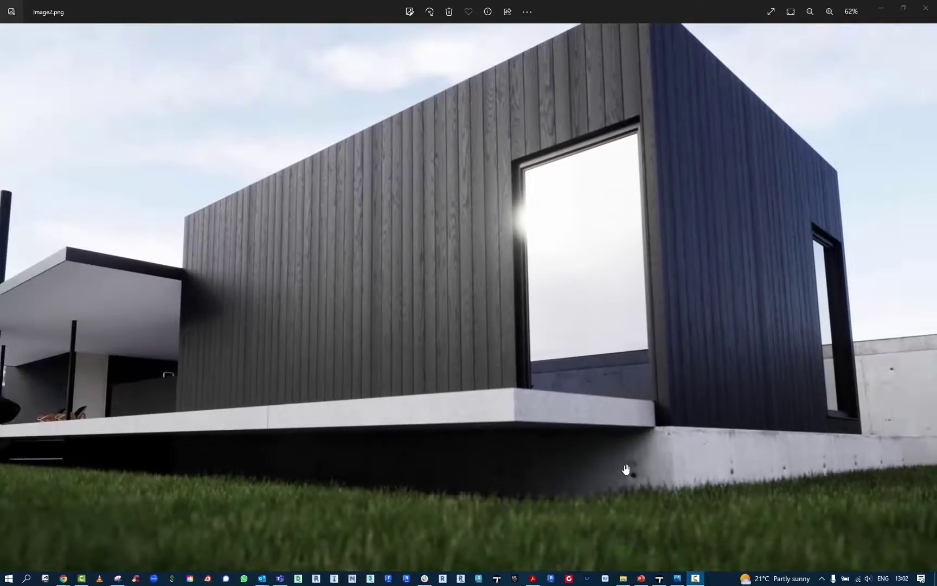
pyautogui.scroll(-1, 626, 470)
# - Examine the hanging fireplace, terrace canopy, chairs and timber cladding in the exported render, ending on the full image
pyautogui.scroll(1, 88, 370)
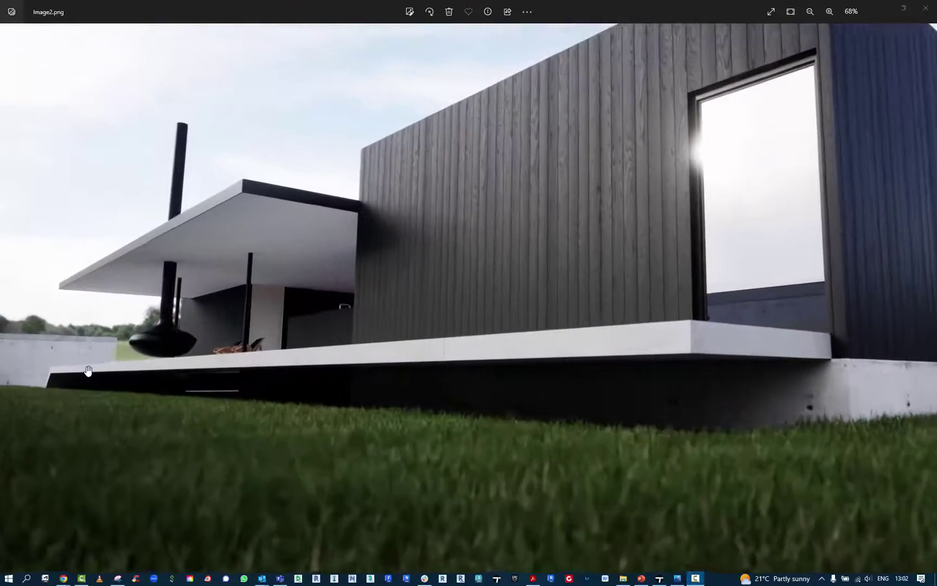
pyautogui.scroll(5, 87, 369)
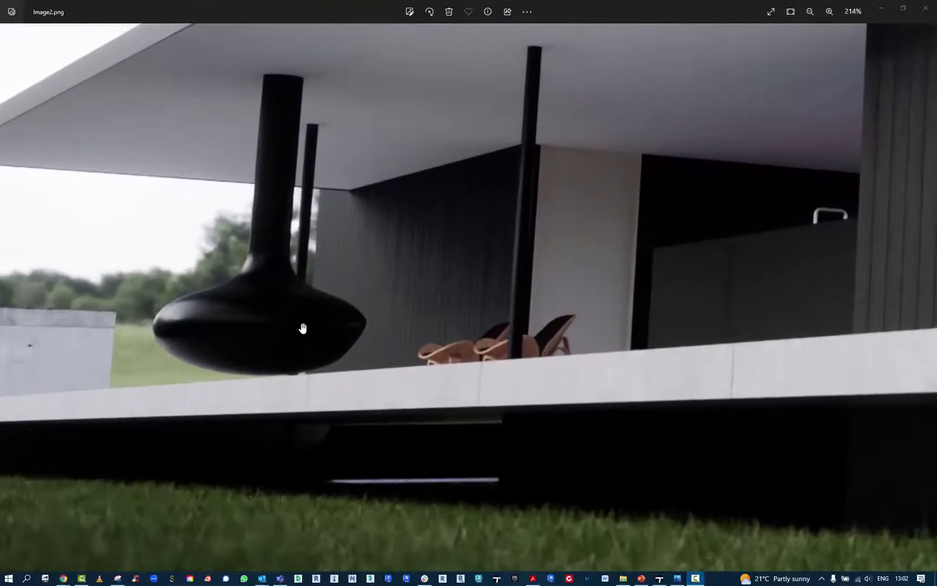
pyautogui.scroll(-3, 303, 328)
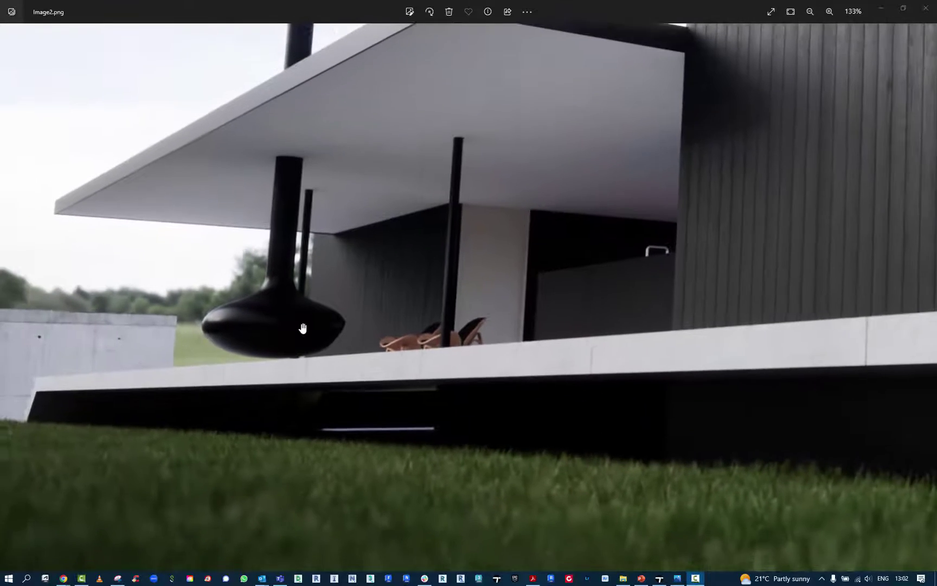
pyautogui.scroll(-2, 156, 467)
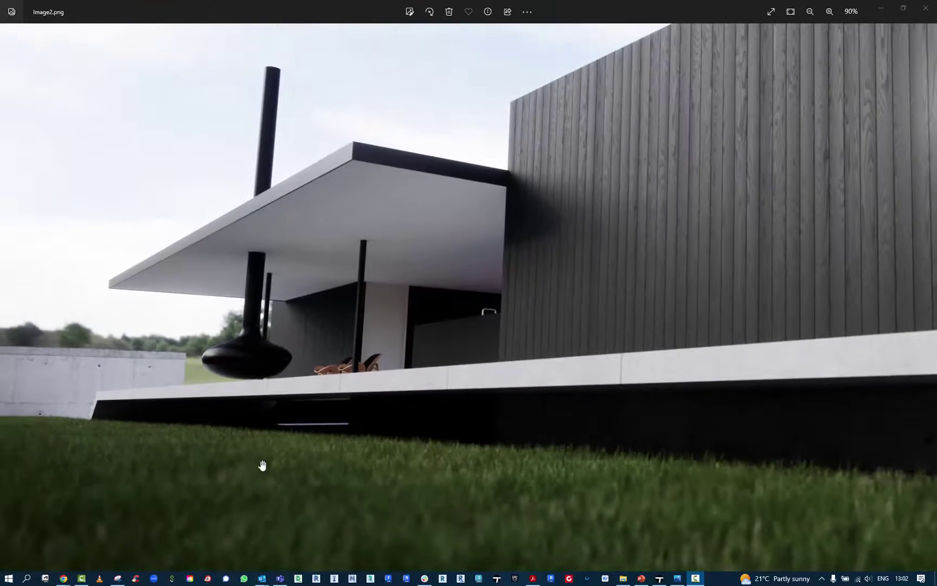
pyautogui.scroll(2, 516, 193)
pyautogui.scroll(2, 504, 288)
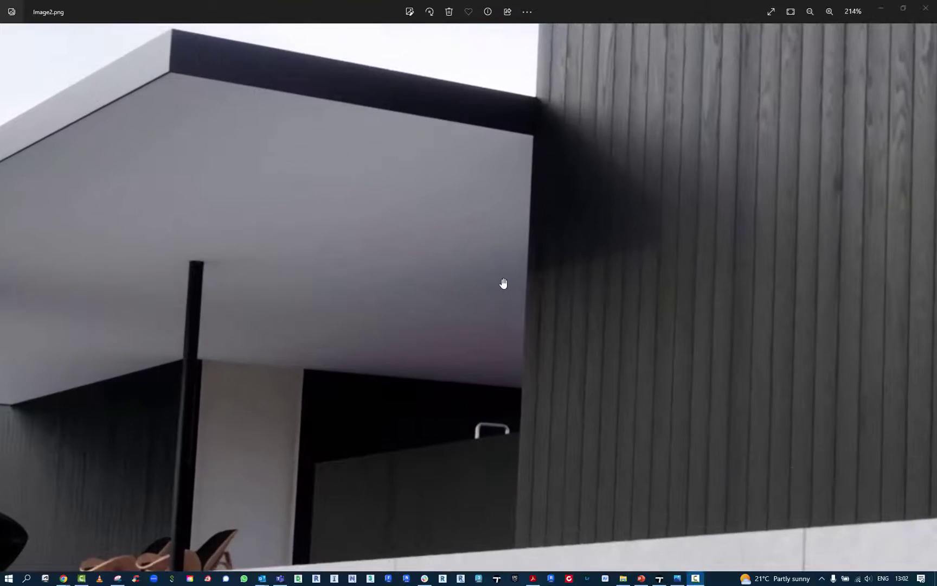
pyautogui.scroll(-4, 502, 283)
pyautogui.scroll(-1, 601, 236)
pyautogui.scroll(2, 651, 195)
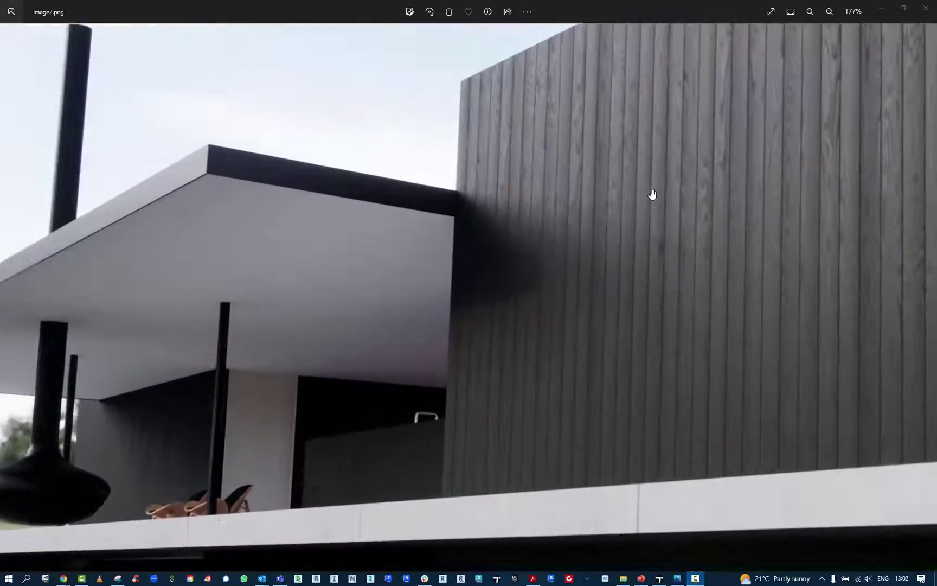
pyautogui.scroll(-4, 651, 194)
pyautogui.scroll(-1, 652, 195)
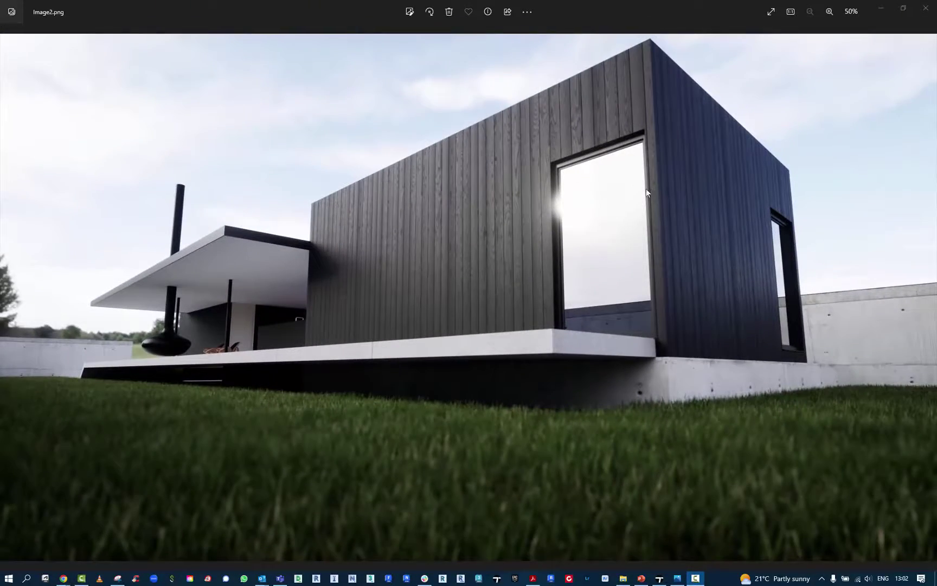